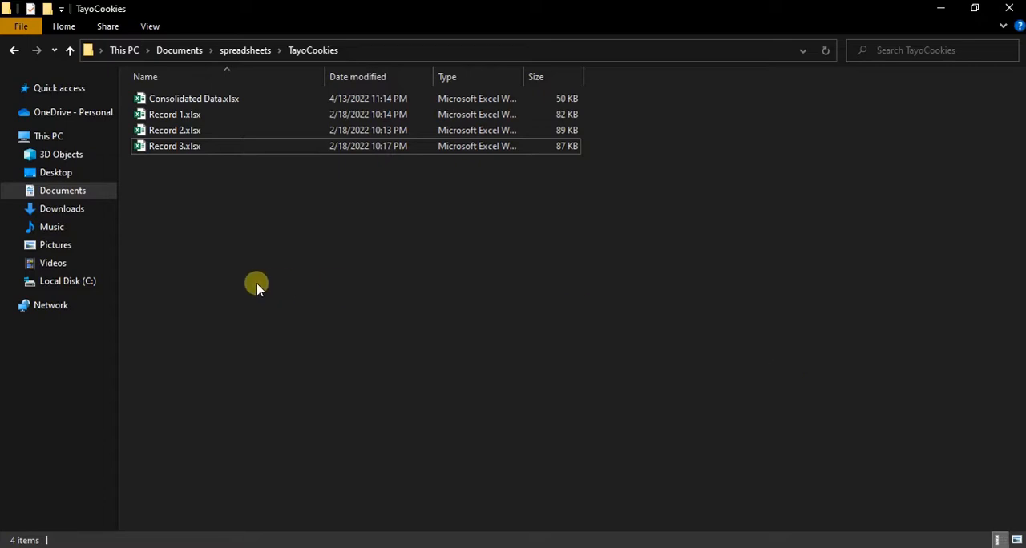
- Examine the Record 1, Record 2, Record 3 and Consolidated Data workbooks in the TayoCookies folder
{"action": "left_click", "coordinate": [174, 117]}
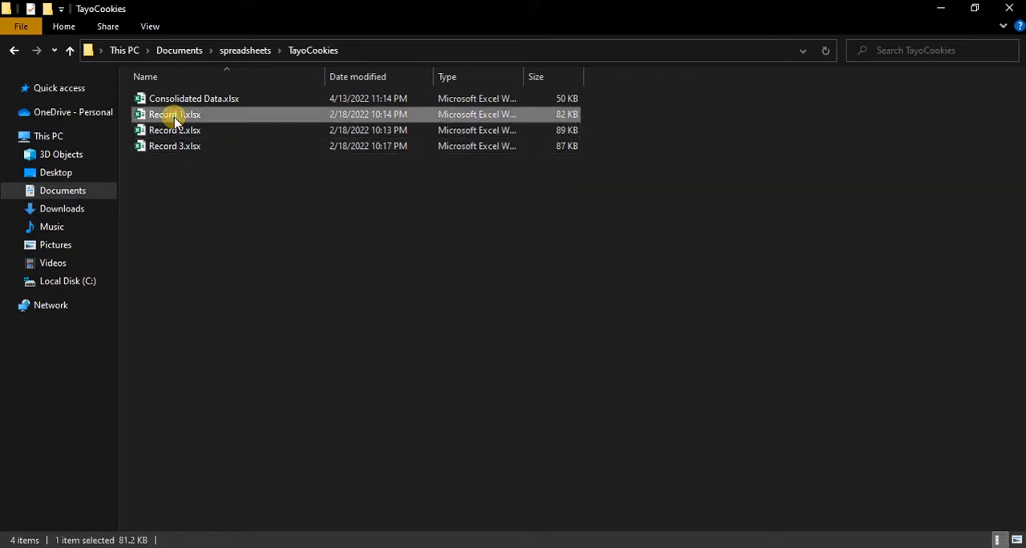
{"action": "key", "text": "shift+Down"}
{"action": "key", "text": "shift+Down"}
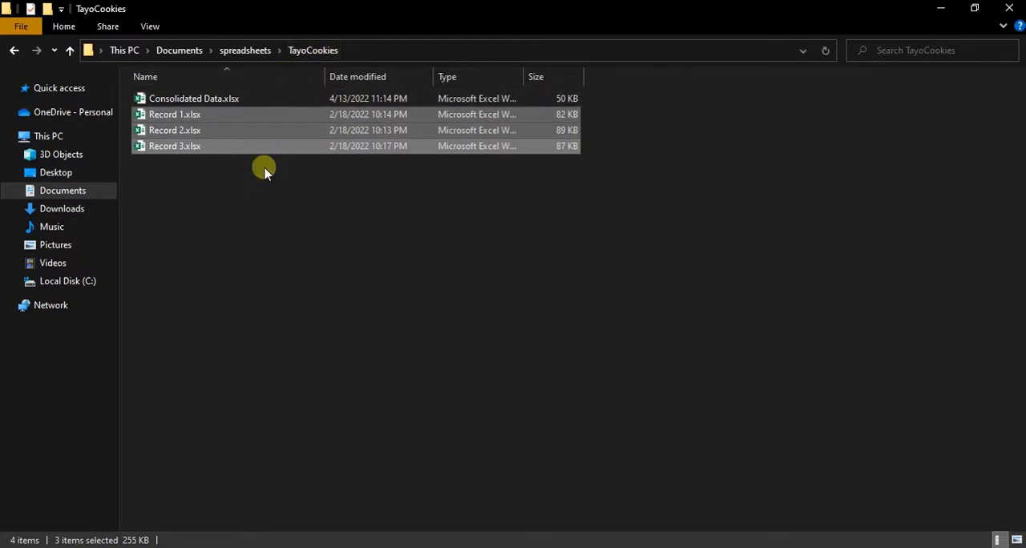
{"action": "left_click", "coordinate": [180, 116]}
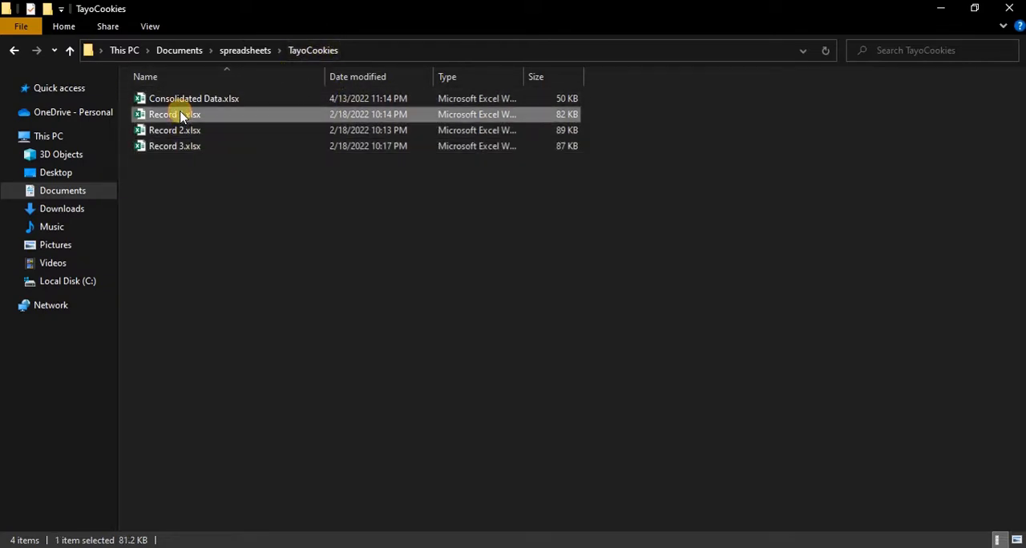
{"action": "key", "text": "shift+Down"}
{"action": "key", "text": "shift+Down"}
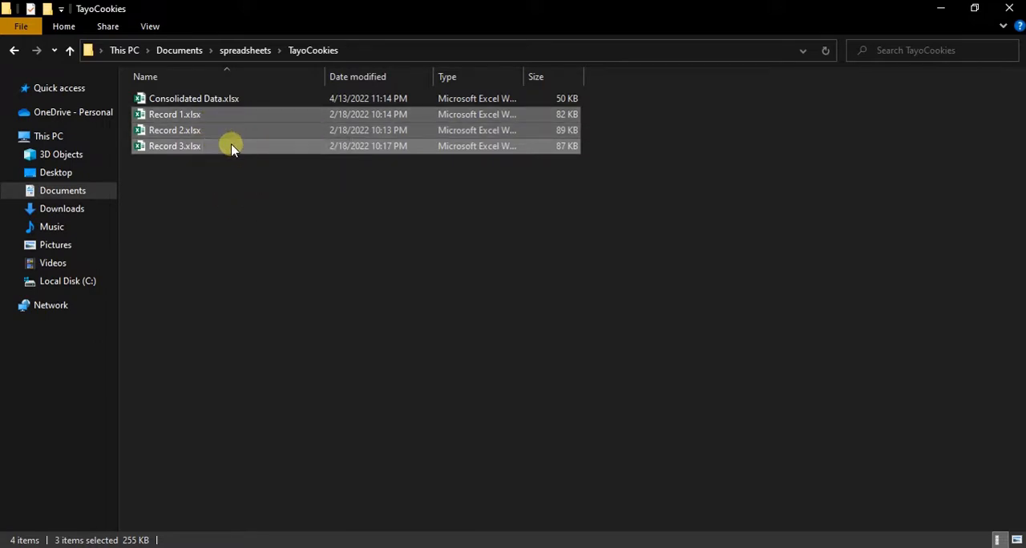
{"action": "left_click", "coordinate": [236, 98]}
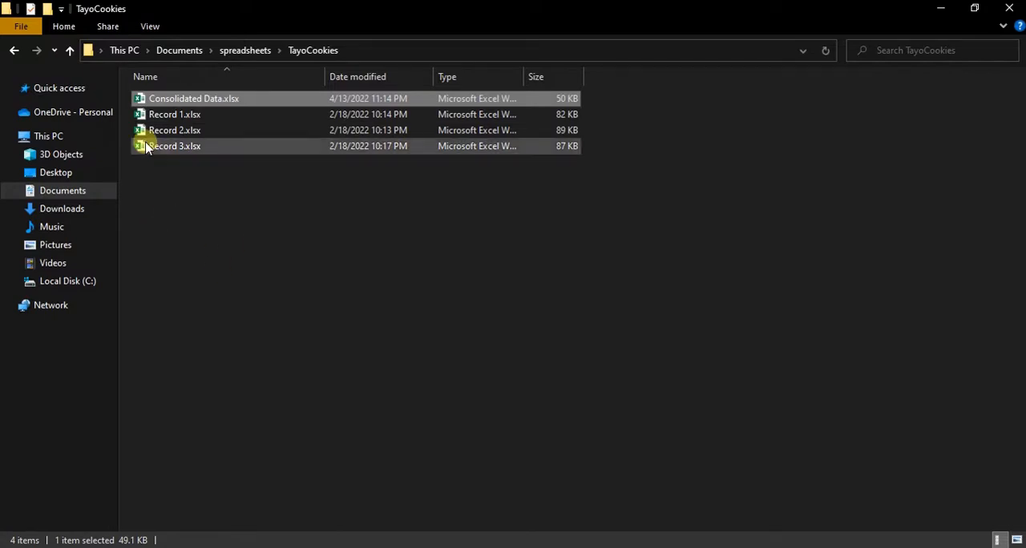
{"action": "left_click", "coordinate": [188, 114]}
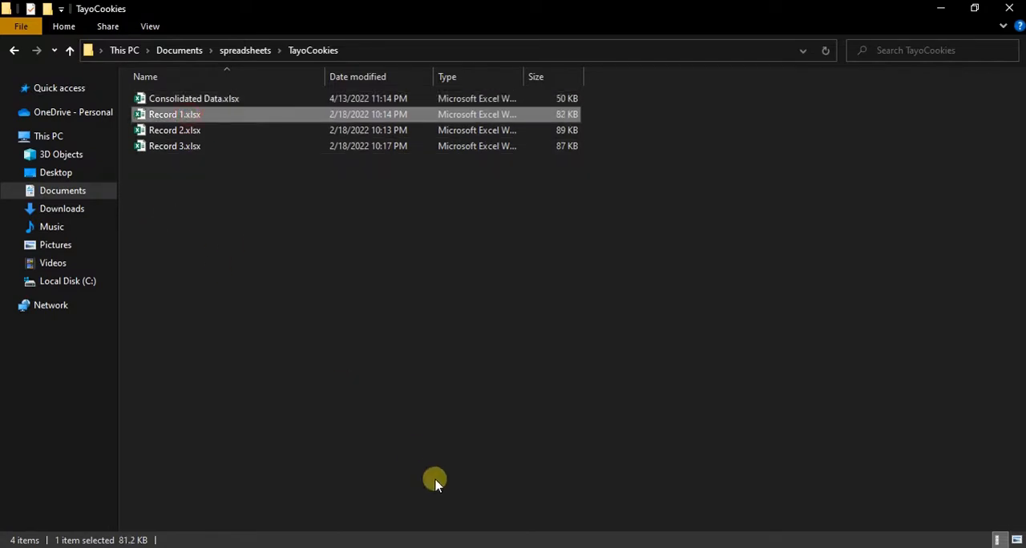
- Switch to the Record 1 workbook in Excel and look through its sheets, comparing the INCOME and EXPENSES sheets
{"action": "mouse_move", "coordinate": [461, 547]}
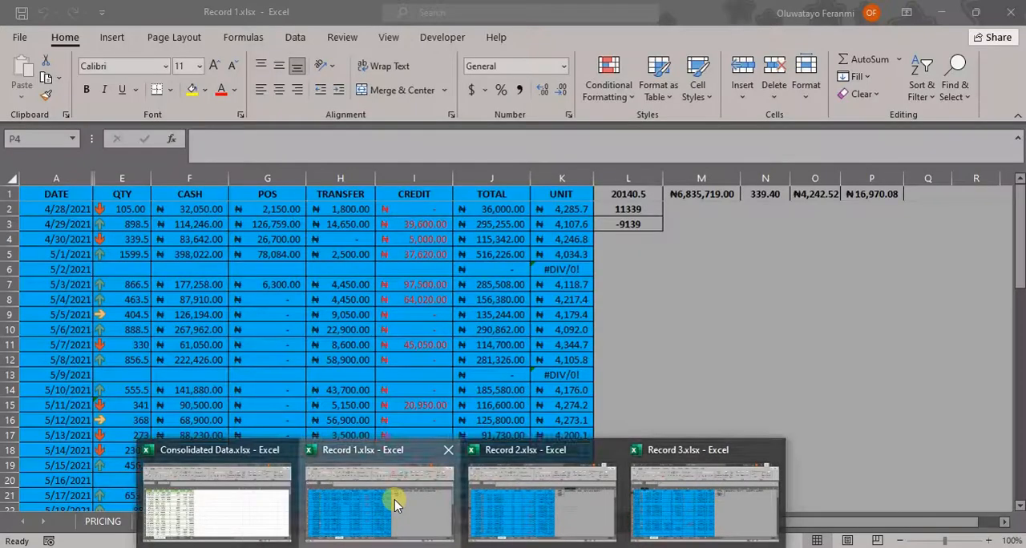
{"action": "left_click", "coordinate": [395, 499]}
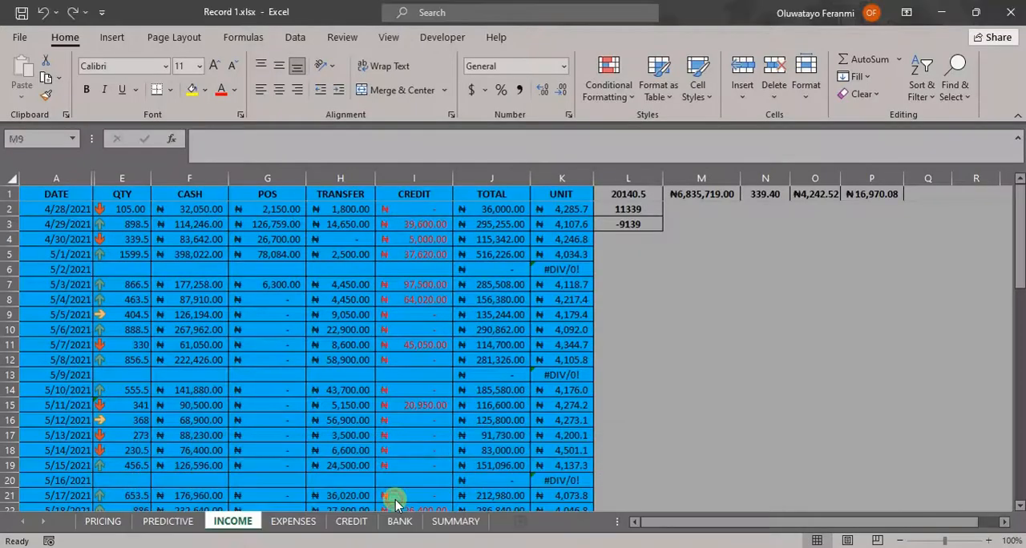
{"action": "left_click", "coordinate": [93, 521]}
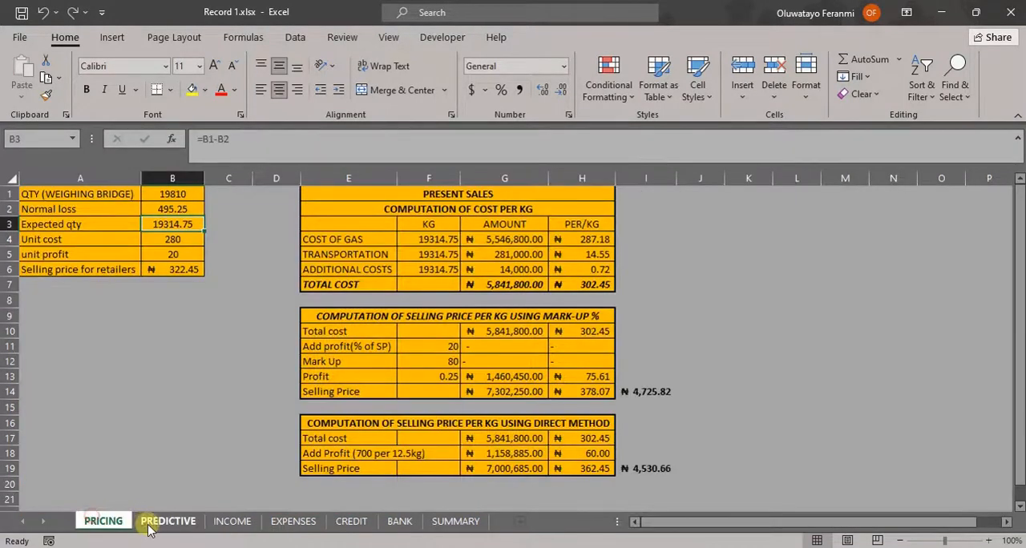
{"action": "left_click", "coordinate": [153, 522]}
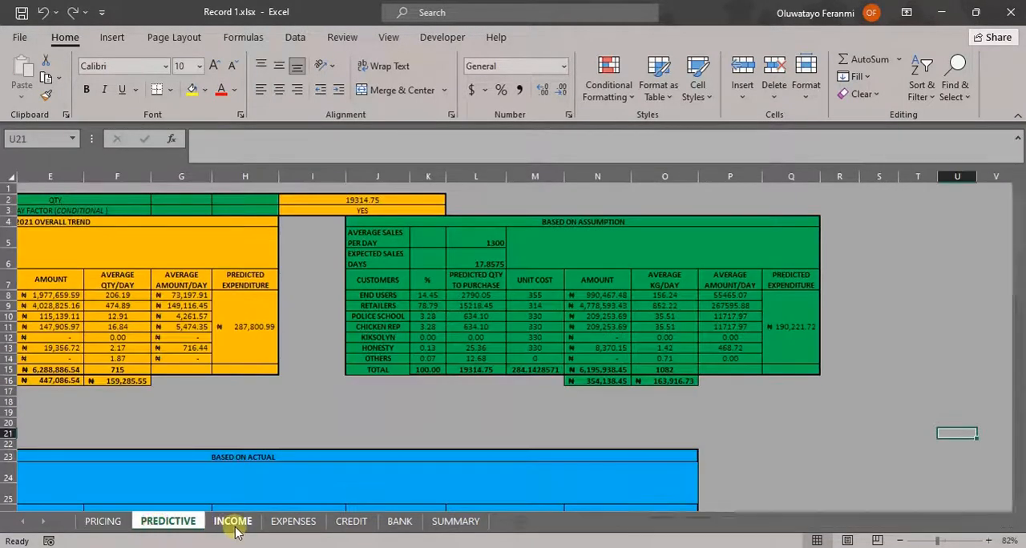
{"action": "left_click", "coordinate": [231, 522]}
{"action": "left_click", "coordinate": [293, 522]}
{"action": "left_click", "coordinate": [338, 529]}
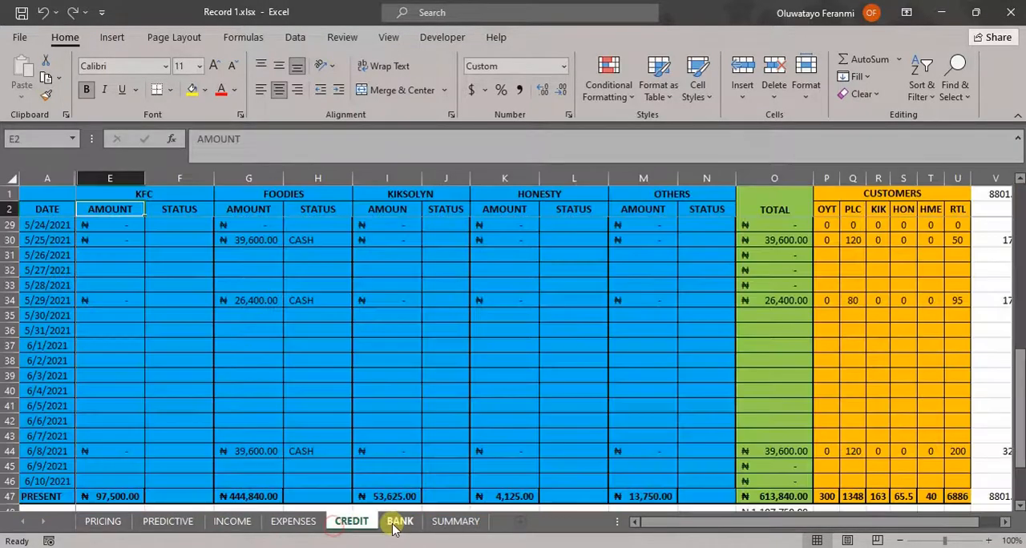
{"action": "left_click", "coordinate": [218, 522]}
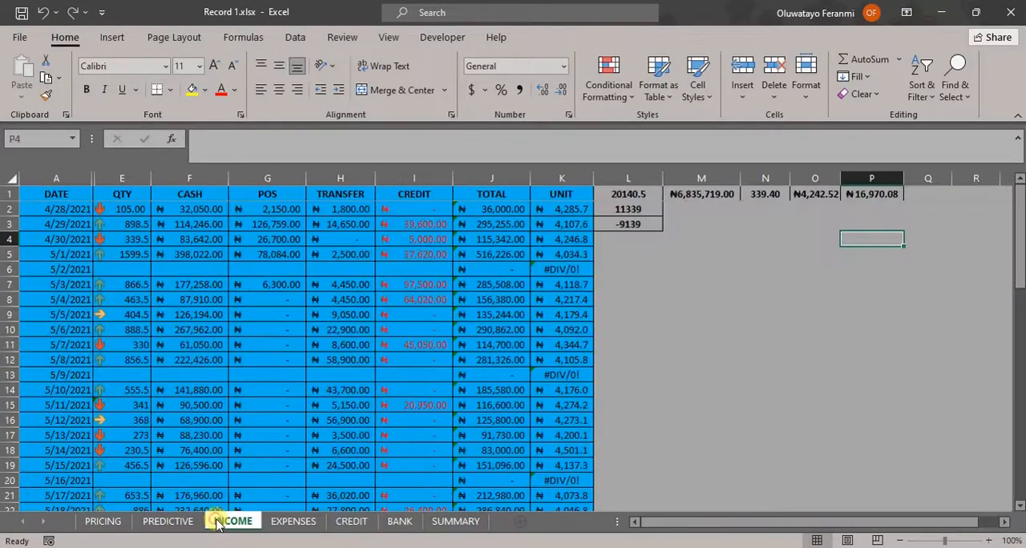
{"action": "left_click", "coordinate": [290, 523]}
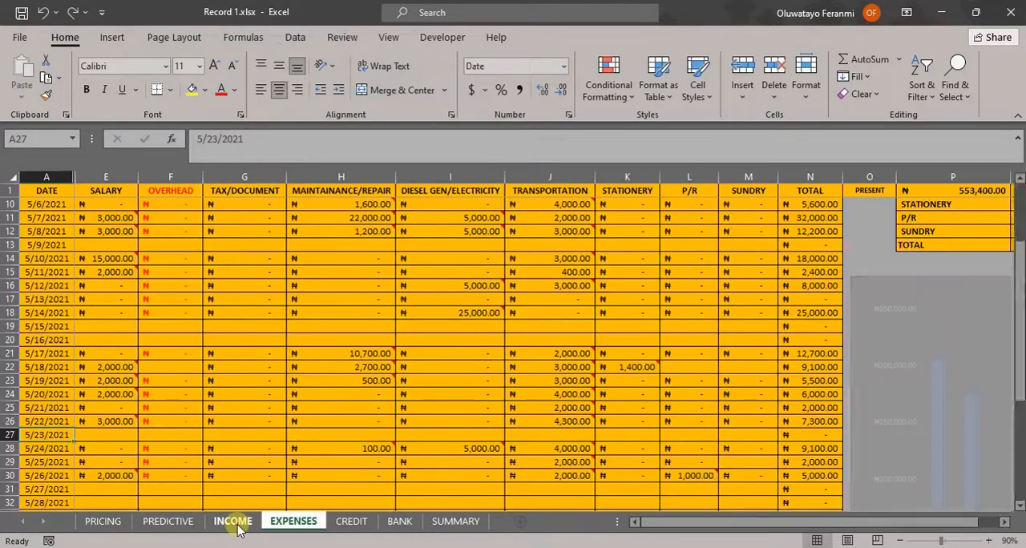
{"action": "left_click", "coordinate": [235, 521]}
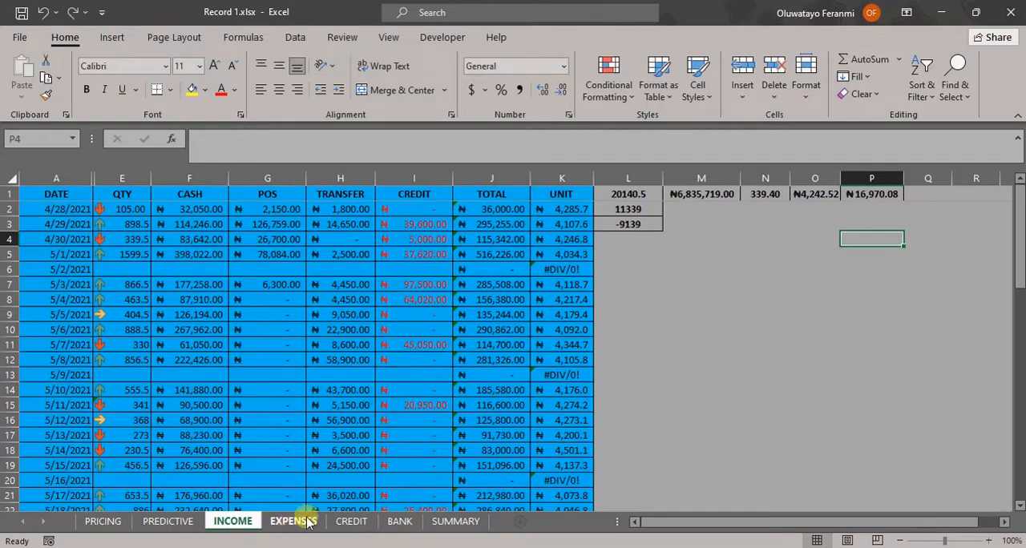
- Switch to the Record 2 workbook and view its INCOME and EXPENSES sheets
{"action": "mouse_move", "coordinate": [462, 547]}
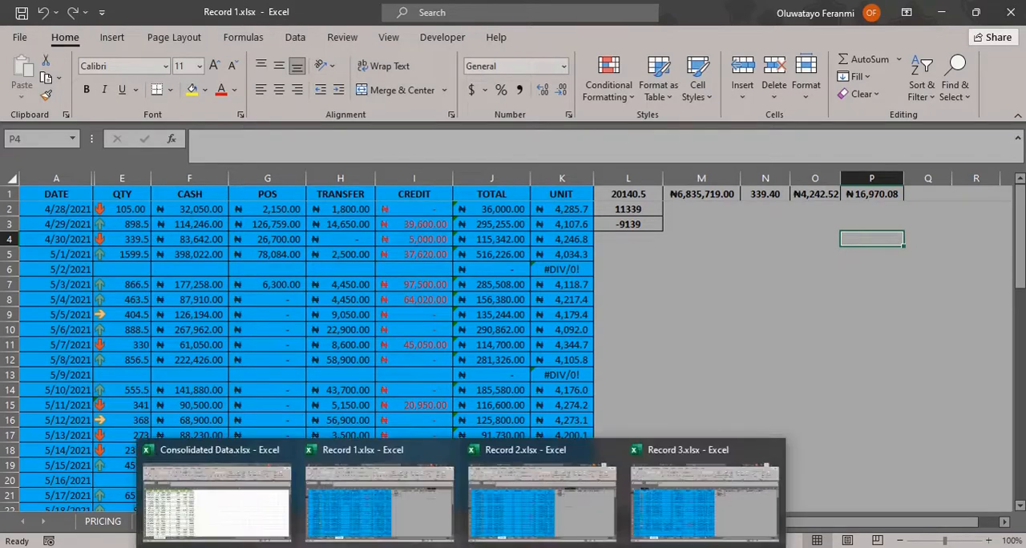
{"action": "left_click", "coordinate": [488, 495]}
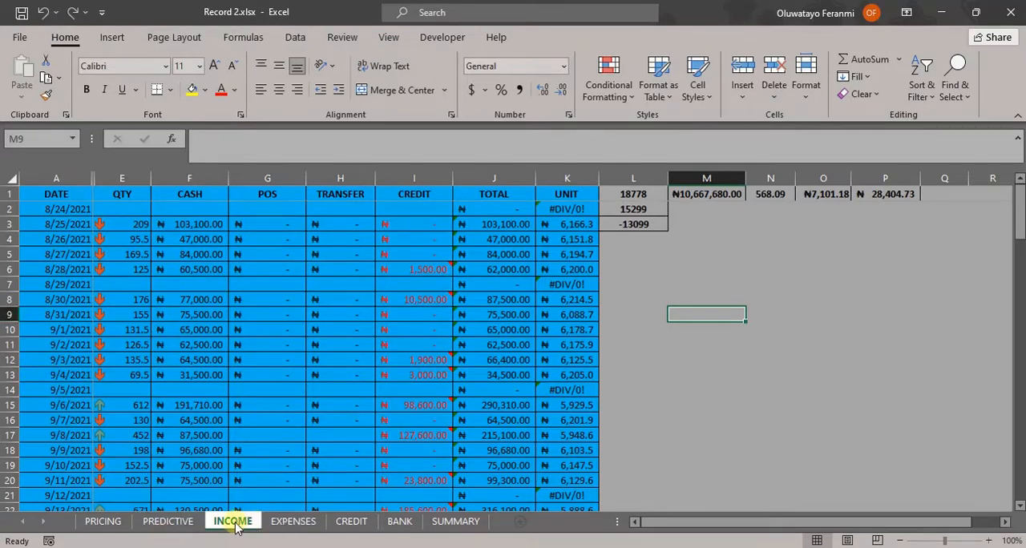
{"action": "left_click", "coordinate": [295, 523]}
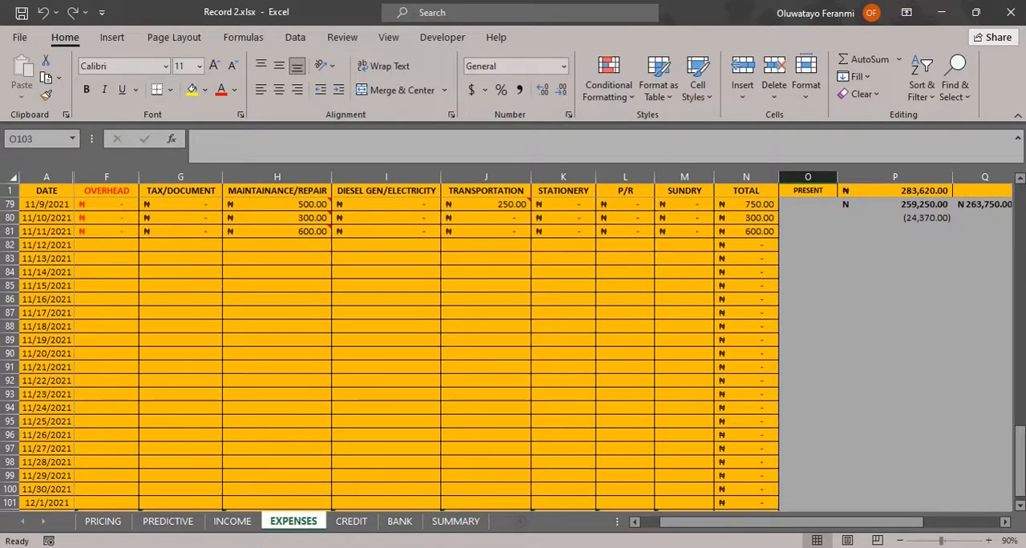
- Switch to the Record 3 workbook and view its INCOME and EXPENSES sheets
{"action": "mouse_move", "coordinate": [654, 508]}
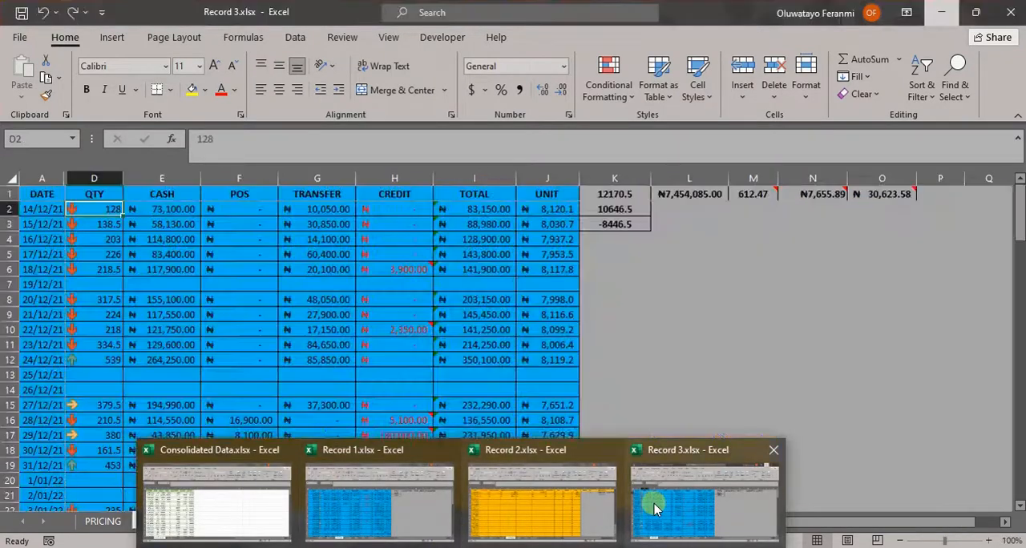
{"action": "left_click", "coordinate": [654, 509]}
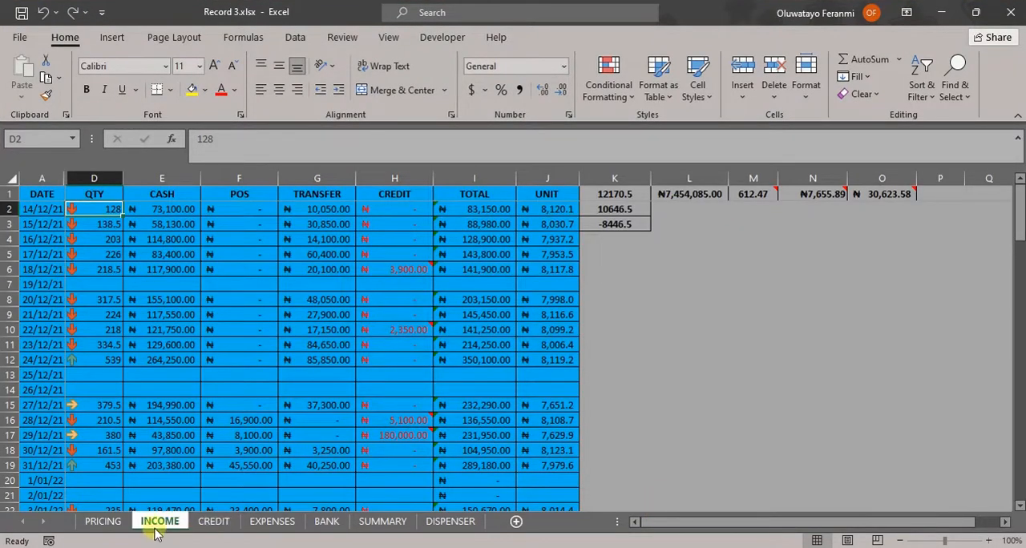
{"action": "left_click", "coordinate": [276, 528]}
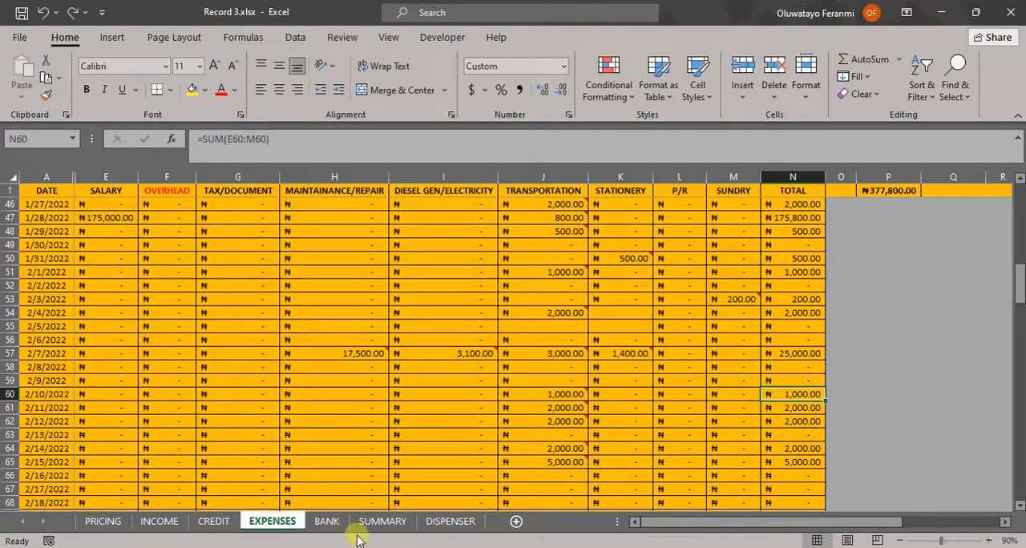
- Switch to the Consolidated Data workbook and review its Total_Income and Summary sheets
{"action": "mouse_move", "coordinate": [462, 546]}
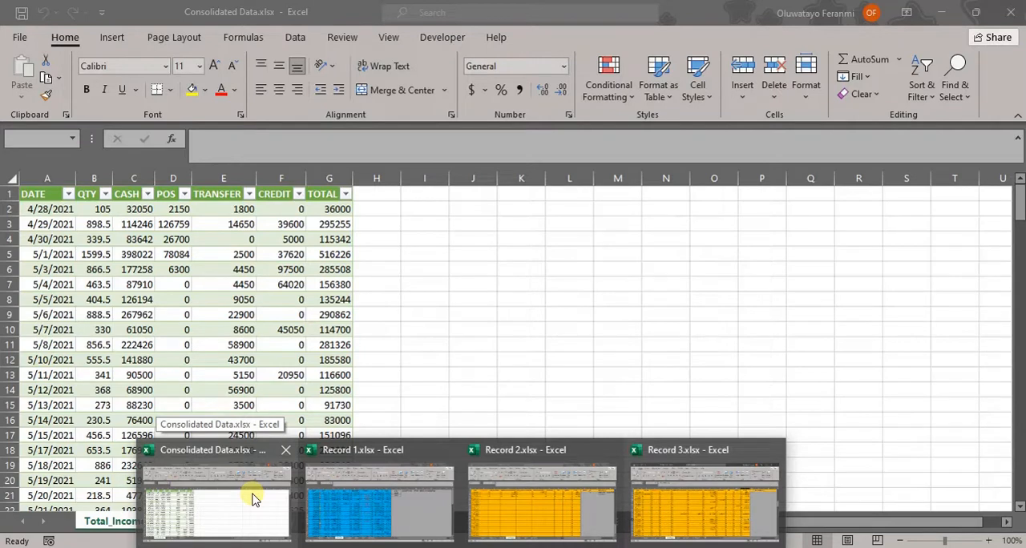
{"action": "left_click", "coordinate": [253, 499]}
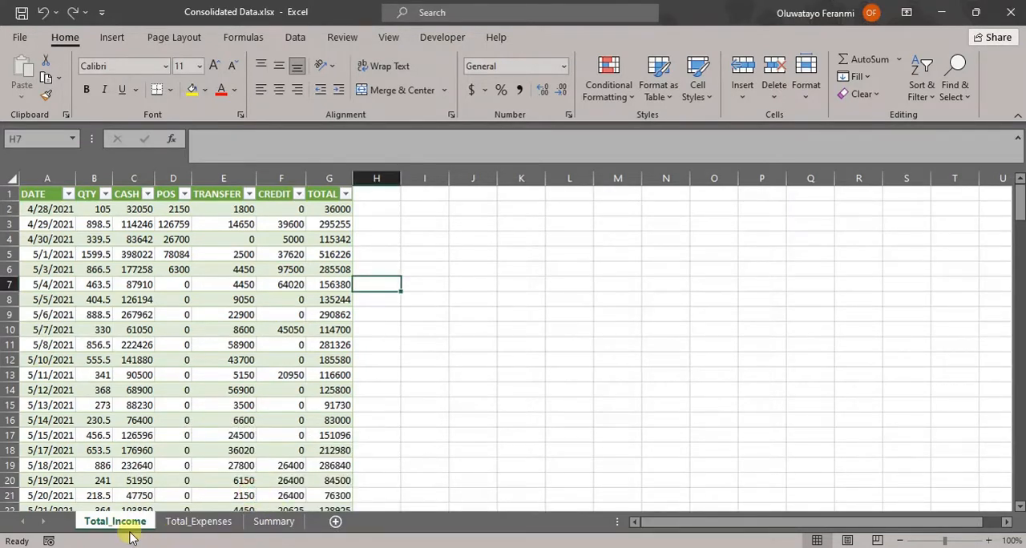
{"action": "left_click", "coordinate": [276, 522]}
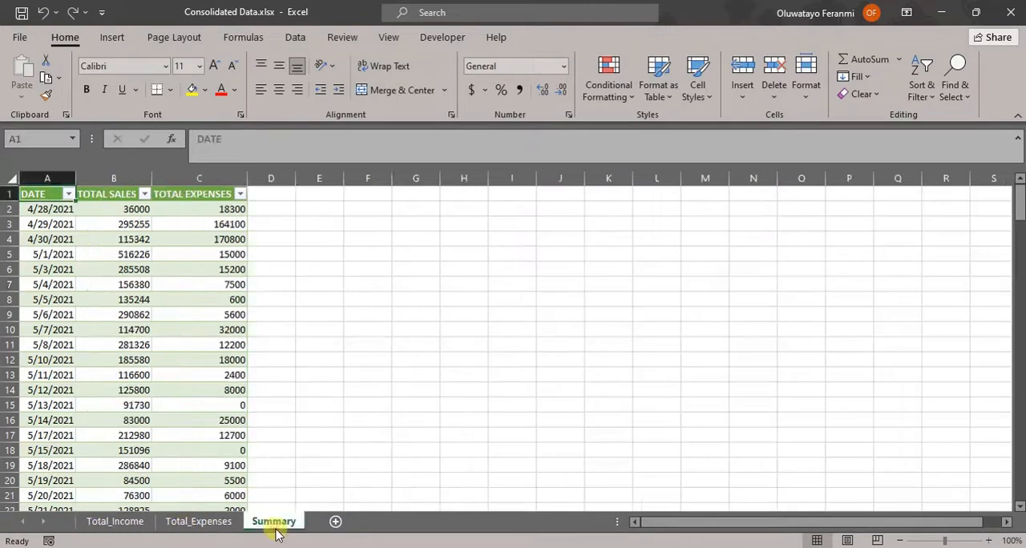
{"action": "left_click", "coordinate": [117, 525]}
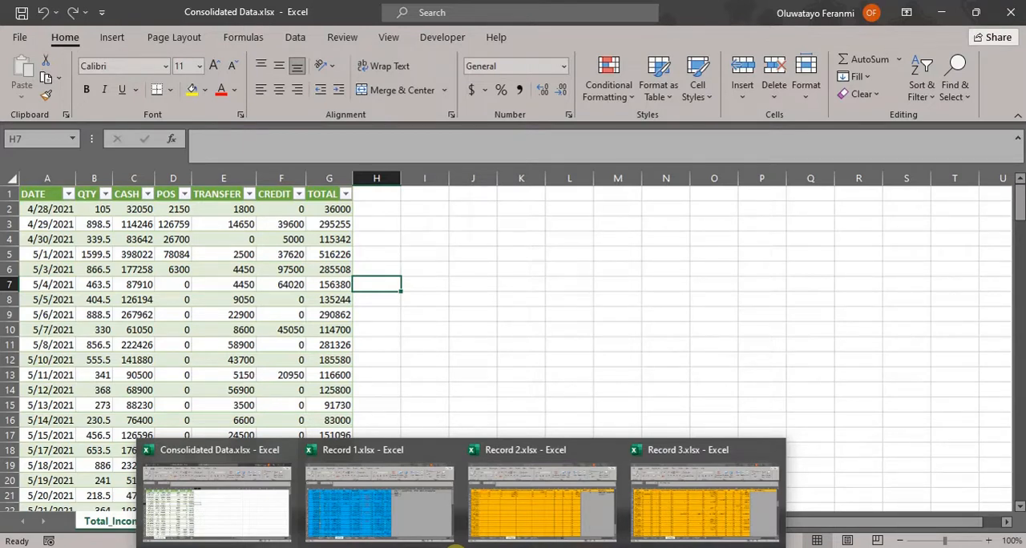
{"action": "left_click", "coordinate": [513, 371]}
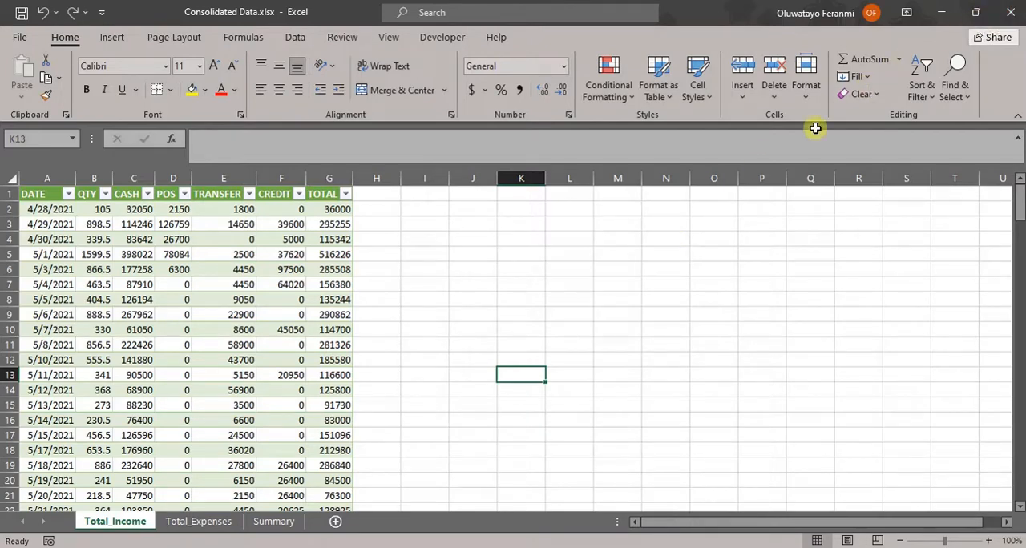
- Close the Consolidated Data, Record 3, Record 2 and Record 1 workbooks without saving changes
{"action": "left_click", "coordinate": [1013, 15]}
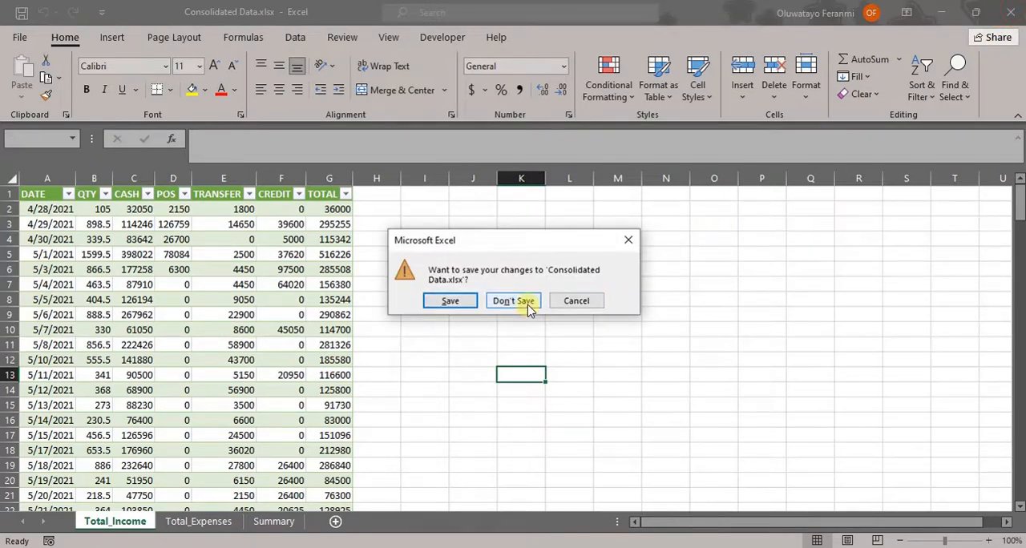
{"action": "left_click", "coordinate": [527, 305]}
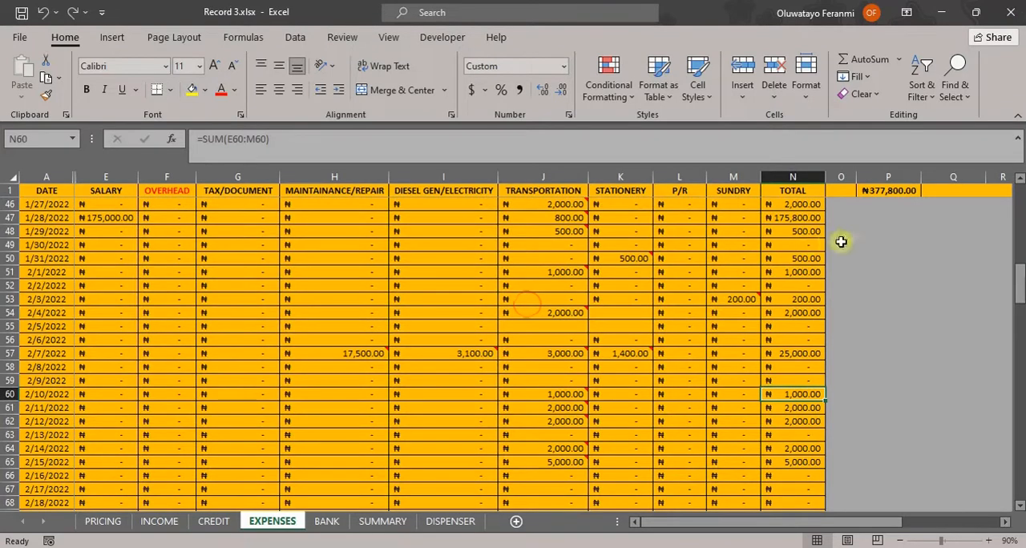
{"action": "left_click", "coordinate": [1013, 12]}
{"action": "left_click", "coordinate": [505, 303]}
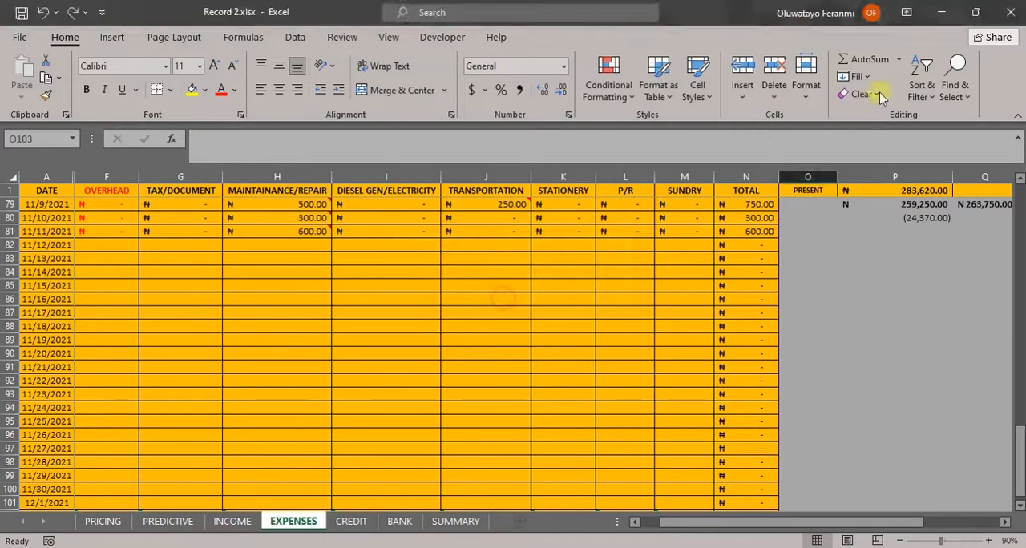
{"action": "left_click", "coordinate": [1012, 13]}
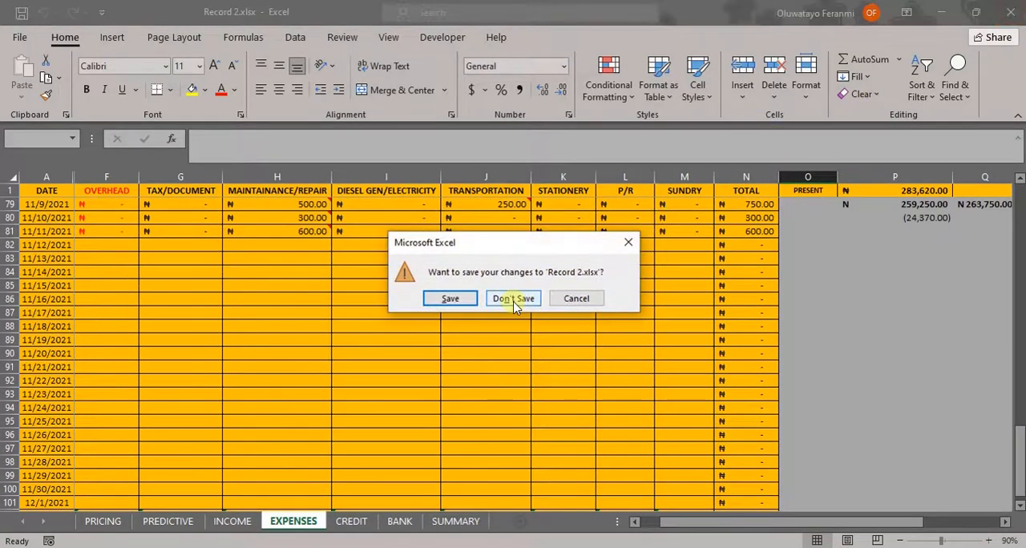
{"action": "left_click", "coordinate": [513, 302]}
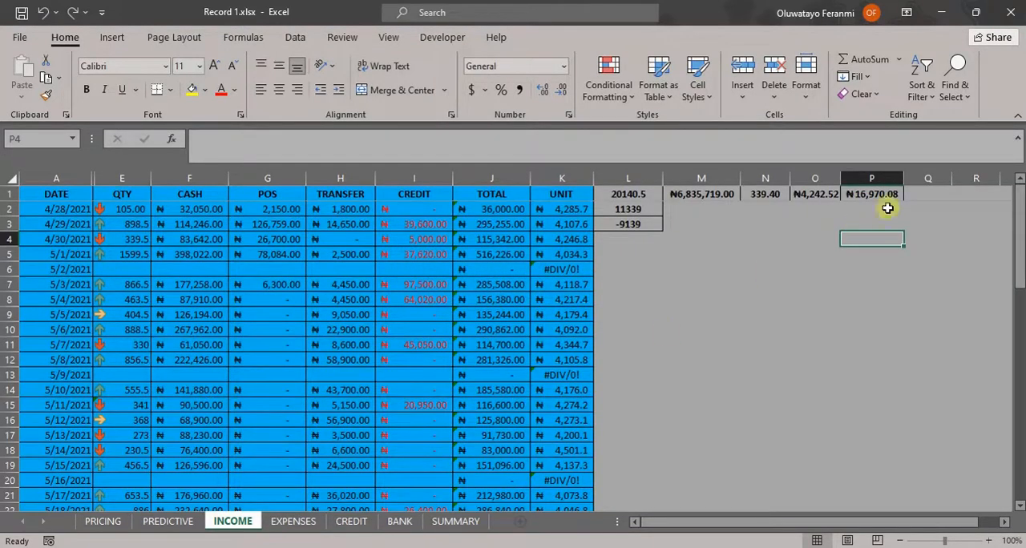
{"action": "left_click", "coordinate": [1012, 8]}
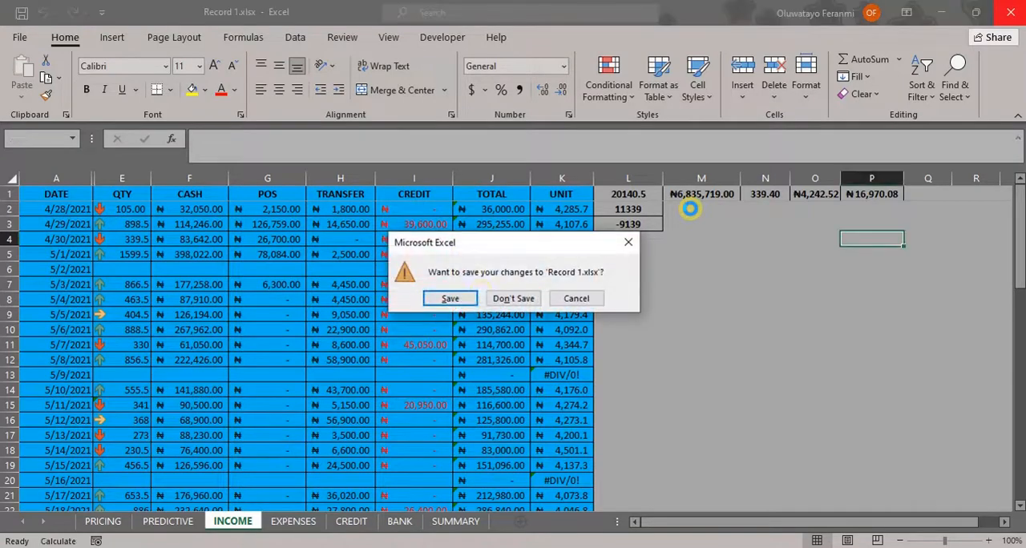
{"action": "left_click", "coordinate": [512, 301]}
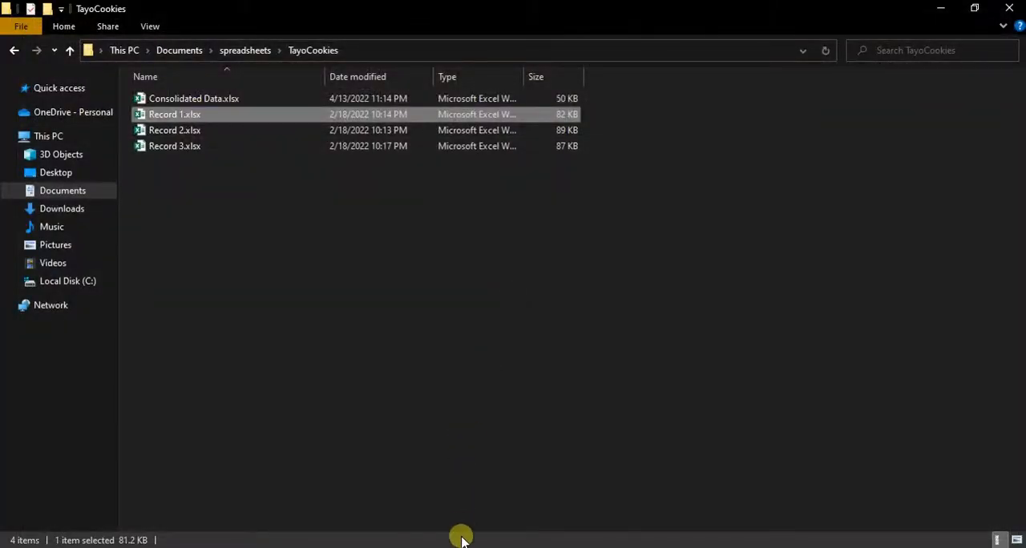
- Start Excel again and create a new blank workbook
{"action": "left_click", "coordinate": [459, 547]}
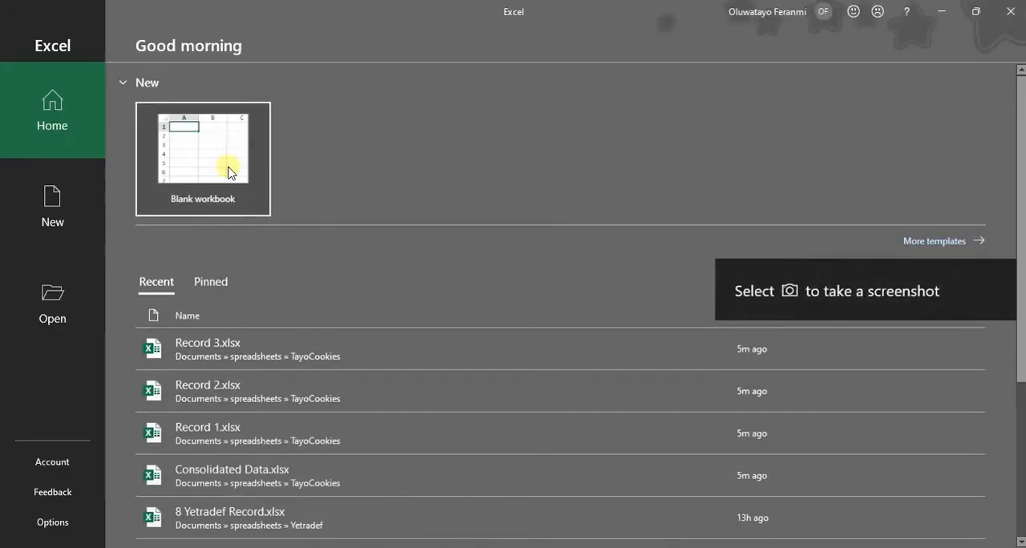
{"action": "left_click", "coordinate": [228, 169]}
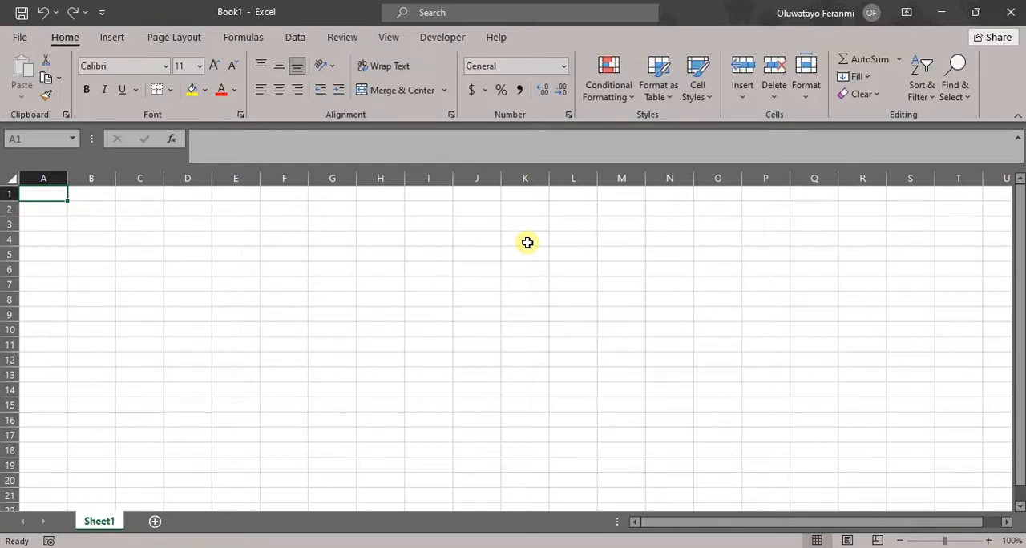
- Import the Record 1.xlsx workbook from the TayoCookies folder inside Documents > spreadsheets as a data source
{"action": "left_click", "coordinate": [296, 38]}
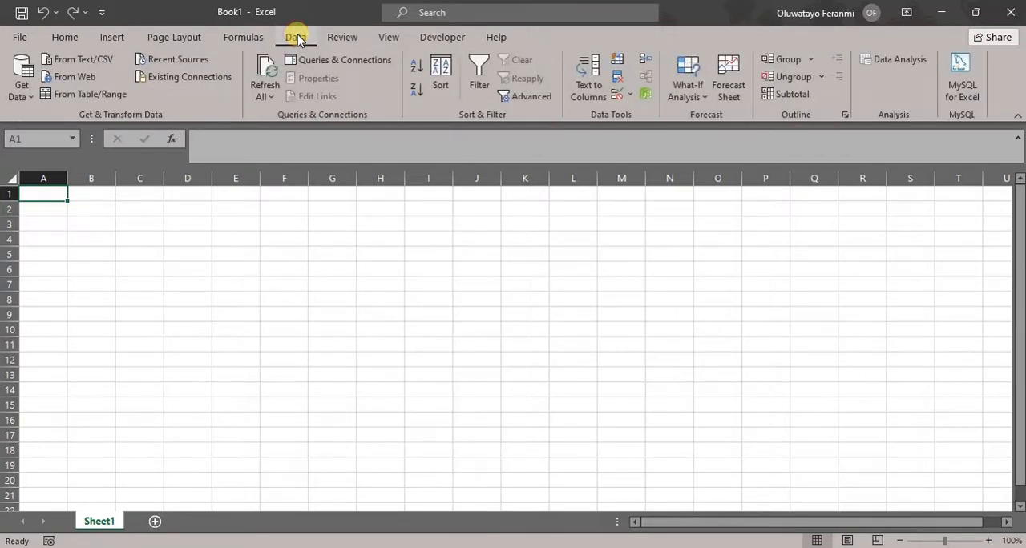
{"action": "left_click", "coordinate": [31, 94]}
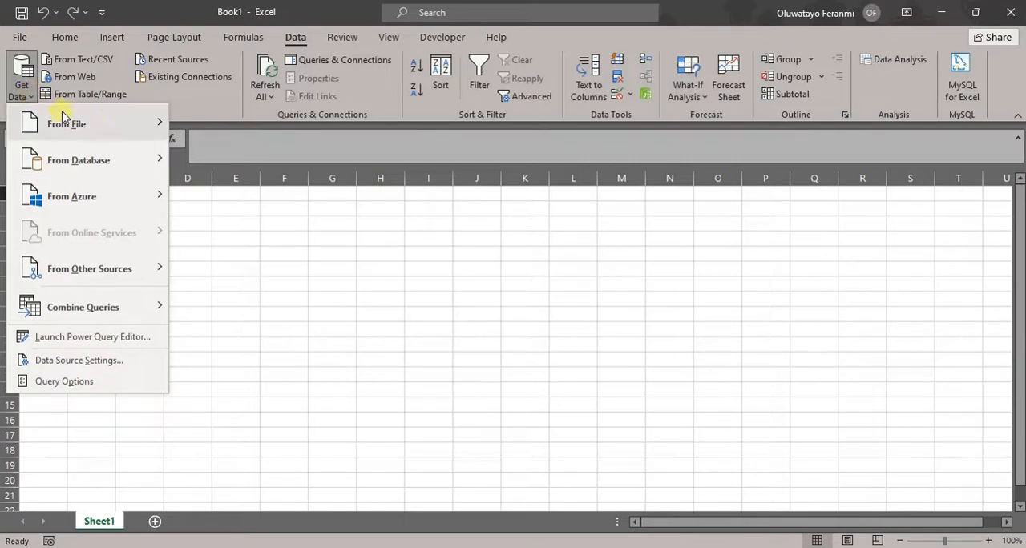
{"action": "mouse_move", "coordinate": [98, 131]}
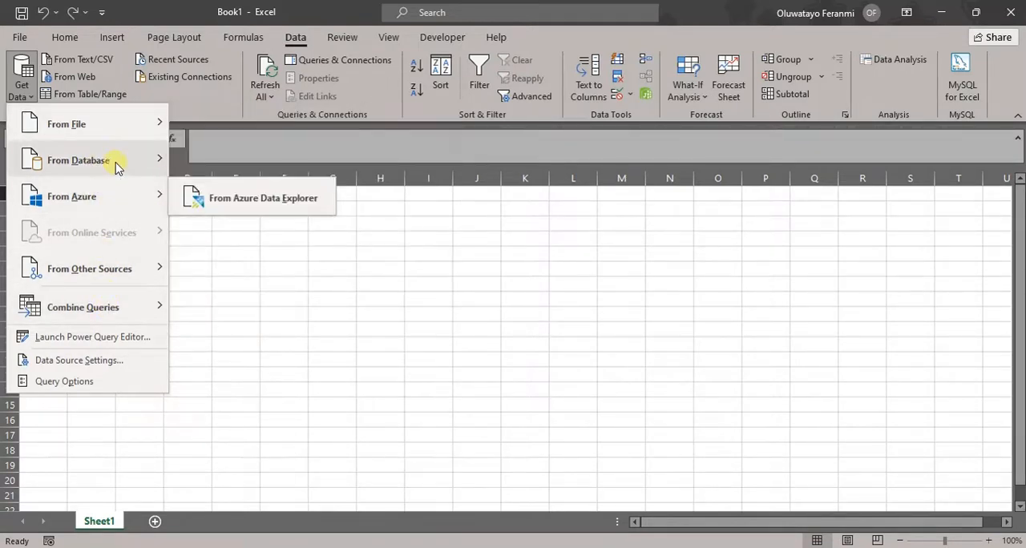
{"action": "mouse_move", "coordinate": [115, 174]}
{"action": "mouse_move", "coordinate": [135, 277]}
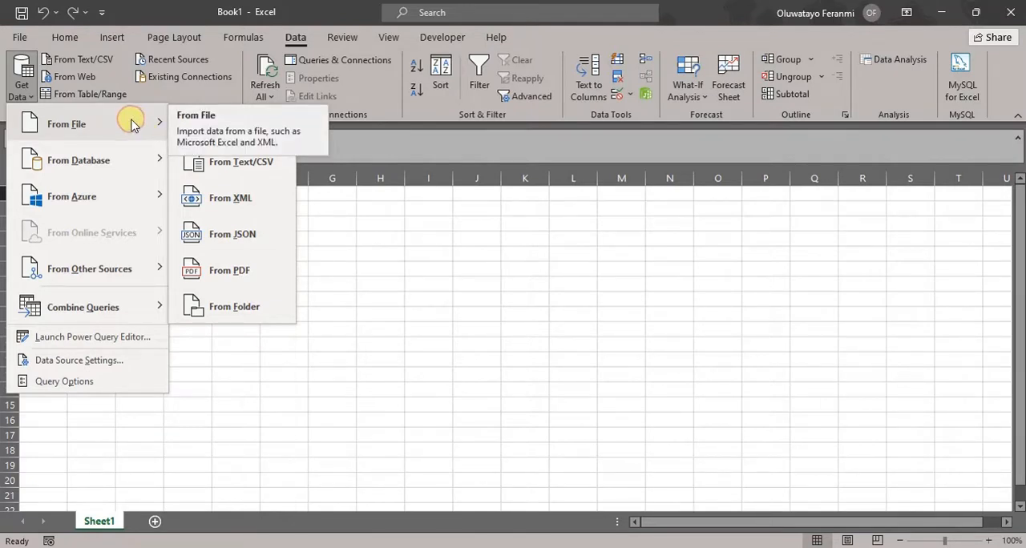
{"action": "mouse_move", "coordinate": [149, 196]}
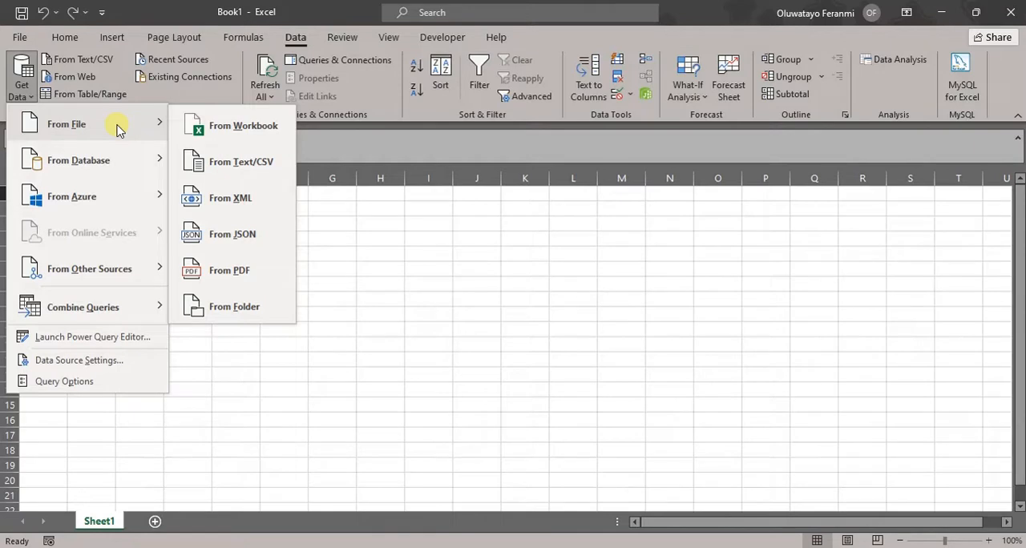
{"action": "left_click", "coordinate": [233, 131]}
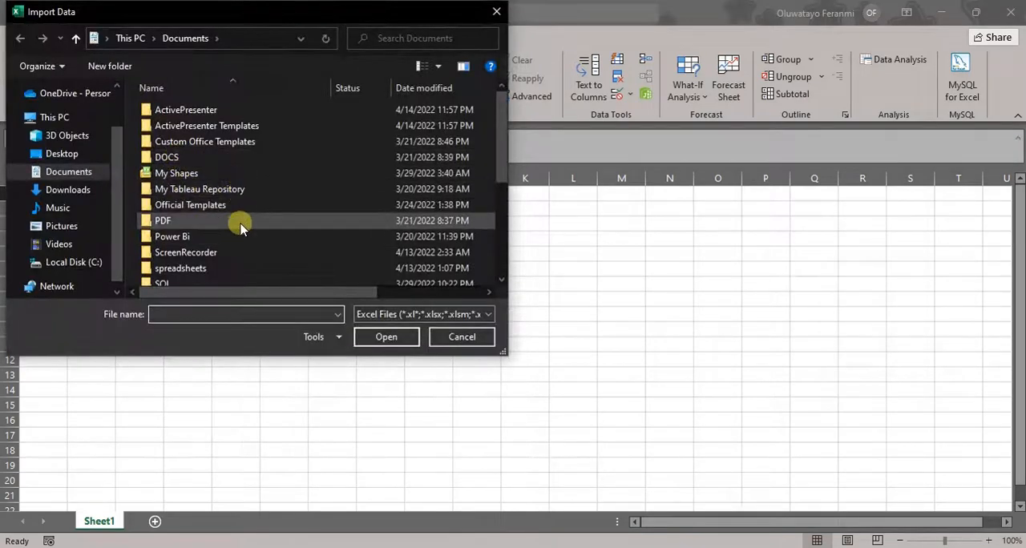
{"action": "left_click_drag", "start_coordinate": [497, 162], "coordinate": [499, 188]}
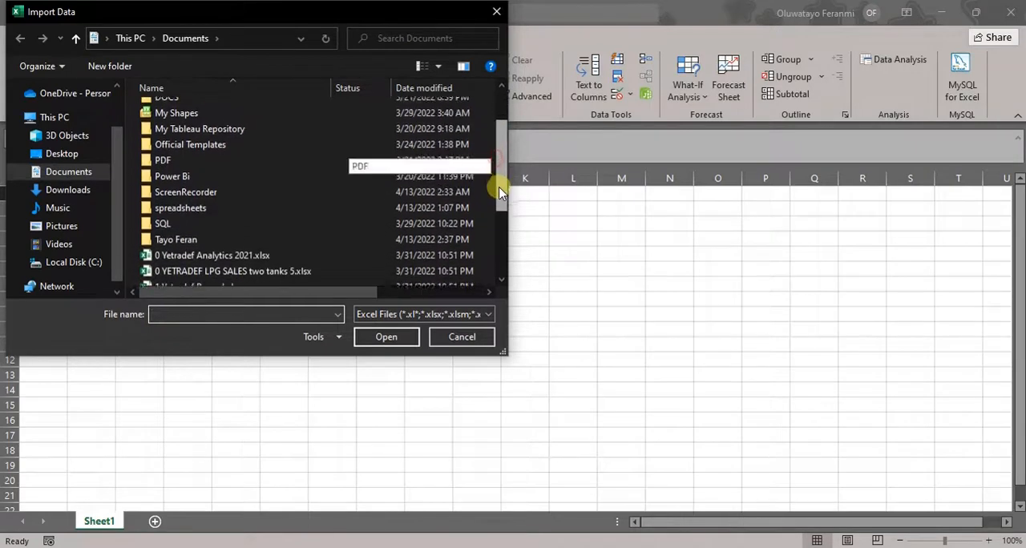
{"action": "double_click", "coordinate": [223, 206]}
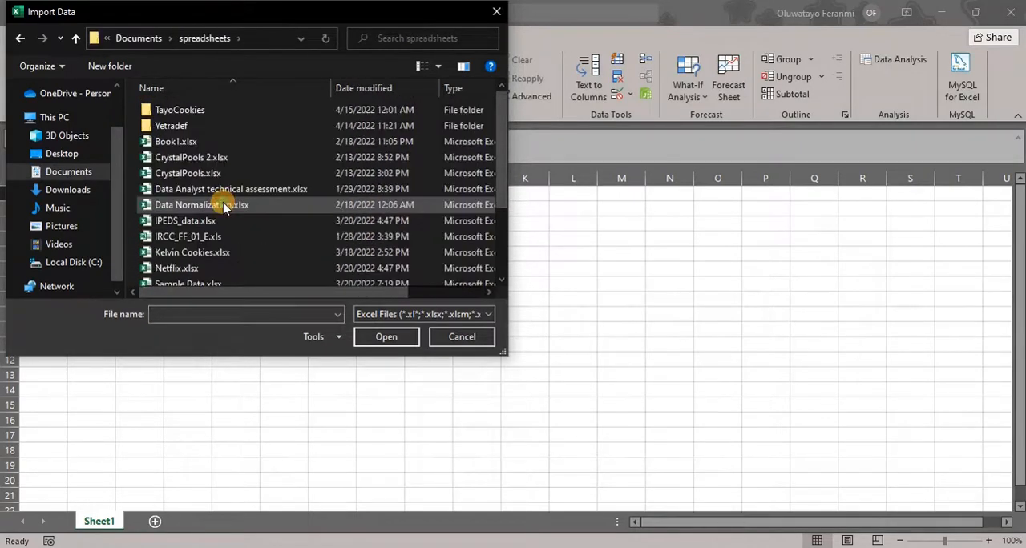
{"action": "double_click", "coordinate": [195, 115]}
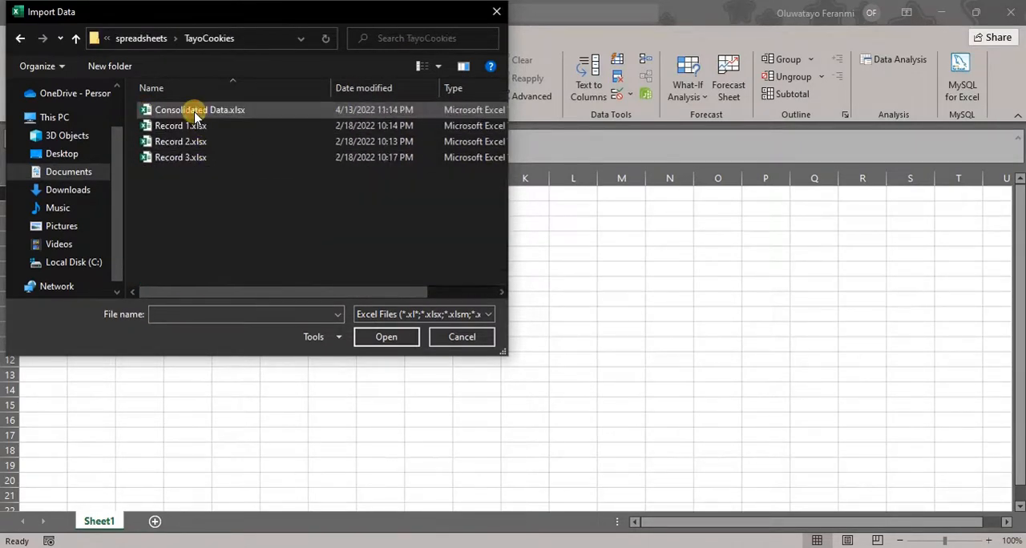
{"action": "left_click", "coordinate": [209, 128]}
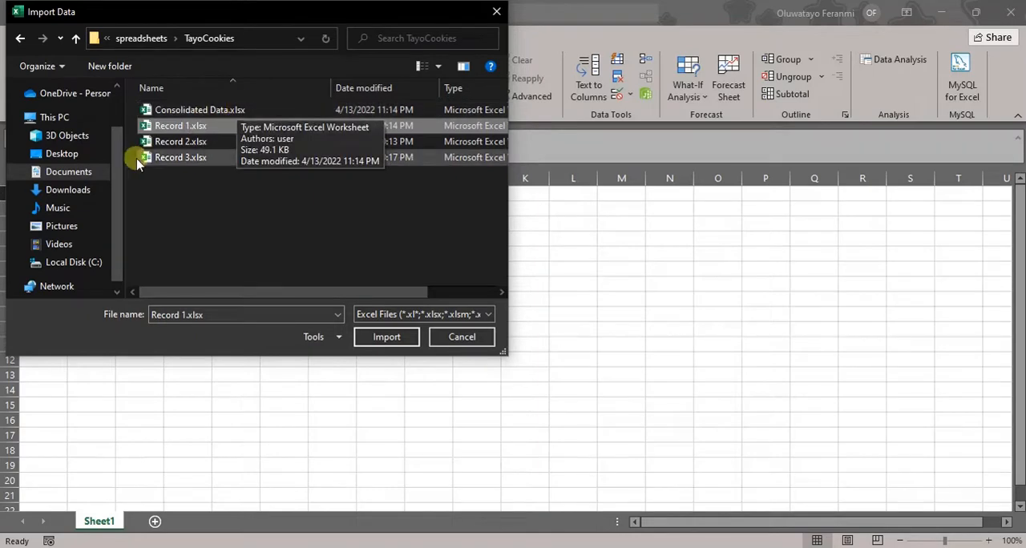
{"action": "left_click", "coordinate": [385, 336]}
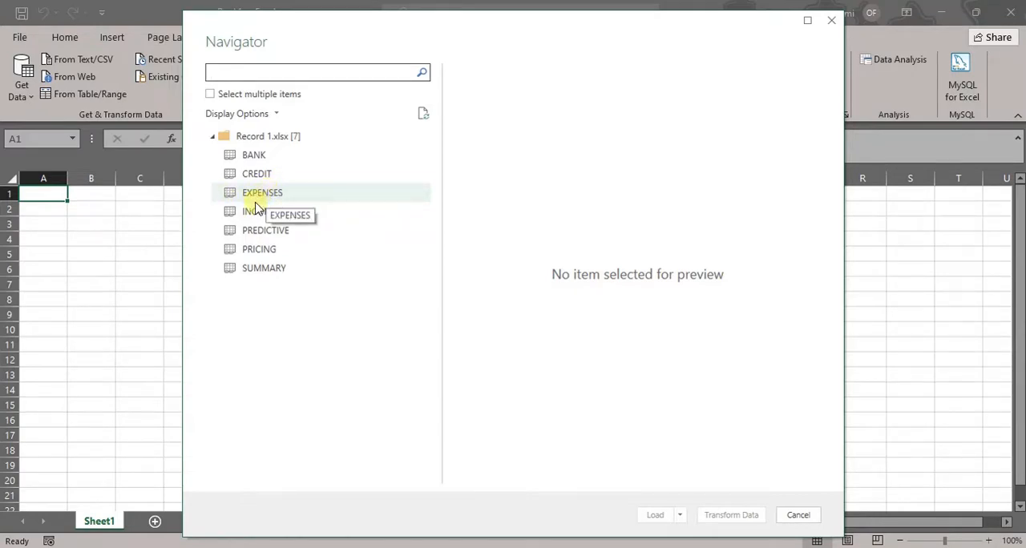
- Preview the INCOME and EXPENSES sheets of Record 1.xlsx, checking their columns
{"action": "left_click", "coordinate": [255, 212]}
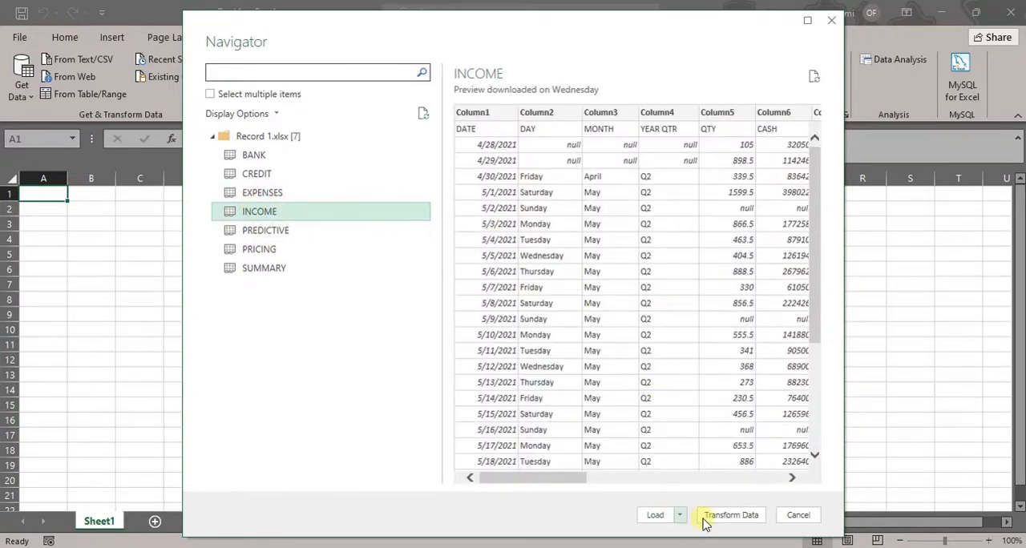
{"action": "left_click_drag", "start_coordinate": [550, 481], "coordinate": [628, 473]}
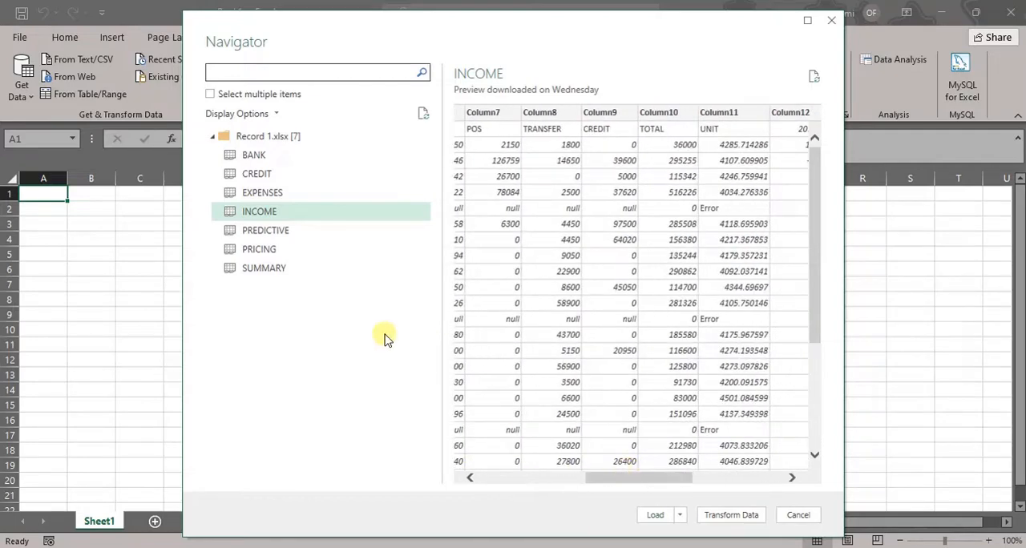
{"action": "left_click", "coordinate": [298, 192]}
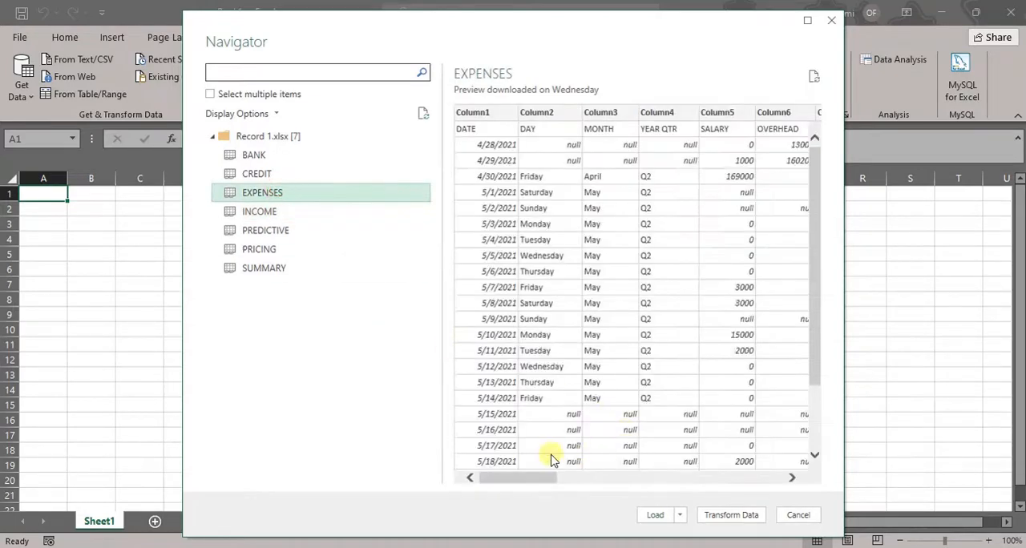
{"action": "left_click_drag", "start_coordinate": [802, 447], "coordinate": [492, 460]}
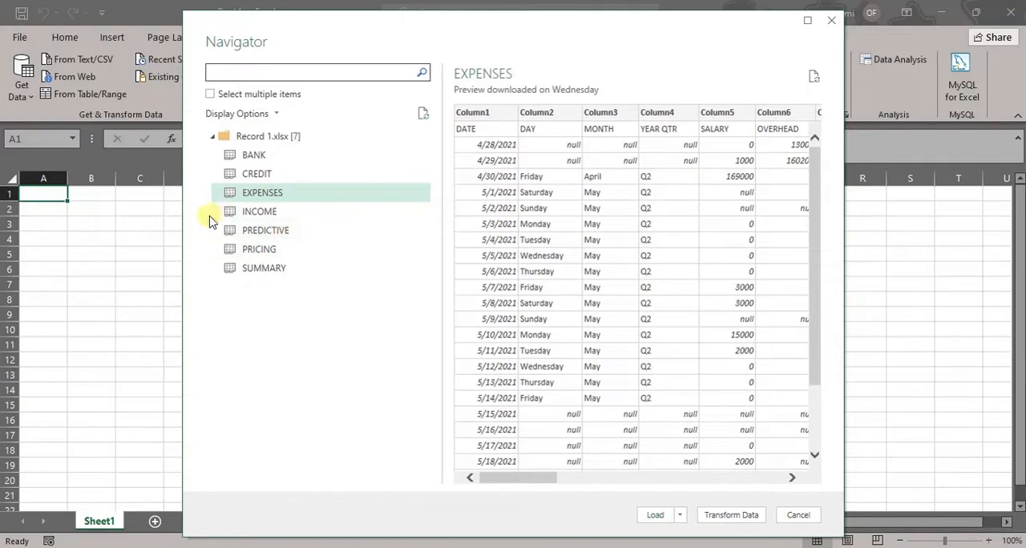
{"action": "left_click", "coordinate": [266, 215]}
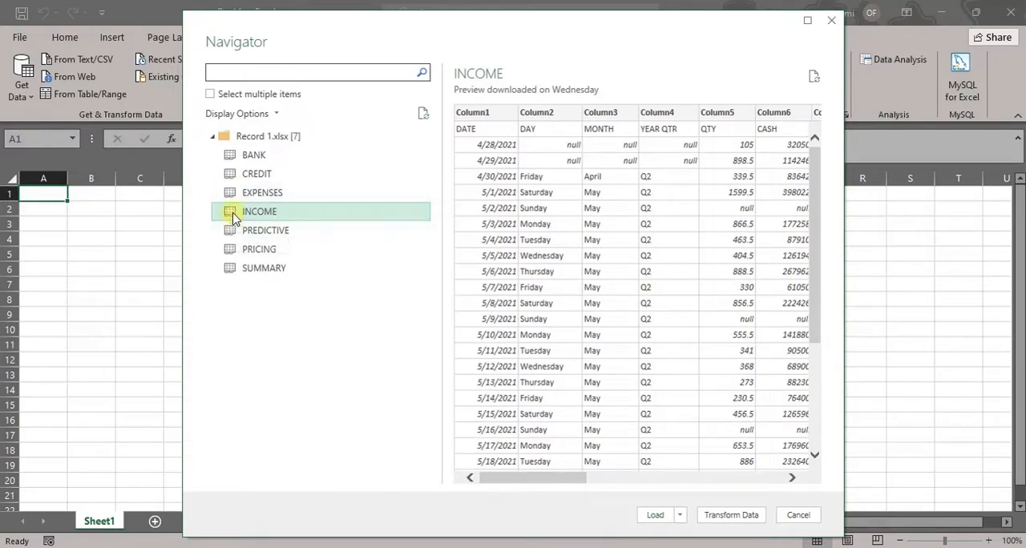
- Enable selection of multiple items, choose the INCOME and EXPENSES sheets and open them in Power Query Editor for transformation
{"action": "left_click", "coordinate": [211, 96]}
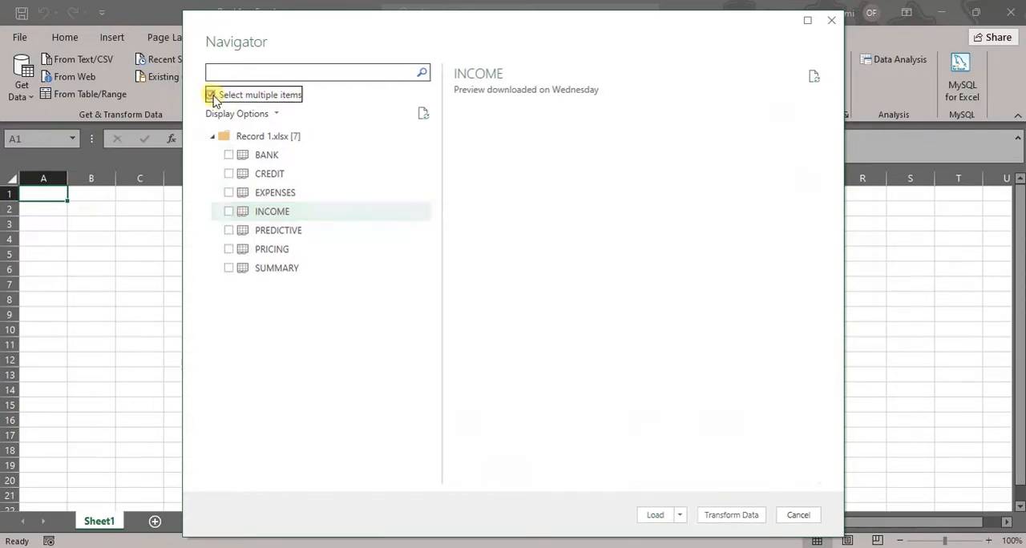
{"action": "left_click", "coordinate": [229, 211]}
{"action": "left_click", "coordinate": [228, 192]}
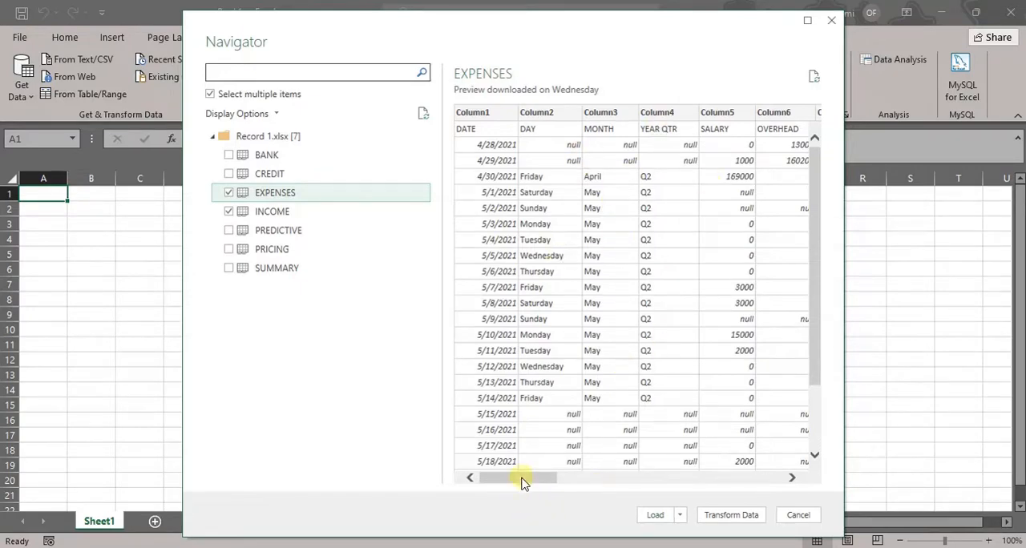
{"action": "left_click_drag", "start_coordinate": [522, 482], "coordinate": [490, 493]}
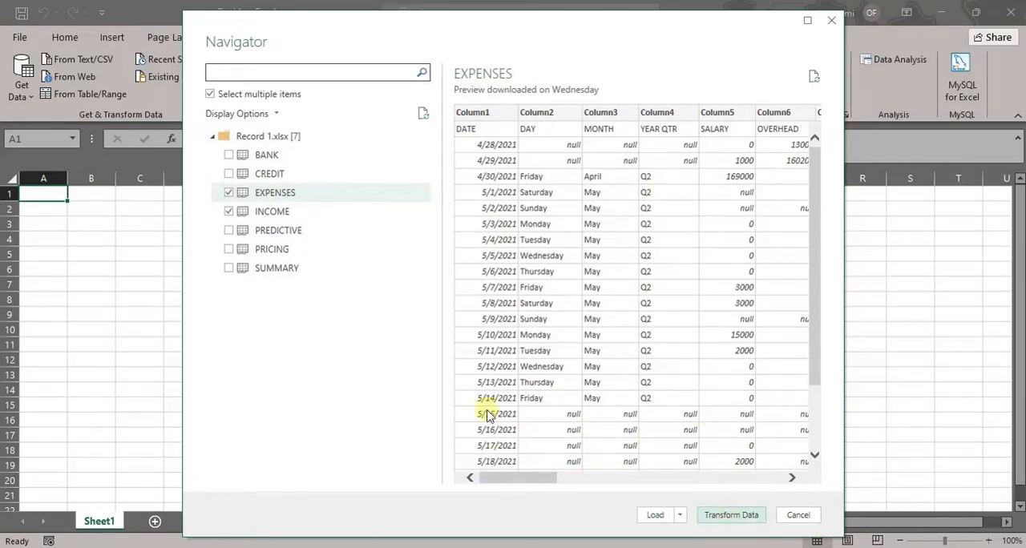
{"action": "left_click", "coordinate": [739, 518]}
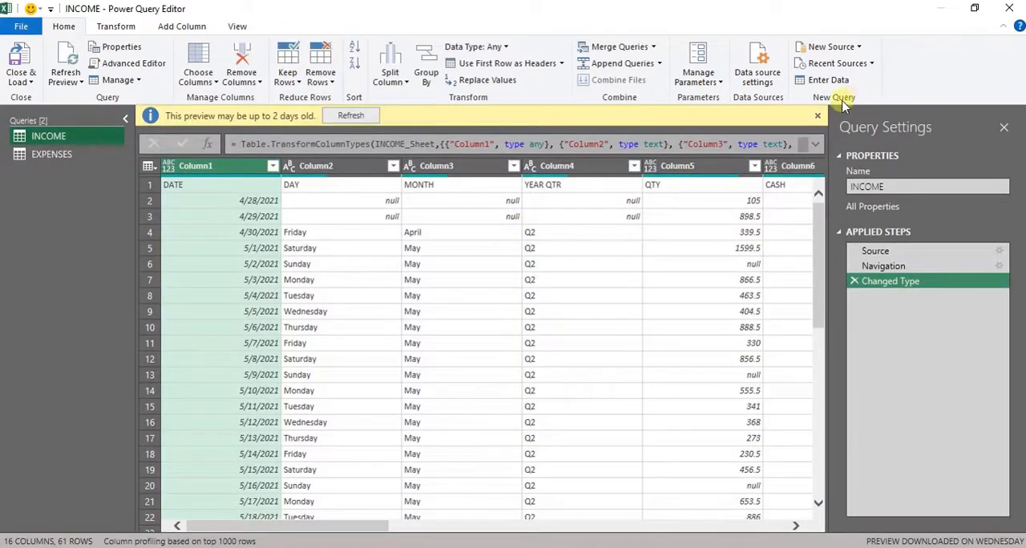
{"action": "left_click", "coordinate": [818, 116]}
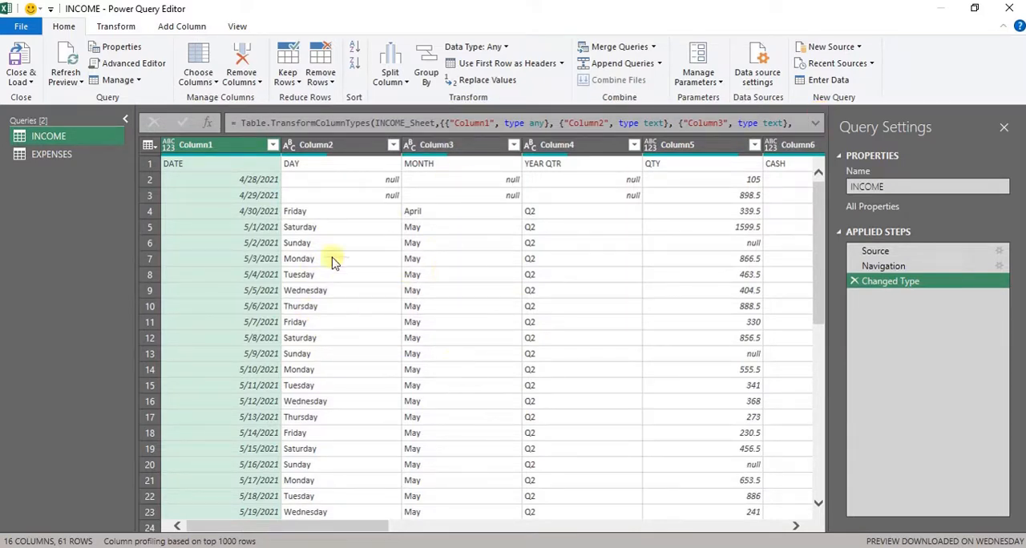
- Shrink the Power Query Editor window, move it around over the blank workbook, and maximize it again
{"action": "left_click", "coordinate": [974, 9]}
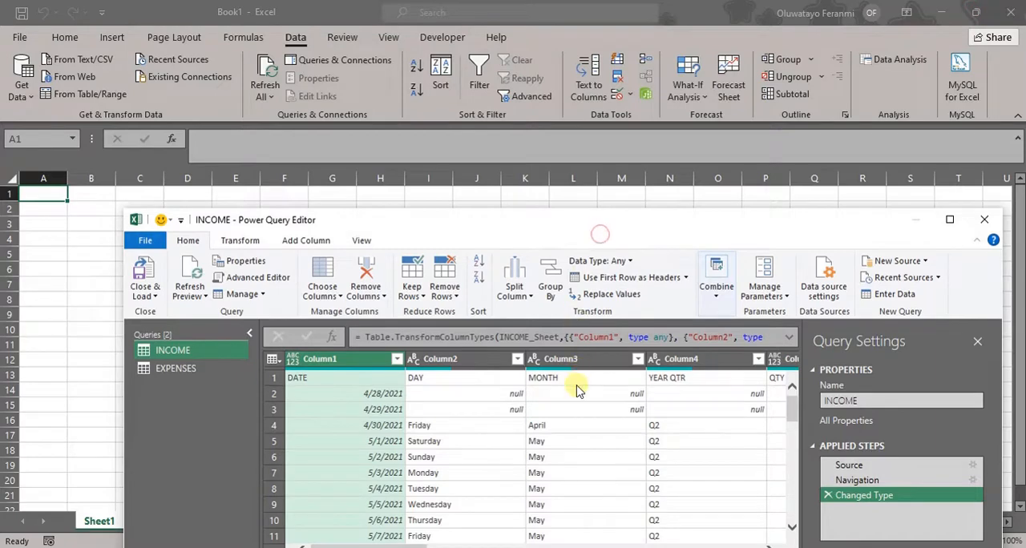
{"action": "left_click_drag", "start_coordinate": [624, 228], "coordinate": [562, 260]}
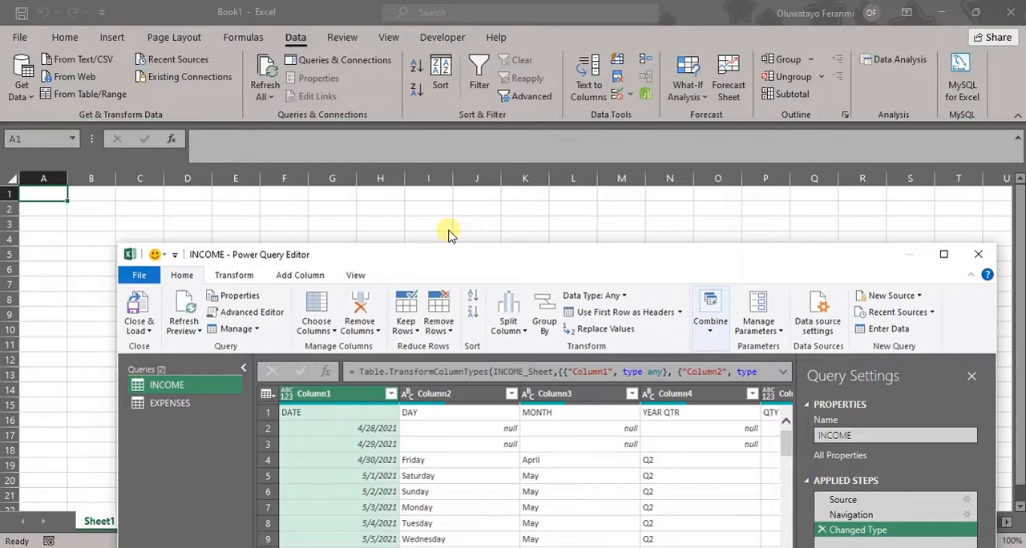
{"action": "left_click", "coordinate": [605, 265]}
{"action": "left_click_drag", "start_coordinate": [577, 259], "coordinate": [559, 83]}
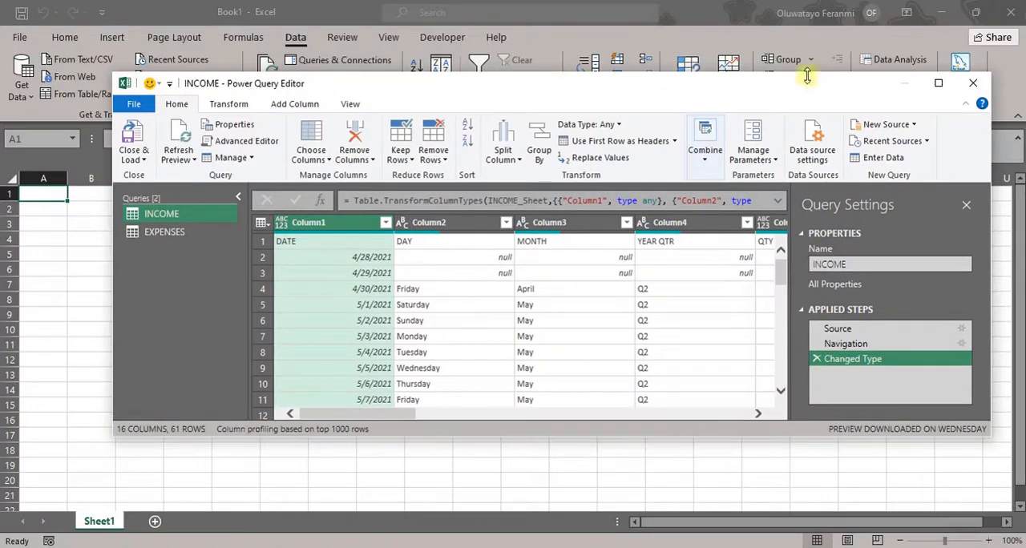
{"action": "left_click", "coordinate": [939, 83]}
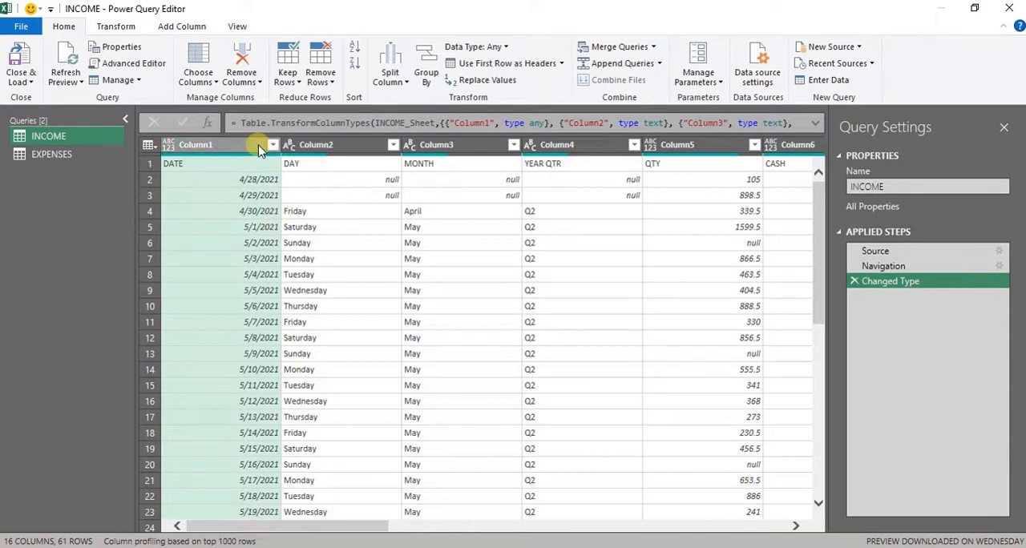
- Look through the columns of the INCOME query and promote its first row to column headers
{"action": "key", "text": "Right"}
{"action": "key", "text": "Right"}
{"action": "key", "text": "Right"}
{"action": "key", "text": "Right"}
{"action": "key", "text": "Right"}
{"action": "key", "text": "Right"}
{"action": "key", "text": "Right"}
{"action": "key", "text": "Right"}
{"action": "key", "text": "Right"}
{"action": "key", "text": "Right"}
{"action": "key", "text": "Right"}
{"action": "key", "text": "Right"}
{"action": "key", "text": "Right"}
{"action": "key", "text": "Right"}
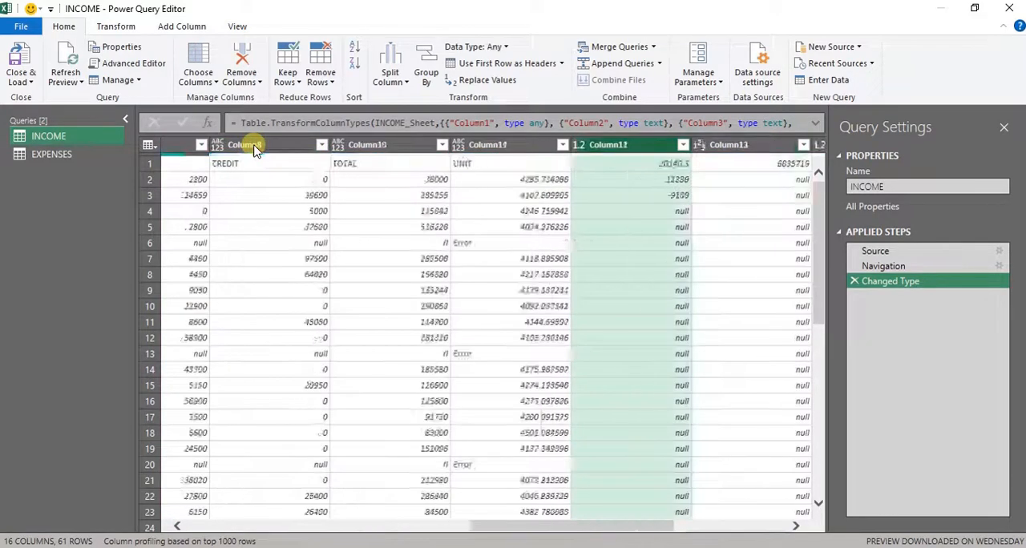
{"action": "key", "text": "Left"}
{"action": "key", "text": "Left"}
{"action": "key", "text": "Left"}
{"action": "key", "text": "Left"}
{"action": "key", "text": "Left"}
{"action": "key", "text": "Left"}
{"action": "key", "text": "Left"}
{"action": "key", "text": "Left"}
{"action": "key", "text": "Left"}
{"action": "key", "text": "Left"}
{"action": "key", "text": "Left"}
{"action": "key", "text": "Left"}
{"action": "key", "text": "Left"}
{"action": "key", "text": "Left"}
{"action": "key", "text": "Left"}
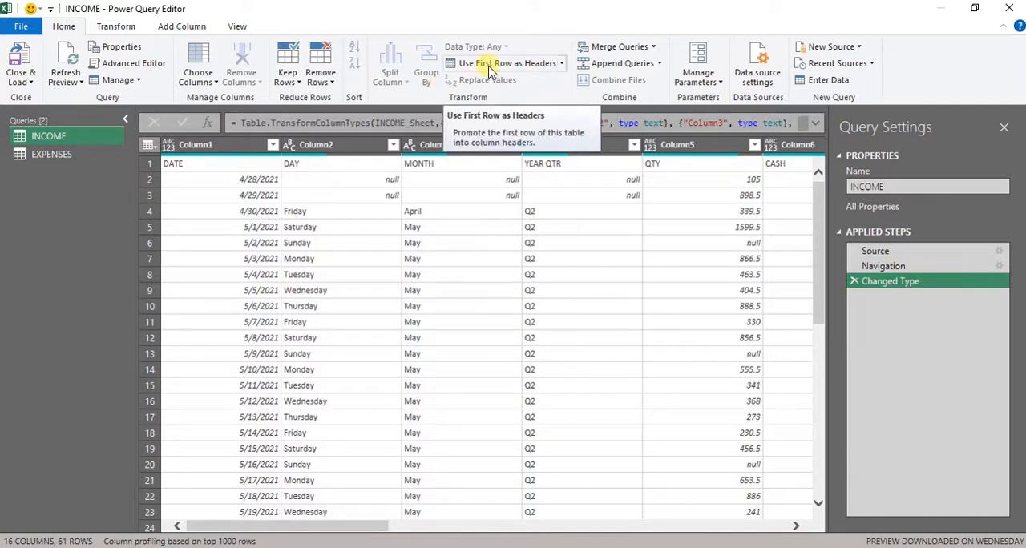
{"action": "left_click", "coordinate": [490, 71]}
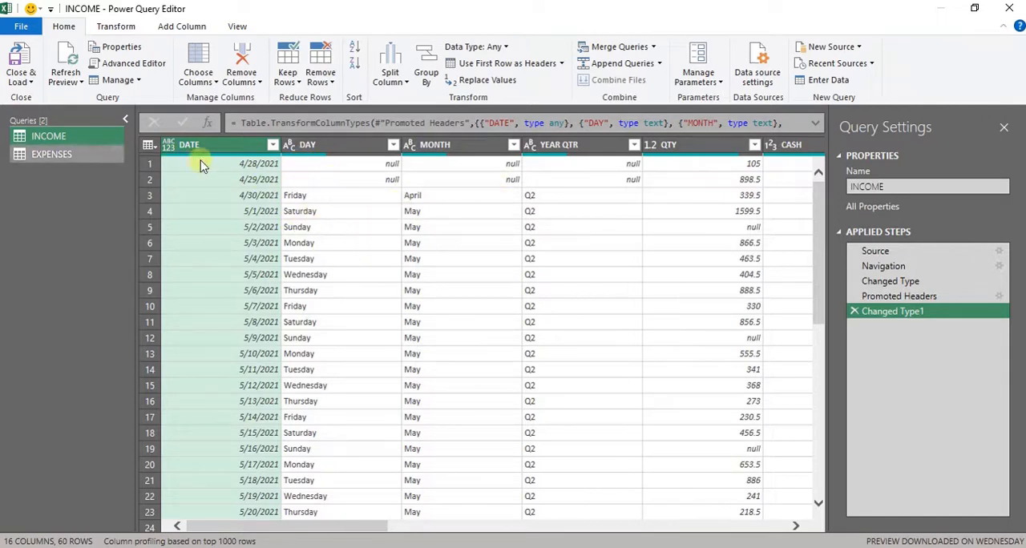
- Change the data type of the DATE column in the INCOME query to Date
{"action": "mouse_move", "coordinate": [240, 154]}
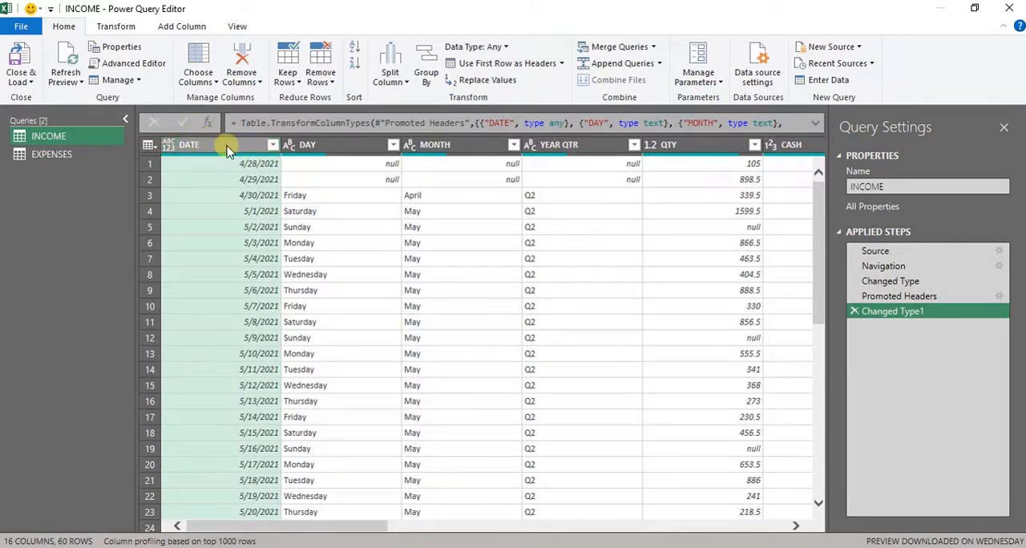
{"action": "left_click", "coordinate": [226, 150]}
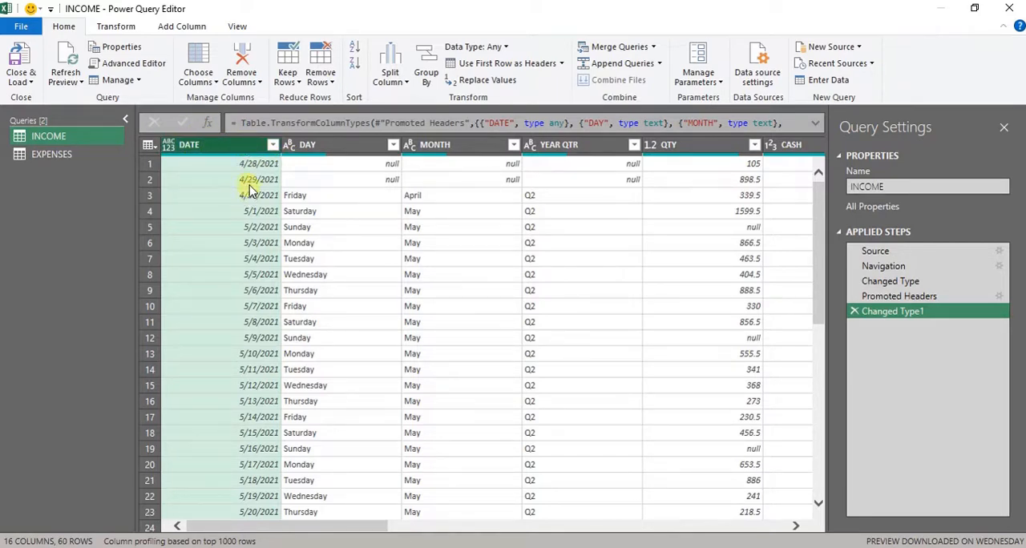
{"action": "left_click", "coordinate": [169, 147]}
{"action": "left_click", "coordinate": [233, 257]}
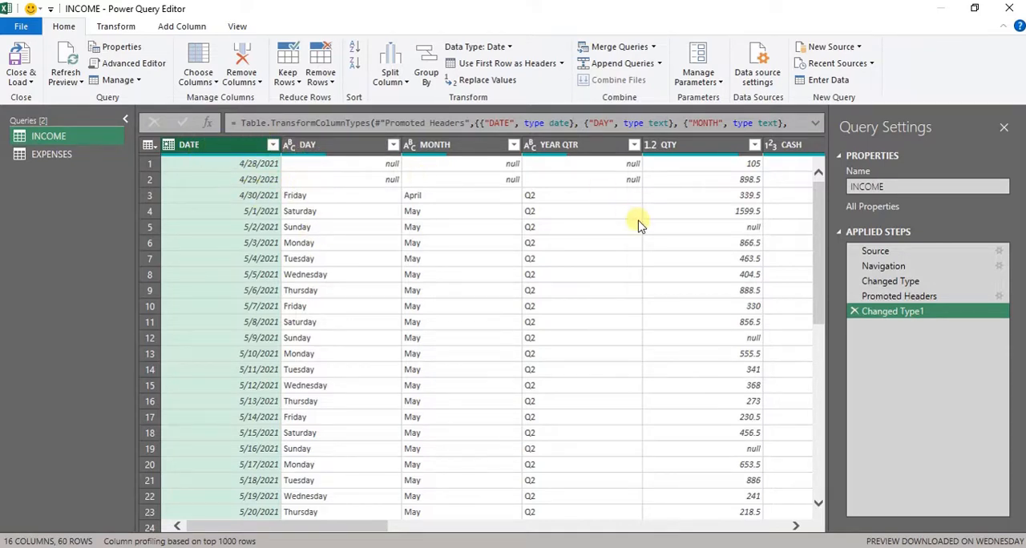
- Delete the Changed Type1 and Promoted Headers steps of the INCOME query, and use the first row as headers again
{"action": "left_click", "coordinate": [855, 311]}
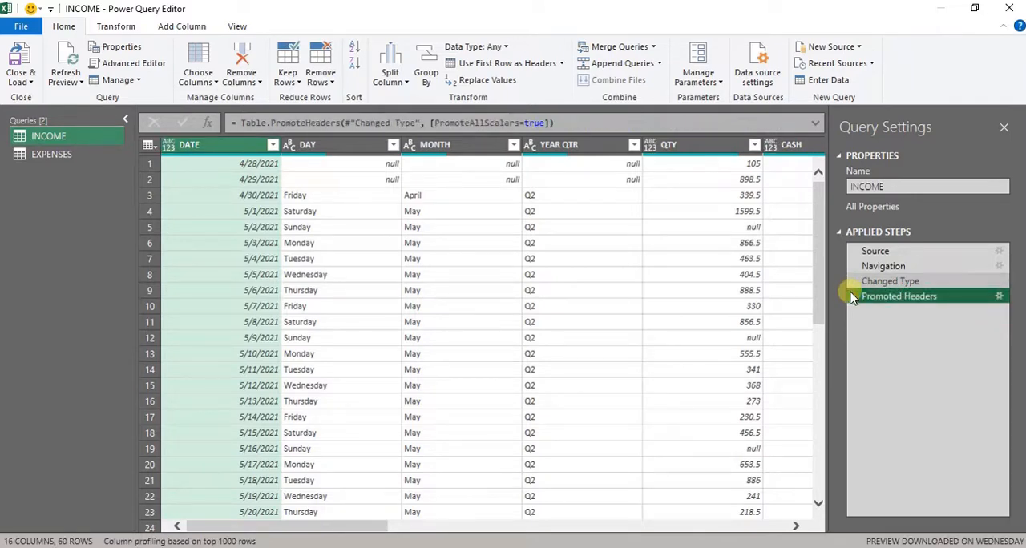
{"action": "left_click", "coordinate": [854, 297]}
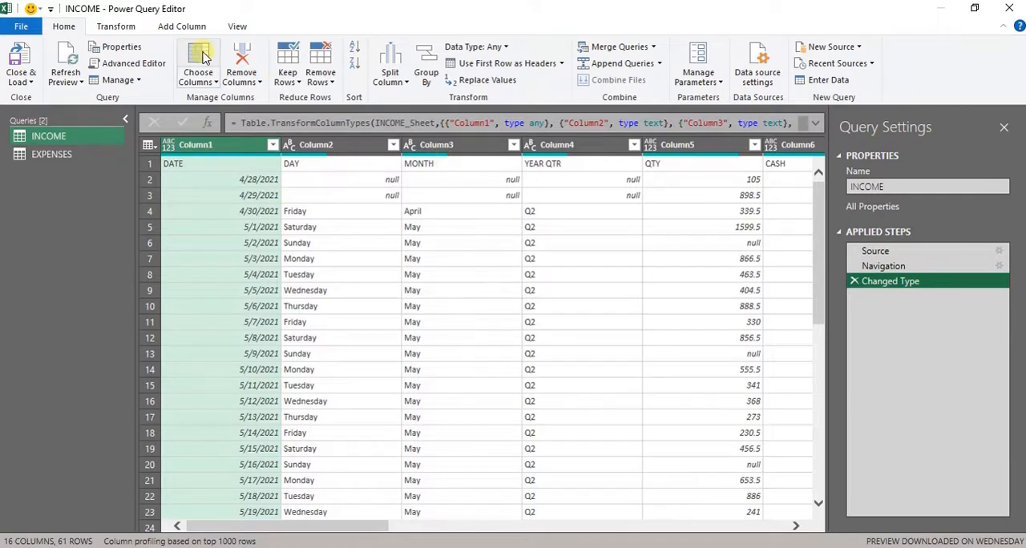
{"action": "left_click", "coordinate": [510, 62]}
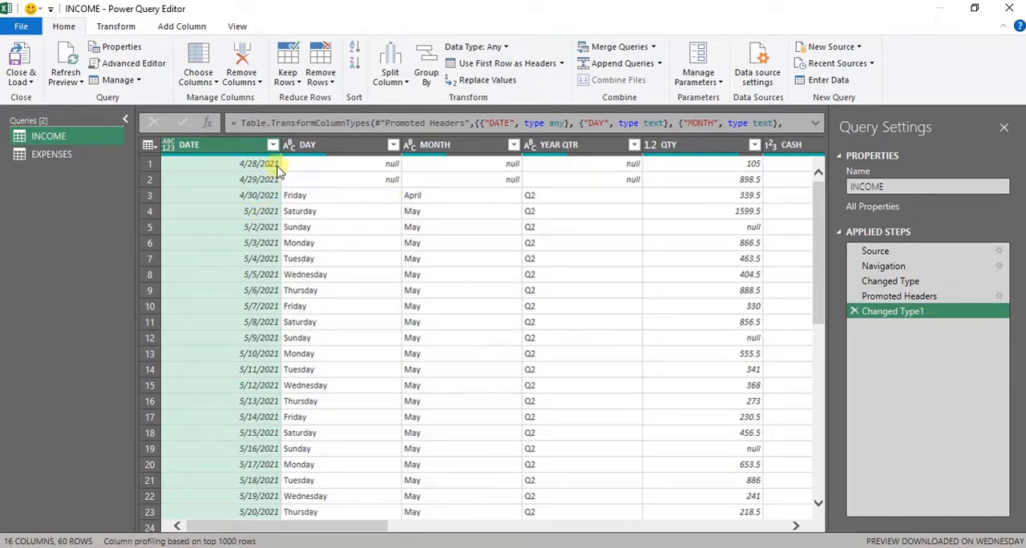
- Remove the DAY, MONTH and YEAR QTR columns from the INCOME query, and delete the resulting Removed Columns step
{"action": "left_click", "coordinate": [338, 144]}
{"action": "key", "text": "shift+Right"}
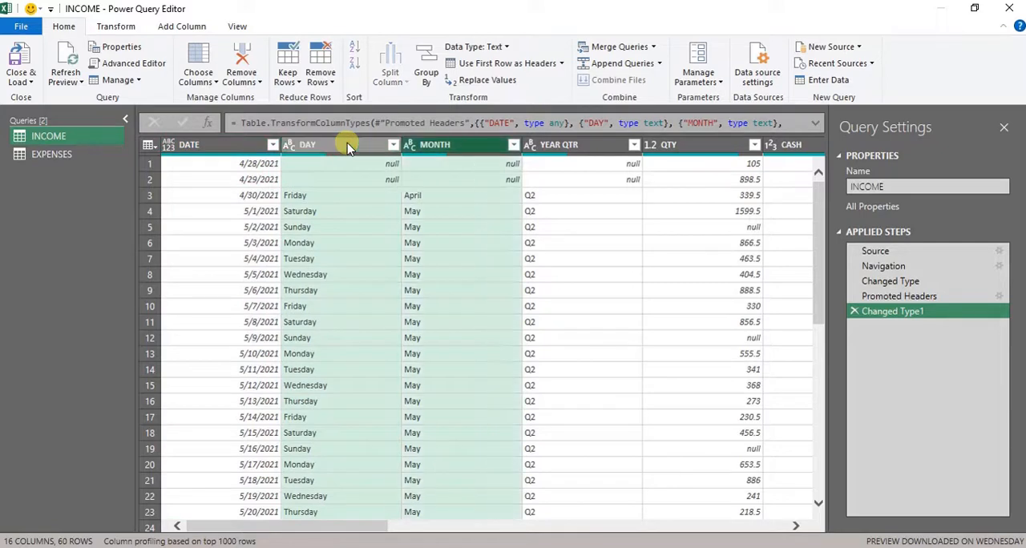
{"action": "key", "text": "shift+Right"}
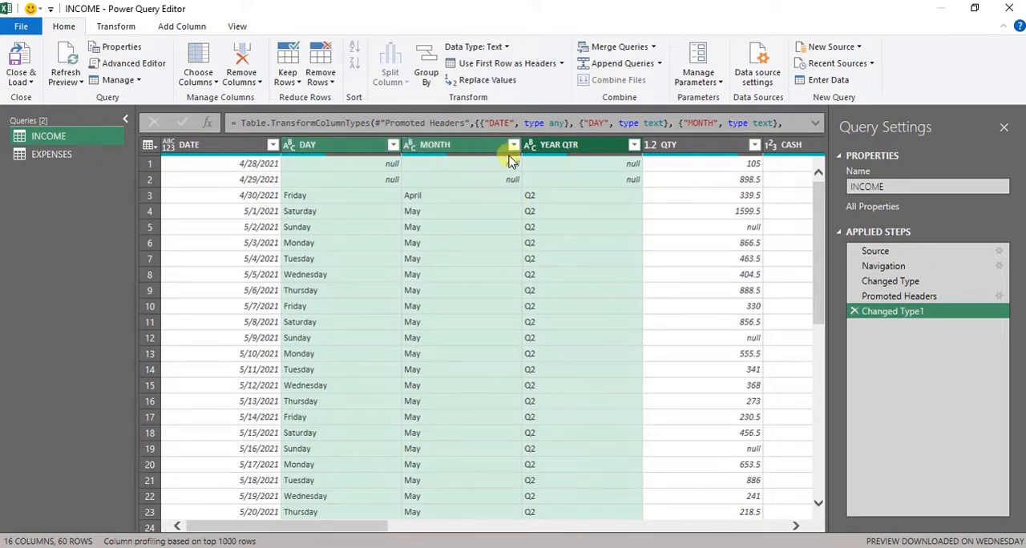
{"action": "mouse_move", "coordinate": [512, 161]}
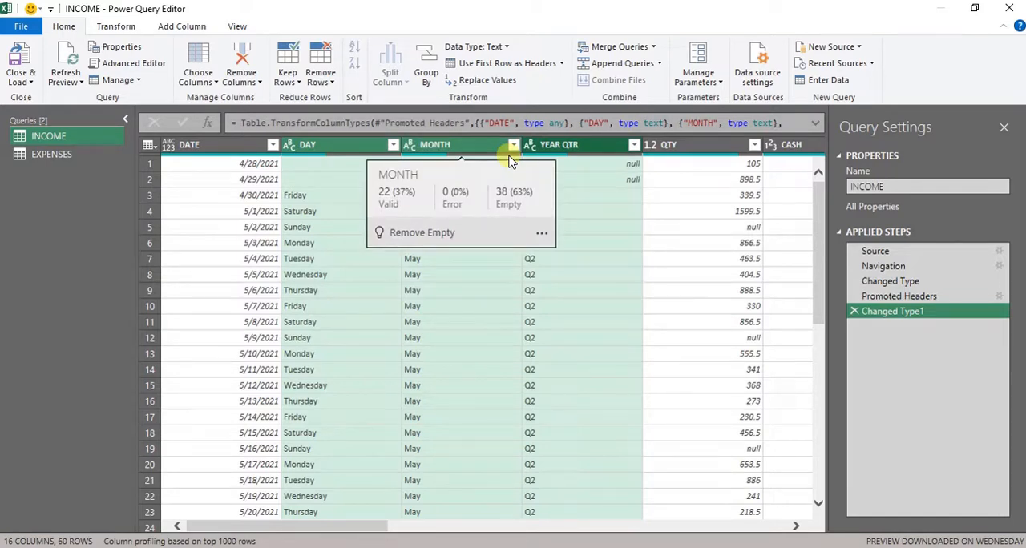
{"action": "left_click", "coordinate": [351, 153]}
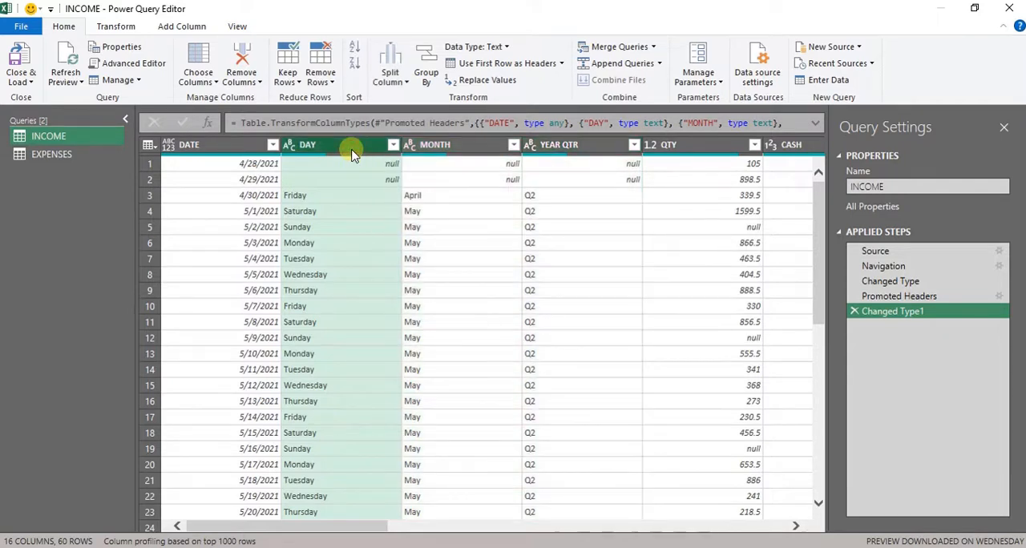
{"action": "key", "text": "shift+Right"}
{"action": "key", "text": "shift+Right"}
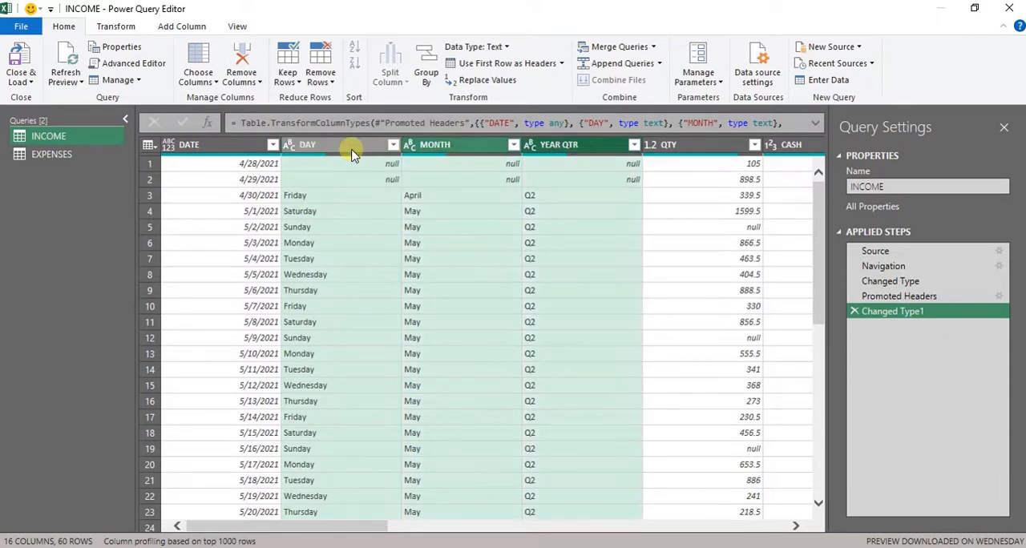
{"action": "right_click", "coordinate": [453, 153]}
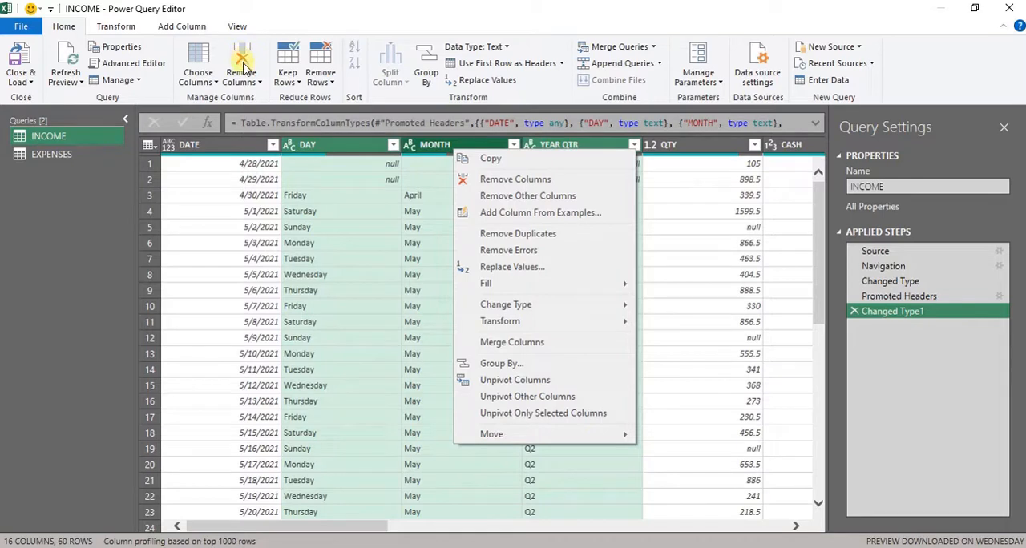
{"action": "left_click", "coordinate": [519, 179]}
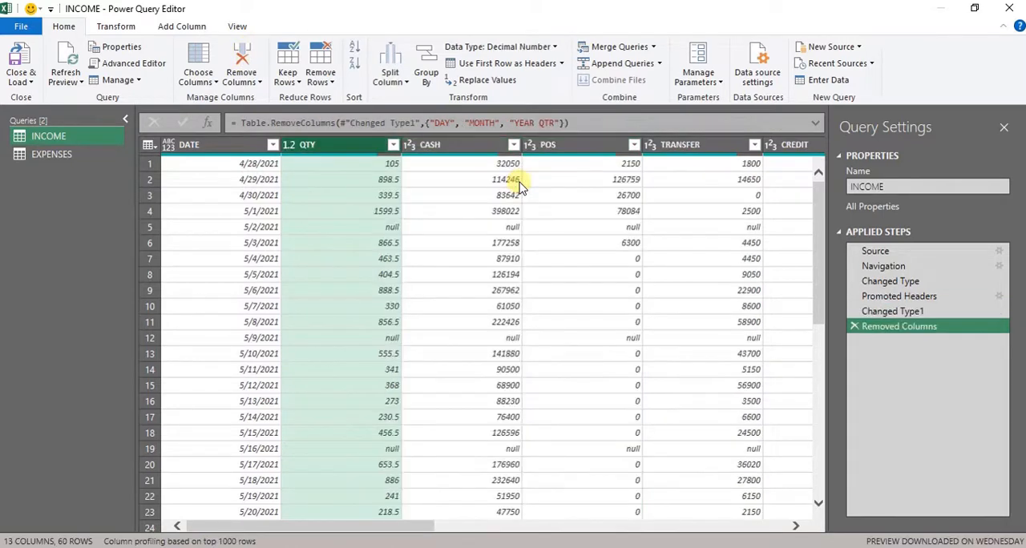
{"action": "left_click_drag", "start_coordinate": [896, 296], "coordinate": [902, 298]}
{"action": "left_click", "coordinate": [854, 326]}
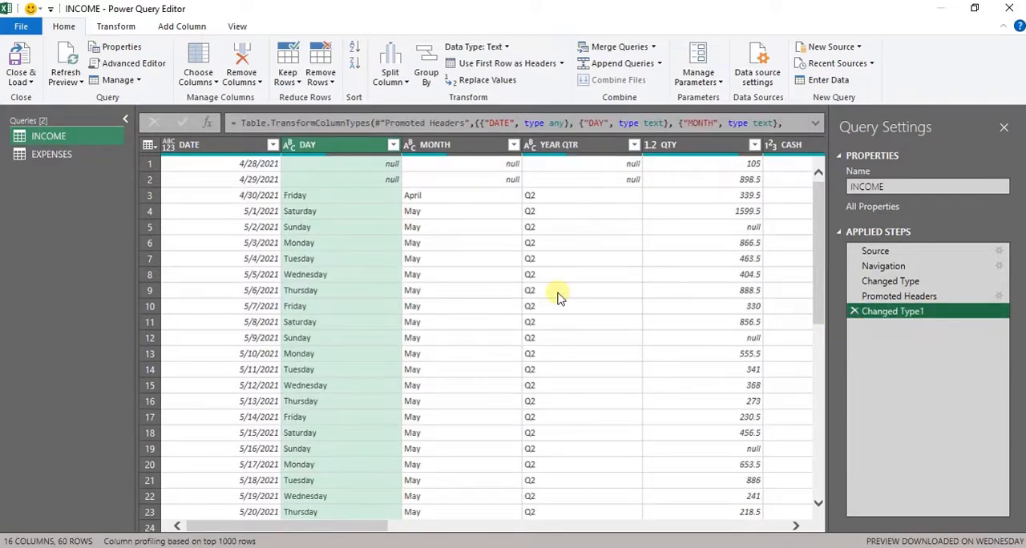
- Remove the DAY, MONTH and YEAR QTR columns from the INCOME query
{"action": "left_click", "coordinate": [332, 152]}
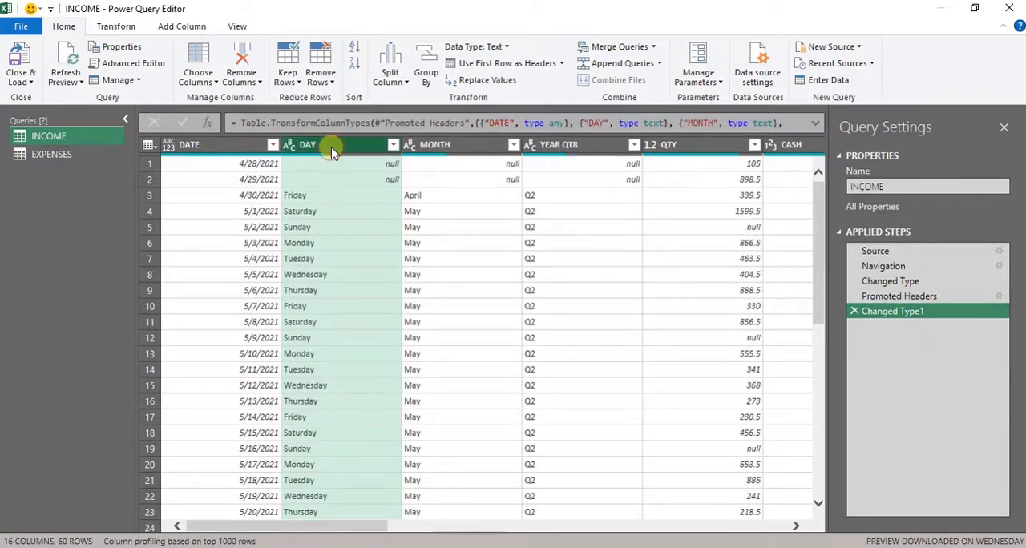
{"action": "key", "text": "shift+Right"}
{"action": "key", "text": "shift+Right"}
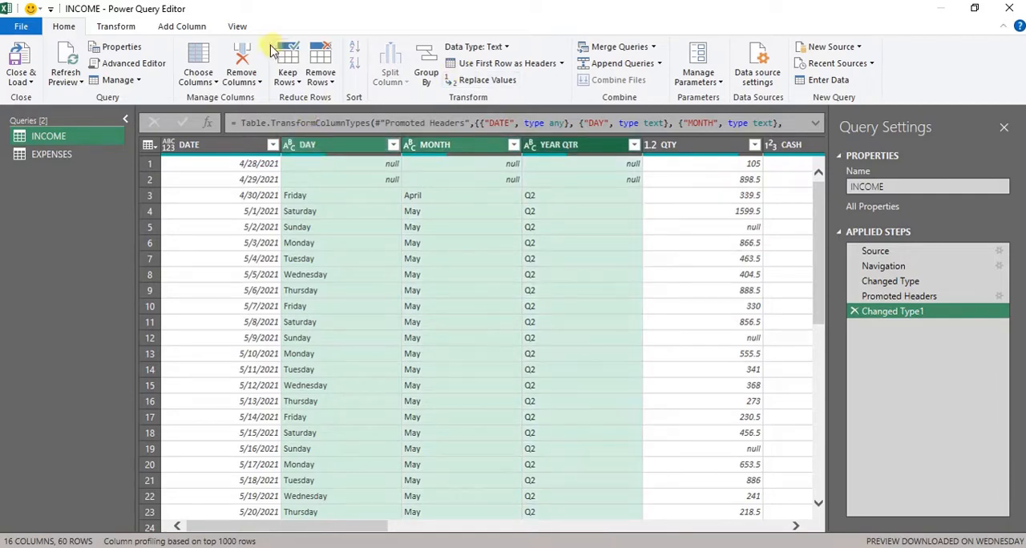
{"action": "left_click", "coordinate": [244, 53]}
- Remove the UNIT column and all the number-headed columns after it, from 20140.5 through 16970.082669248528, from the INCOME query
{"action": "key", "text": "Right"}
{"action": "key", "text": "Right"}
{"action": "key", "text": "Right"}
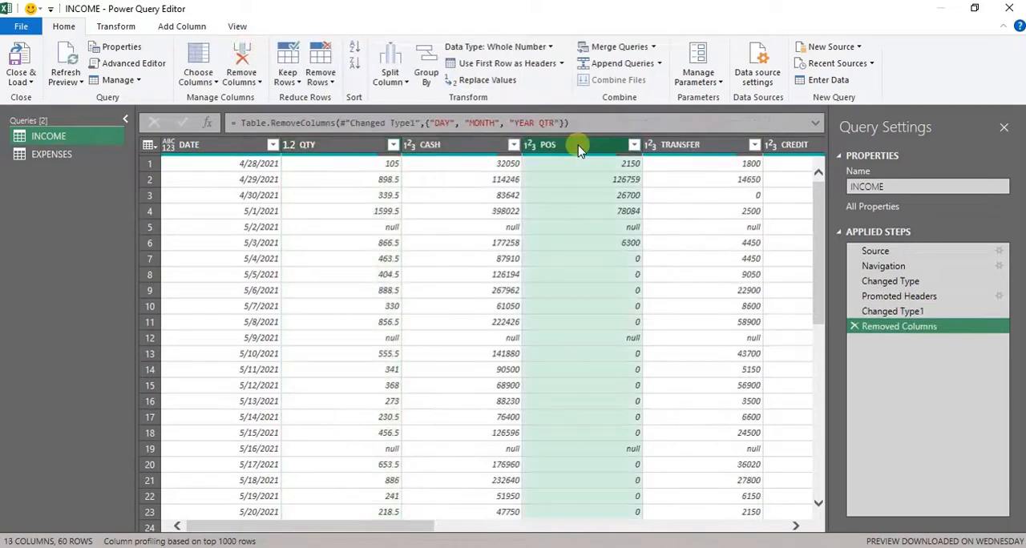
{"action": "key", "text": "Right"}
{"action": "key", "text": "Right"}
{"action": "key", "text": "Right"}
{"action": "key", "text": "Right"}
{"action": "key", "text": "Right"}
{"action": "key", "text": "Right"}
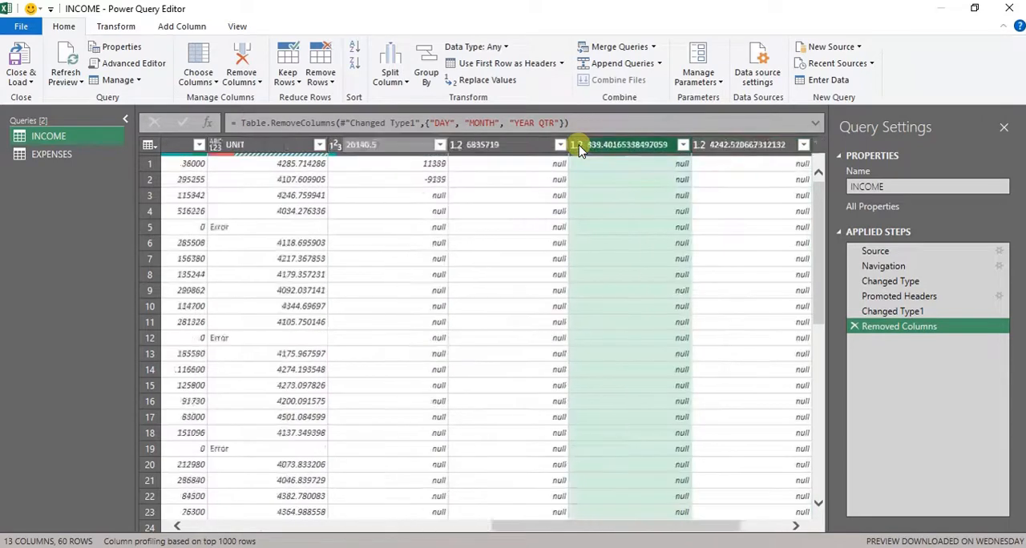
{"action": "key", "text": "Left"}
{"action": "key", "text": "Left"}
{"action": "key", "text": "Left"}
{"action": "key", "text": "Left"}
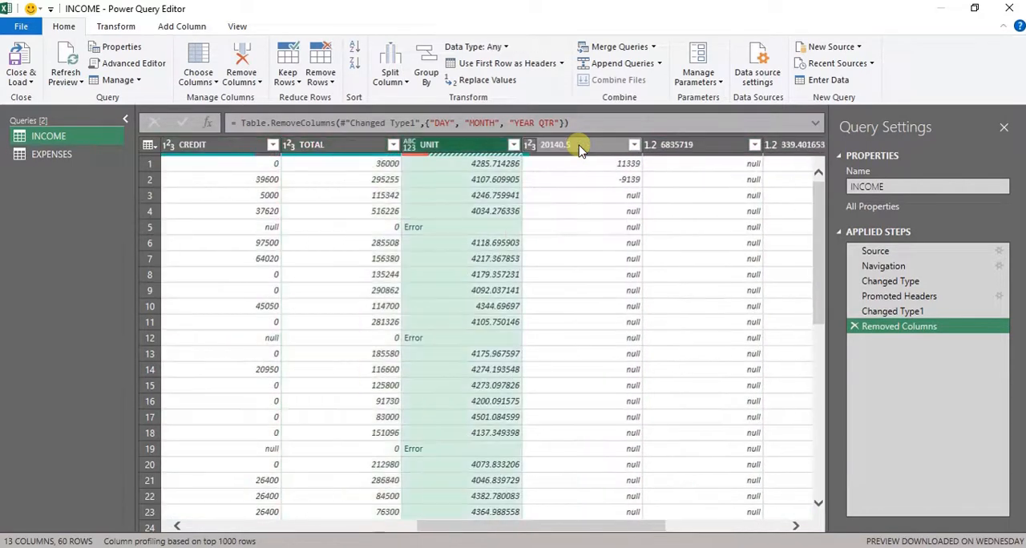
{"action": "key", "text": "shift+Right"}
{"action": "key", "text": "shift+Right"}
{"action": "key", "text": "shift+Right"}
{"action": "key", "text": "shift+Right"}
{"action": "key", "text": "shift+Right"}
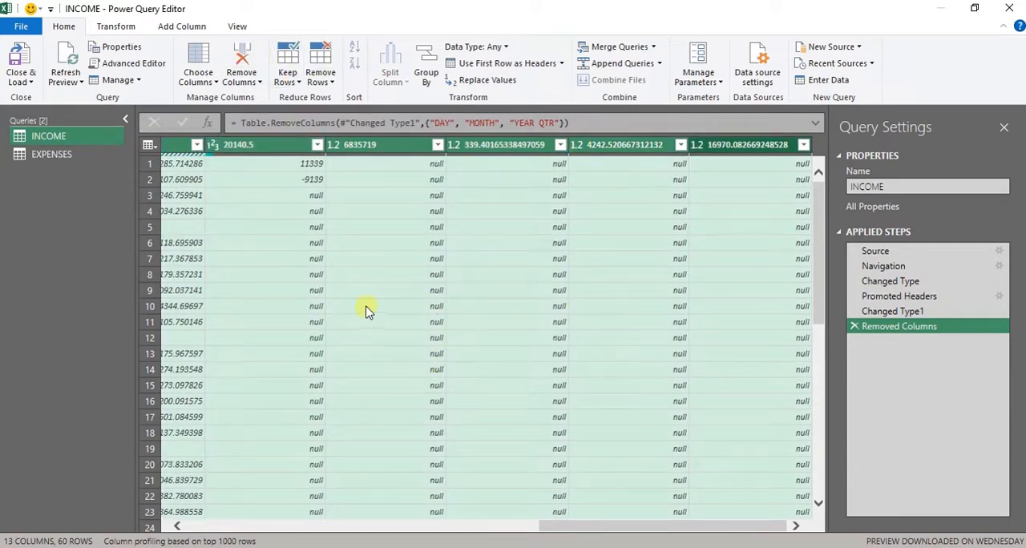
{"action": "left_click", "coordinate": [245, 60]}
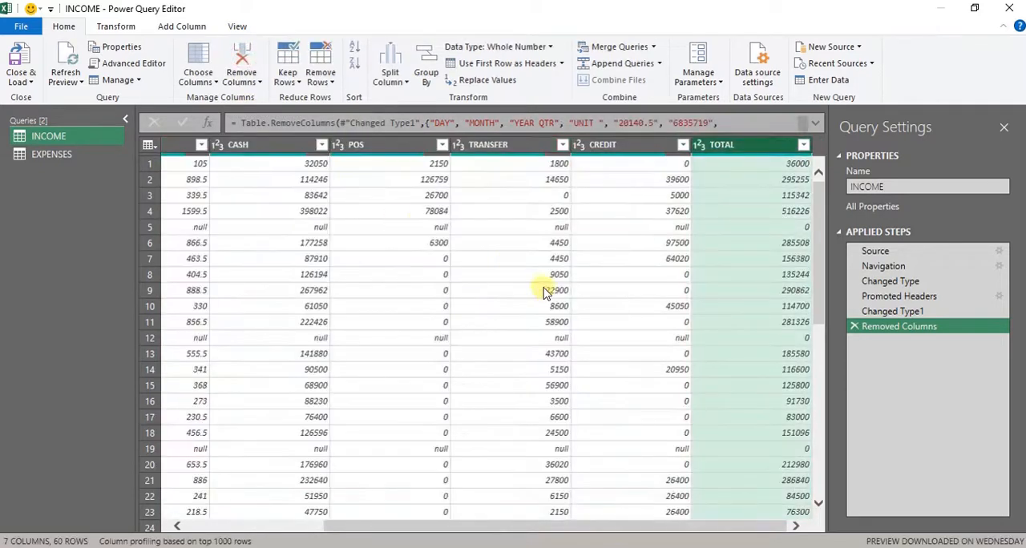
- Look through the remaining columns of the INCOME query between DATE and TOTAL
{"action": "key", "text": "Left"}
{"action": "key", "text": "Left"}
{"action": "key", "text": "Left"}
{"action": "key", "text": "Left"}
{"action": "key", "text": "Left"}
{"action": "key", "text": "Left"}
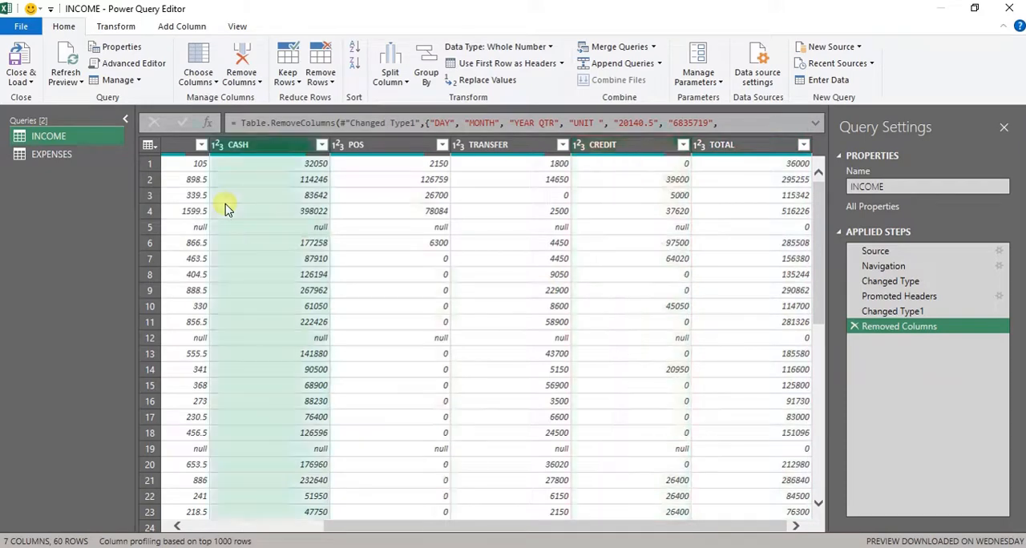
{"action": "key", "text": "Right"}
{"action": "key", "text": "Right"}
{"action": "key", "text": "Right"}
{"action": "key", "text": "Right"}
{"action": "key", "text": "Right"}
{"action": "key", "text": "Right"}
{"action": "key", "text": "Right"}
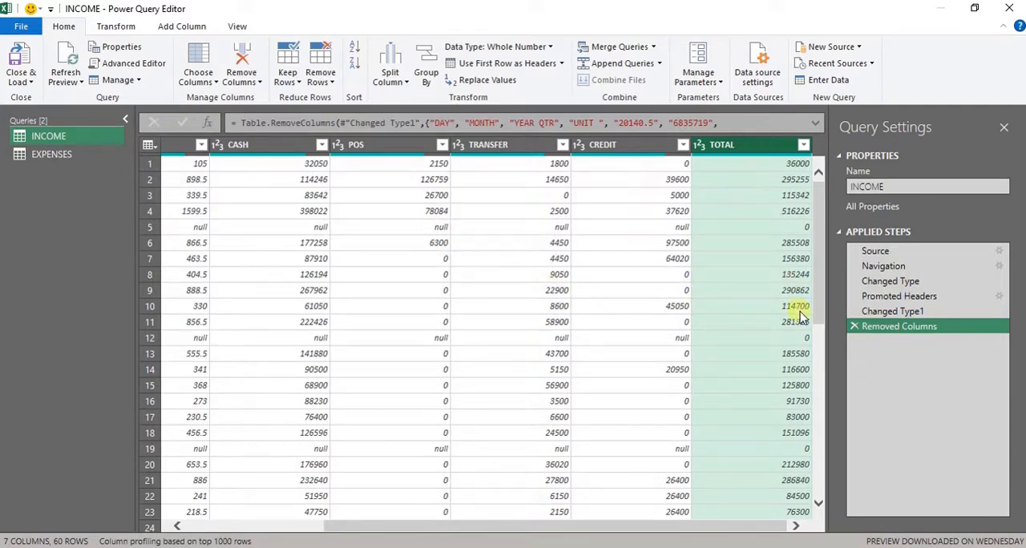
{"action": "key", "text": "Left"}
{"action": "key", "text": "Left"}
{"action": "key", "text": "Left"}
{"action": "key", "text": "Left"}
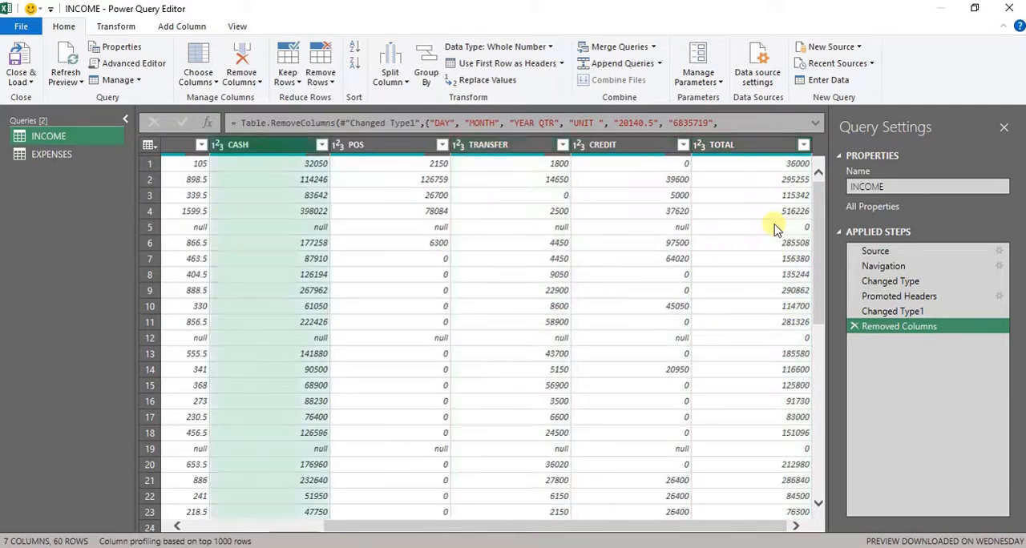
{"action": "key", "text": "Left"}
{"action": "key", "text": "Left"}
{"action": "key", "text": "Left"}
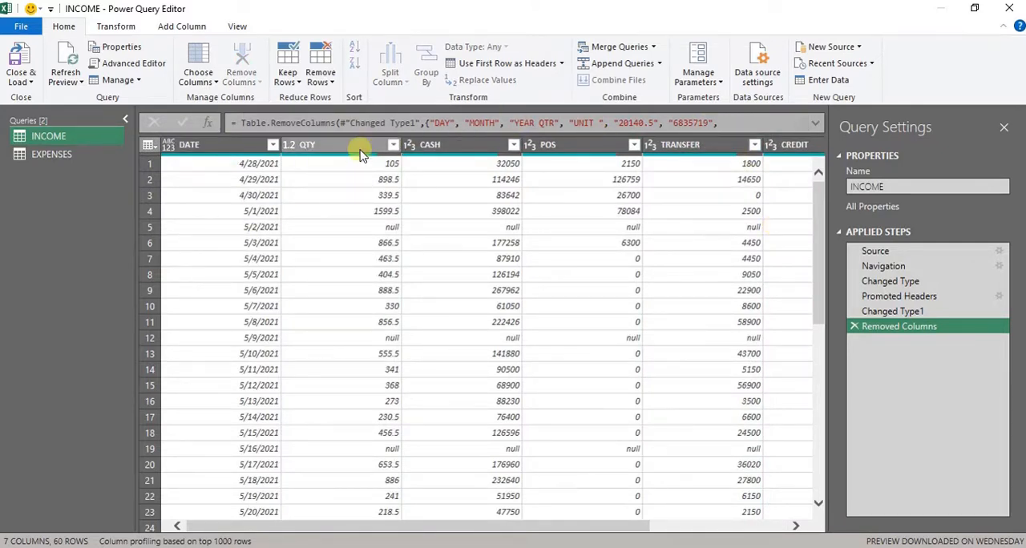
- Inspect the first-row values in the QTY, CASH and POS columns of the INCOME query
{"action": "left_click", "coordinate": [448, 149]}
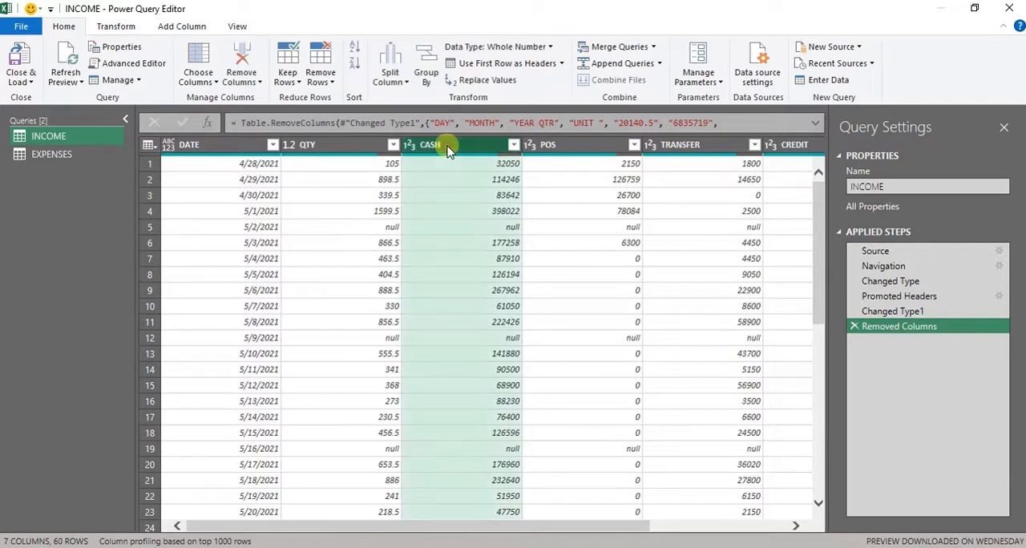
{"action": "left_click", "coordinate": [373, 169]}
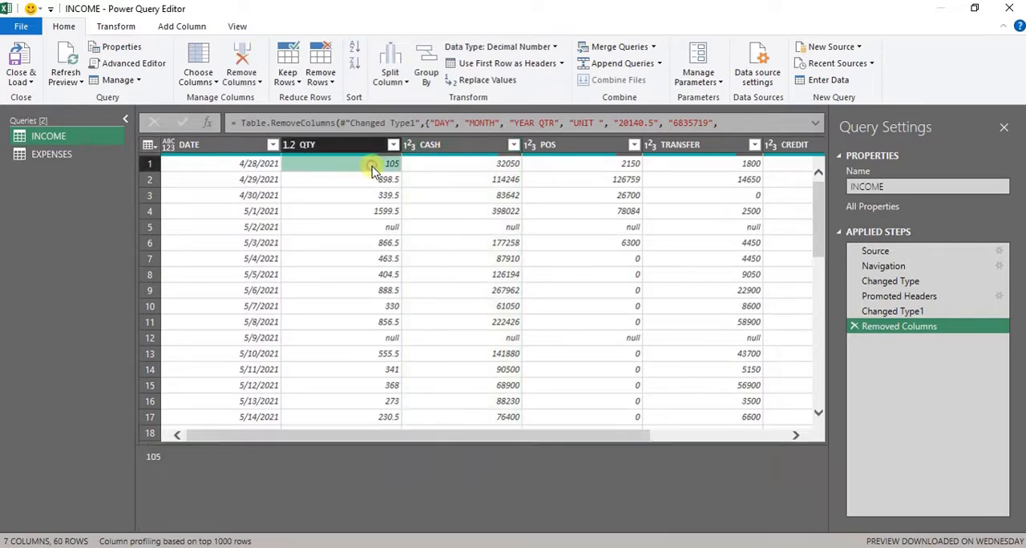
{"action": "key", "text": "Right"}
{"action": "key", "text": "Right"}
{"action": "key", "text": "Left"}
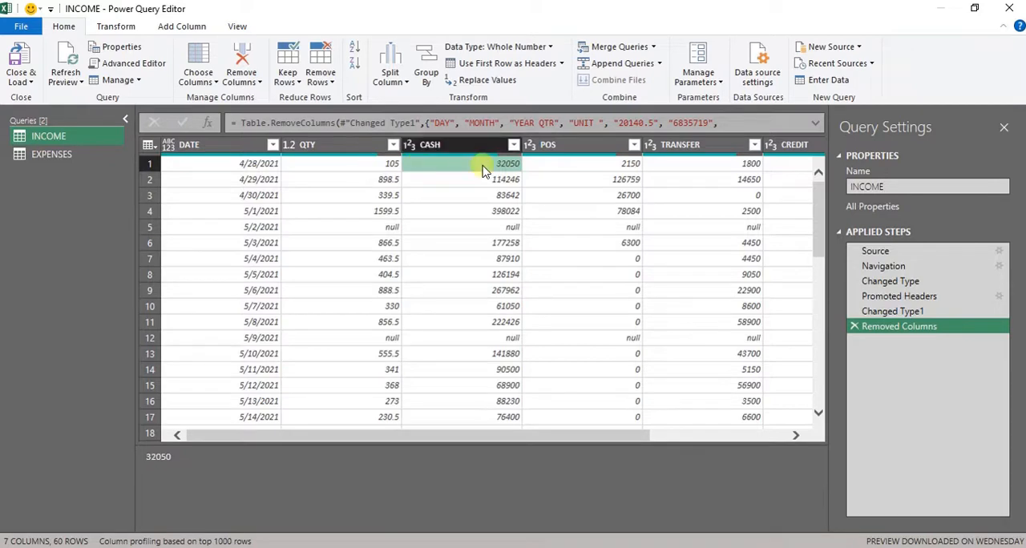
{"action": "left_click", "coordinate": [583, 163]}
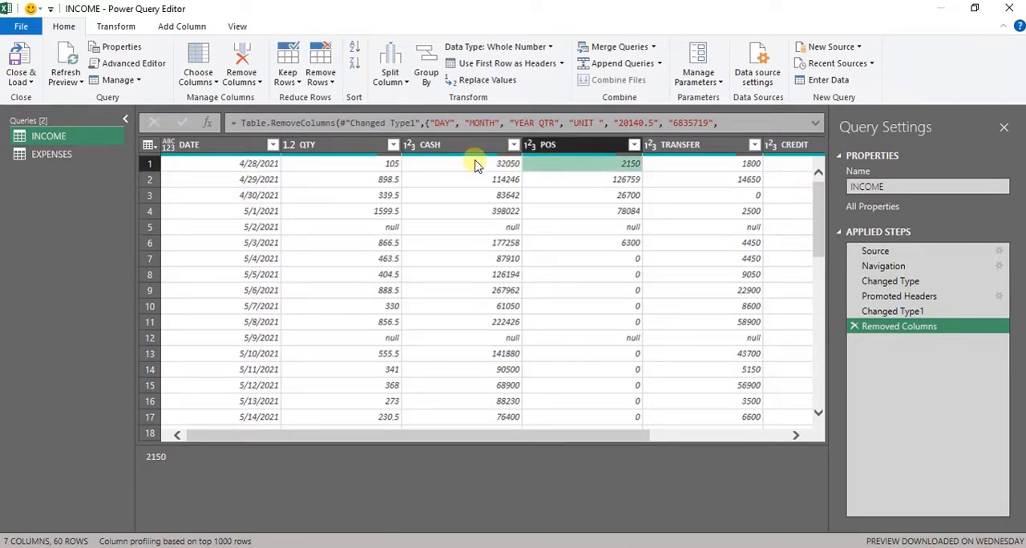
{"action": "key", "text": "ctrl+space"}
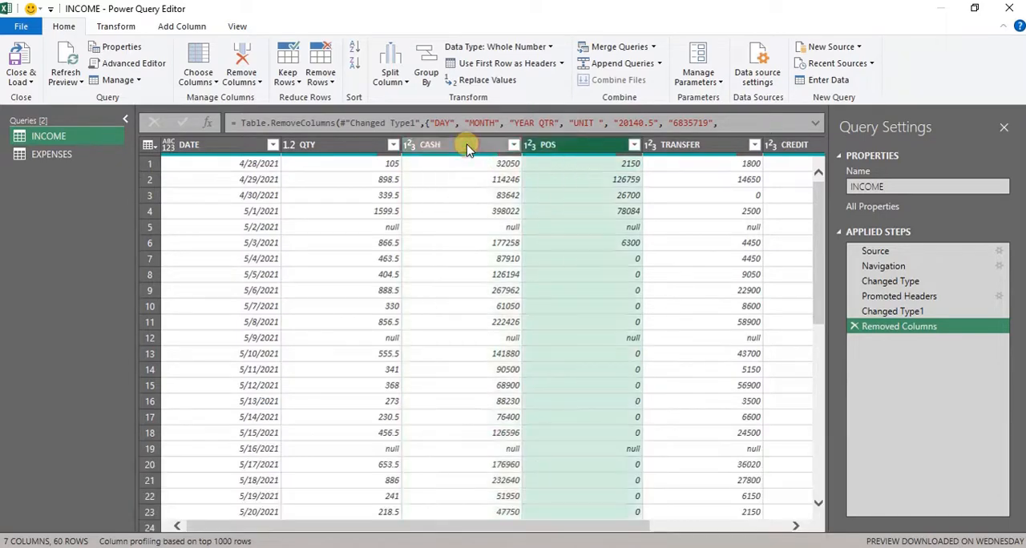
- Review the INCOME columns and select CASH, POS, TRANSFER and CREDIT to examine the amounts that make up TOTAL
{"action": "key", "text": "Right"}
{"action": "key", "text": "Right"}
{"action": "key", "text": "Right"}
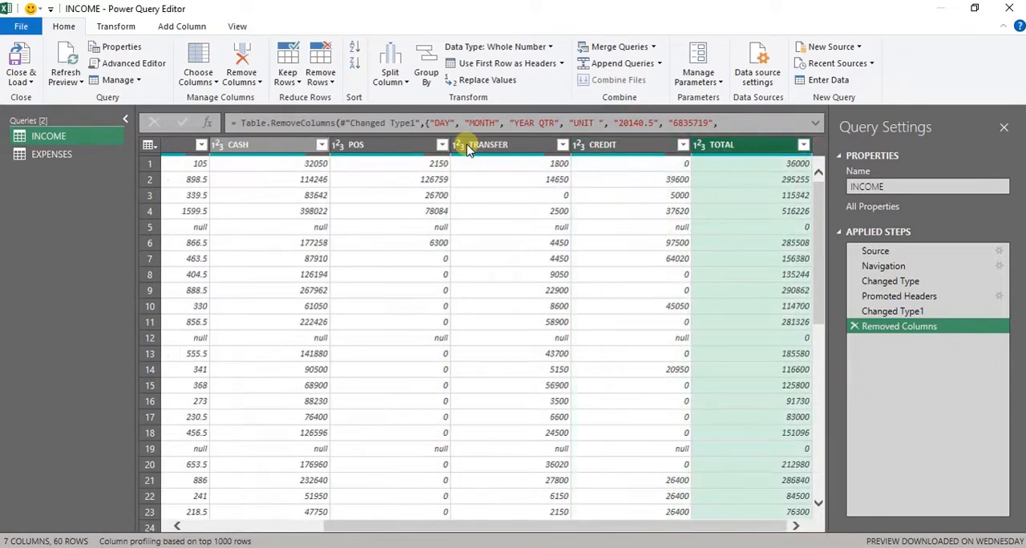
{"action": "key", "text": "Left"}
{"action": "key", "text": "Left"}
{"action": "key", "text": "Left"}
{"action": "key", "text": "Left"}
{"action": "key", "text": "Left"}
{"action": "key", "text": "Left"}
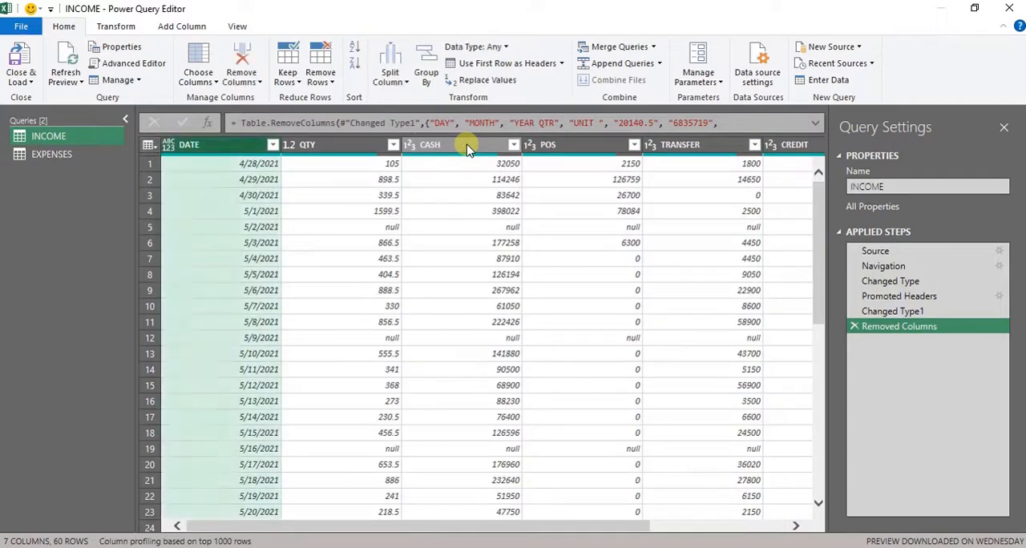
{"action": "key", "text": "Right"}
{"action": "key", "text": "Right"}
{"action": "key", "text": "shift+Right"}
{"action": "key", "text": "shift+Right"}
{"action": "key", "text": "shift+Right"}
{"action": "key", "text": "shift+Right"}
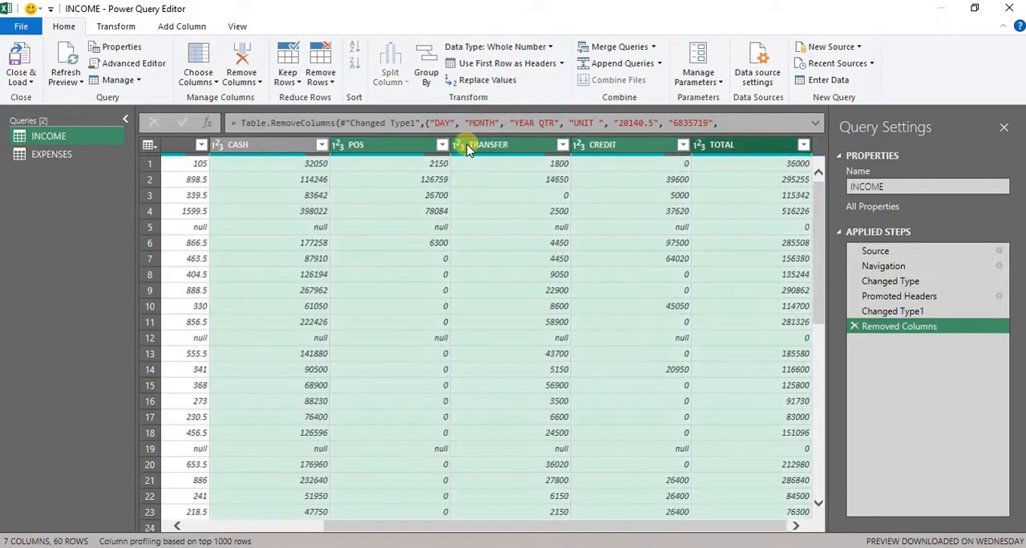
{"action": "key", "text": "shift+Left"}
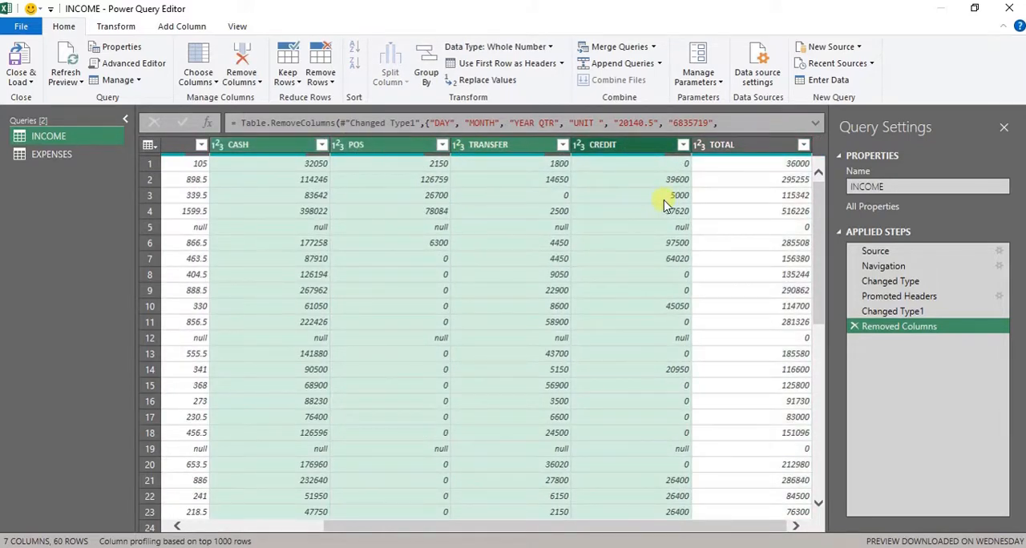
- Filter the TOTAL column of the INCOME query to exclude the rows with the value 0
{"action": "left_click", "coordinate": [765, 169]}
{"action": "left_click", "coordinate": [806, 240]}
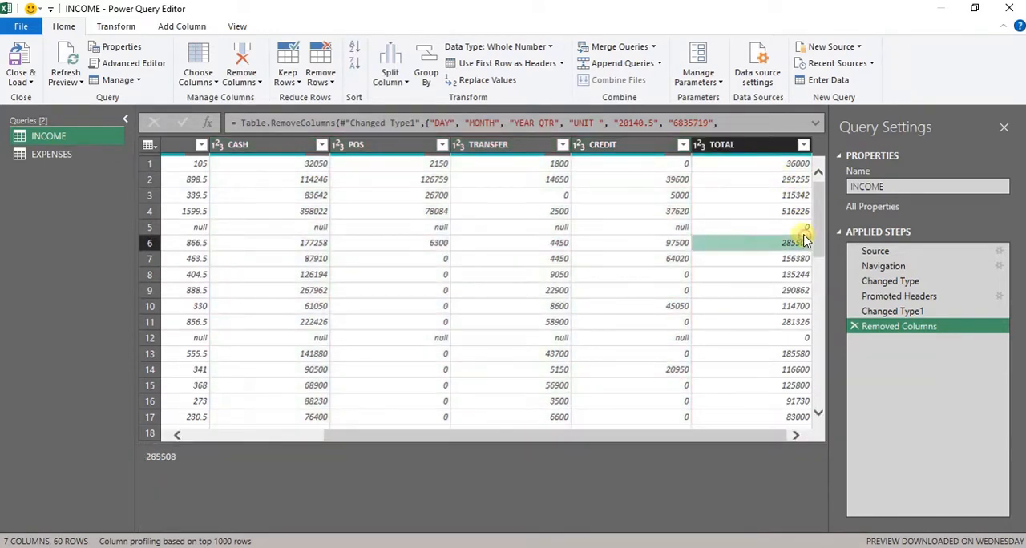
{"action": "left_click", "coordinate": [796, 228]}
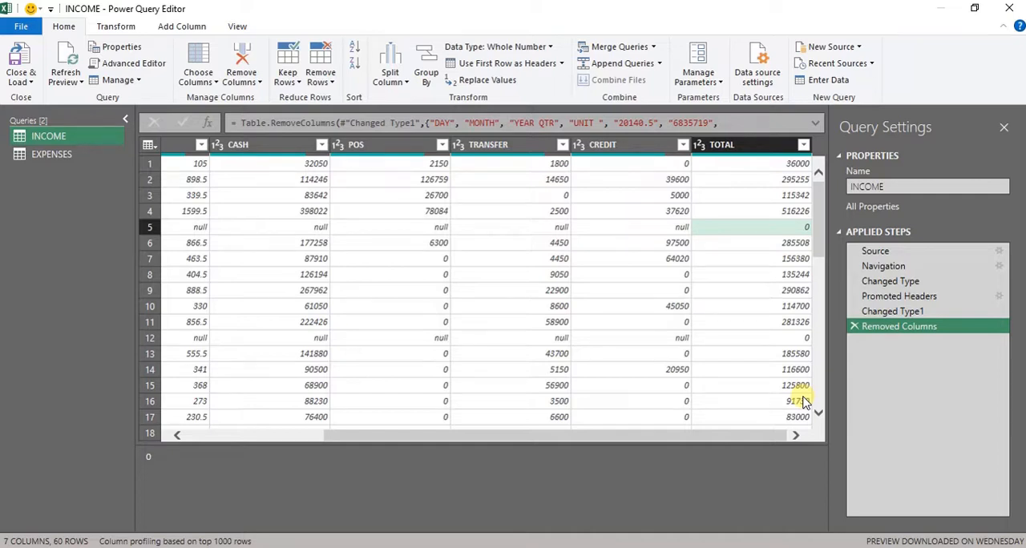
{"action": "left_click", "coordinate": [804, 146]}
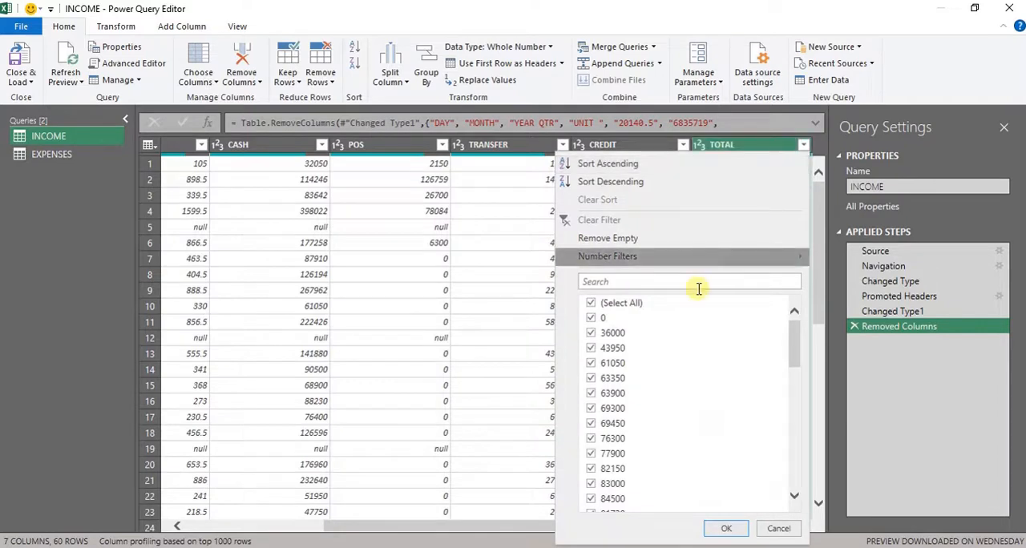
{"action": "left_click", "coordinate": [601, 317]}
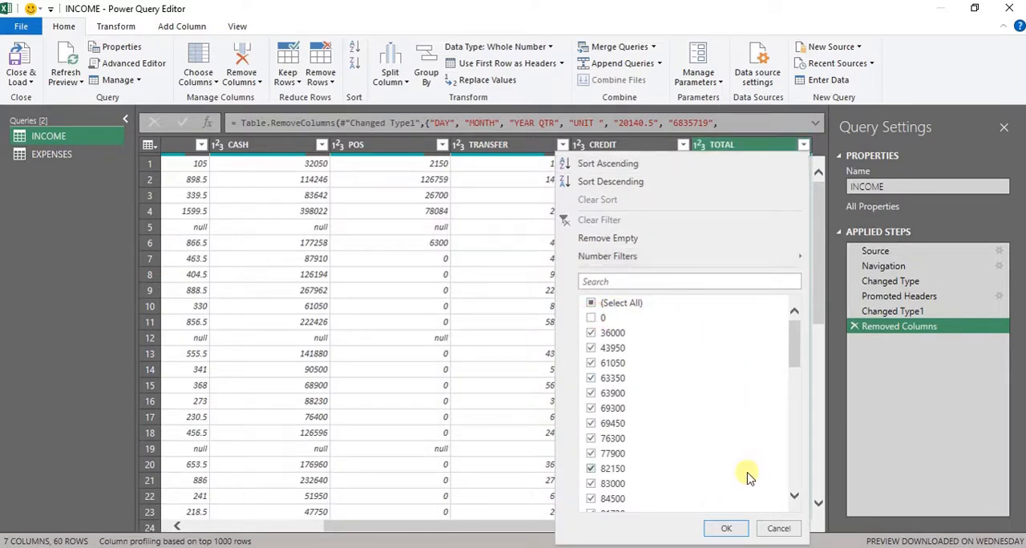
{"action": "left_click", "coordinate": [729, 527]}
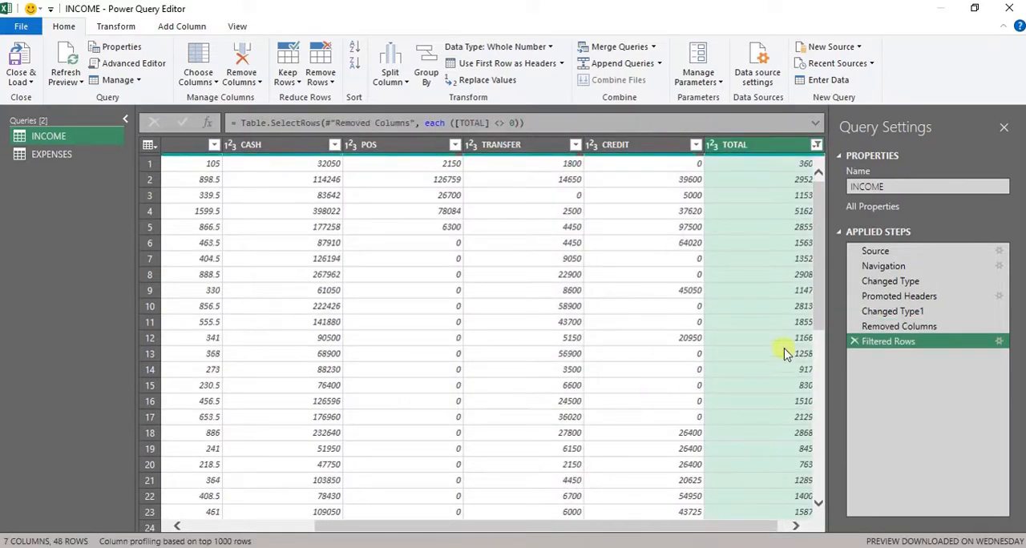
{"action": "left_click", "coordinate": [793, 526]}
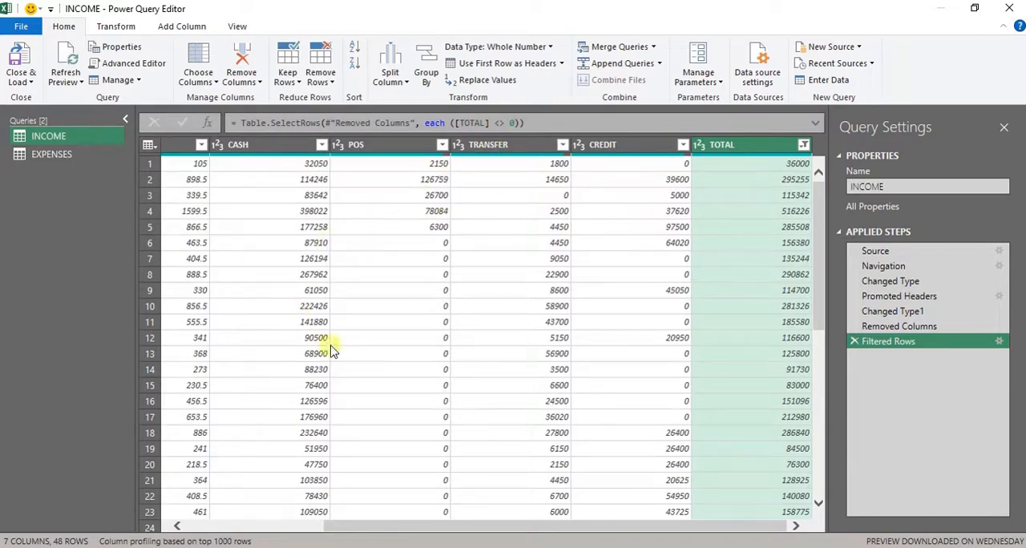
{"action": "left_click_drag", "start_coordinate": [485, 520], "coordinate": [421, 517]}
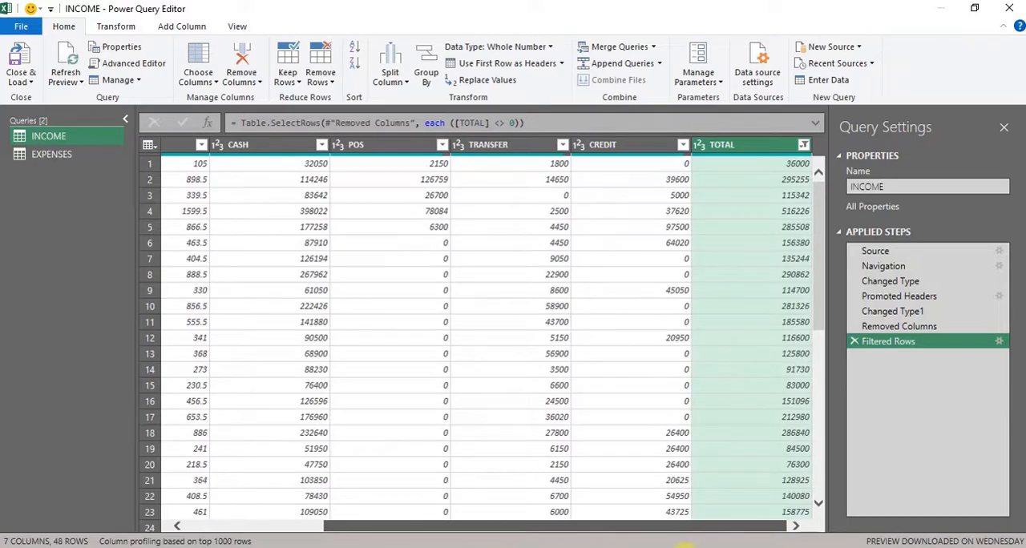
- Try removing 1 row from the bottom of the INCOME query, and delete that applied step again
{"action": "left_click_drag", "start_coordinate": [683, 532], "coordinate": [778, 500]}
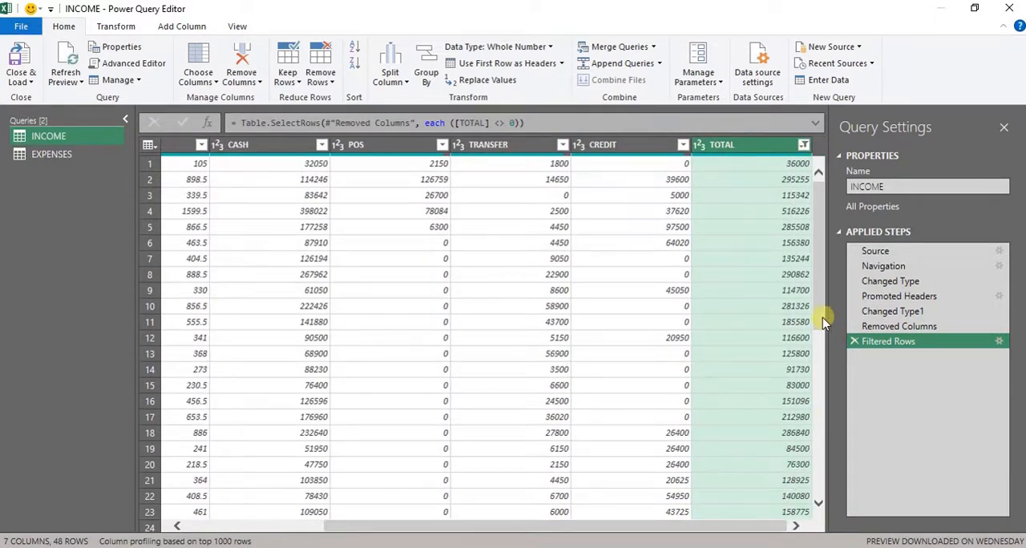
{"action": "left_click_drag", "start_coordinate": [823, 318], "coordinate": [824, 514]}
{"action": "left_click_drag", "start_coordinate": [671, 529], "coordinate": [222, 536]}
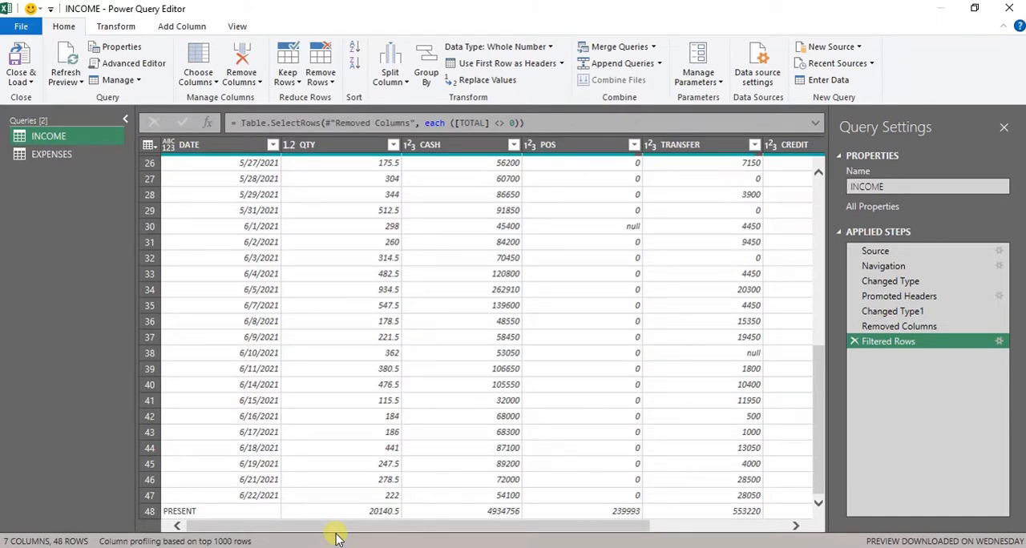
{"action": "left_click", "coordinate": [327, 62]}
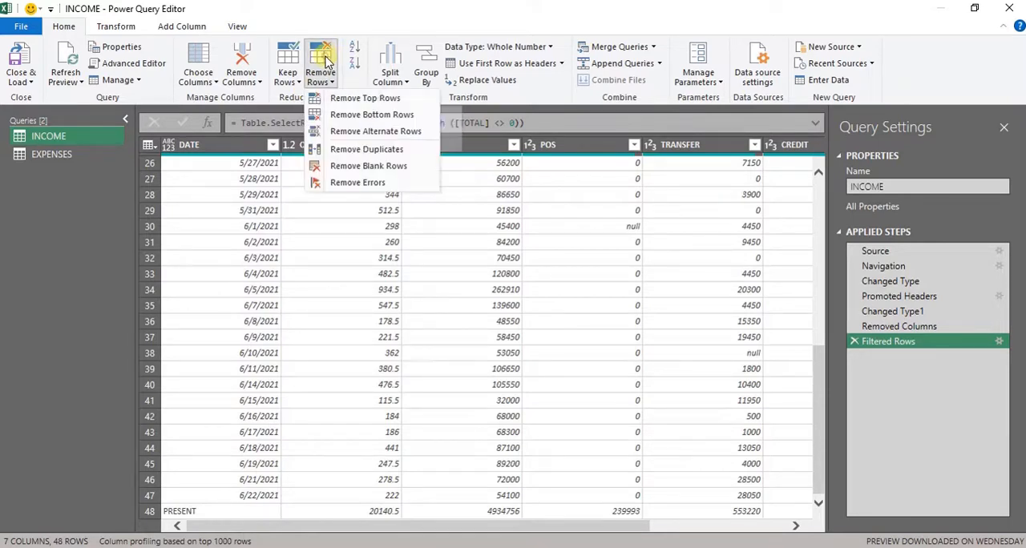
{"action": "left_click", "coordinate": [356, 116]}
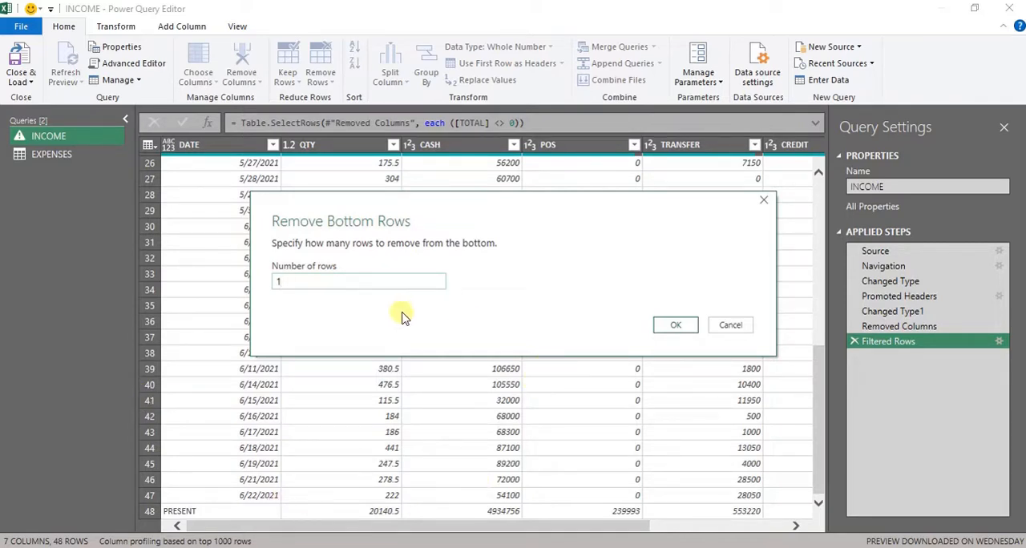
{"action": "left_click", "coordinate": [678, 325]}
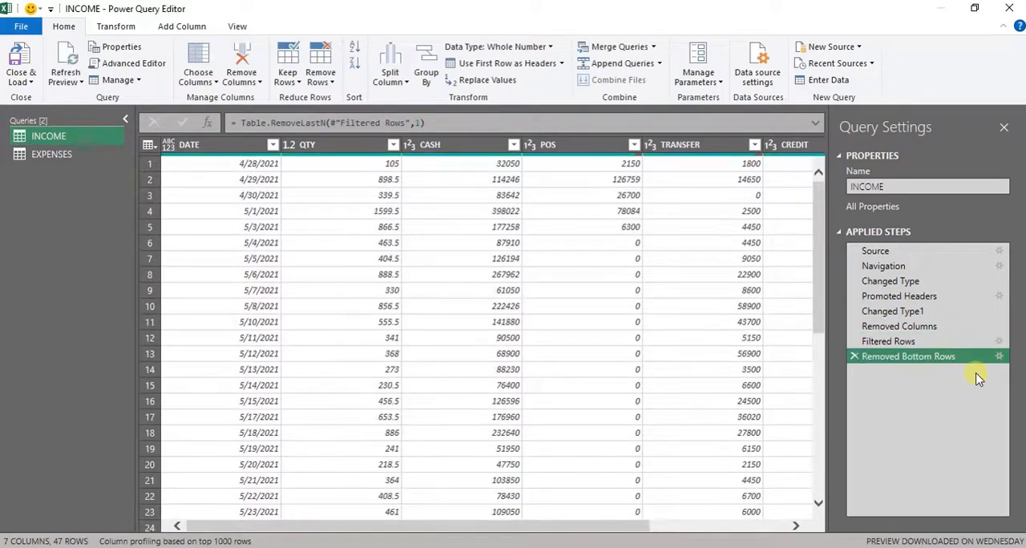
{"action": "left_click", "coordinate": [853, 358]}
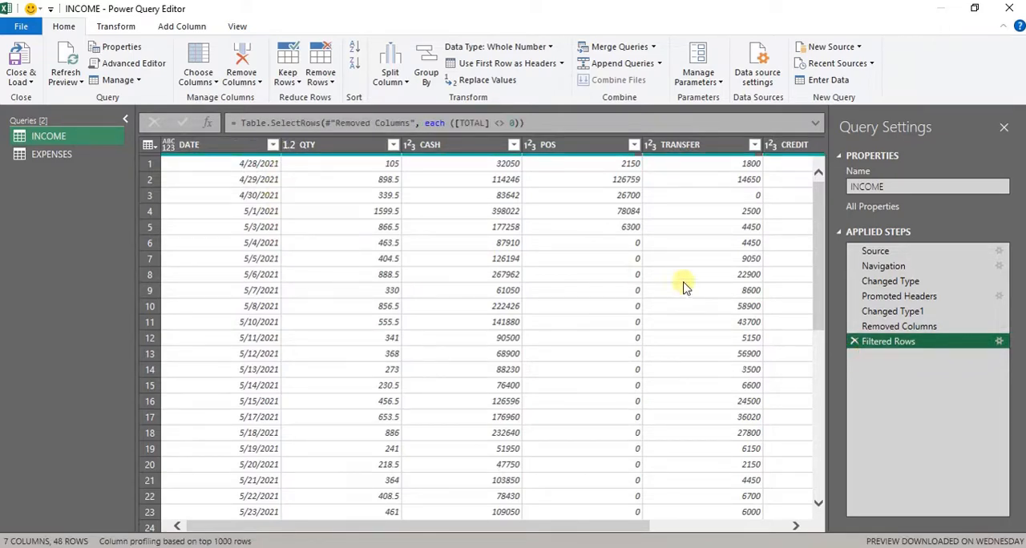
- Filter the DATE column of the INCOME query to exclude the PRESENT entry
{"action": "left_click_drag", "start_coordinate": [813, 217], "coordinate": [813, 513]}
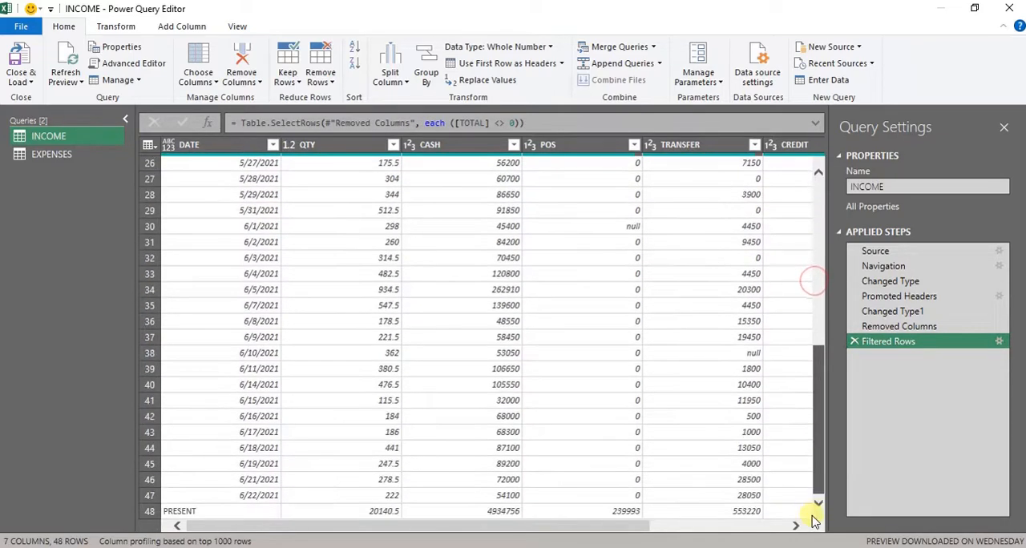
{"action": "left_click", "coordinate": [273, 145]}
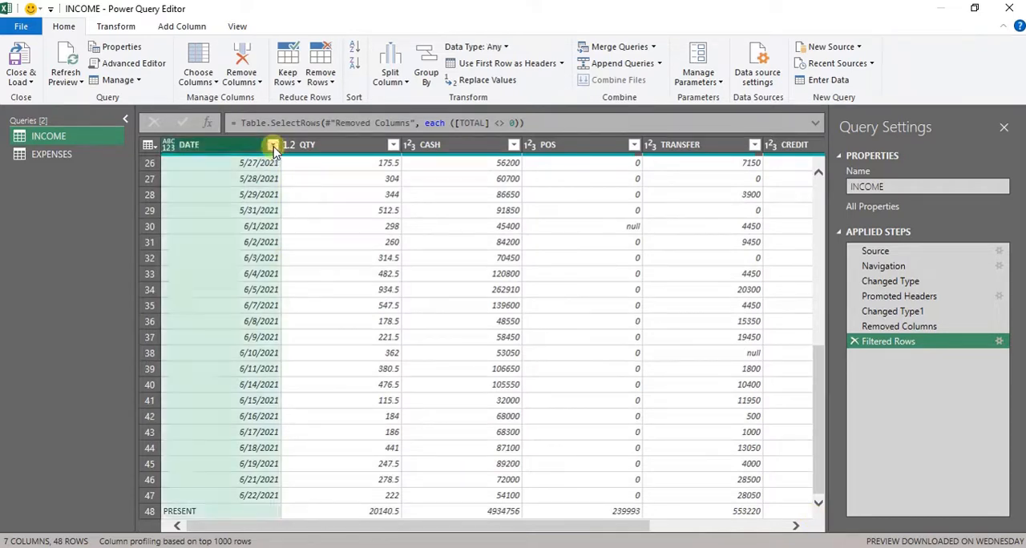
{"action": "left_click_drag", "start_coordinate": [266, 317], "coordinate": [265, 464]}
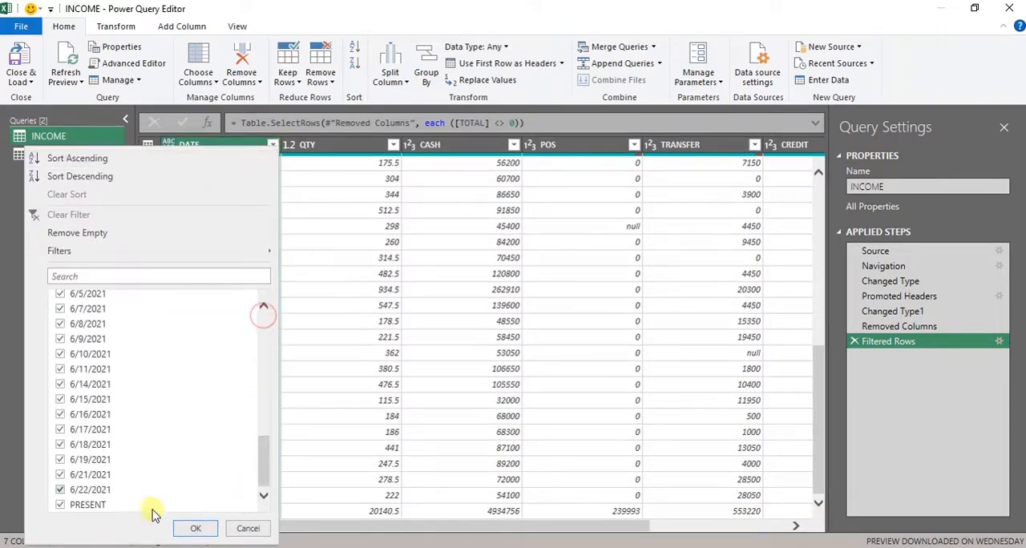
{"action": "left_click", "coordinate": [57, 507]}
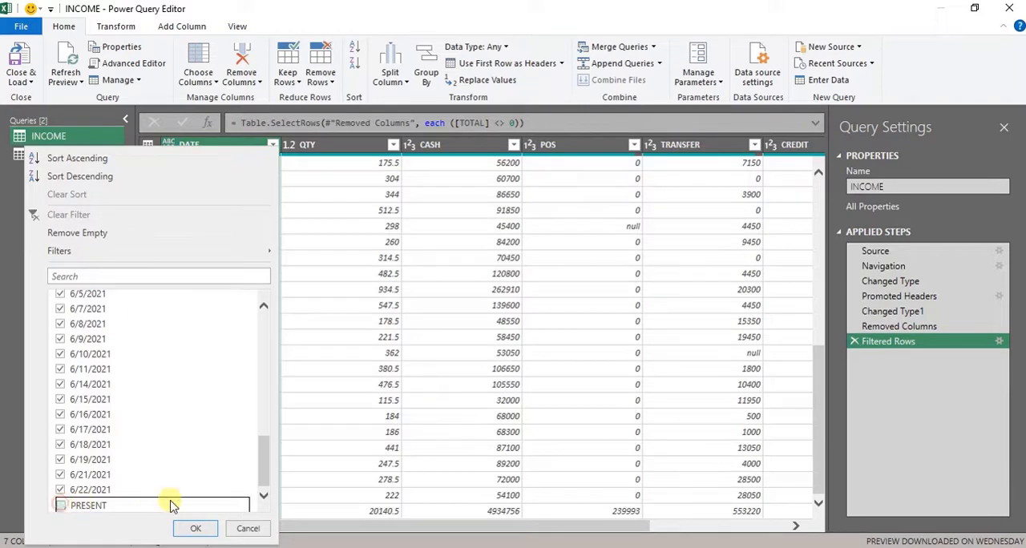
{"action": "left_click", "coordinate": [193, 528]}
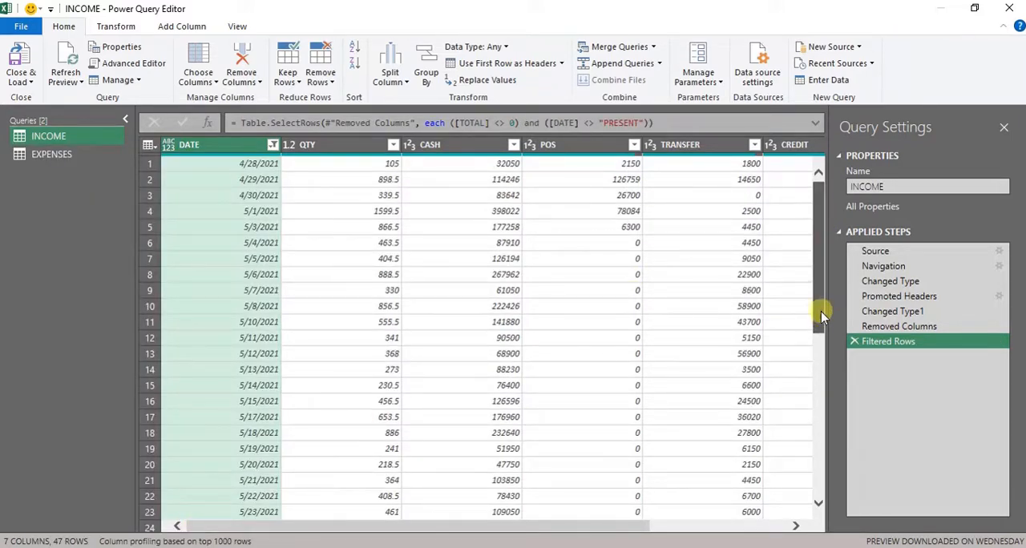
- Examine the remaining INCOME rows and inspect the null cells in the TRANSFER and POS columns
{"action": "left_click_drag", "start_coordinate": [821, 311], "coordinate": [819, 506]}
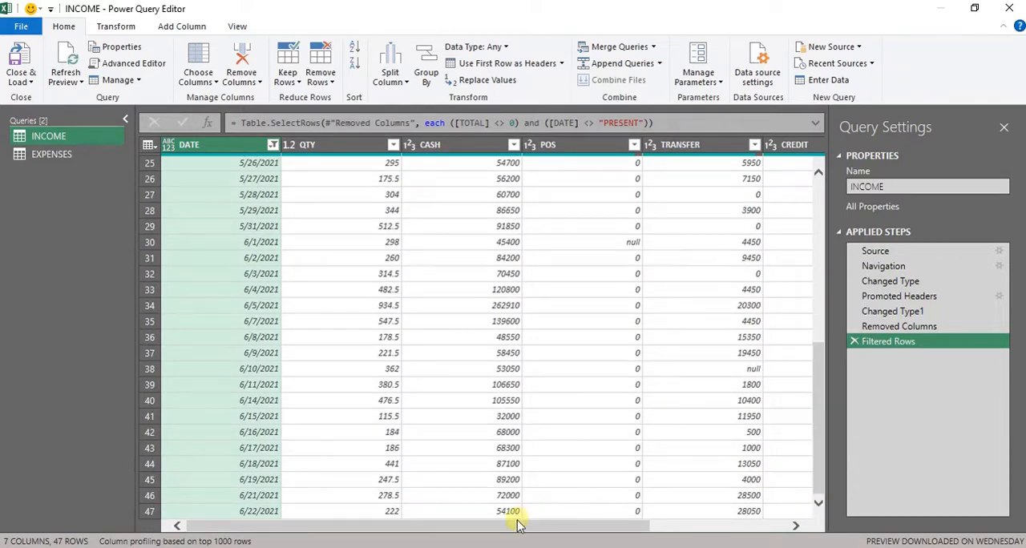
{"action": "left_click_drag", "start_coordinate": [519, 527], "coordinate": [657, 526]}
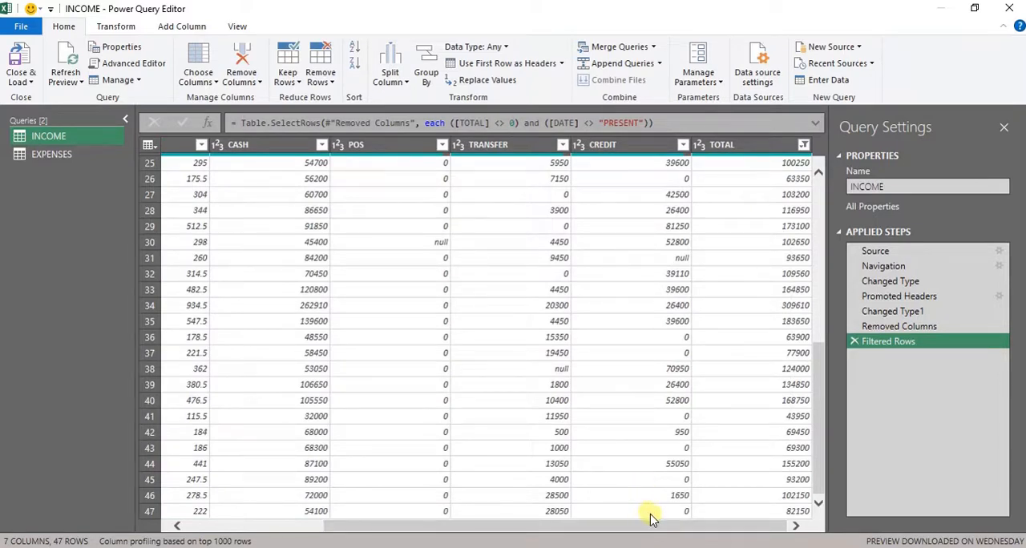
{"action": "left_click", "coordinate": [562, 370]}
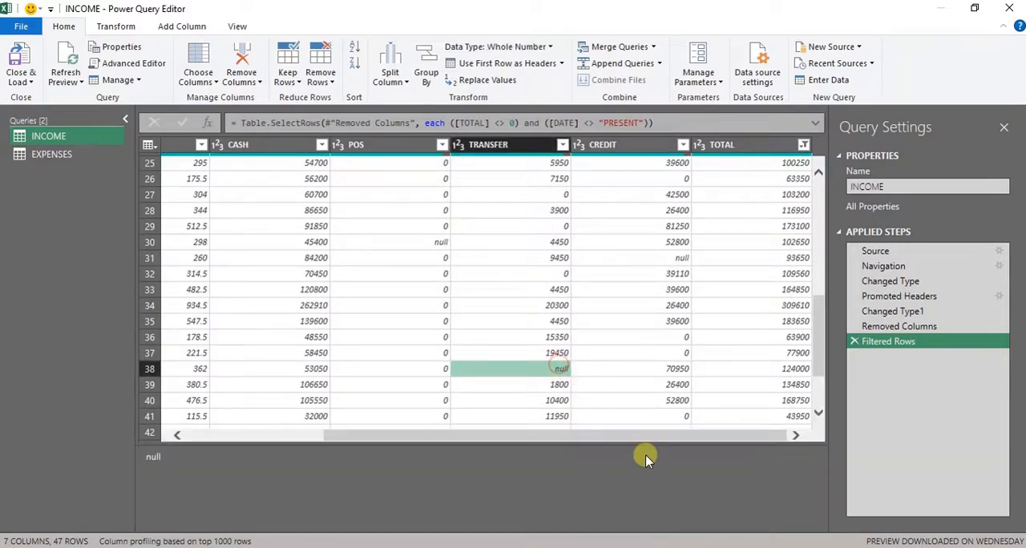
{"action": "left_click_drag", "start_coordinate": [822, 357], "coordinate": [820, 316]}
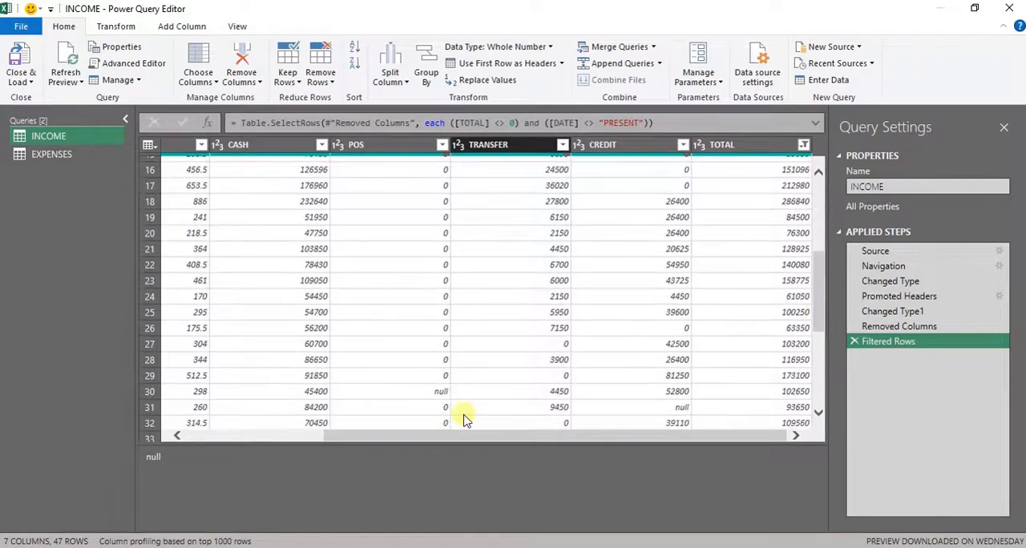
{"action": "left_click", "coordinate": [439, 406]}
{"action": "left_click", "coordinate": [439, 391]}
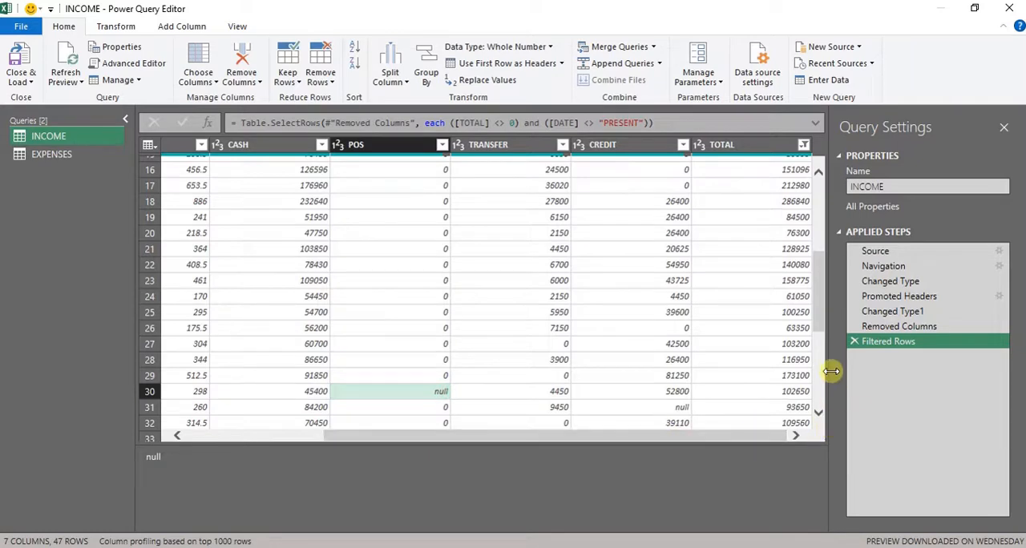
{"action": "left_click_drag", "start_coordinate": [822, 306], "coordinate": [818, 184]}
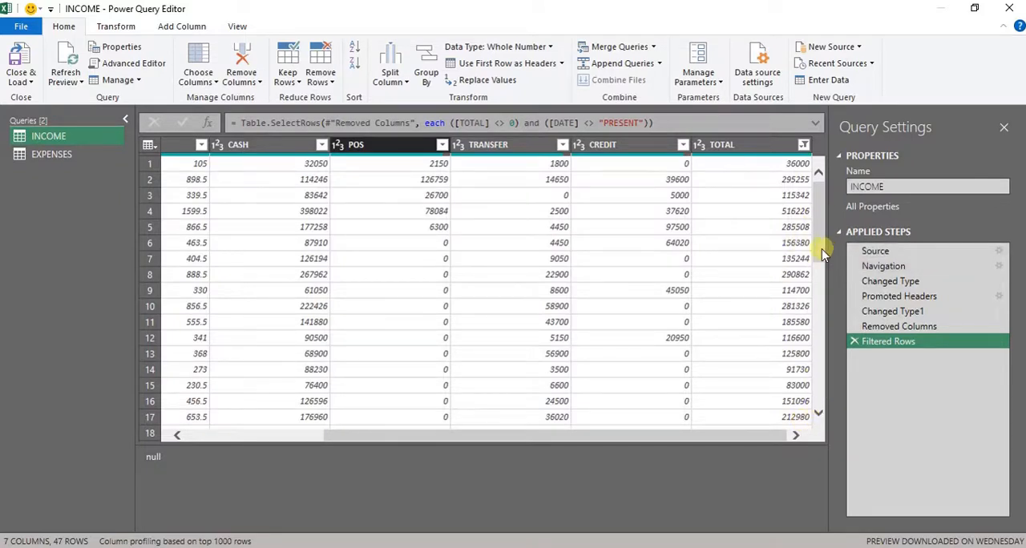
{"action": "left_click_drag", "start_coordinate": [822, 249], "coordinate": [810, 178]}
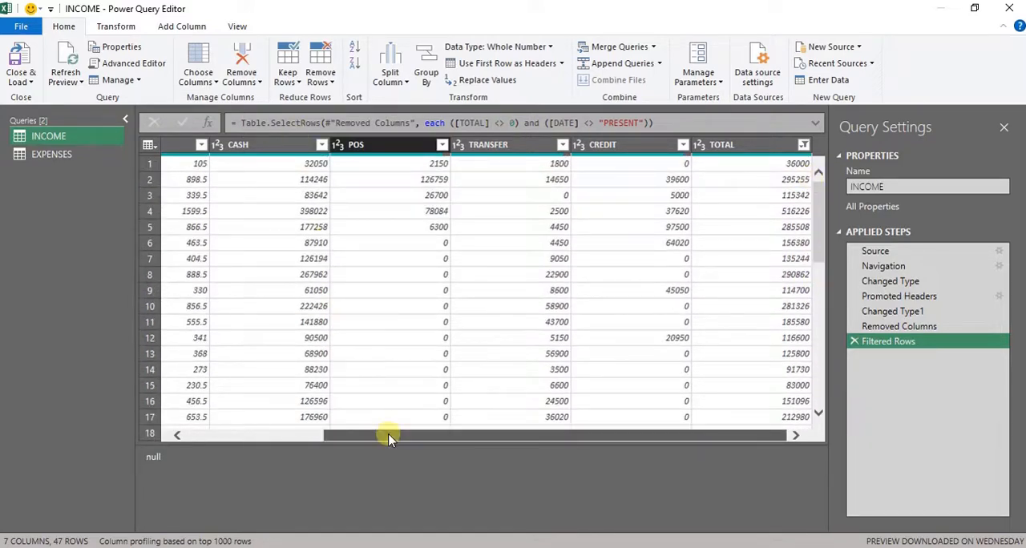
{"action": "left_click_drag", "start_coordinate": [390, 435], "coordinate": [230, 442]}
{"action": "left_click", "coordinate": [299, 145]}
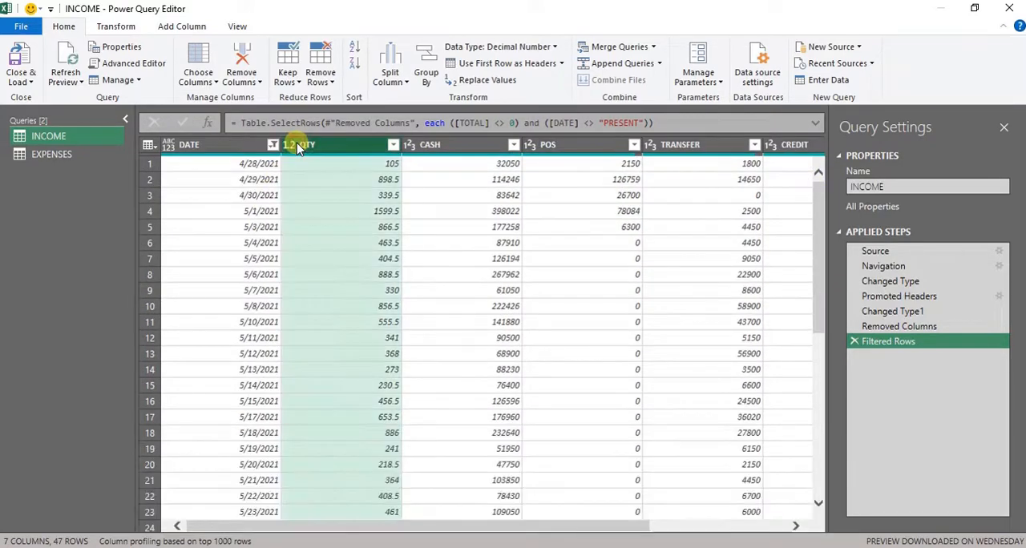
{"action": "left_click", "coordinate": [421, 144]}
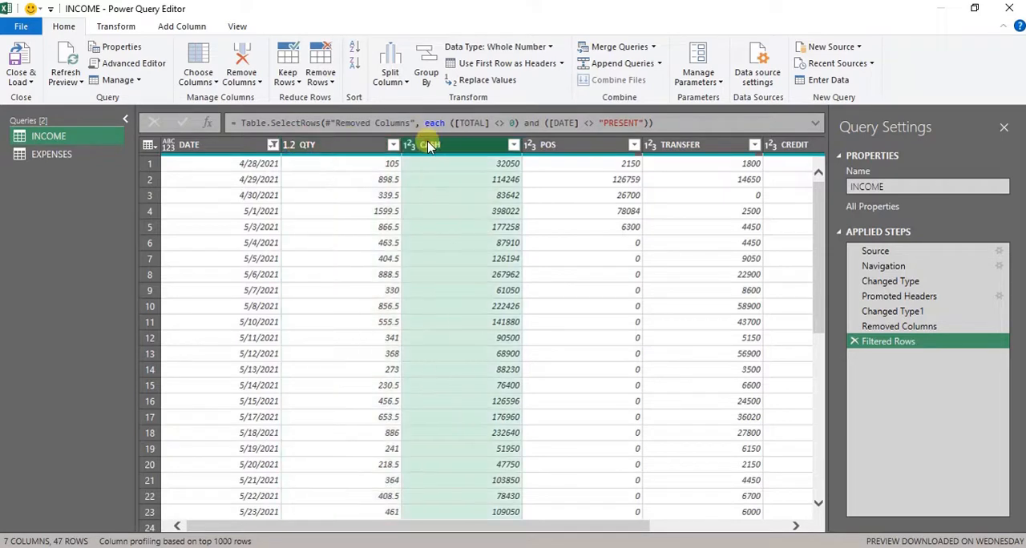
{"action": "left_click", "coordinate": [346, 154]}
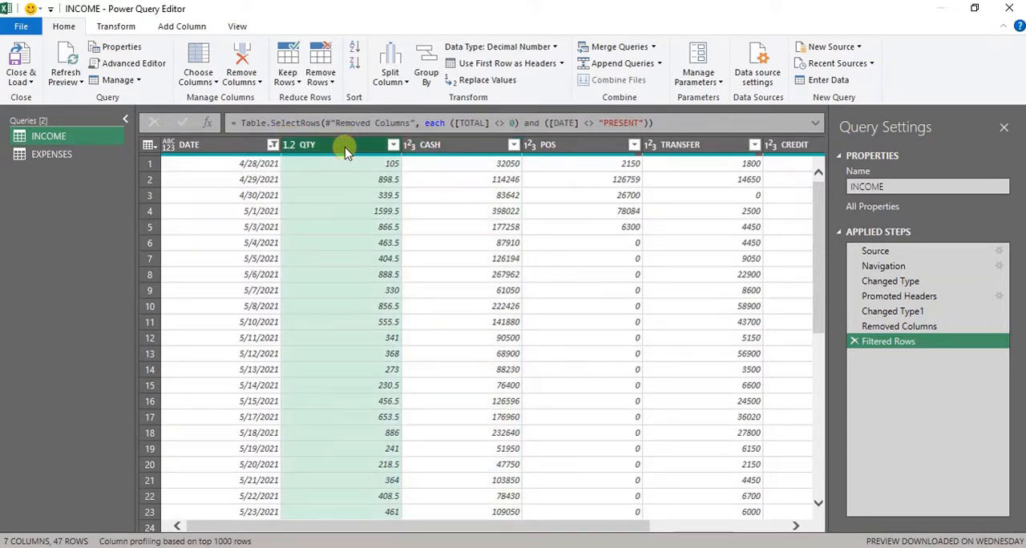
{"action": "key", "text": "Right"}
{"action": "key", "text": "shift+Right"}
{"action": "key", "text": "shift+Right"}
{"action": "key", "text": "shift+Right"}
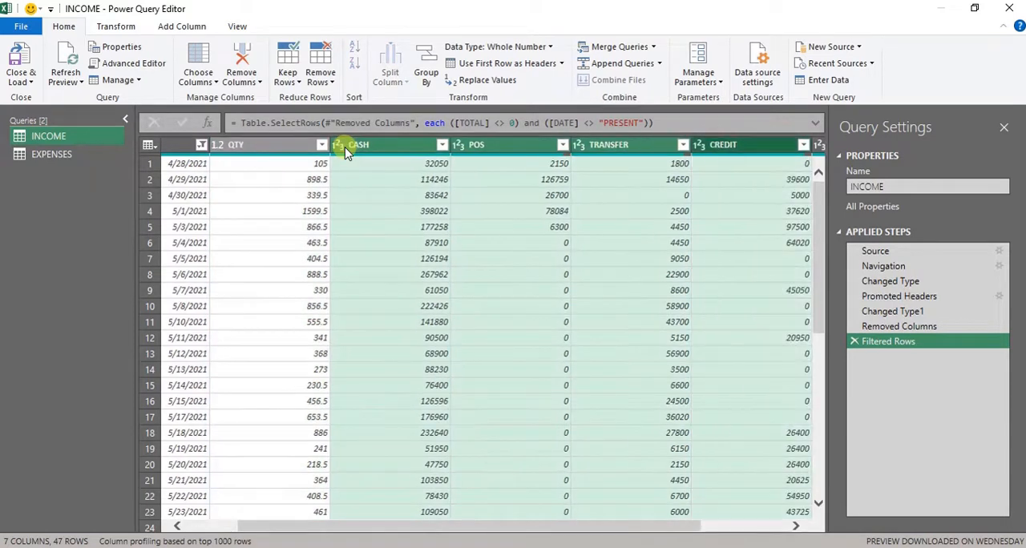
{"action": "key", "text": "shift+Right"}
{"action": "key", "text": "shift+Left"}
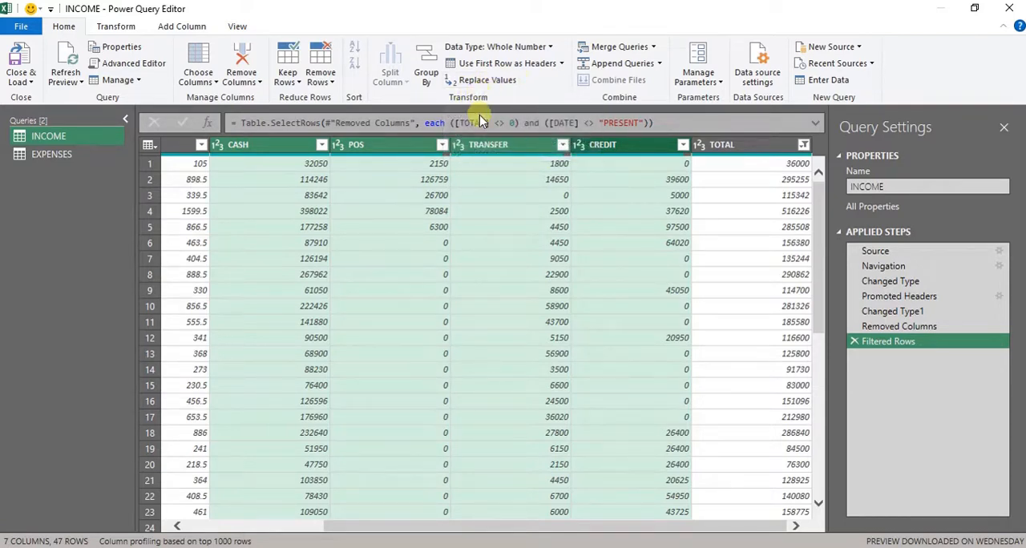
{"action": "right_click", "coordinate": [467, 163]}
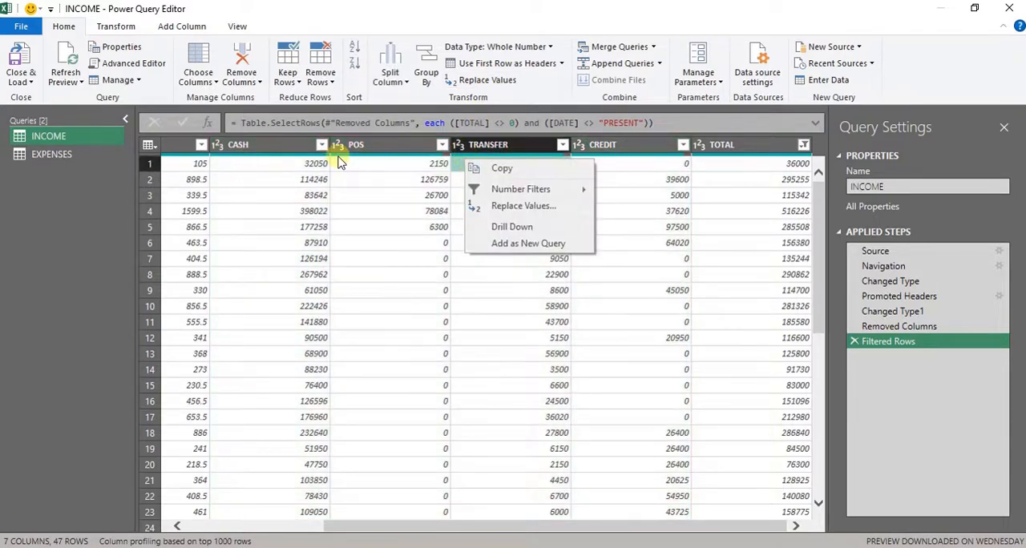
{"action": "left_click", "coordinate": [290, 146]}
{"action": "key", "text": "shift+Right"}
{"action": "key", "text": "shift+Right"}
{"action": "key", "text": "shift+Right"}
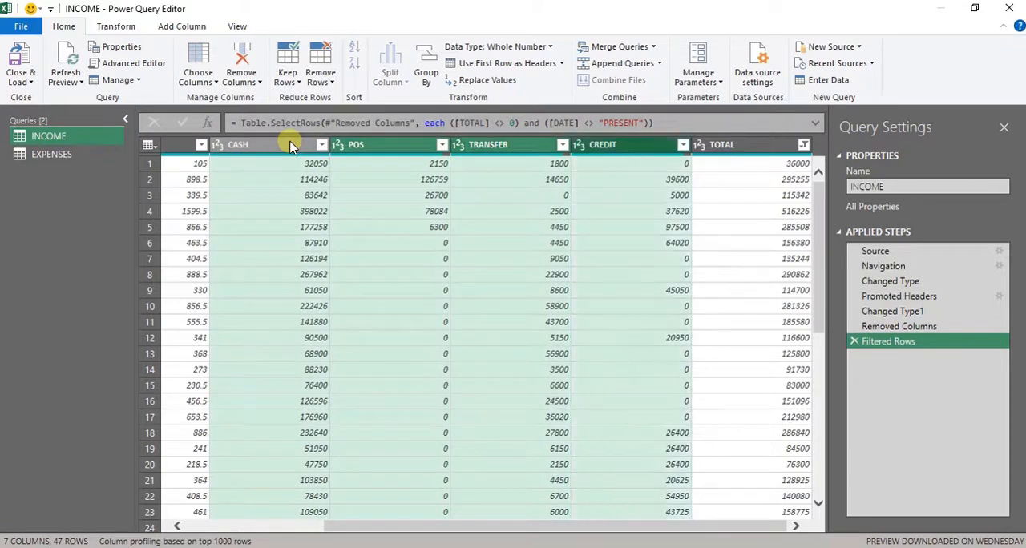
{"action": "right_click", "coordinate": [411, 164]}
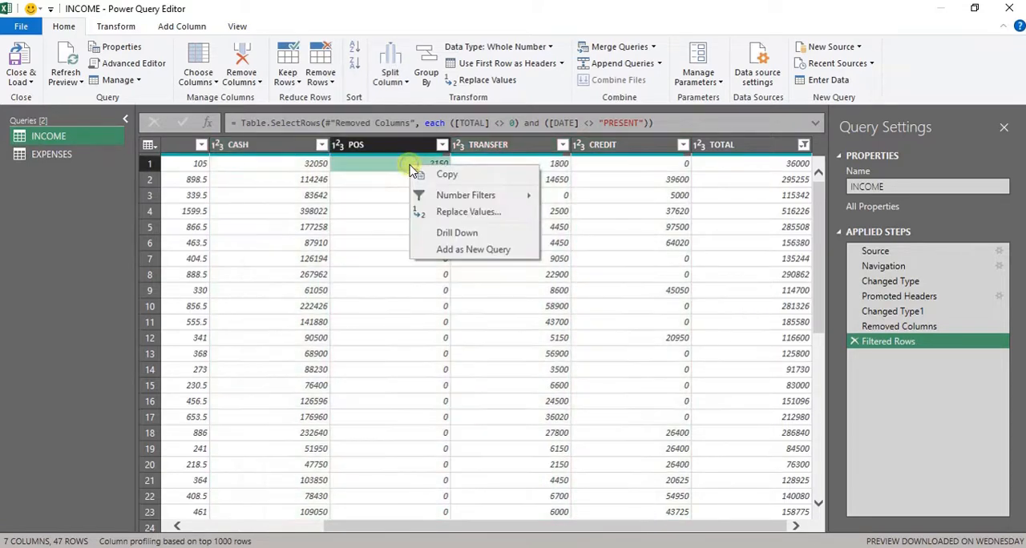
{"action": "left_click", "coordinate": [259, 149]}
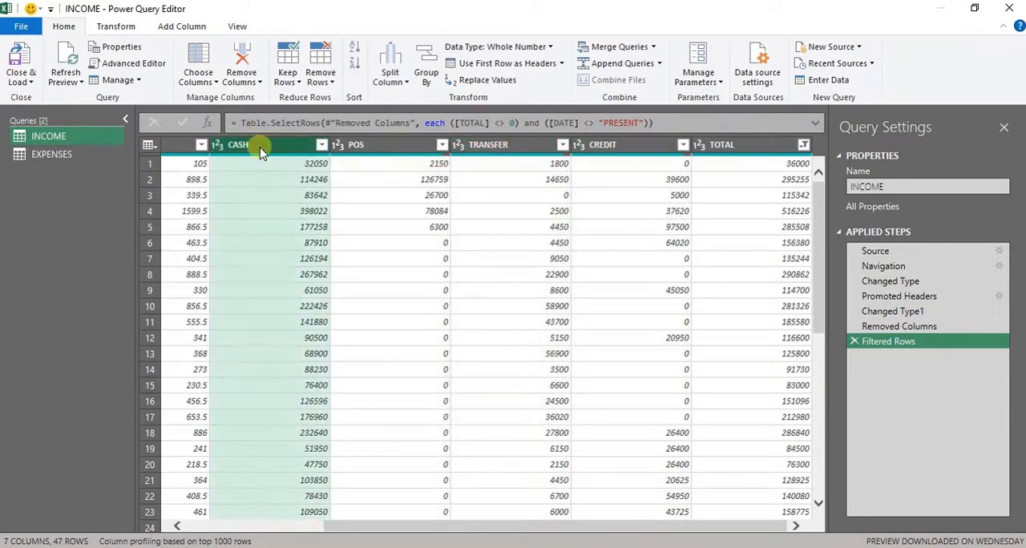
{"action": "key", "text": "shift+Right"}
{"action": "key", "text": "shift+Right"}
{"action": "key", "text": "shift+Right"}
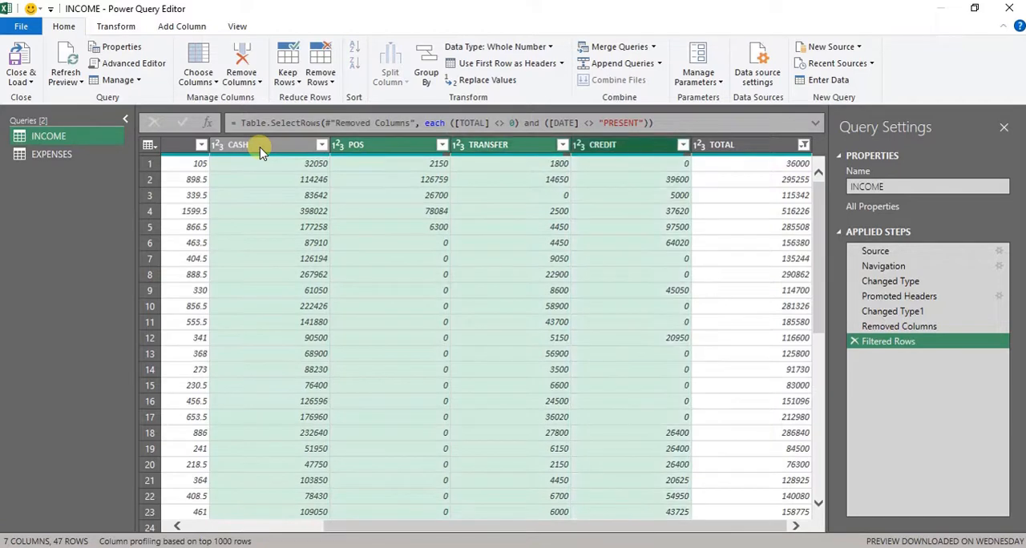
{"action": "right_click", "coordinate": [474, 213]}
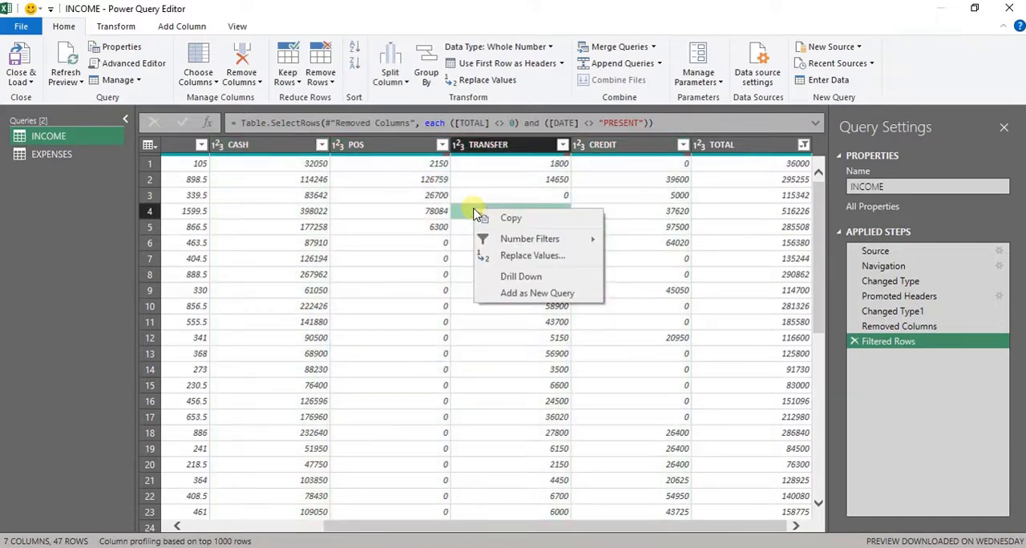
- Set up a value replacement of null with 0 for the CASH, POS, TRANSFER and CREDIT columns of the INCOME query
{"action": "left_click", "coordinate": [284, 145]}
{"action": "key", "text": "shift+Right"}
{"action": "key", "text": "shift+Right"}
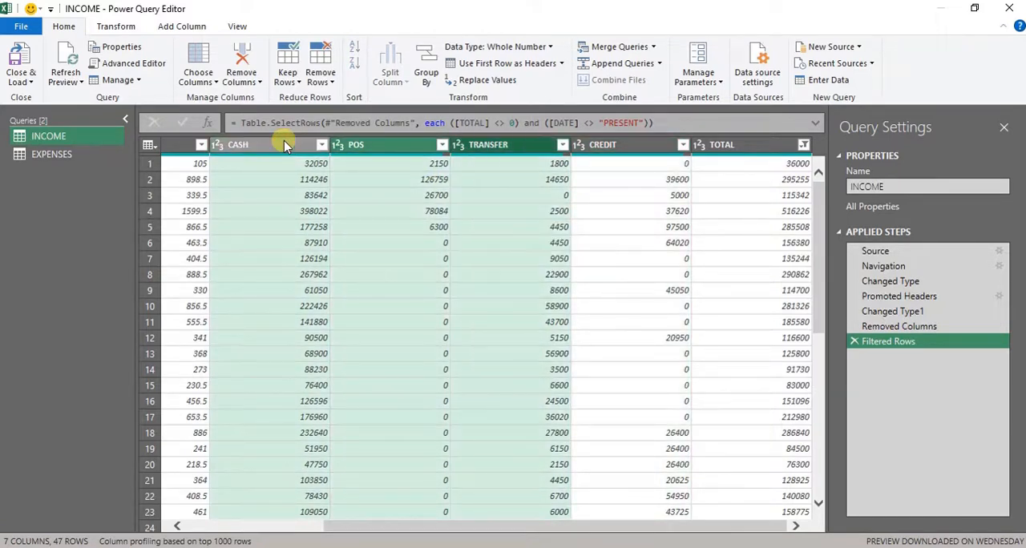
{"action": "key", "text": "shift+Right"}
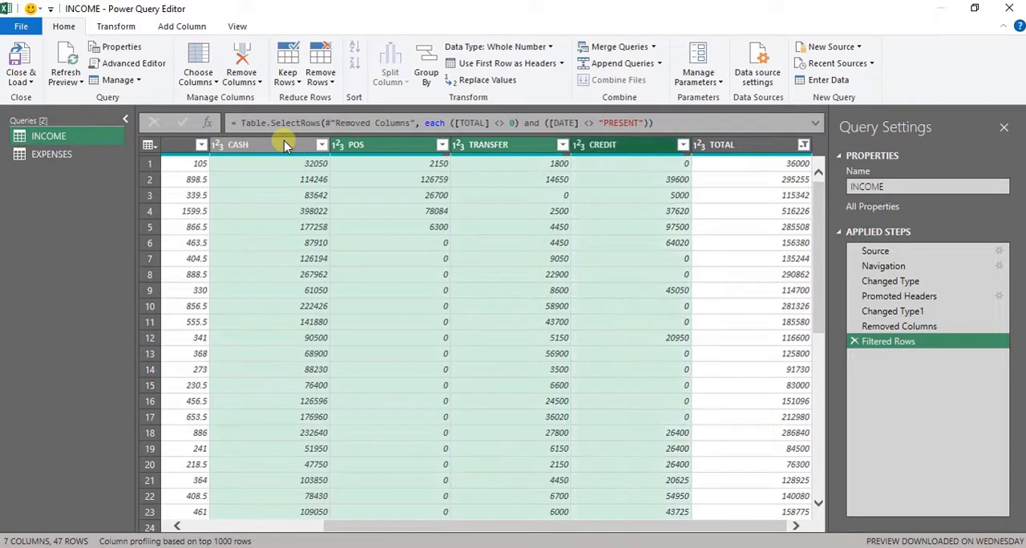
{"action": "right_click", "coordinate": [484, 145]}
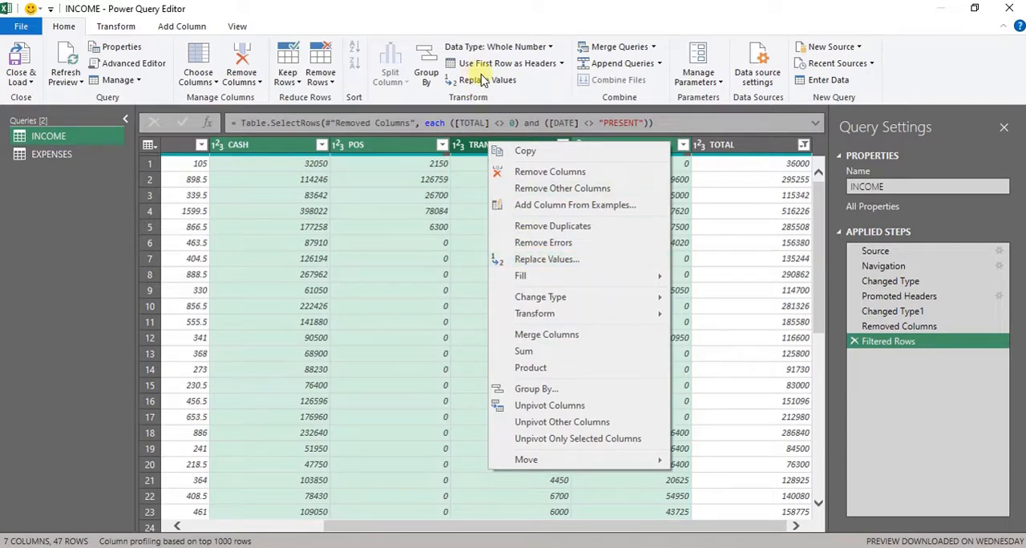
{"action": "left_click", "coordinate": [560, 260]}
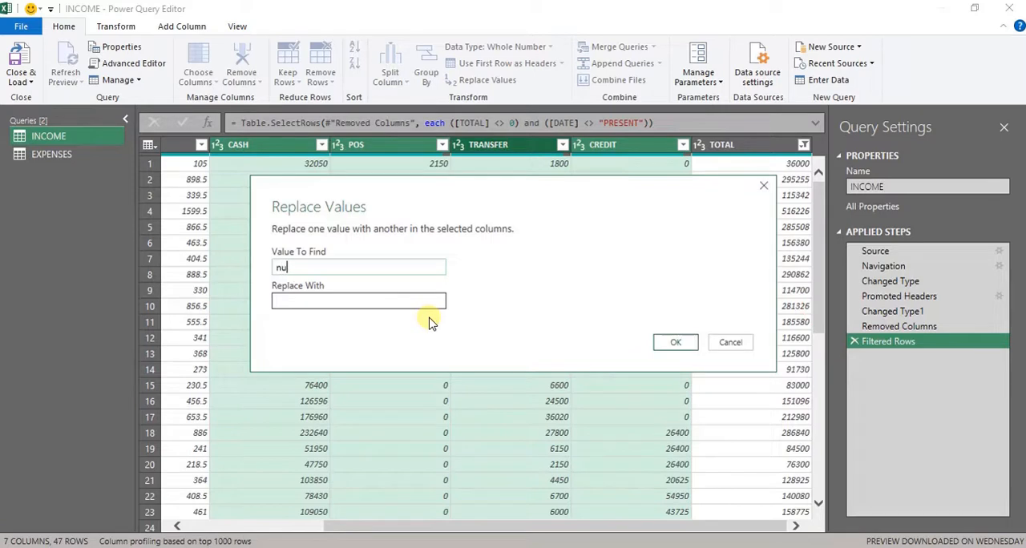
{"action": "left_click", "coordinate": [402, 301]}
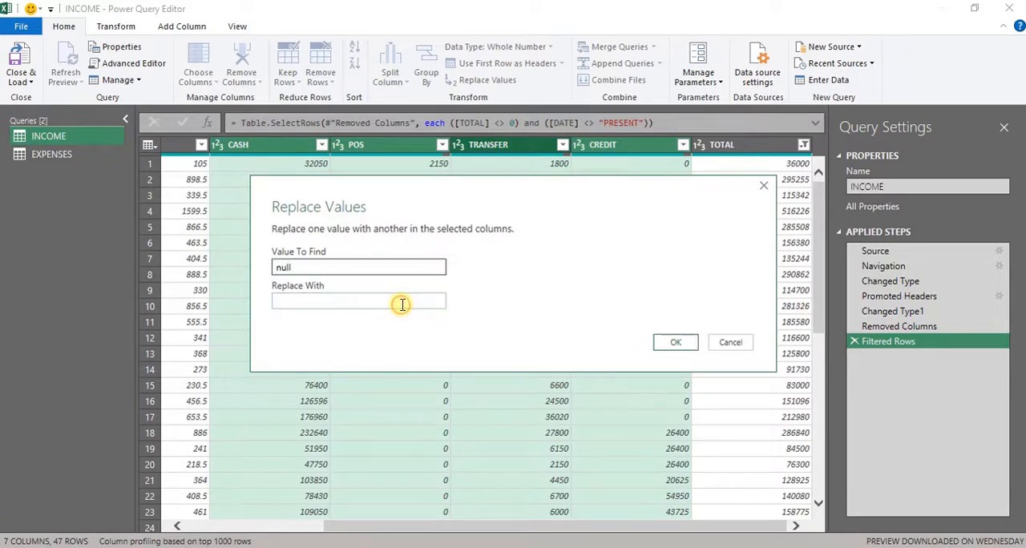
{"action": "type", "text": "0"}
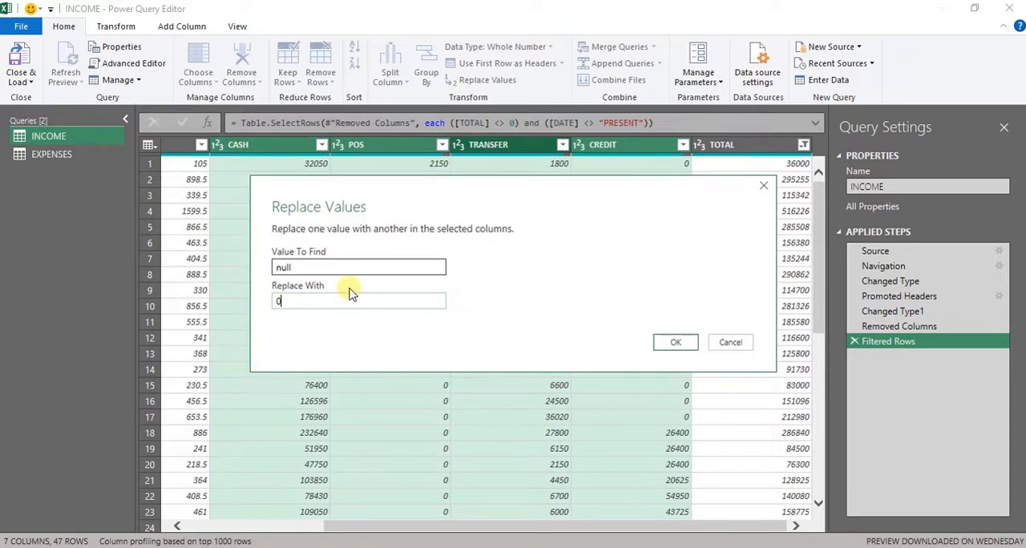
- Try the capitalised spelling Null as the value to find, and restore it to lowercase null
{"action": "left_click", "coordinate": [298, 269]}
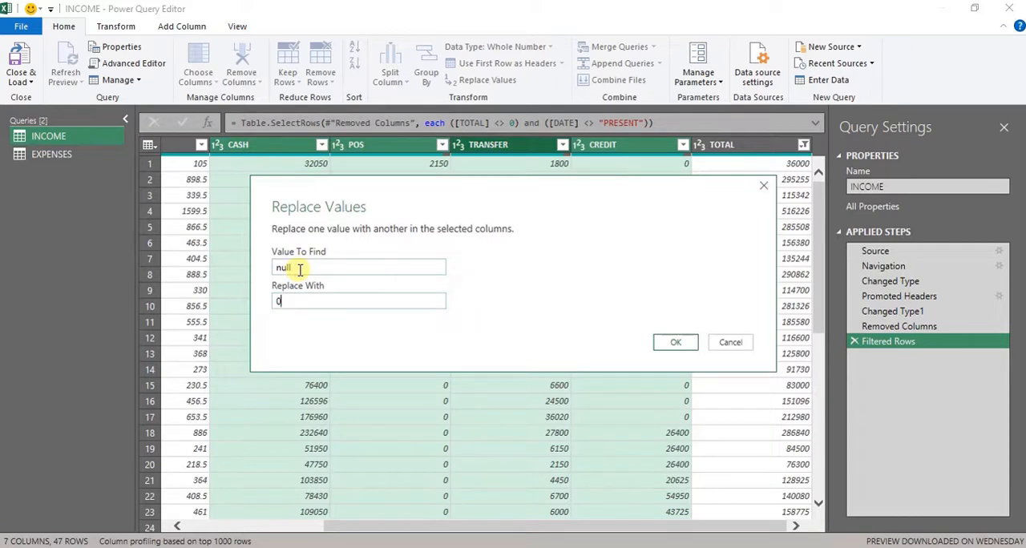
{"action": "left_click", "coordinate": [301, 270]}
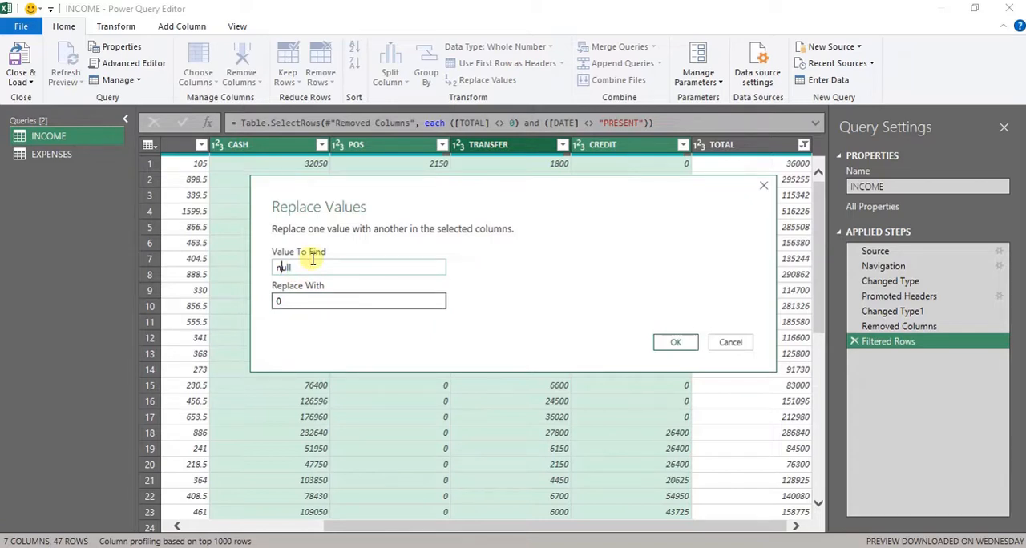
{"action": "type", "text": "N"}
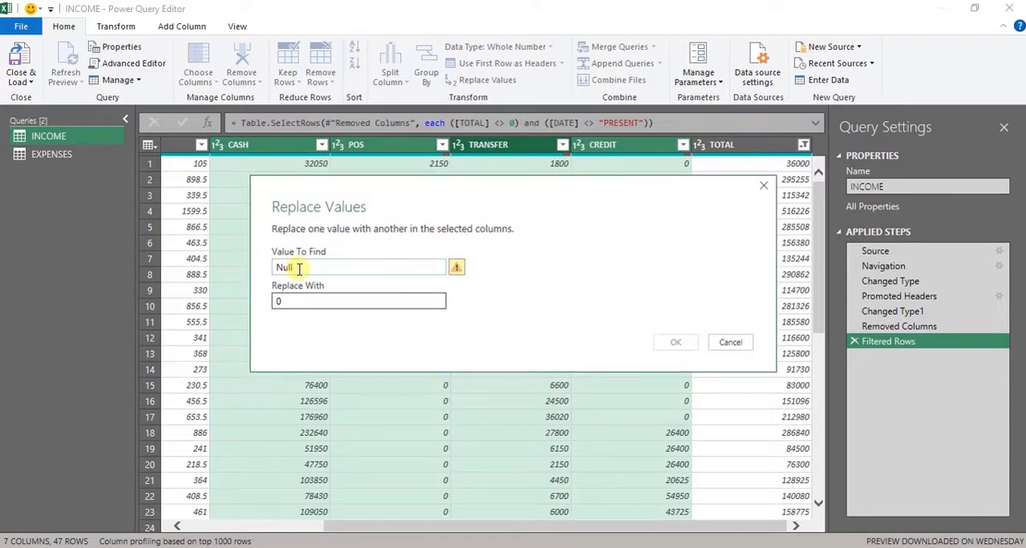
{"action": "left_click_drag", "start_coordinate": [298, 267], "coordinate": [275, 268]}
{"action": "left_click", "coordinate": [276, 267]}
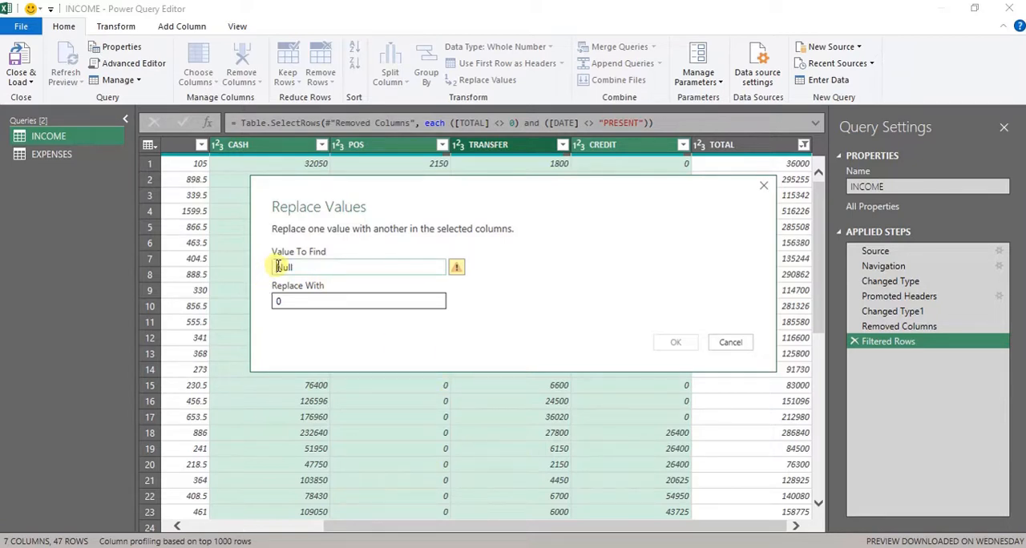
{"action": "key", "text": "Delete"}
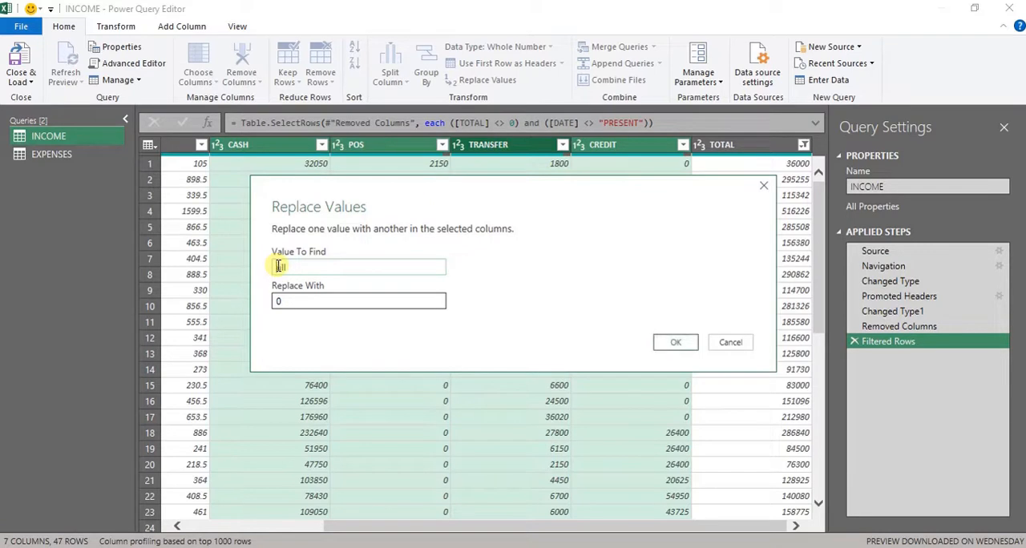
{"action": "type", "text": "null"}
- Apply the null-to-0 replacement to the selected INCOME columns and check the resulting rows
{"action": "left_click", "coordinate": [673, 342]}
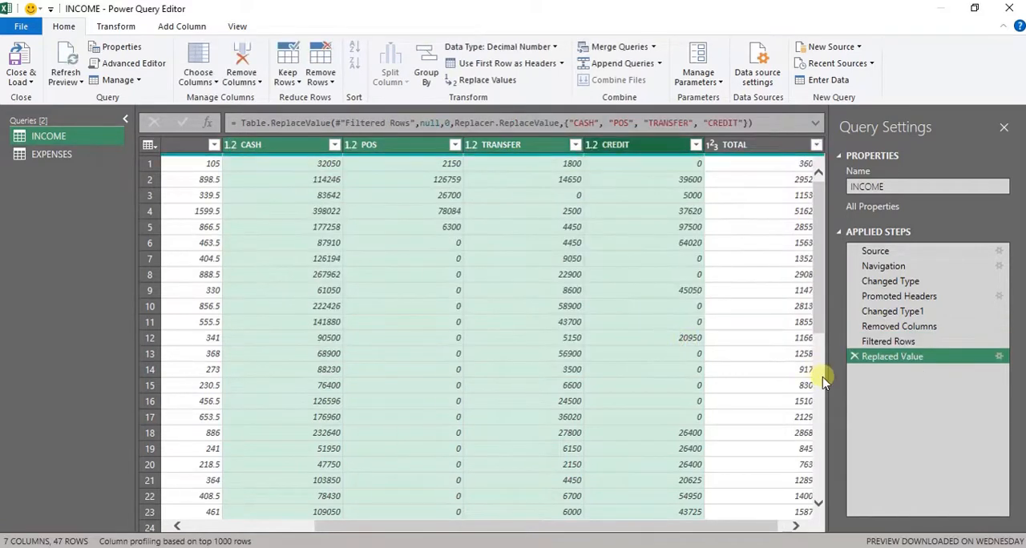
{"action": "left_click_drag", "start_coordinate": [815, 292], "coordinate": [807, 269]}
{"action": "left_click_drag", "start_coordinate": [739, 533], "coordinate": [802, 522]}
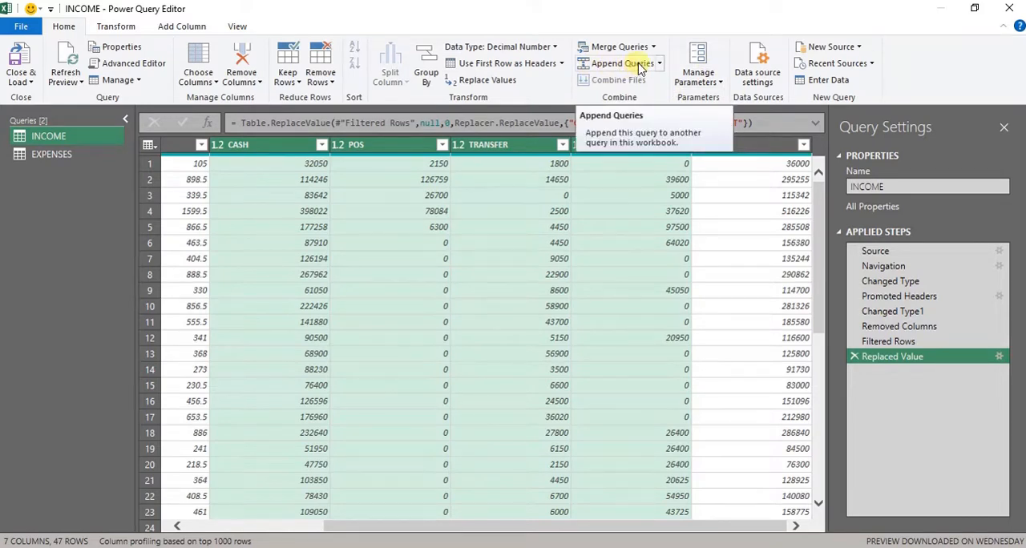
- Switch to the EXPENSES query, dismiss the preview age notice and use the first row as headers
{"action": "left_click", "coordinate": [90, 157]}
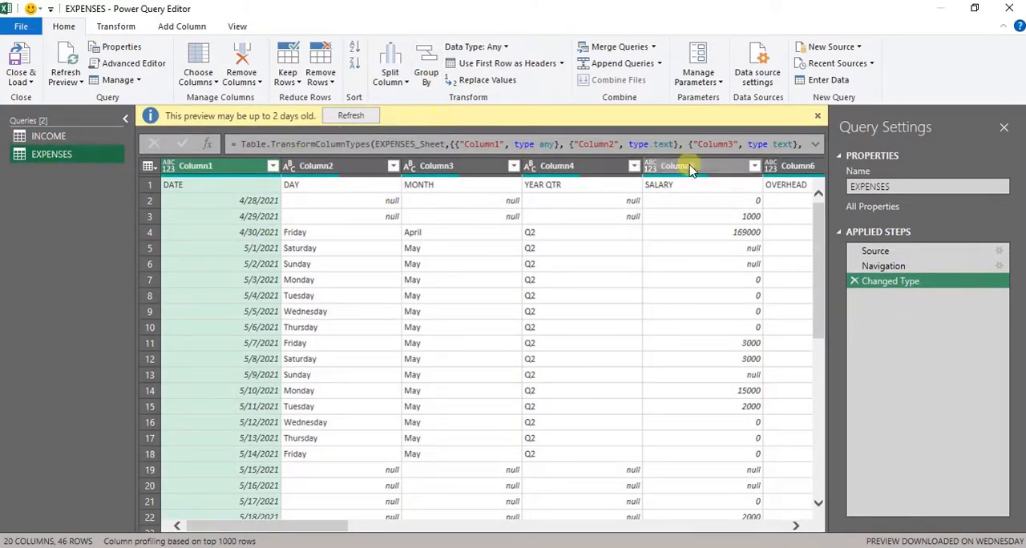
{"action": "left_click", "coordinate": [817, 117]}
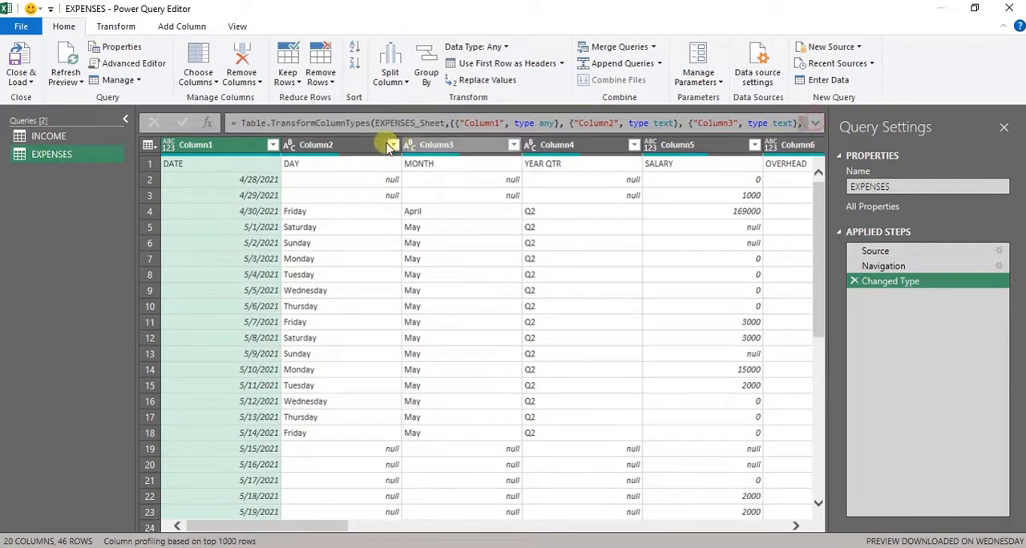
{"action": "left_click", "coordinate": [511, 64]}
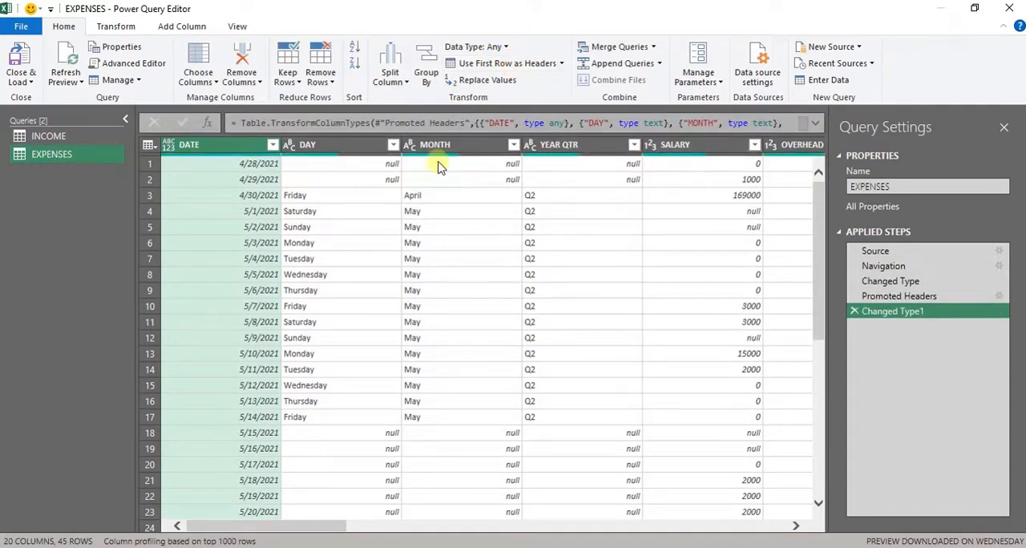
- Remove the DAY, MONTH and YEAR QTR columns from the EXPENSES query
{"action": "left_click", "coordinate": [378, 150]}
{"action": "key", "text": "shift+Right"}
{"action": "key", "text": "shift+Right"}
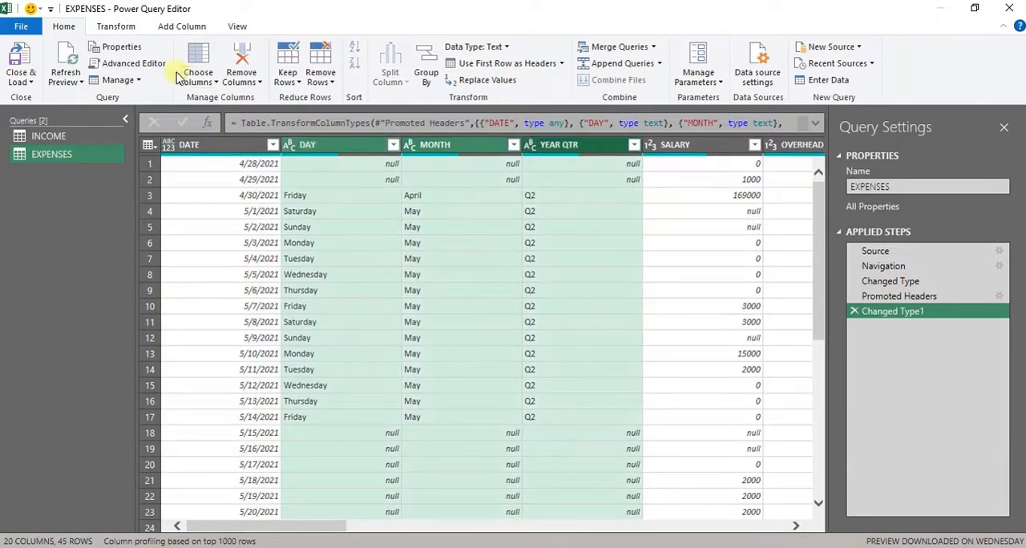
{"action": "left_click", "coordinate": [242, 53]}
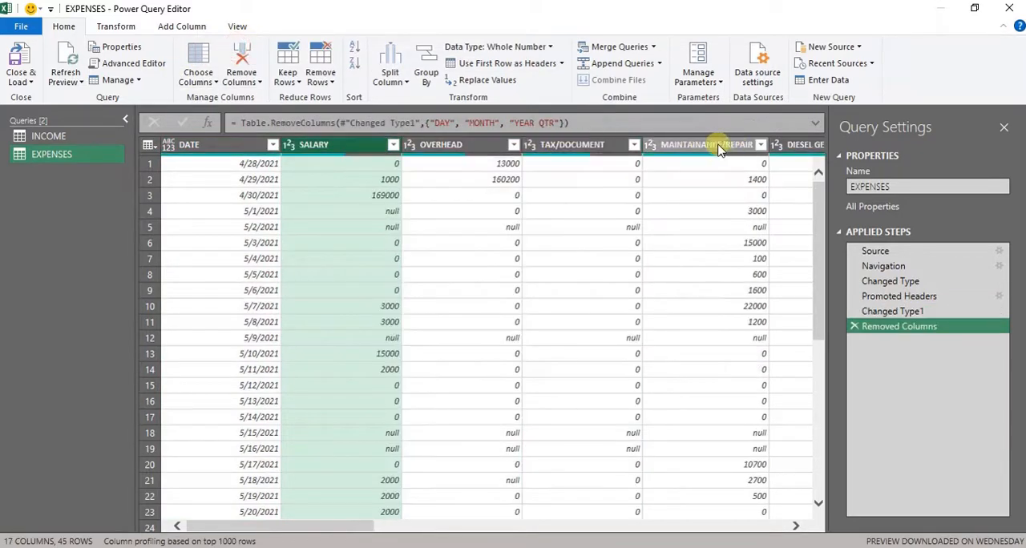
- Remove all columns after TOTAL from the EXPENSES query, from PRESENT through Column20
{"action": "left_click", "coordinate": [711, 148]}
{"action": "key", "text": "Right"}
{"action": "key", "text": "Right"}
{"action": "key", "text": "Right"}
{"action": "key", "text": "Right"}
{"action": "key", "text": "Right"}
{"action": "key", "text": "Right"}
{"action": "key", "text": "Right"}
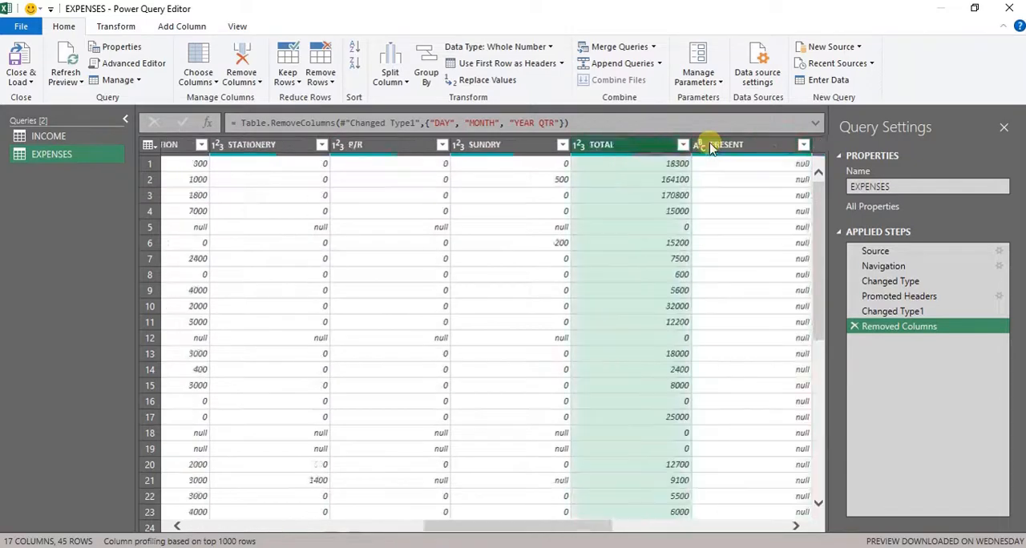
{"action": "key", "text": "Right"}
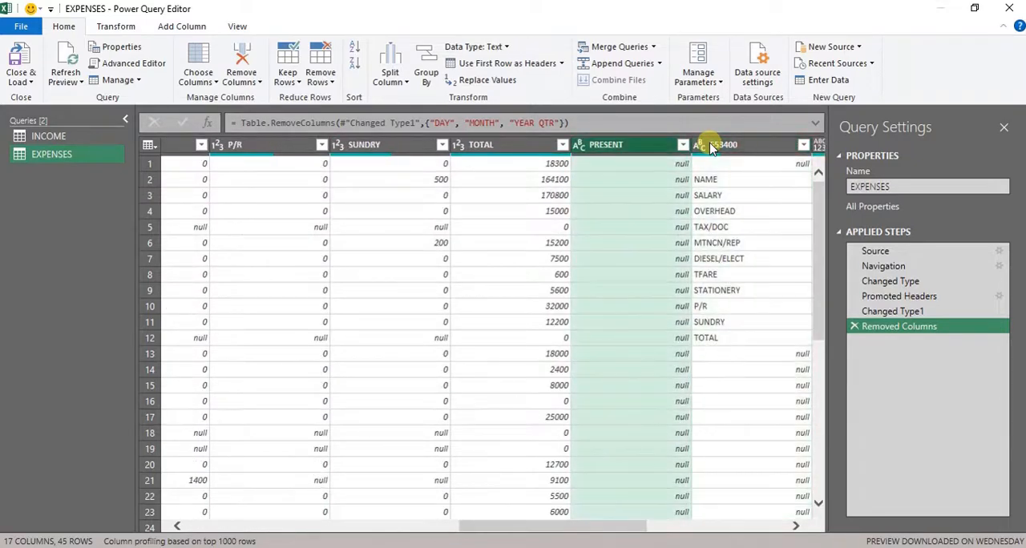
{"action": "key", "text": "ctrl+shift+Right"}
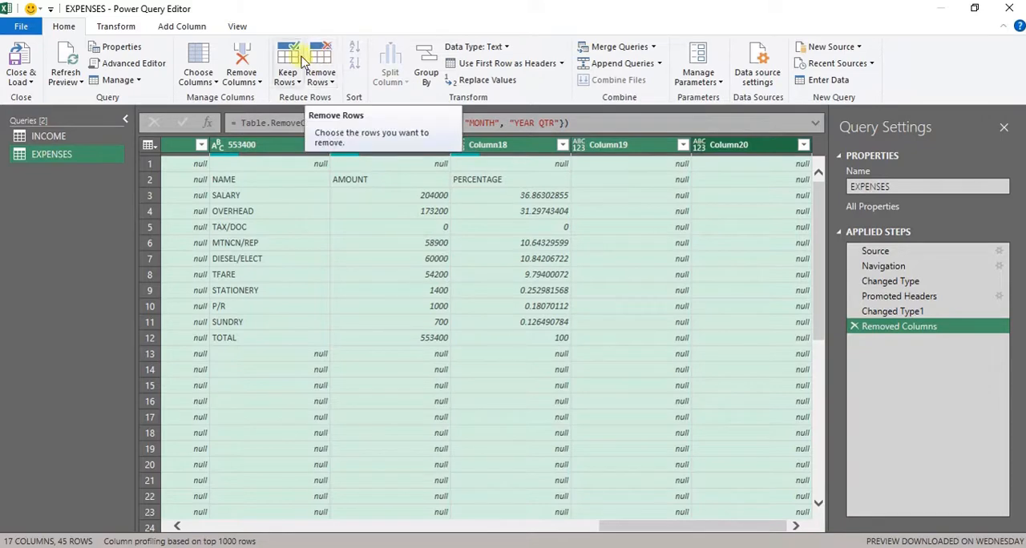
{"action": "left_click", "coordinate": [243, 60]}
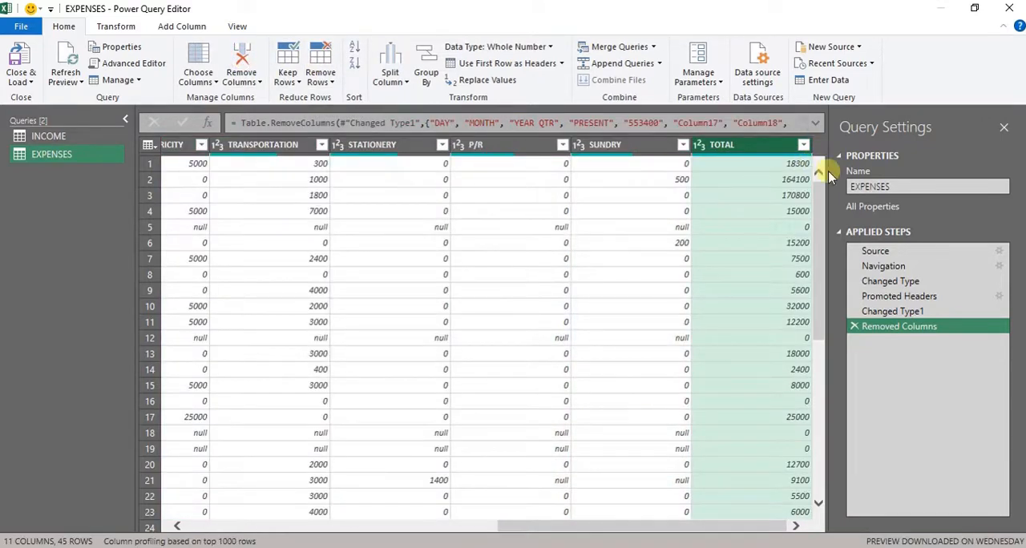
- Filter the TOTAL column of the EXPENSES query to exclude the rows with the value 0
{"action": "left_click", "coordinate": [804, 150]}
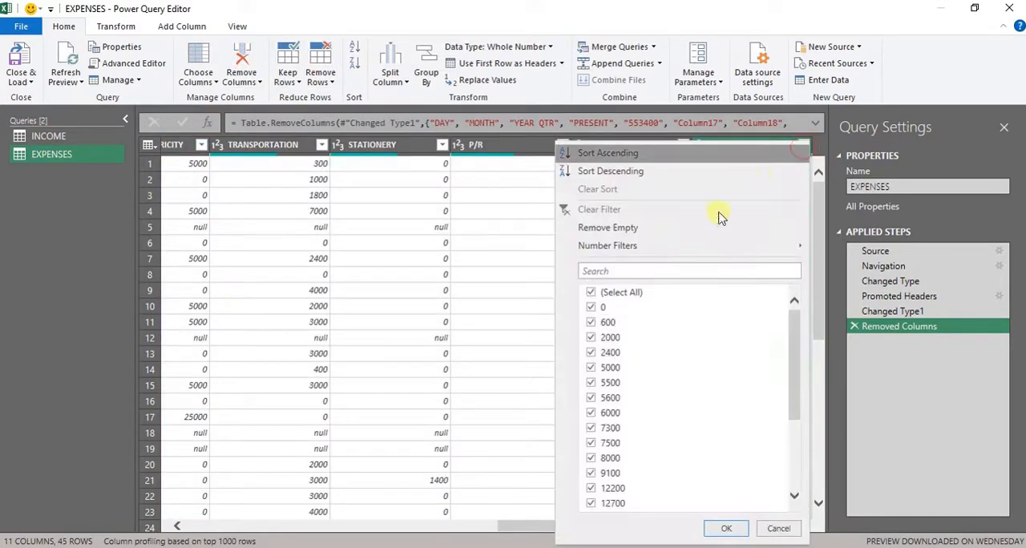
{"action": "left_click", "coordinate": [591, 308]}
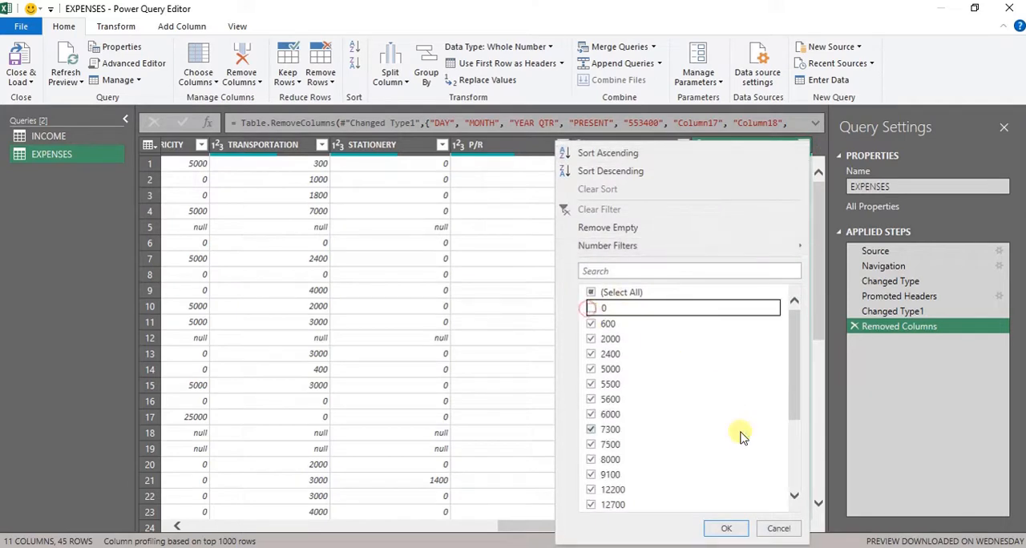
{"action": "left_click", "coordinate": [725, 529]}
- Remove 1 row from the bottom of the EXPENSES query to drop the PRESENT summary row
{"action": "scroll", "coordinate": [808, 409], "scroll_direction": "down", "scroll_amount": 2}
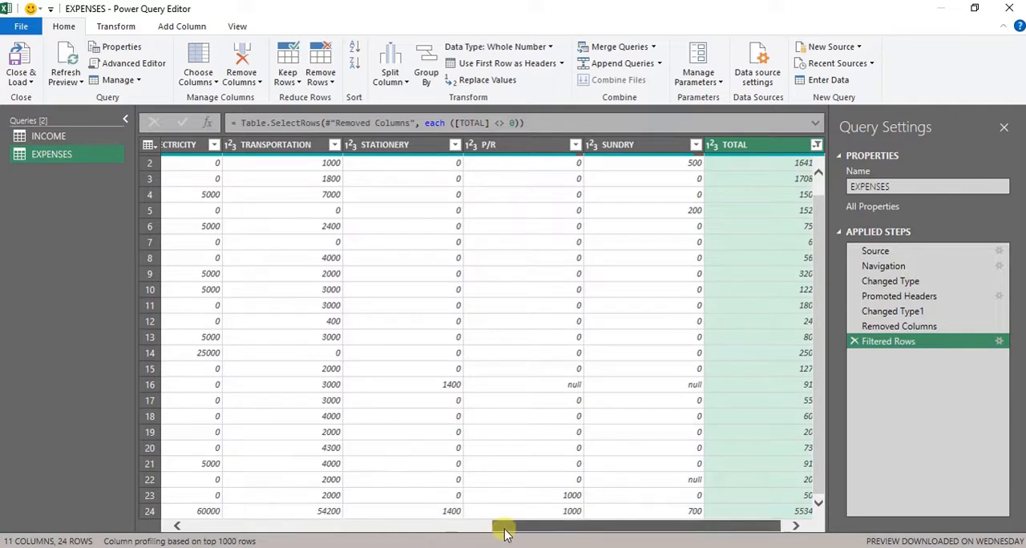
{"action": "left_click_drag", "start_coordinate": [501, 527], "coordinate": [115, 513]}
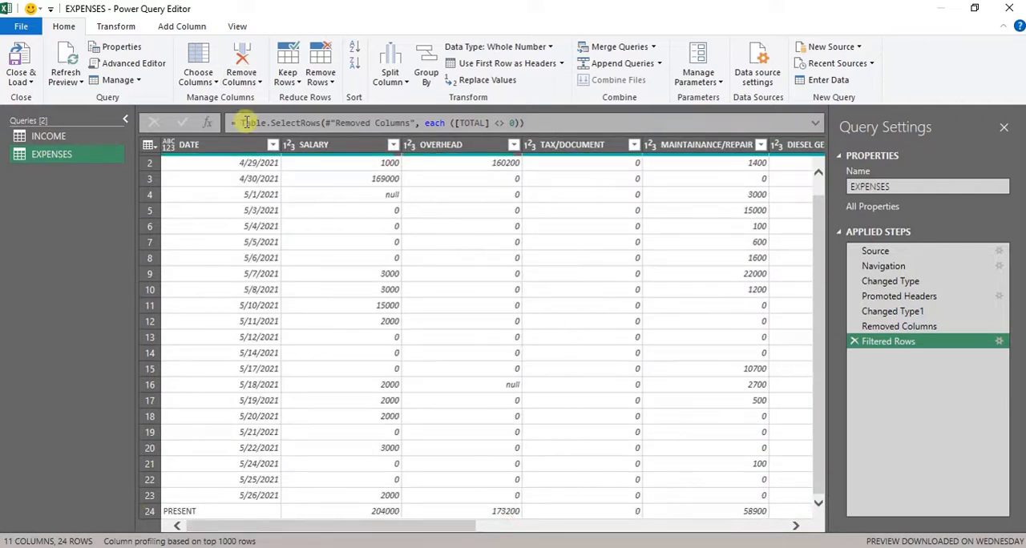
{"action": "left_click", "coordinate": [326, 65]}
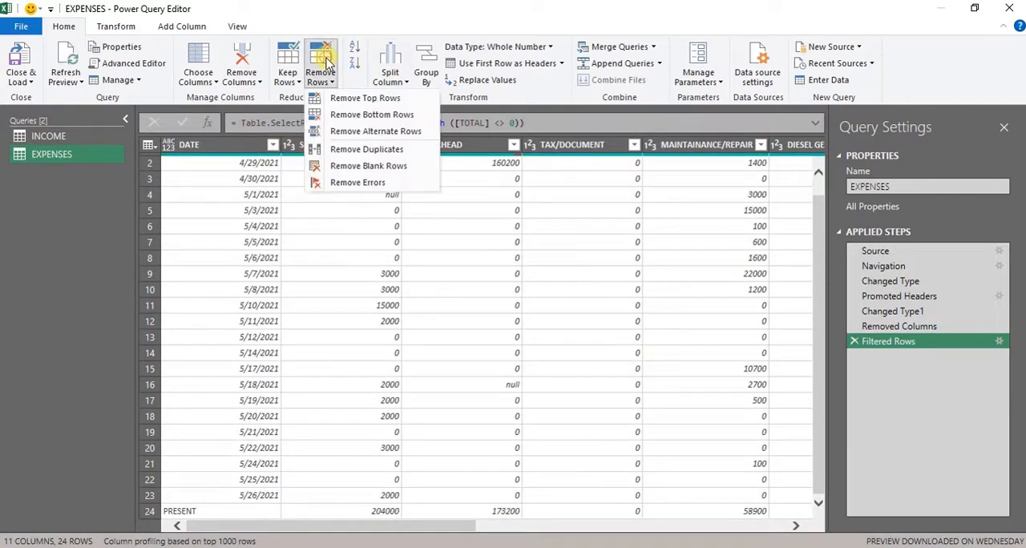
{"action": "left_click", "coordinate": [361, 118]}
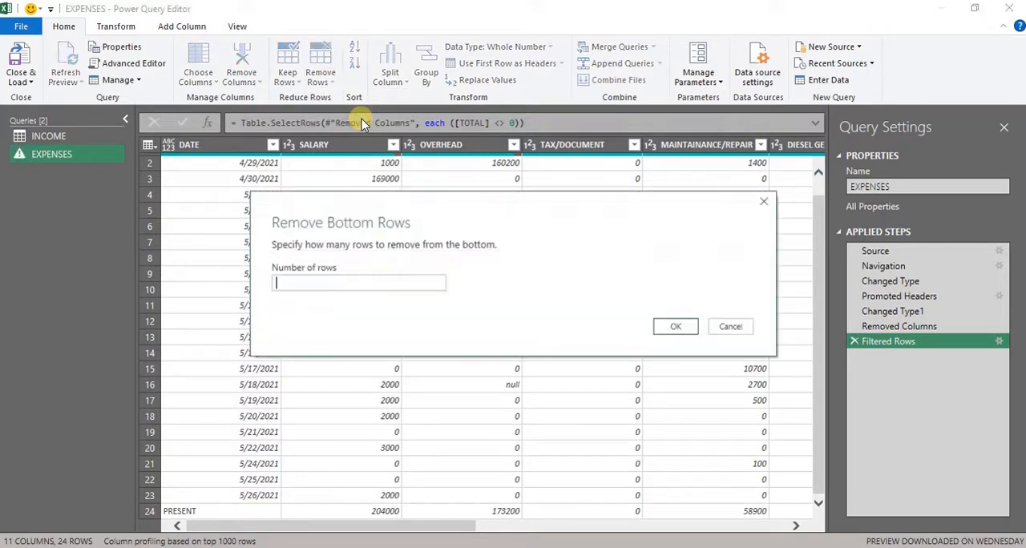
{"action": "type", "text": "1"}
{"action": "key", "text": "Return"}
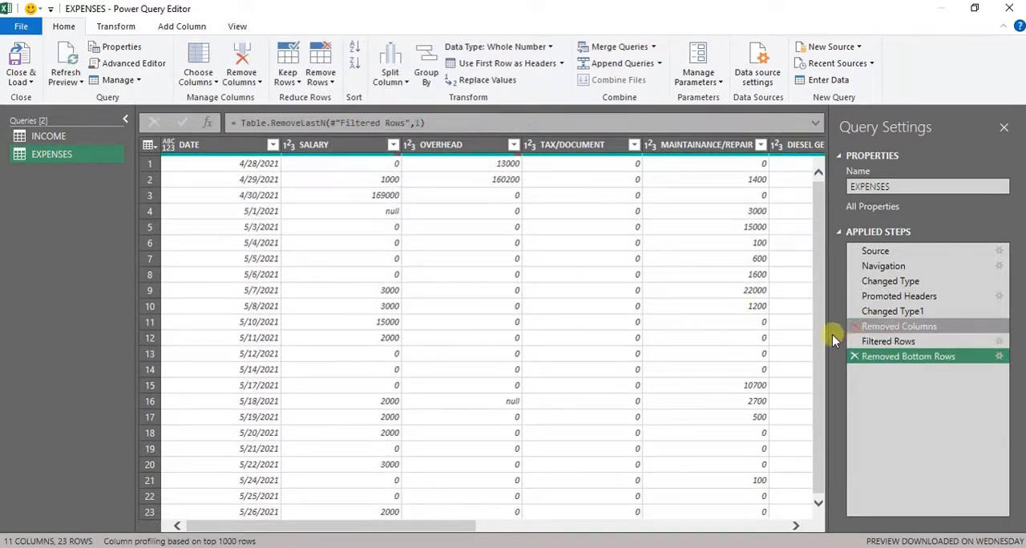
- Replace null values with 0 in the SALARY through SUNDRY columns of the EXPENSES query
{"action": "left_click", "coordinate": [324, 142]}
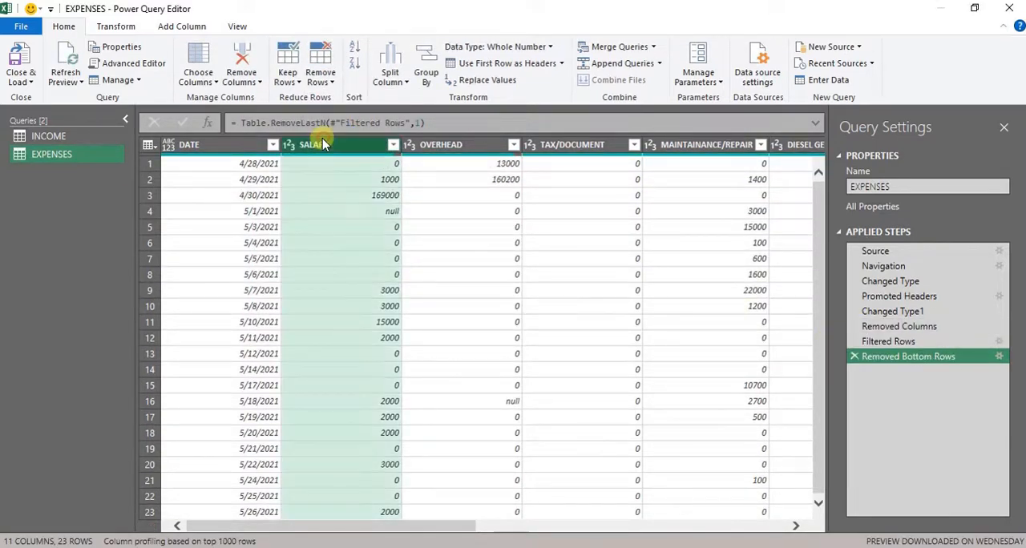
{"action": "left_click", "coordinate": [389, 212]}
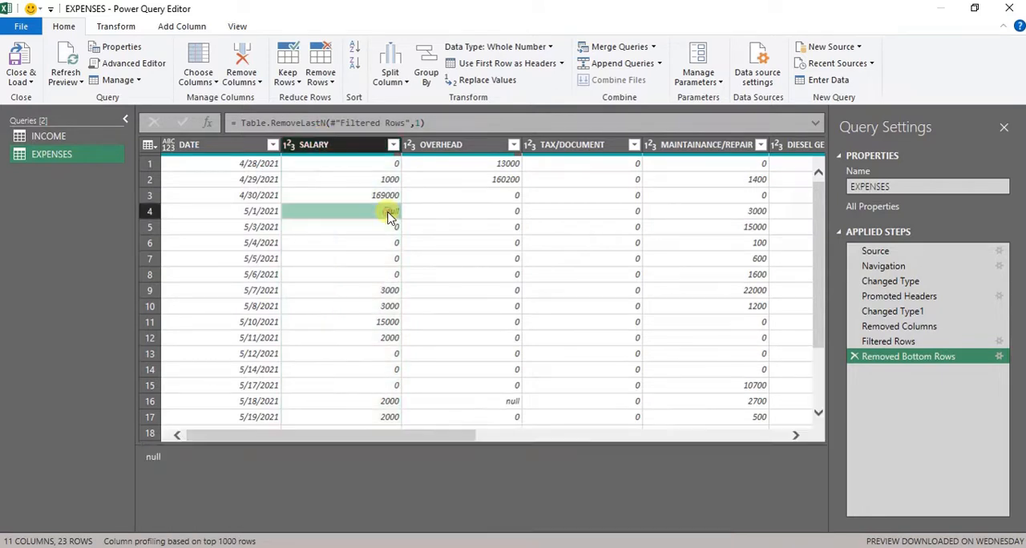
{"action": "left_click", "coordinate": [359, 144]}
{"action": "key", "text": "shift+Right"}
{"action": "key", "text": "shift+Right"}
{"action": "key", "text": "shift+Right"}
{"action": "key", "text": "shift+Right"}
{"action": "key", "text": "shift+Right"}
{"action": "key", "text": "shift+Right"}
{"action": "key", "text": "shift+Right"}
{"action": "key", "text": "shift+Right"}
{"action": "key", "text": "shift+Right"}
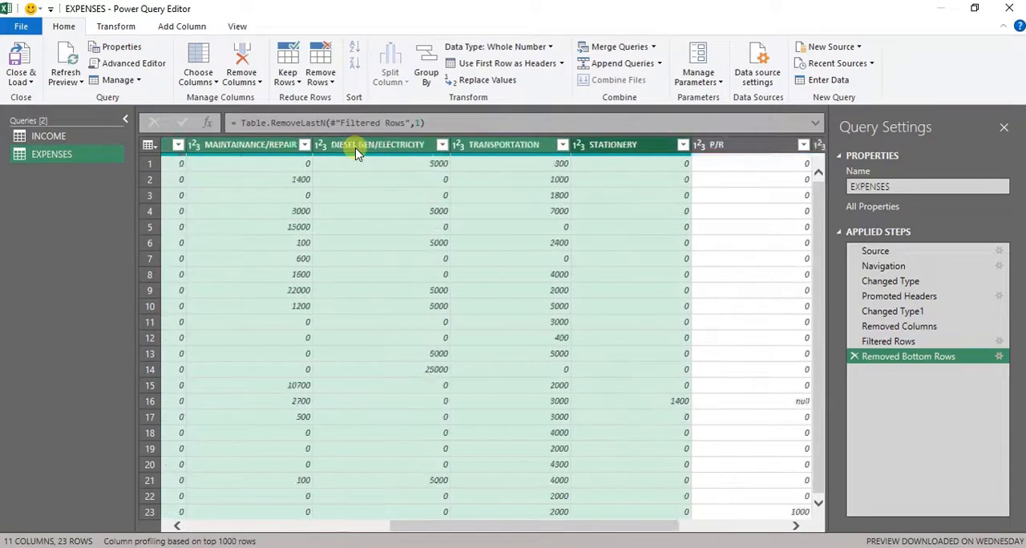
{"action": "key", "text": "shift+Left"}
{"action": "key", "text": "shift+Left"}
{"action": "key", "text": "shift+Right"}
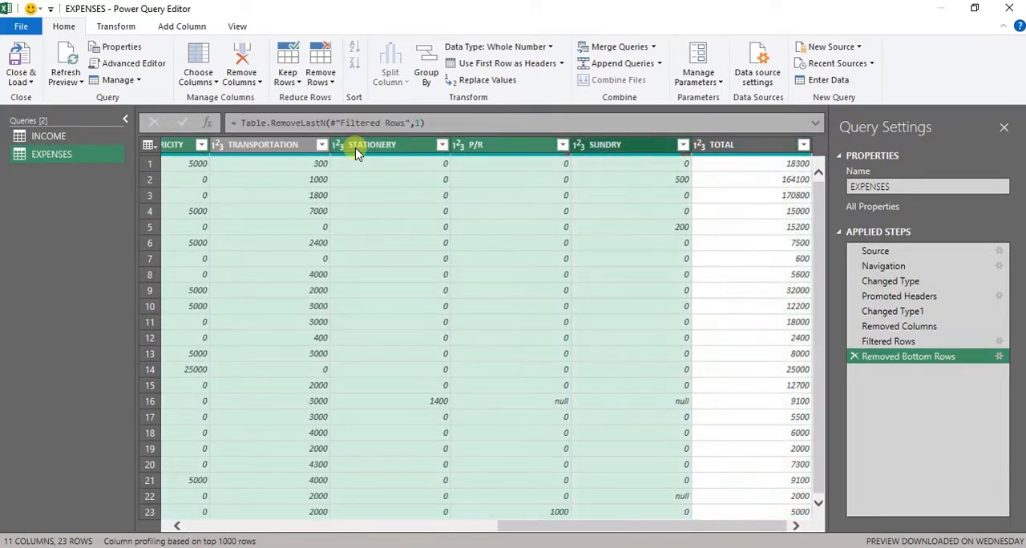
{"action": "left_click", "coordinate": [481, 80]}
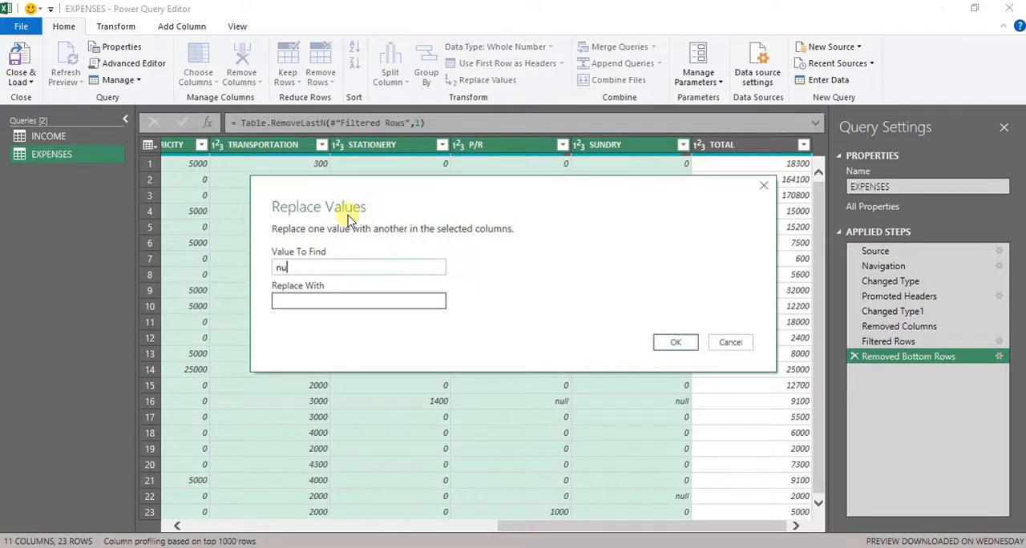
{"action": "type", "text": "null"}
{"action": "left_click", "coordinate": [357, 299]}
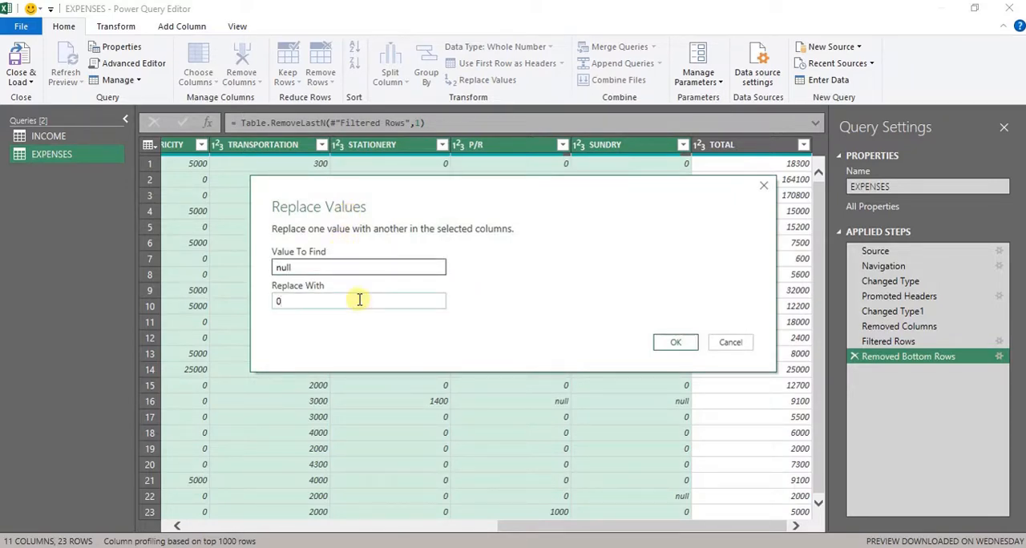
{"action": "type", "text": "0"}
{"action": "key", "text": "Return"}
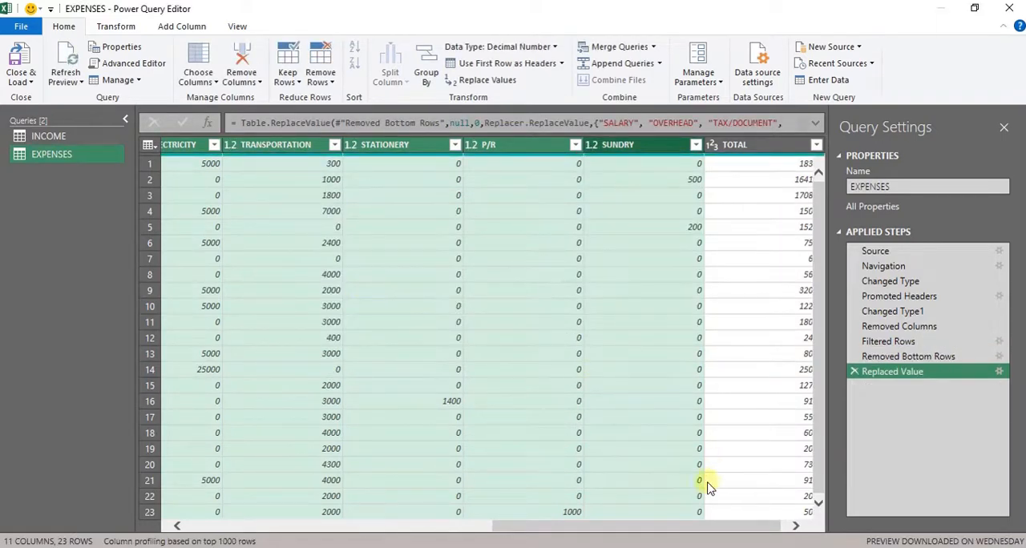
{"action": "left_click_drag", "start_coordinate": [697, 530], "coordinate": [388, 530]}
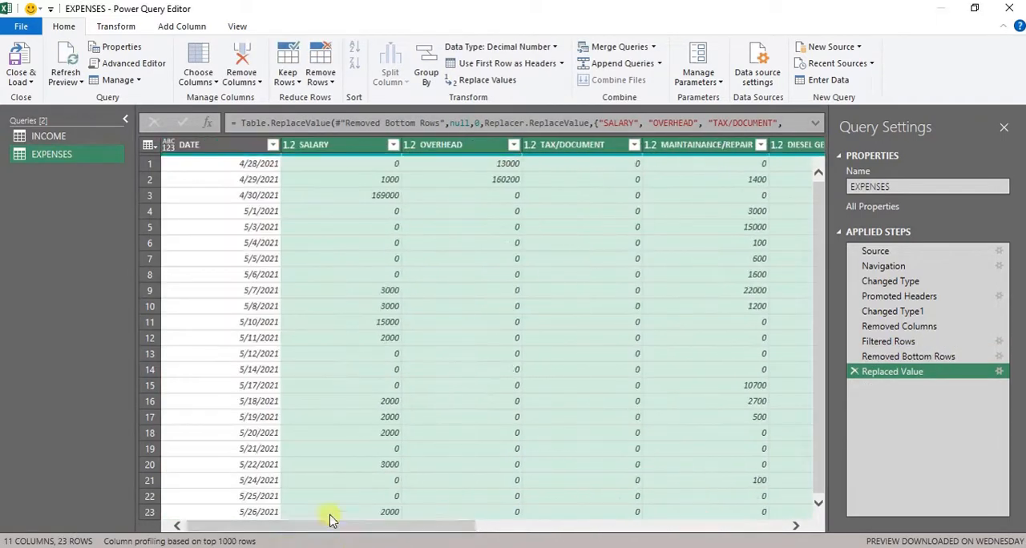
{"action": "left_click", "coordinate": [417, 478]}
{"action": "left_click_drag", "start_coordinate": [402, 440], "coordinate": [279, 457]}
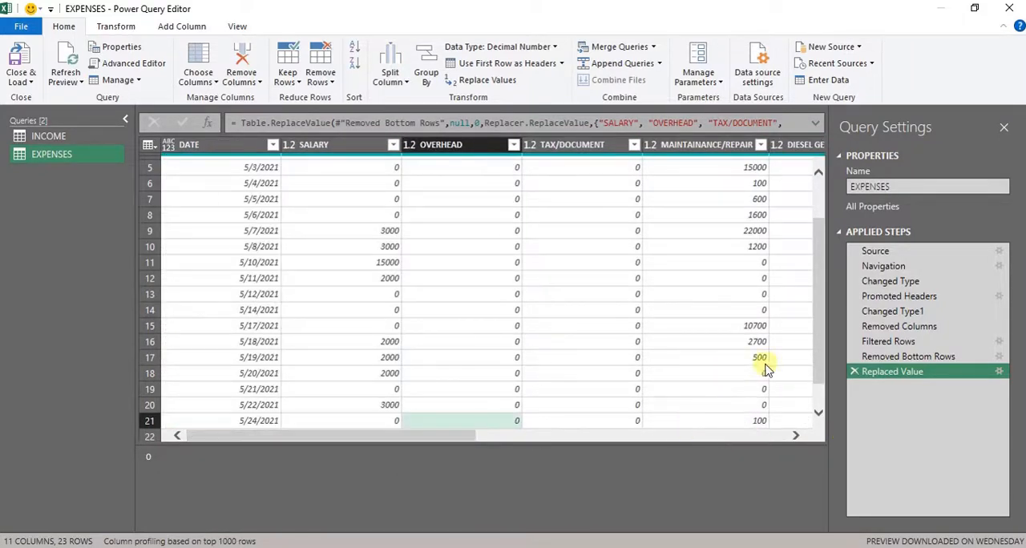
{"action": "left_click_drag", "start_coordinate": [819, 356], "coordinate": [829, 249]}
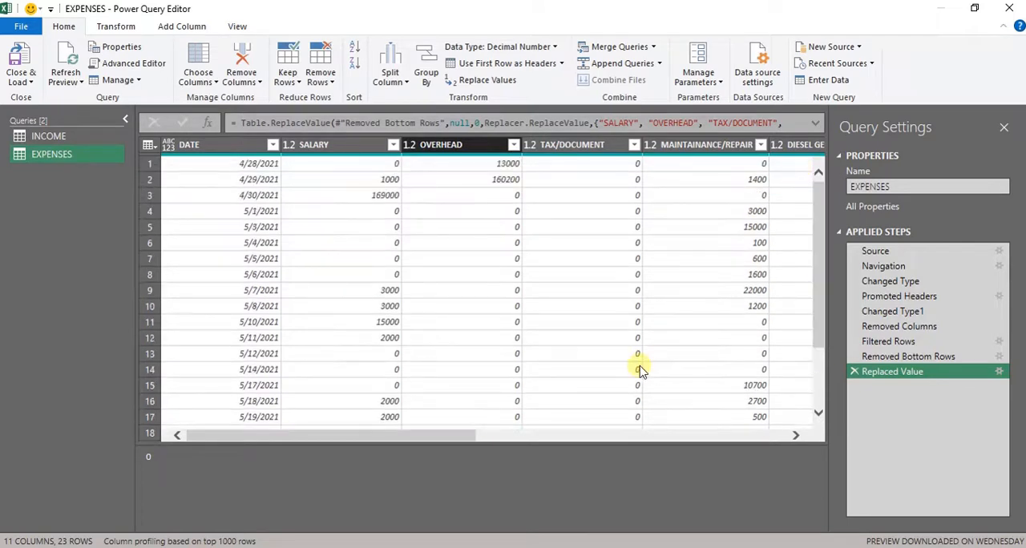
{"action": "left_click_drag", "start_coordinate": [435, 438], "coordinate": [841, 453]}
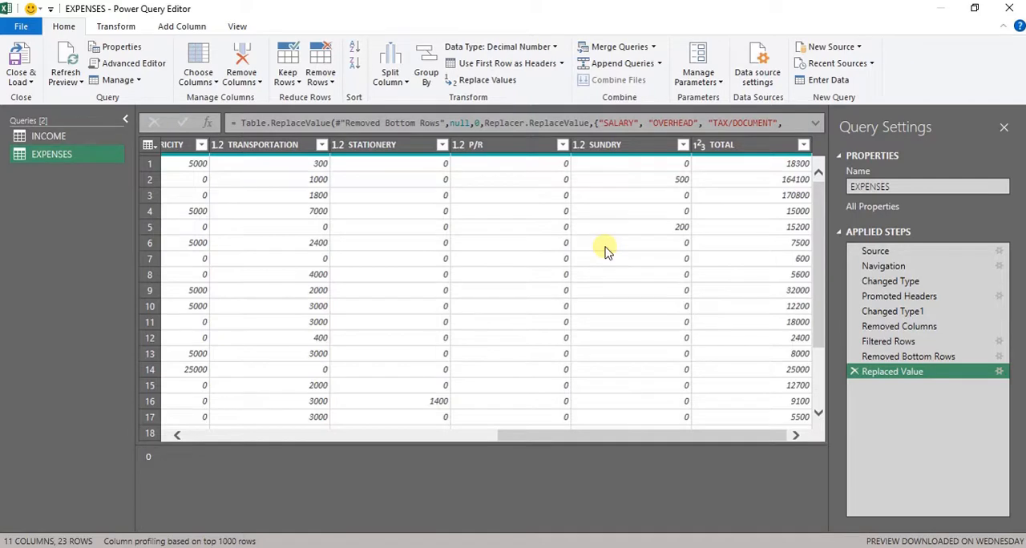
- Import the INCOME and EXPENSES sheets of the Record 2.xlsx workbook as new queries
{"action": "left_click", "coordinate": [842, 50]}
{"action": "mouse_move", "coordinate": [853, 66]}
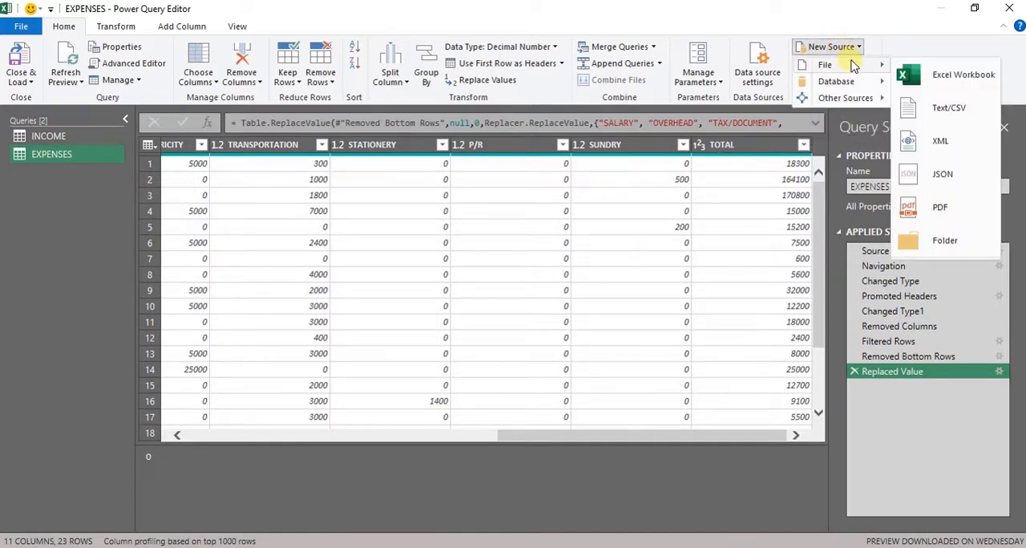
{"action": "left_click", "coordinate": [951, 71]}
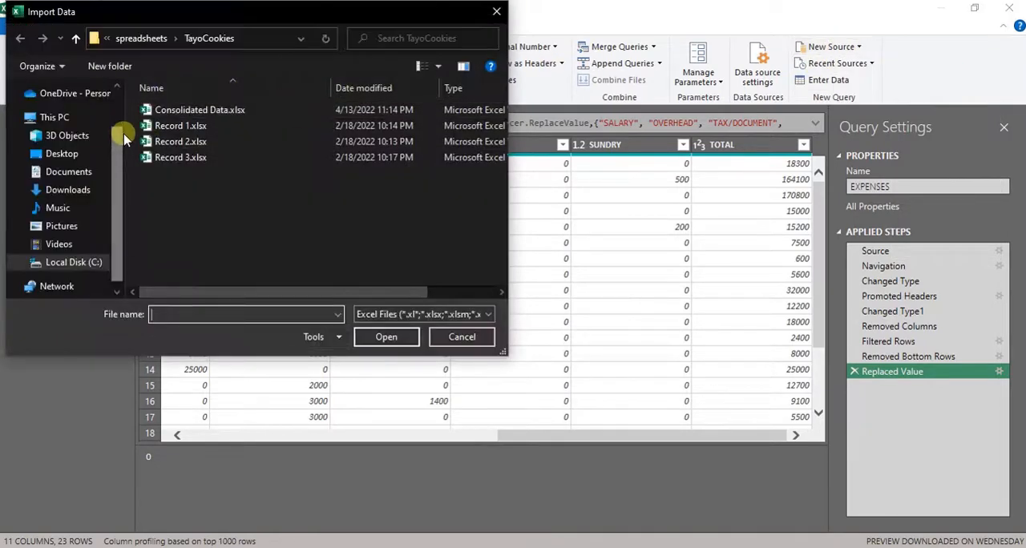
{"action": "left_click", "coordinate": [181, 126]}
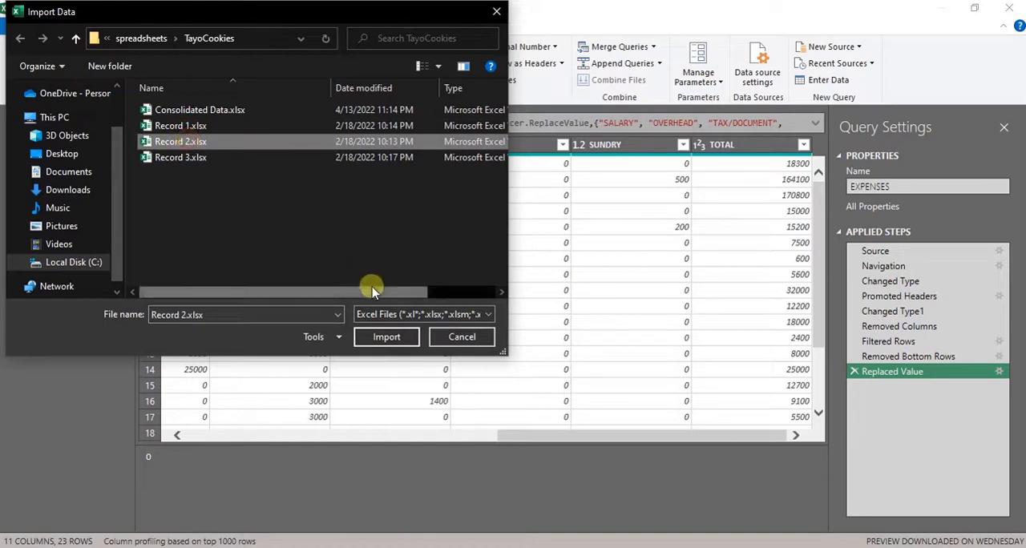
{"action": "left_click", "coordinate": [390, 339]}
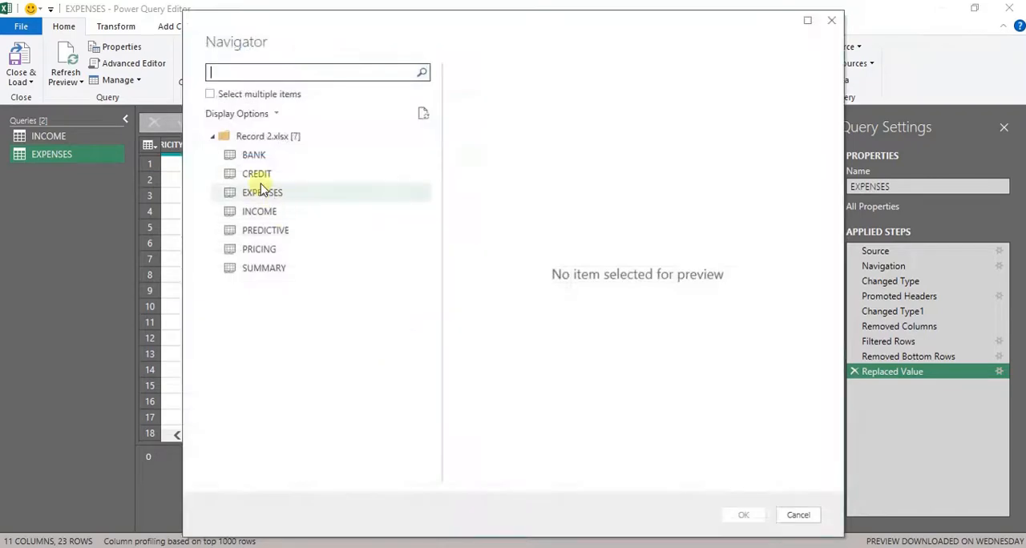
{"action": "left_click", "coordinate": [210, 95]}
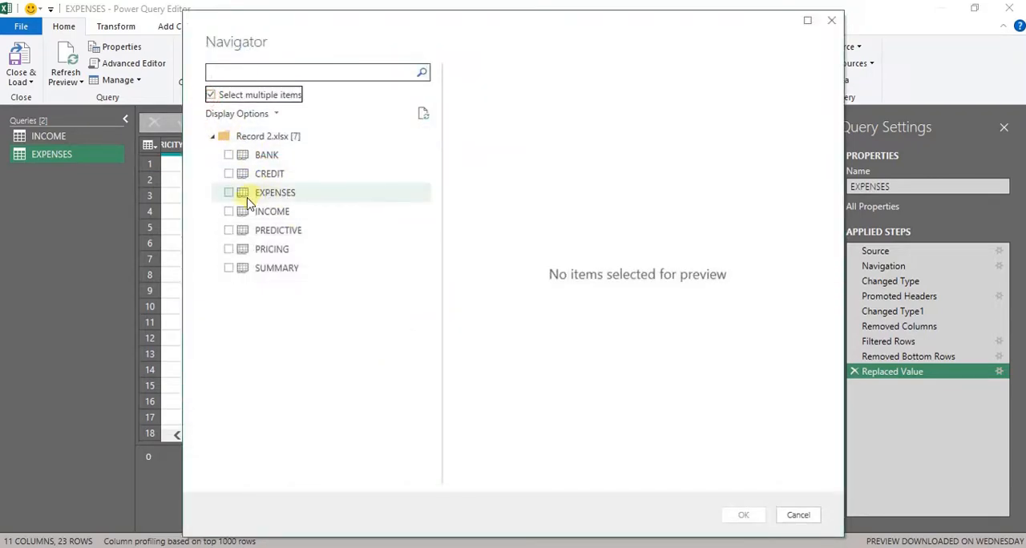
{"action": "left_click", "coordinate": [228, 213]}
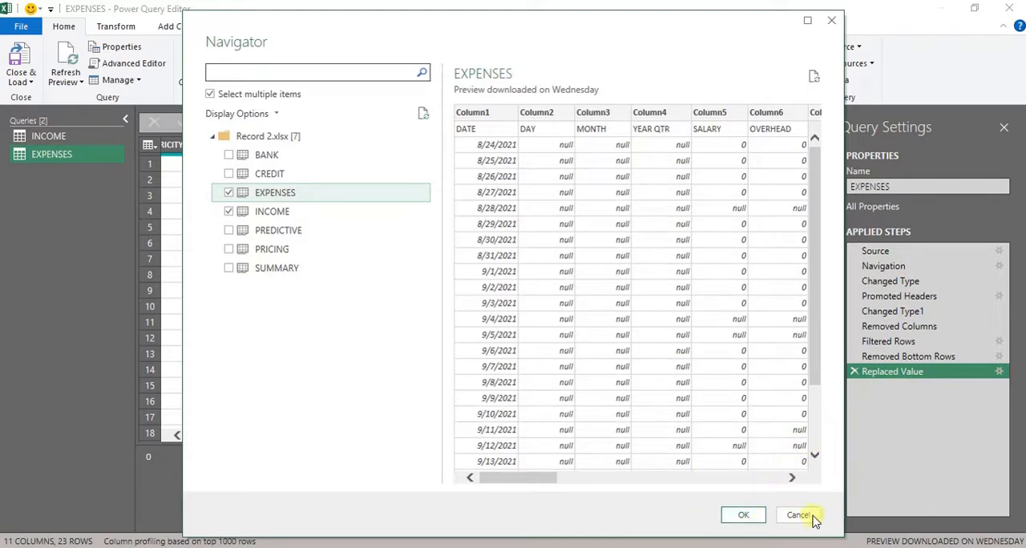
{"action": "left_click", "coordinate": [746, 516]}
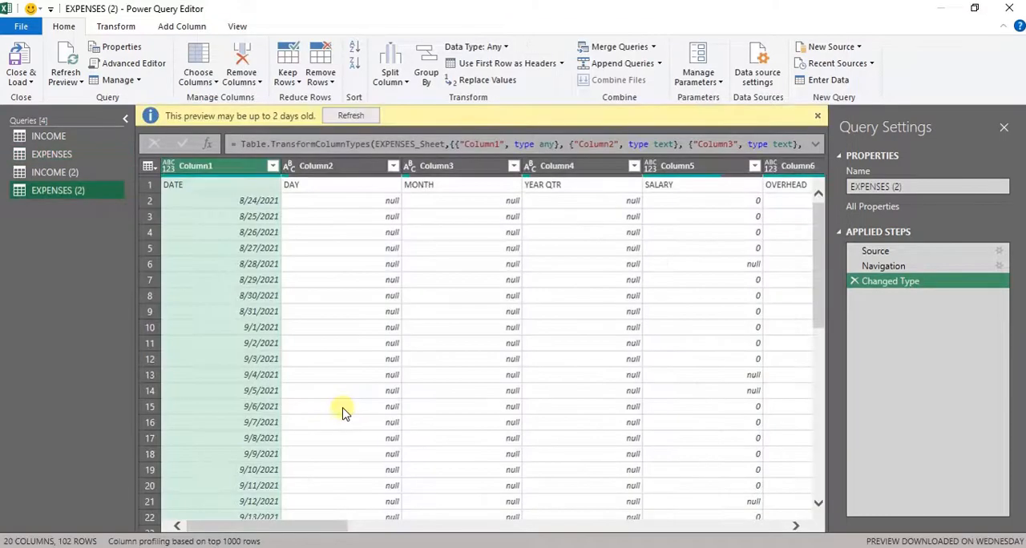
{"action": "left_click", "coordinate": [75, 171], "text": "ctrl"}
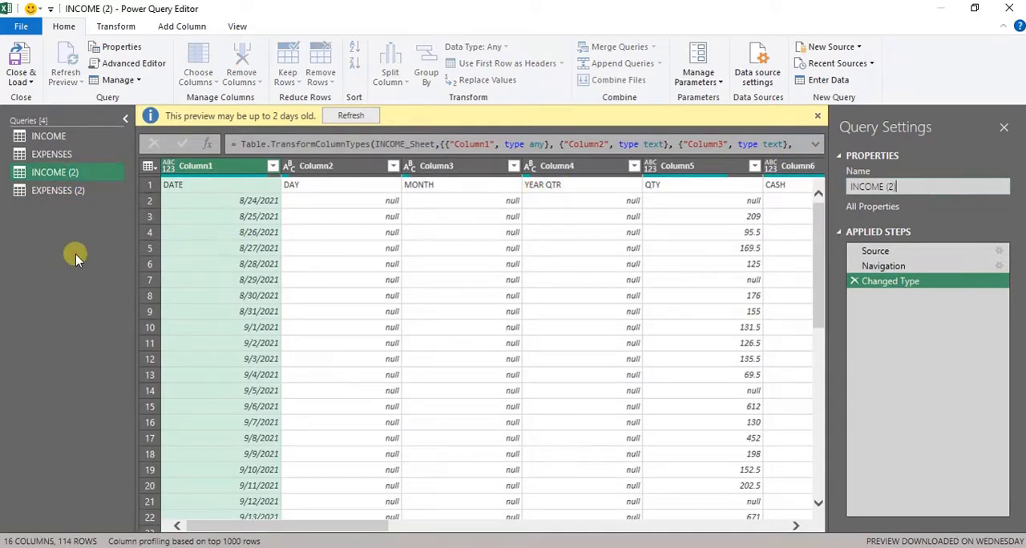
{"action": "double_click", "coordinate": [51, 172]}
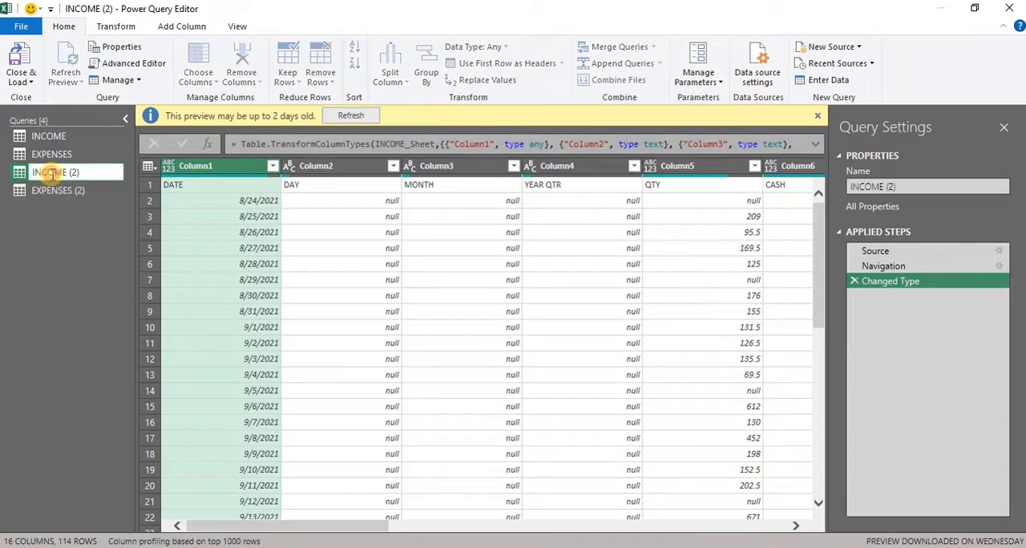
{"action": "left_click", "coordinate": [73, 215]}
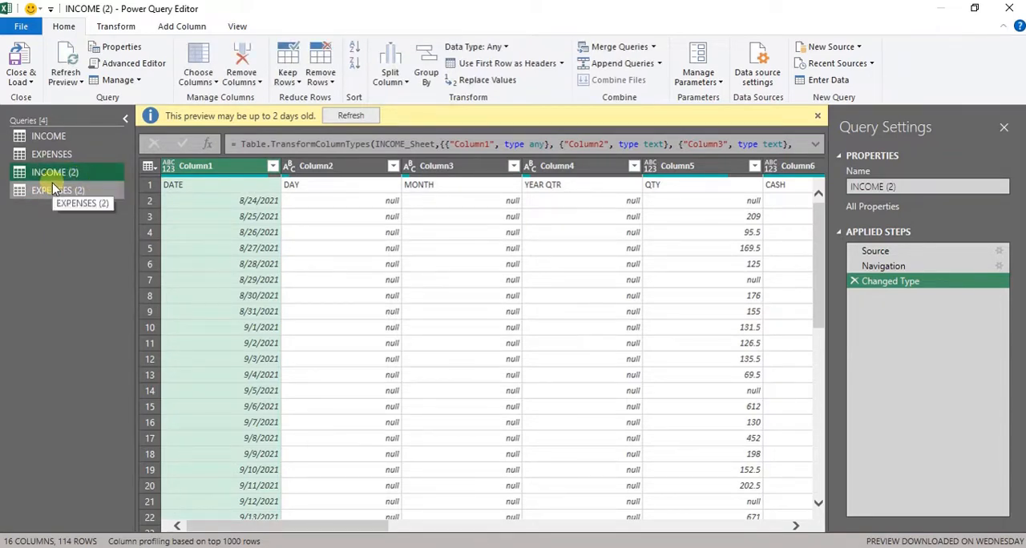
{"action": "left_click", "coordinate": [82, 138]}
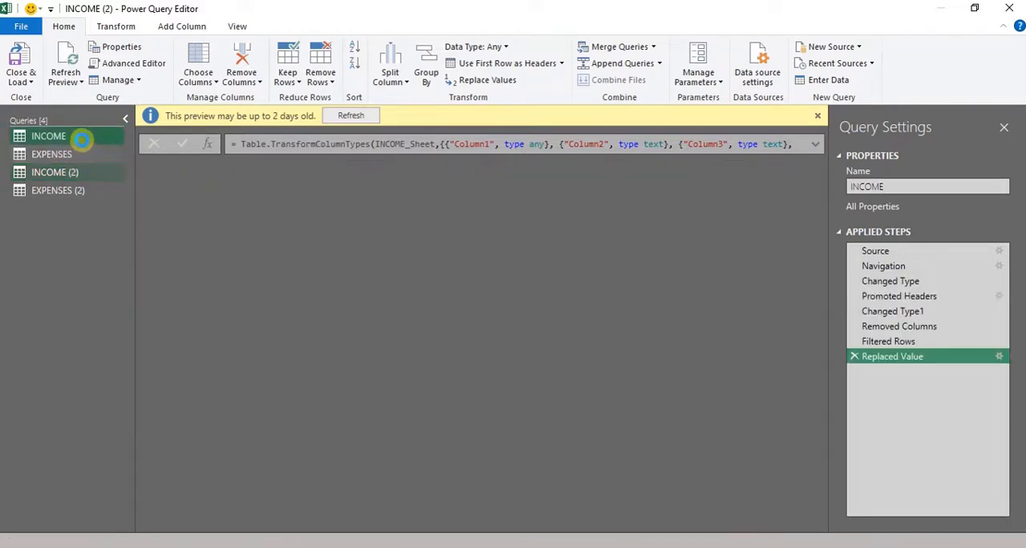
{"action": "left_click", "coordinate": [86, 149]}
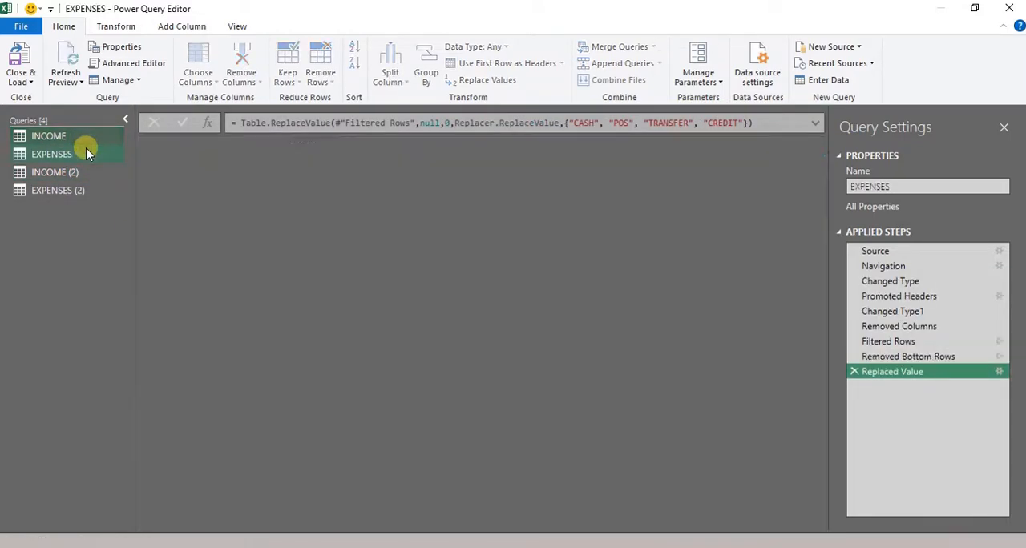
- Dismiss the preview notice in the INCOME (2) query and use its first row as headers
{"action": "left_click", "coordinate": [81, 172]}
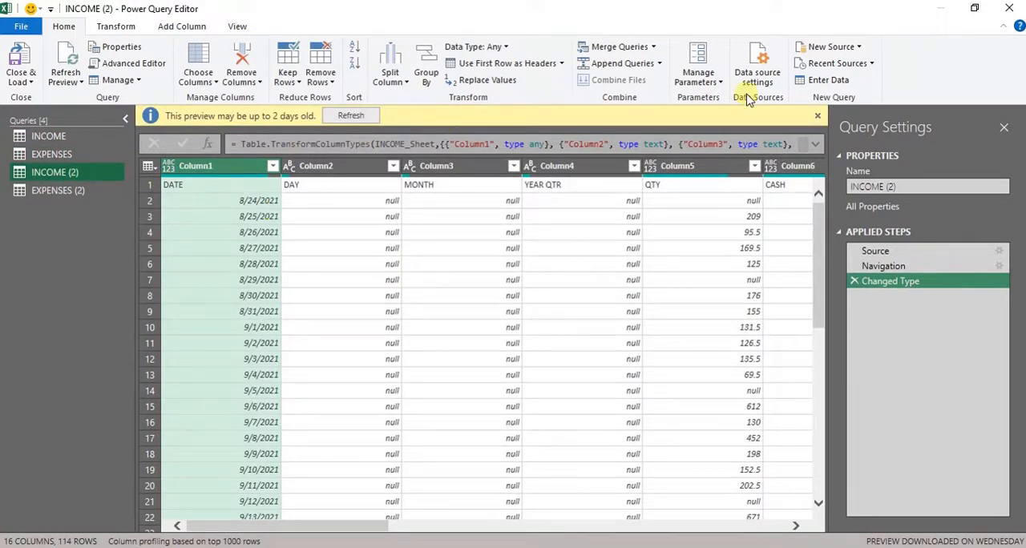
{"action": "left_click", "coordinate": [818, 118]}
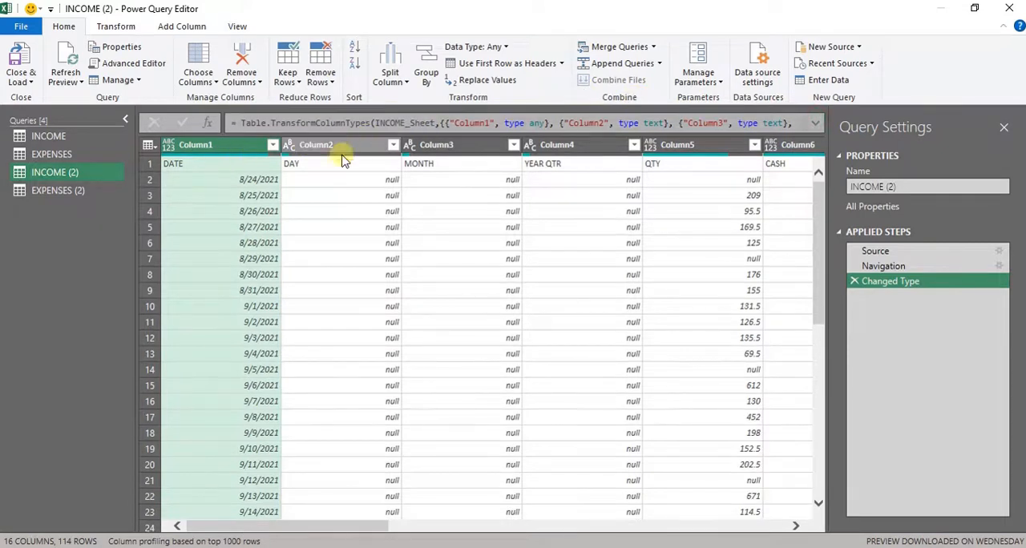
{"action": "left_click", "coordinate": [502, 64]}
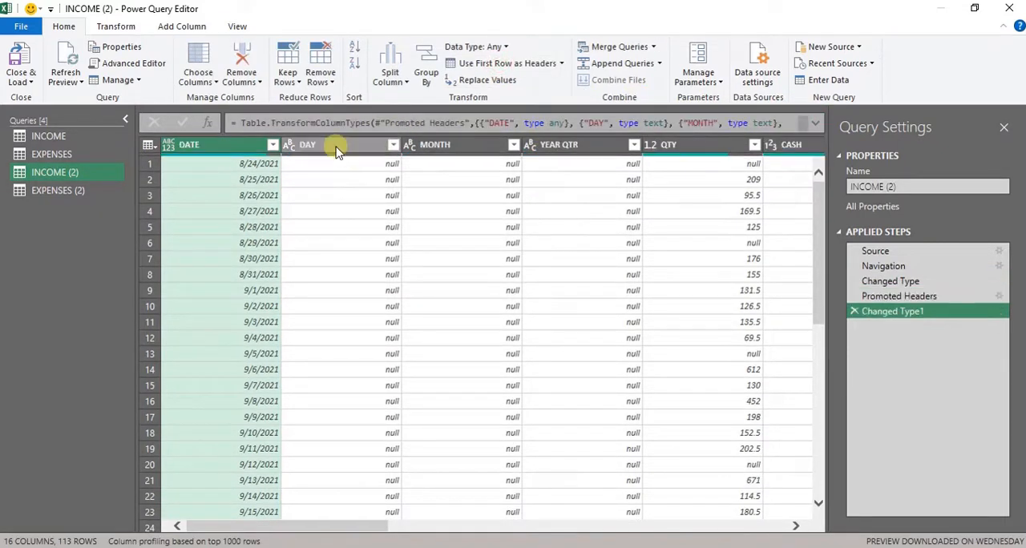
- Remove the DAY, MONTH and YEAR QTR columns from the INCOME (2) query
{"action": "left_click", "coordinate": [337, 148]}
{"action": "key", "text": "shift+Right"}
{"action": "key", "text": "shift+Right"}
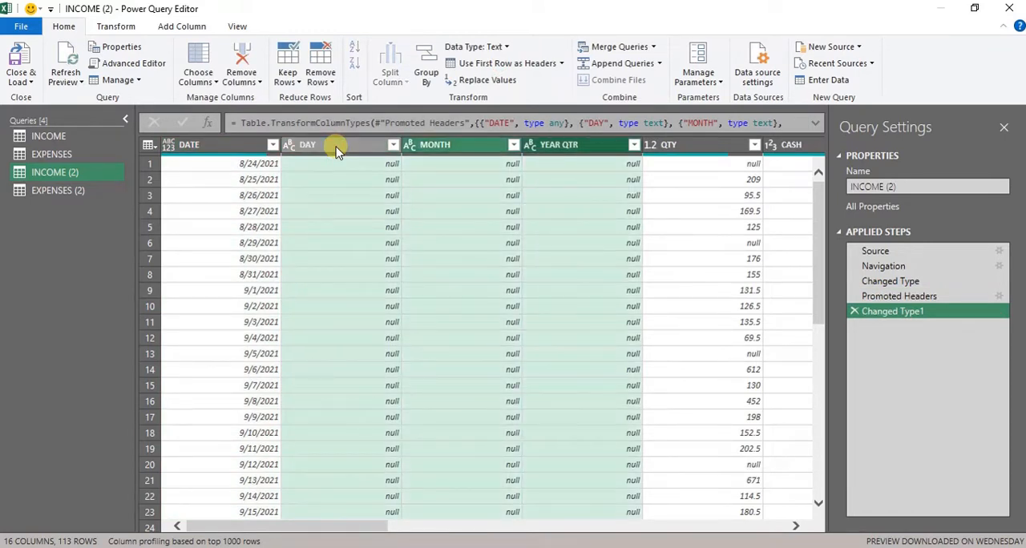
{"action": "left_click", "coordinate": [249, 61]}
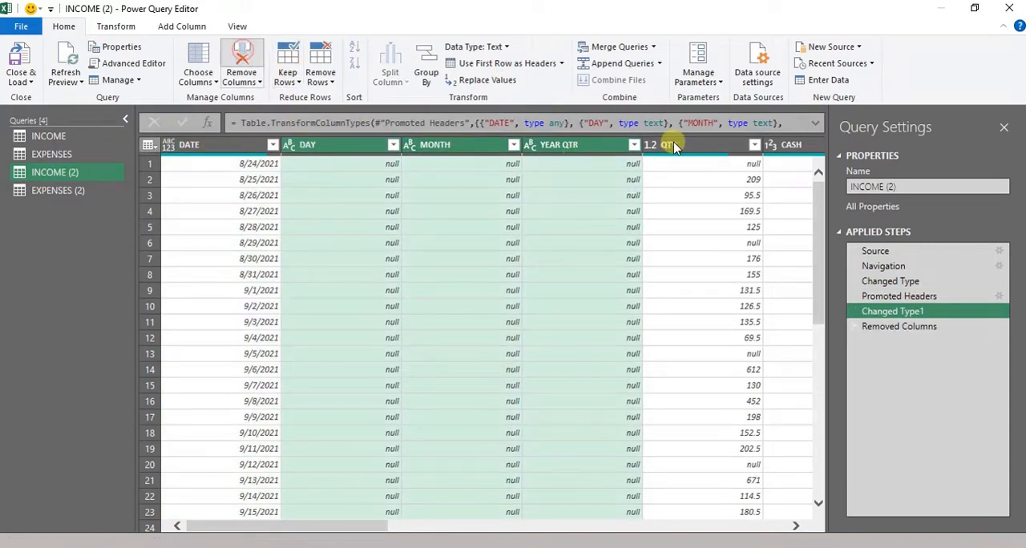
- Remove all columns after TOTAL from the INCOME (2) query, from UNIT through the last column
{"action": "key", "text": "Right"}
{"action": "key", "text": "Right"}
{"action": "key", "text": "Right"}
{"action": "key", "text": "Right"}
{"action": "key", "text": "Right"}
{"action": "key", "text": "Right"}
{"action": "key", "text": "Right"}
{"action": "key", "text": "Right"}
{"action": "key", "text": "Right"}
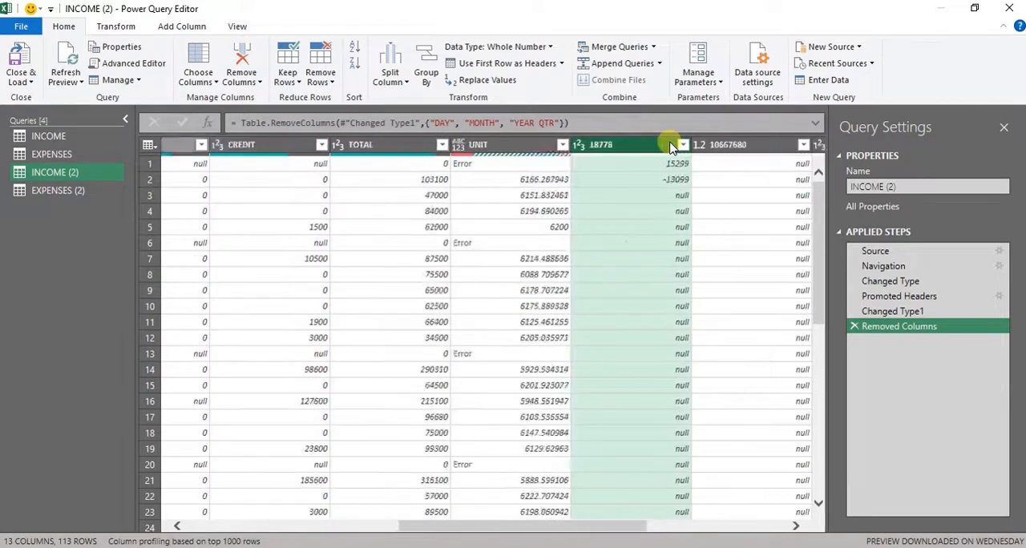
{"action": "key", "text": "Left"}
{"action": "key", "text": "Left"}
{"action": "key", "text": "Left"}
{"action": "key", "text": "Left"}
{"action": "key", "text": "Left"}
{"action": "key", "text": "Right"}
{"action": "key", "text": "Right"}
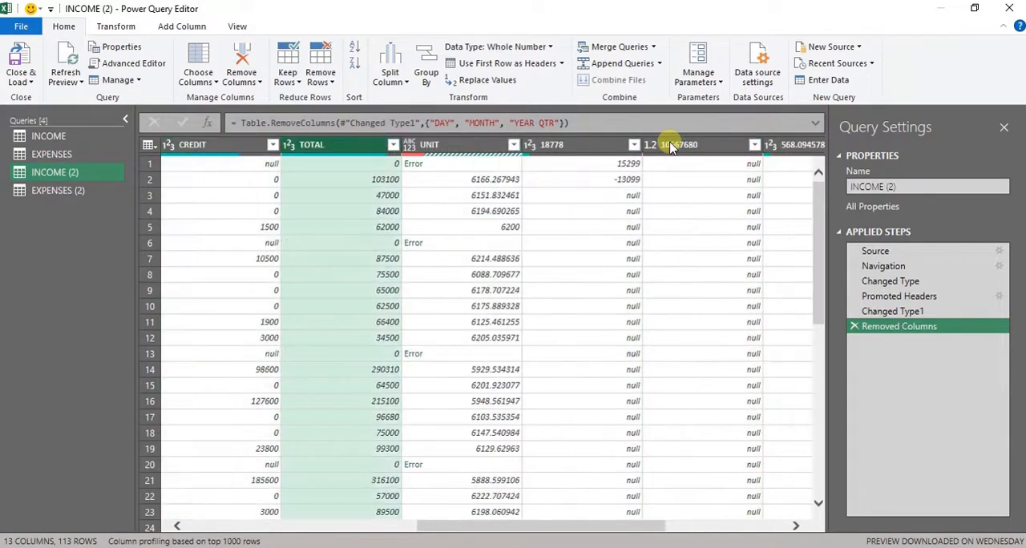
{"action": "key", "text": "shift+Right"}
{"action": "key", "text": "shift+Right"}
{"action": "key", "text": "shift+Right"}
{"action": "key", "text": "shift+Right"}
{"action": "key", "text": "shift+Right"}
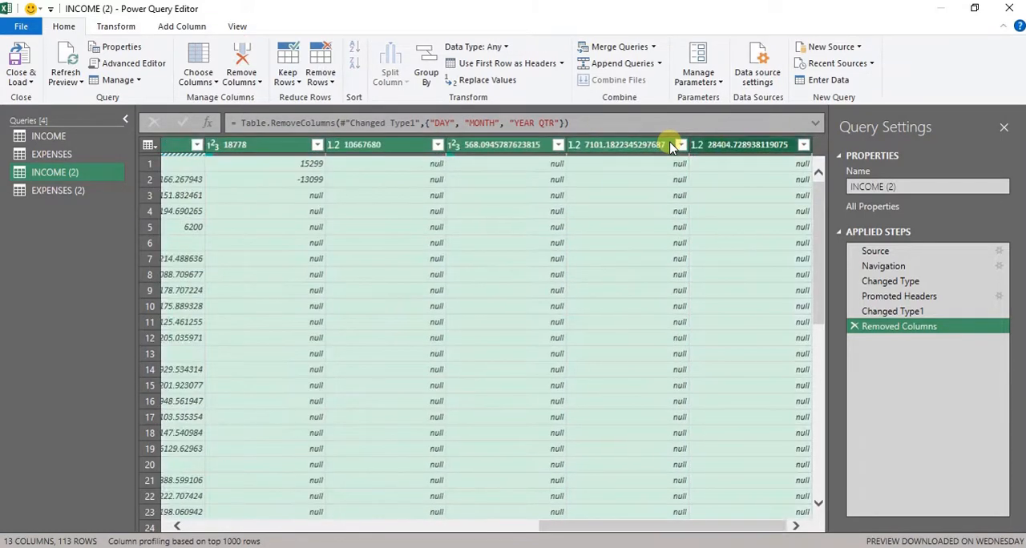
{"action": "left_click", "coordinate": [244, 61]}
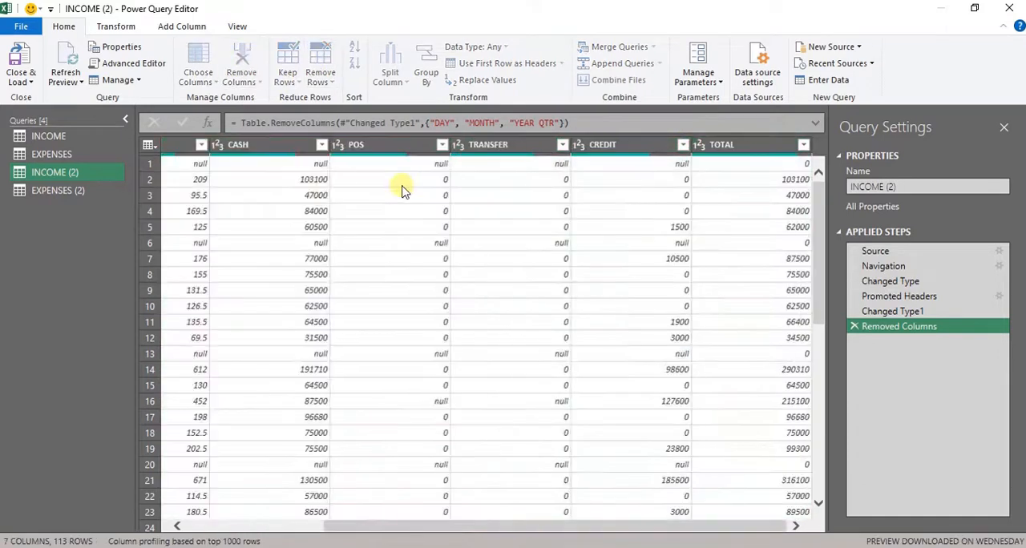
- Filter the TOTAL column of the INCOME (2) query to exclude null and 0 values
{"action": "left_click", "coordinate": [804, 144]}
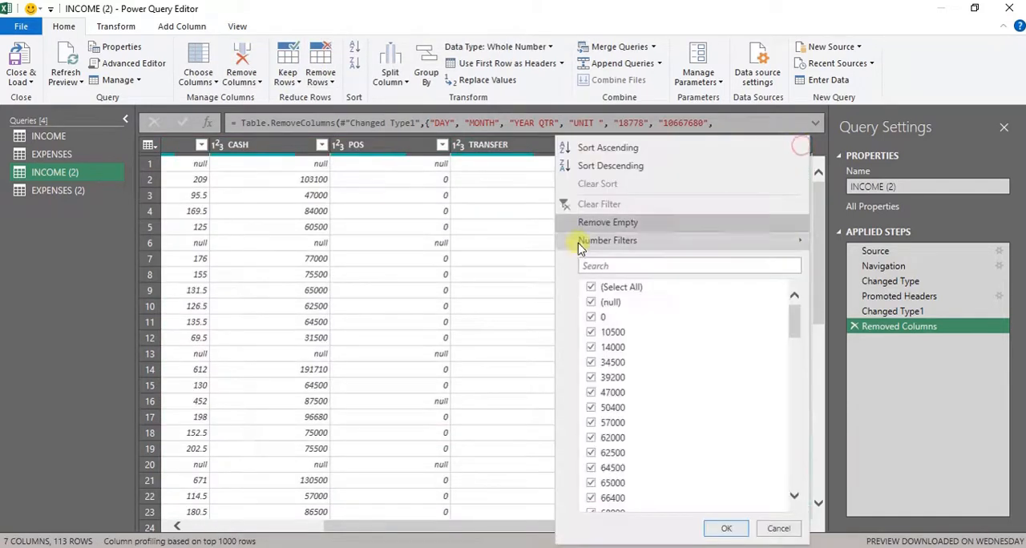
{"action": "left_click", "coordinate": [591, 319]}
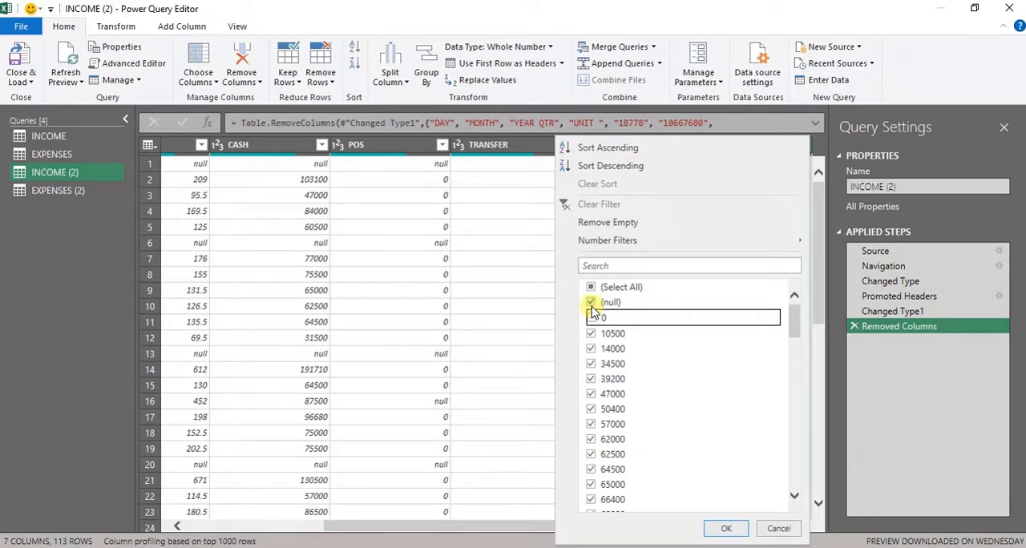
{"action": "left_click", "coordinate": [591, 302]}
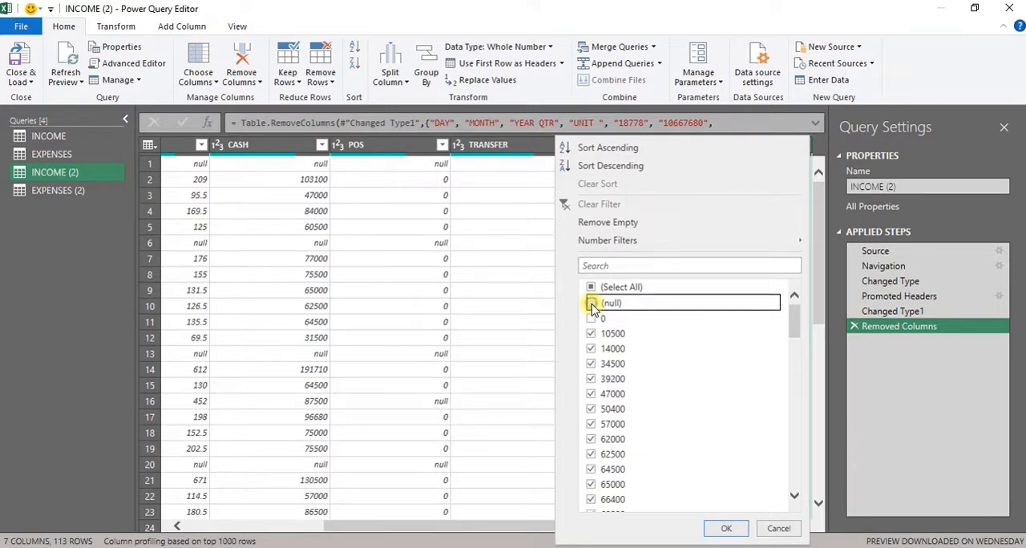
{"action": "left_click", "coordinate": [722, 529]}
- Filter the DATE column of the INCOME (2) query to exclude the PRESENT row
{"action": "left_click_drag", "start_coordinate": [821, 242], "coordinate": [821, 521]}
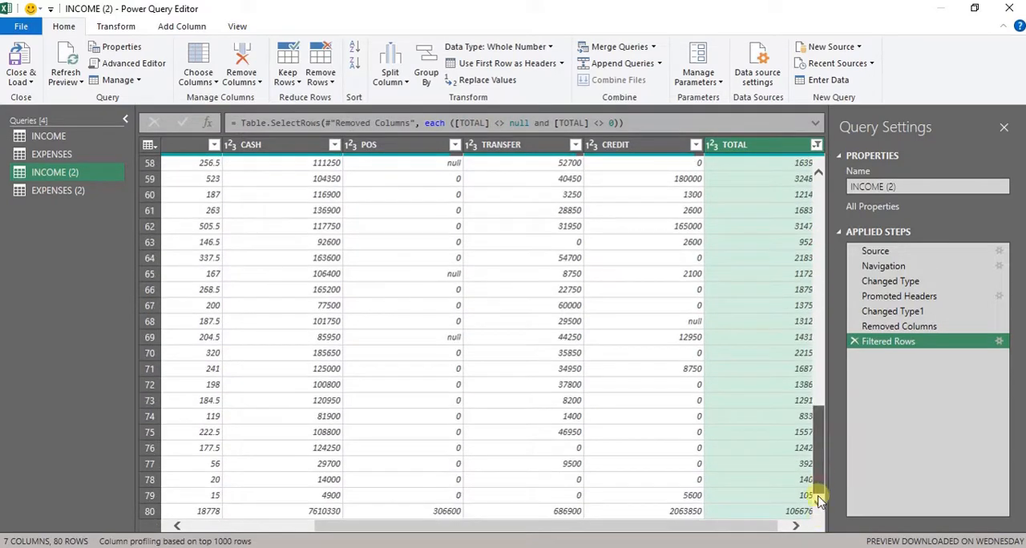
{"action": "left_click_drag", "start_coordinate": [694, 531], "coordinate": [484, 537]}
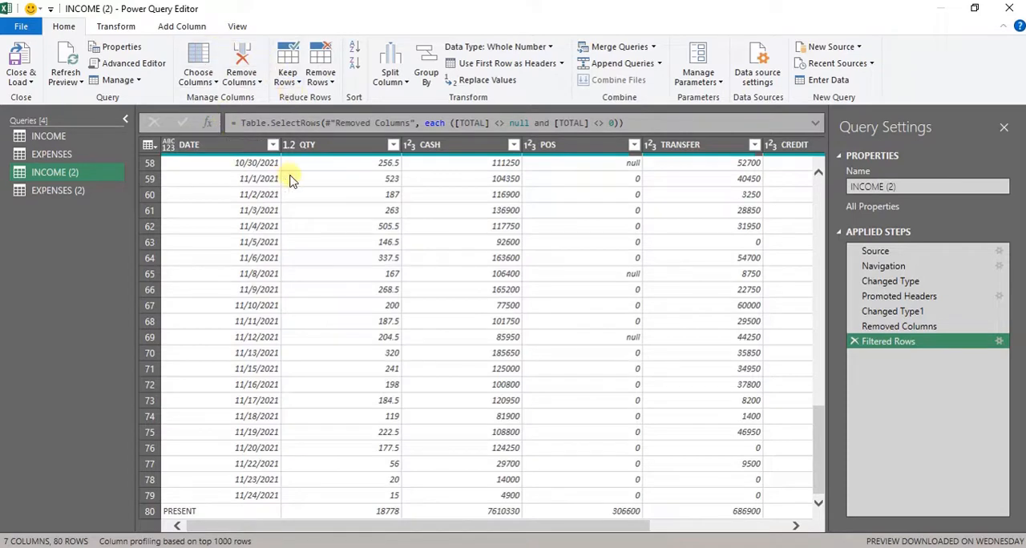
{"action": "left_click", "coordinate": [273, 146]}
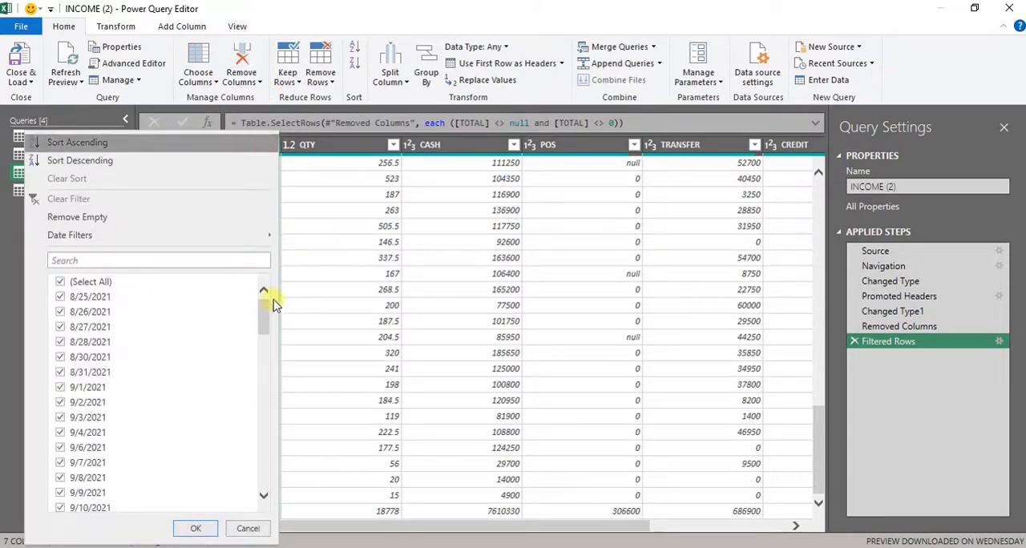
{"action": "left_click_drag", "start_coordinate": [267, 312], "coordinate": [268, 469]}
{"action": "left_click", "coordinate": [90, 505]}
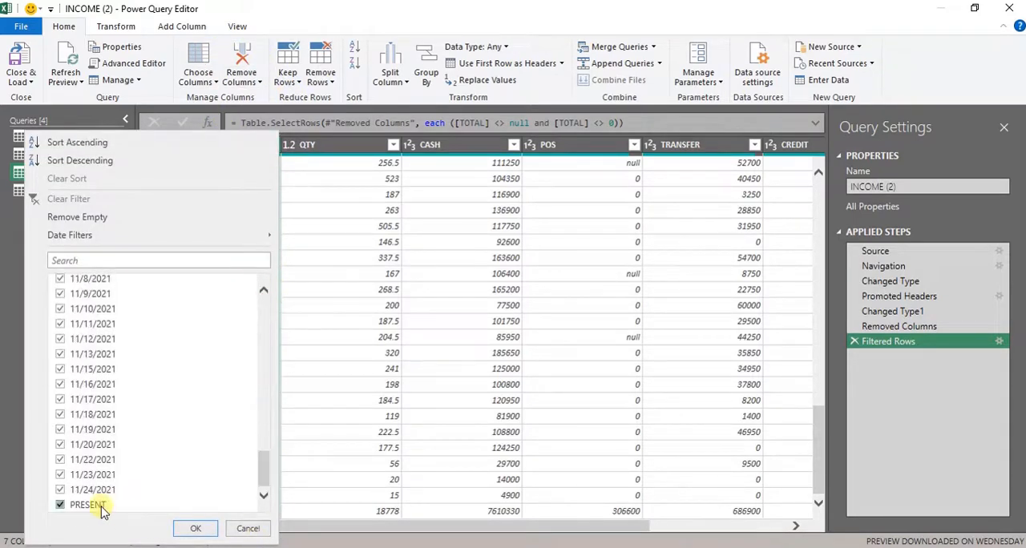
{"action": "left_click", "coordinate": [198, 530]}
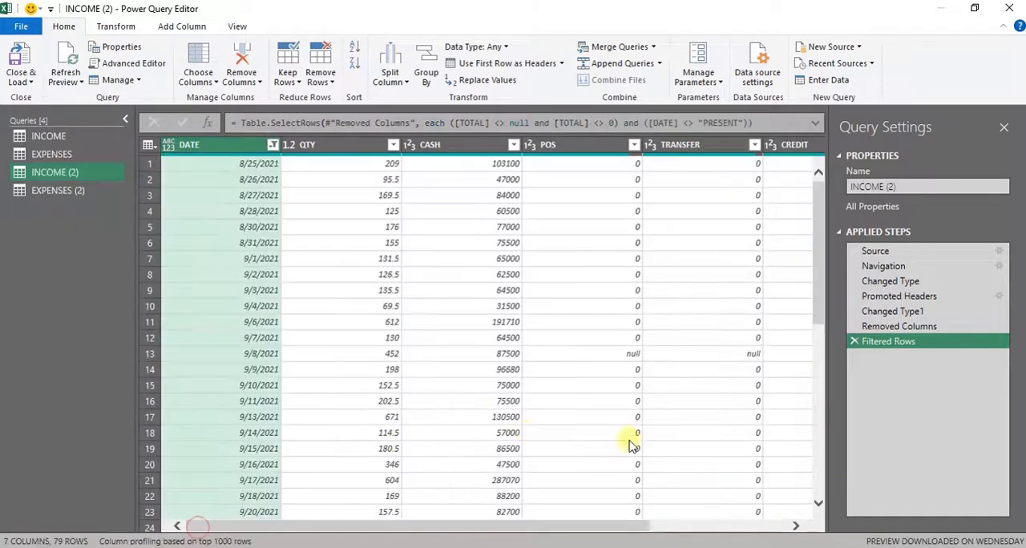
- Replace null with 0 in the CASH, POS, TRANSFER and CREDIT columns of the INCOME (2) query
{"action": "left_click_drag", "start_coordinate": [533, 527], "coordinate": [164, 369]}
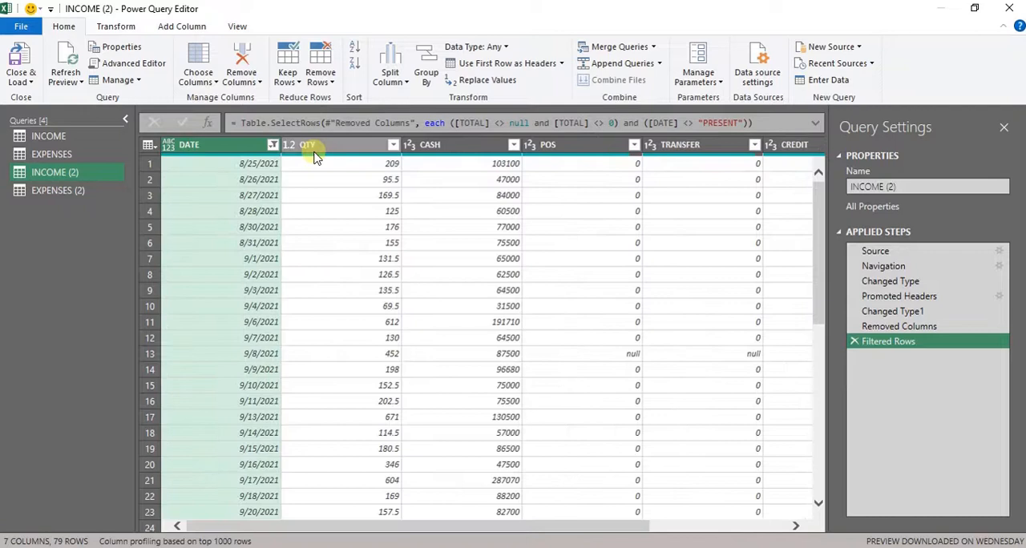
{"action": "left_click", "coordinate": [433, 145]}
{"action": "key", "text": "shift+Right"}
{"action": "key", "text": "shift+Right"}
{"action": "key", "text": "shift+Right"}
{"action": "key", "text": "shift+Right"}
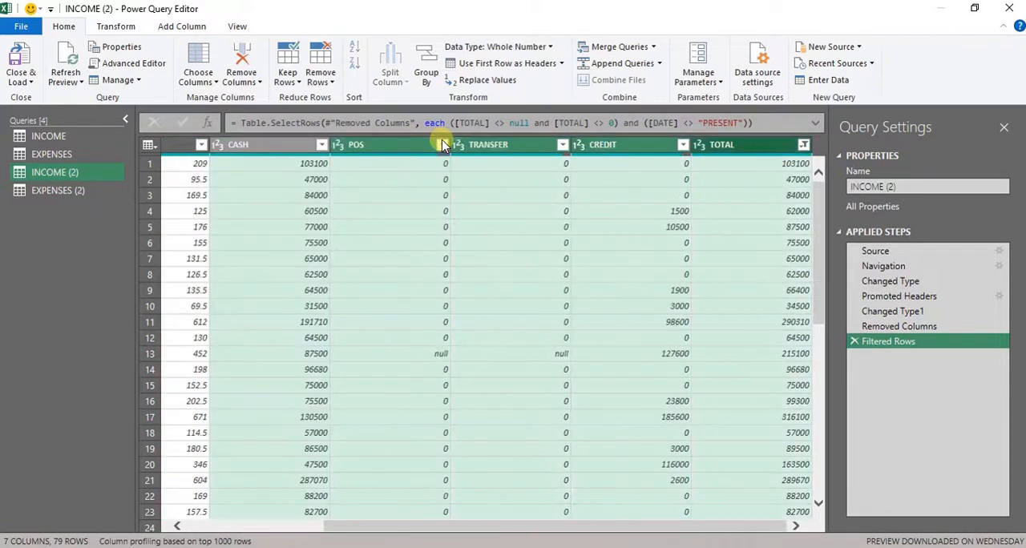
{"action": "left_click", "coordinate": [498, 81]}
{"action": "type", "text": "n"}
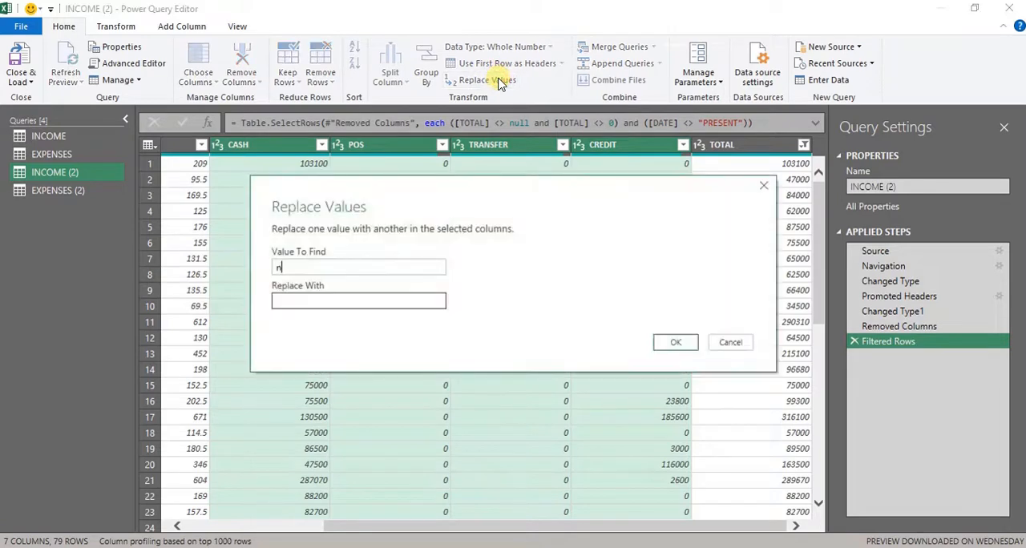
{"action": "type", "text": "ull"}
{"action": "left_click", "coordinate": [338, 297]}
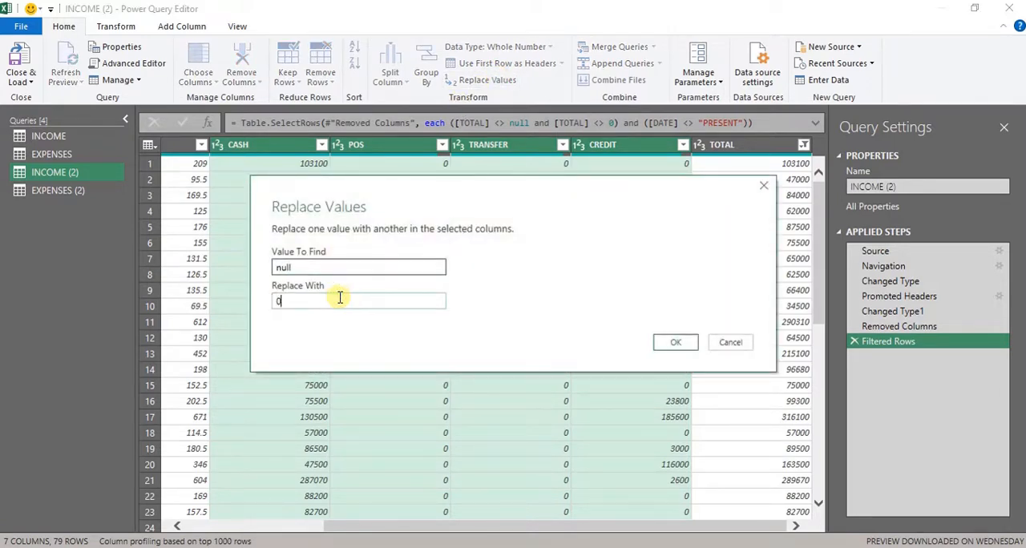
{"action": "key", "text": "Return"}
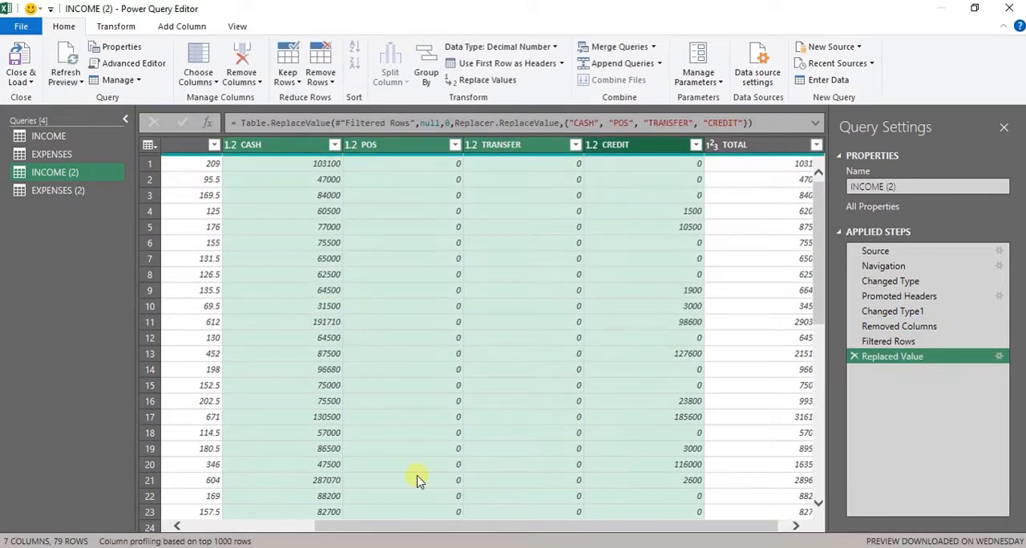
- Dismiss the preview notice in the EXPENSES (2) query and use its first row as headers
{"action": "left_click", "coordinate": [81, 191]}
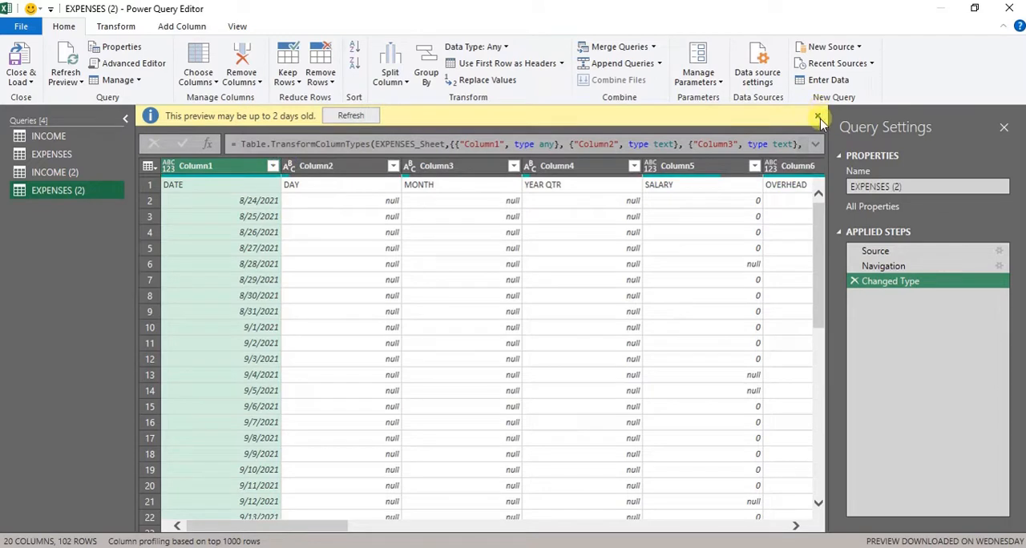
{"action": "left_click", "coordinate": [818, 118]}
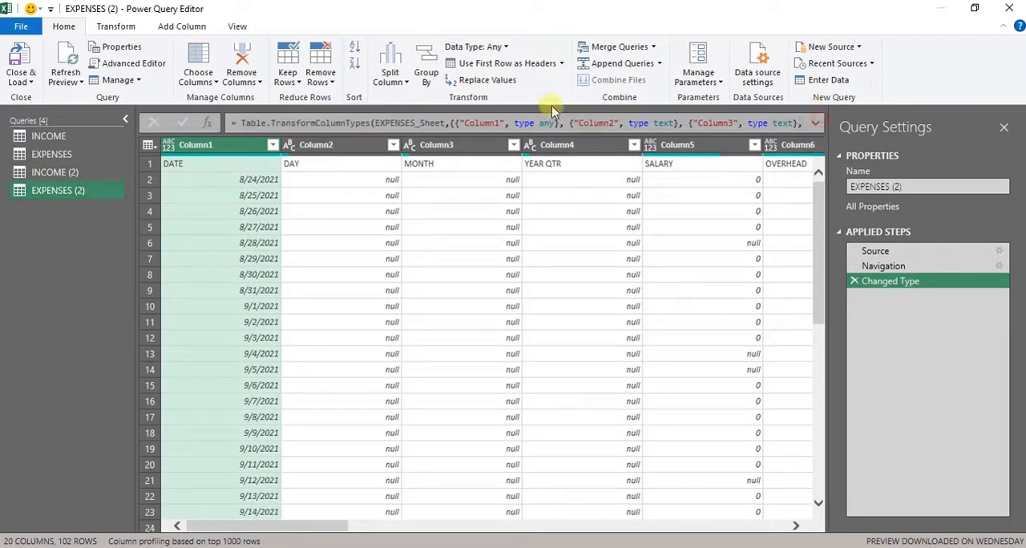
{"action": "left_click", "coordinate": [518, 71]}
- Remove the DAY, MONTH and YEAR QTR columns from the EXPENSES (2) query
{"action": "left_click", "coordinate": [317, 144]}
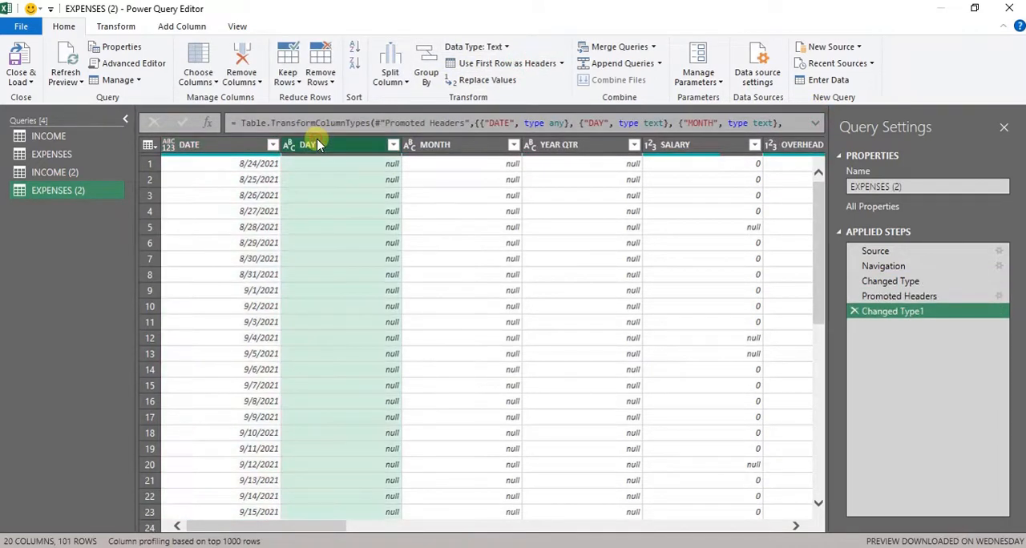
{"action": "key", "text": "shift+Right"}
{"action": "key", "text": "shift+Right"}
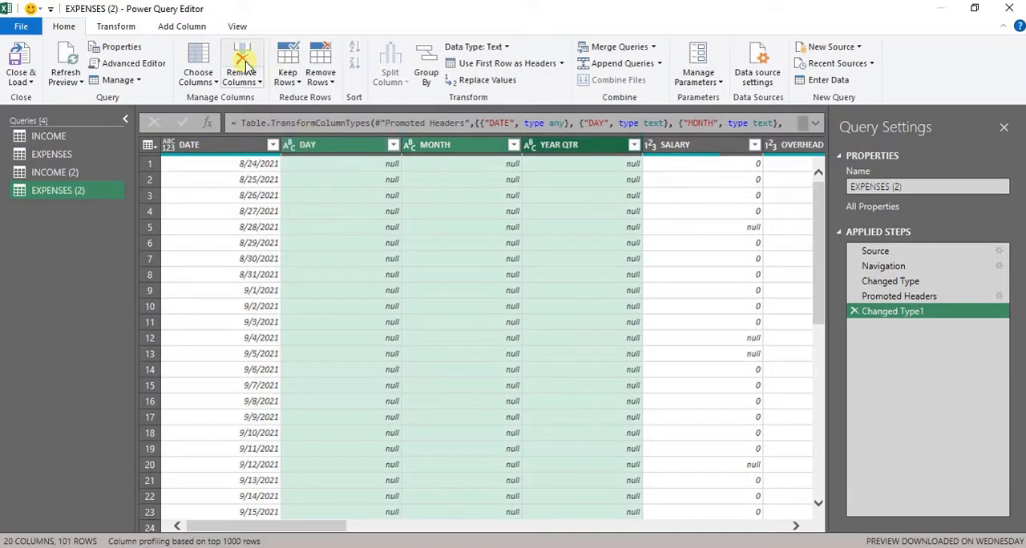
{"action": "left_click", "coordinate": [244, 63]}
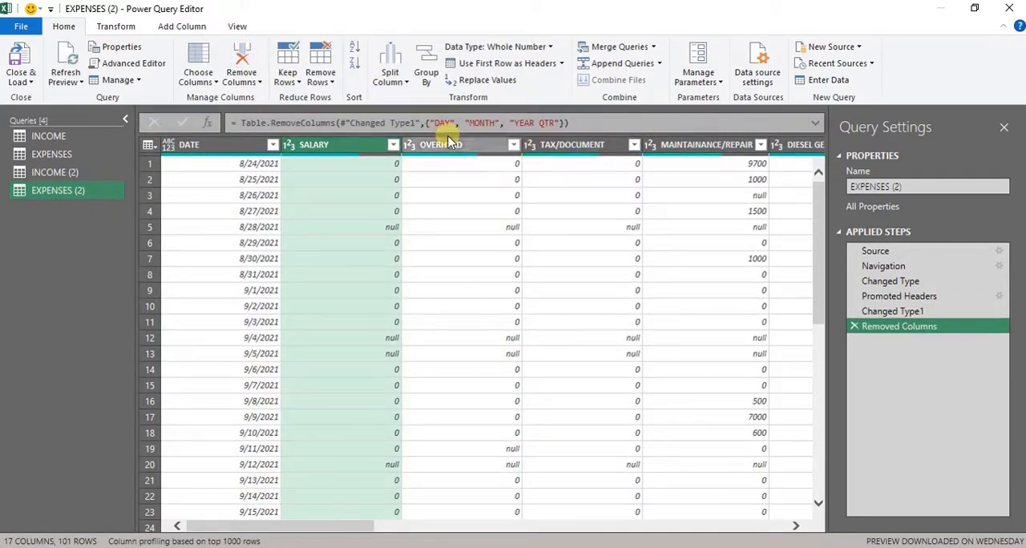
- Remove all columns after TOTAL from the EXPENSES (2) query, from PRESENT through Column20
{"action": "key", "text": "Right"}
{"action": "key", "text": "Right"}
{"action": "key", "text": "Right"}
{"action": "key", "text": "Right"}
{"action": "key", "text": "Right"}
{"action": "key", "text": "Right"}
{"action": "key", "text": "Right"}
{"action": "key", "text": "Right"}
{"action": "key", "text": "Right"}
{"action": "key", "text": "Right"}
{"action": "key", "text": "Right"}
{"action": "key", "text": "Right"}
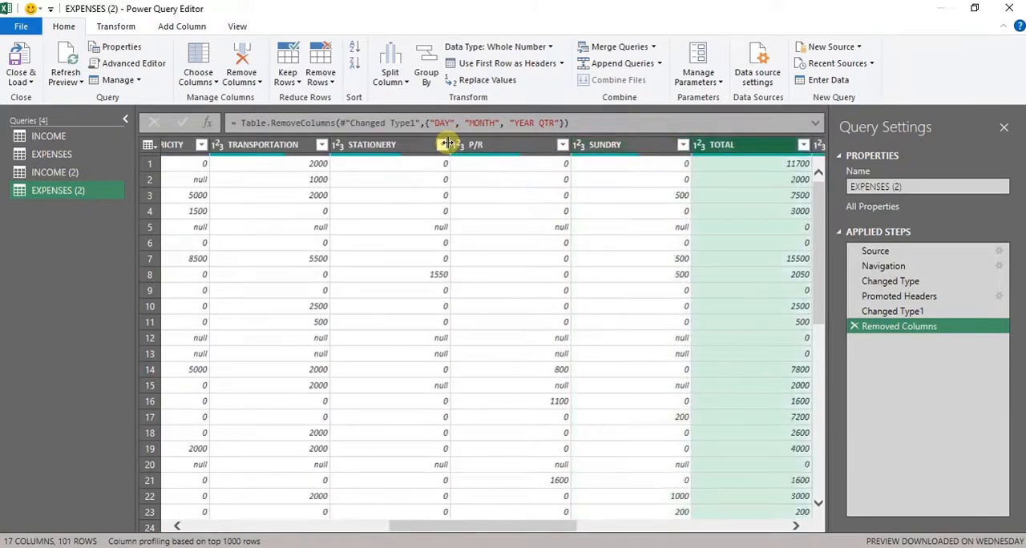
{"action": "key", "text": "Left"}
{"action": "key", "text": "shift+Right"}
{"action": "key", "text": "shift+Right"}
{"action": "key", "text": "shift+Right"}
{"action": "key", "text": "shift+Right"}
{"action": "key", "text": "shift+Right"}
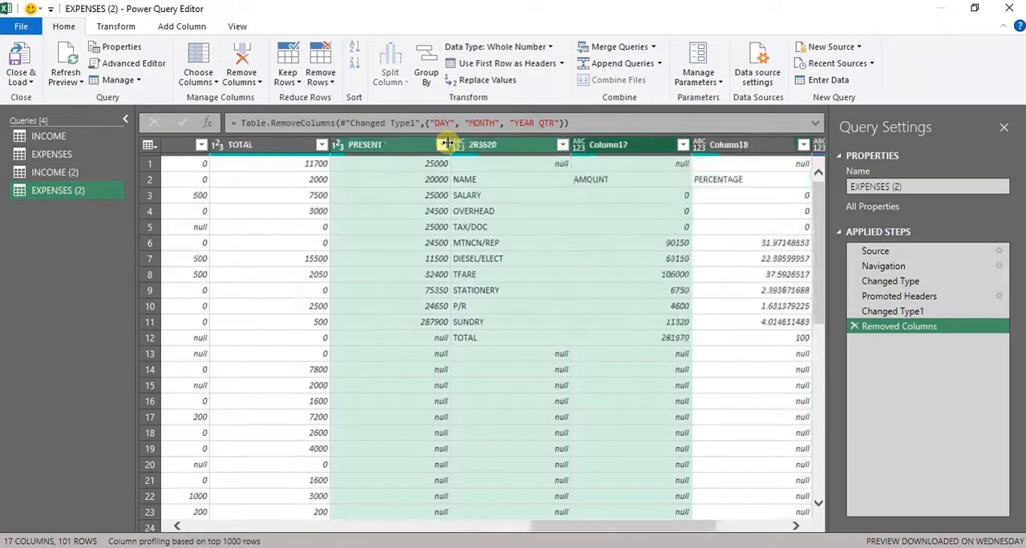
{"action": "left_click", "coordinate": [241, 60]}
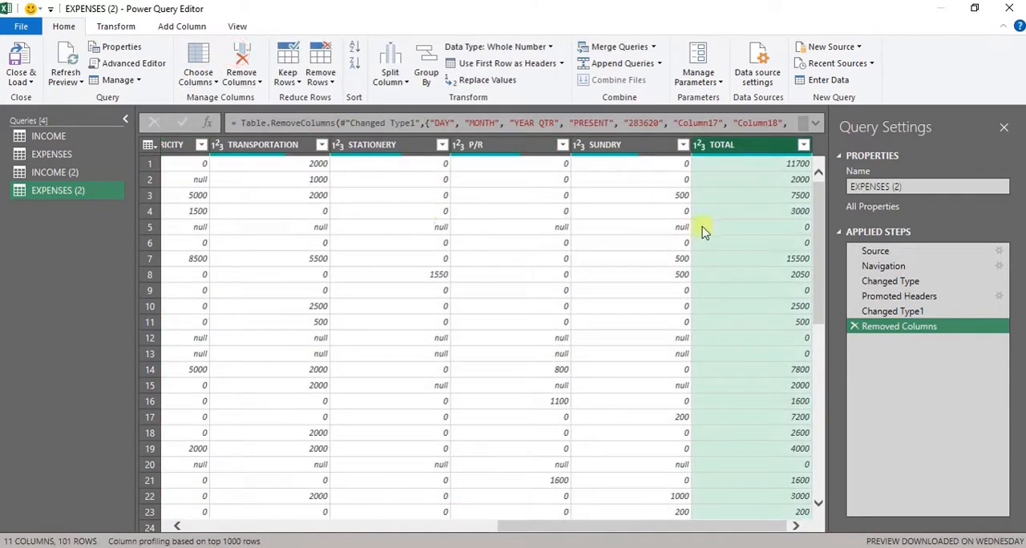
- Filter the TOTAL column of the EXPENSES (2) query to exclude 0 values
{"action": "left_click", "coordinate": [803, 144]}
{"action": "left_click", "coordinate": [591, 292]}
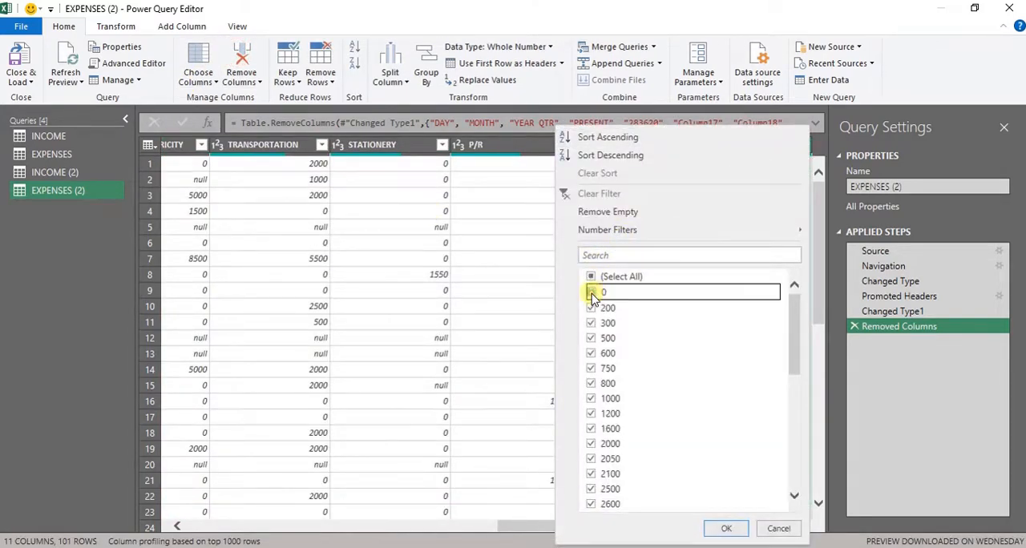
{"action": "left_click", "coordinate": [731, 530]}
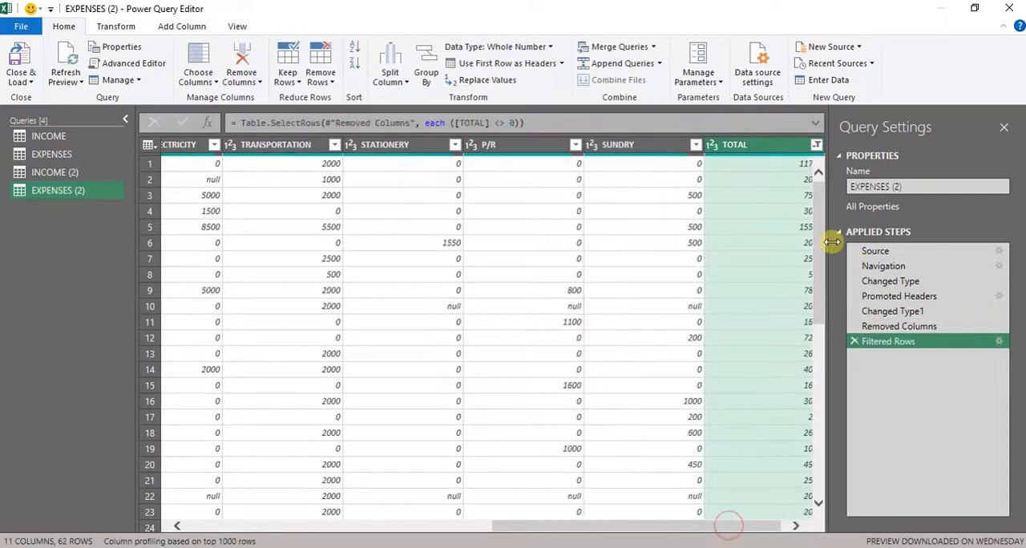
- Filter the DATE column of the EXPENSES (2) query to exclude the PRESENT row
{"action": "left_click_drag", "start_coordinate": [826, 241], "coordinate": [818, 529]}
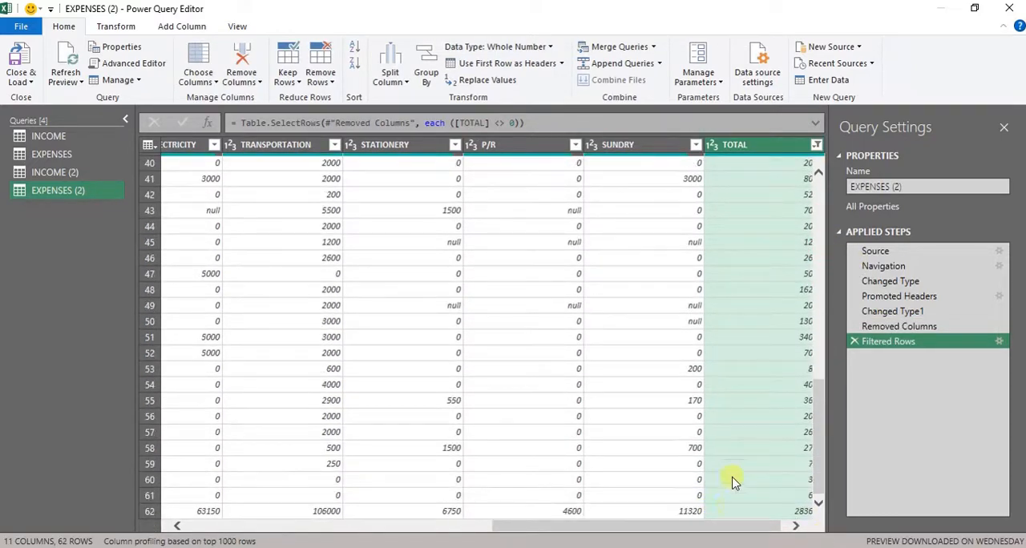
{"action": "left_click_drag", "start_coordinate": [736, 529], "coordinate": [433, 526]}
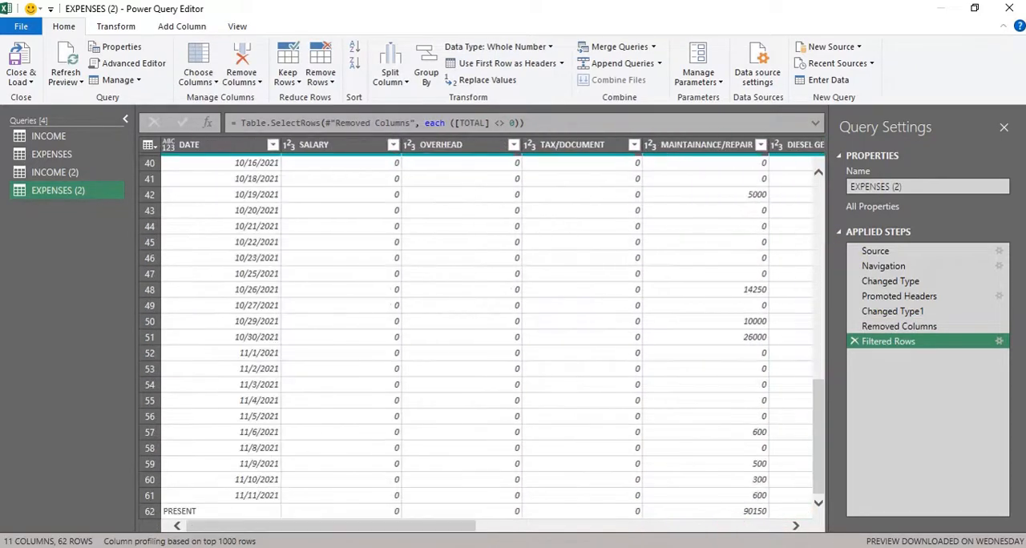
{"action": "left_click", "coordinate": [273, 145]}
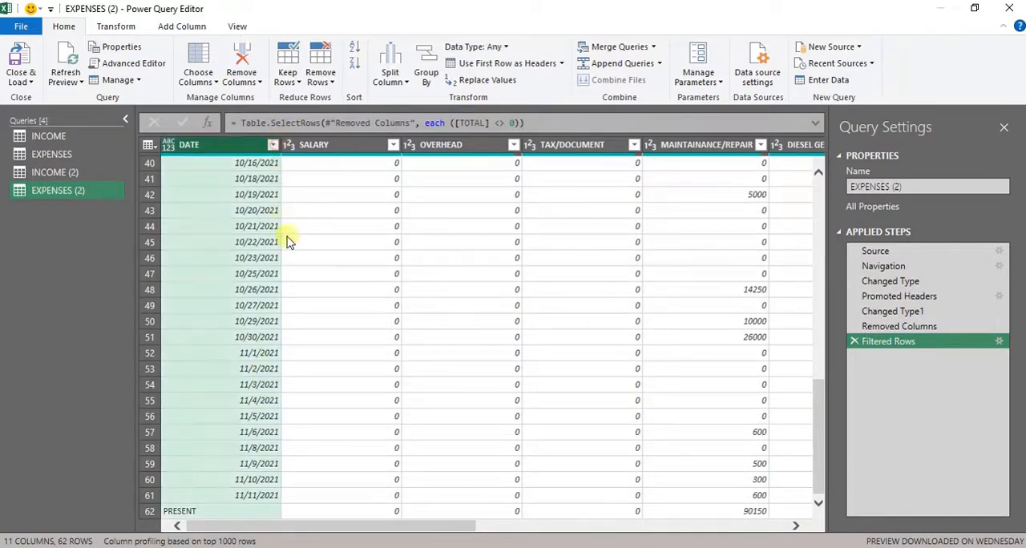
{"action": "scroll", "coordinate": [263, 316], "scroll_direction": "down", "scroll_amount": 10}
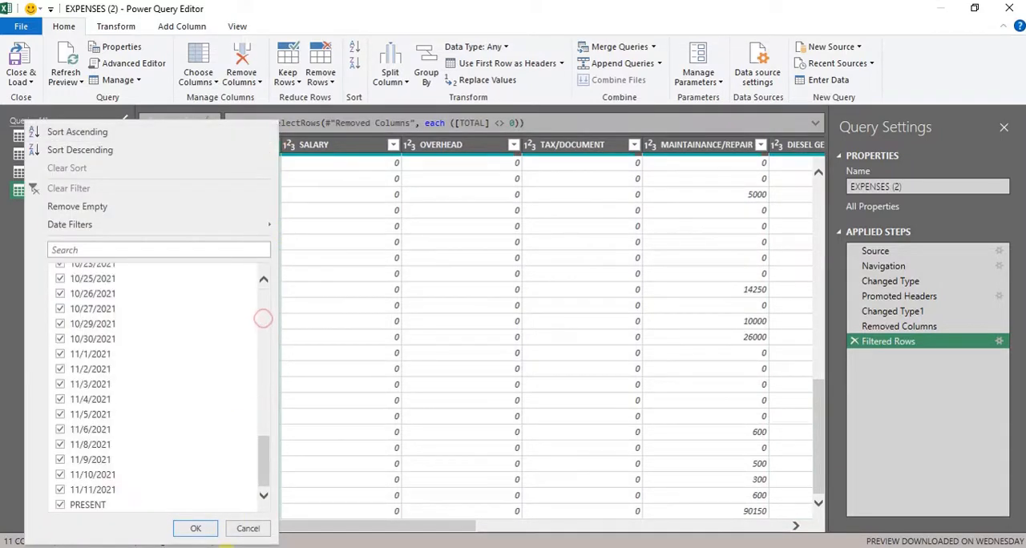
{"action": "left_click", "coordinate": [196, 528]}
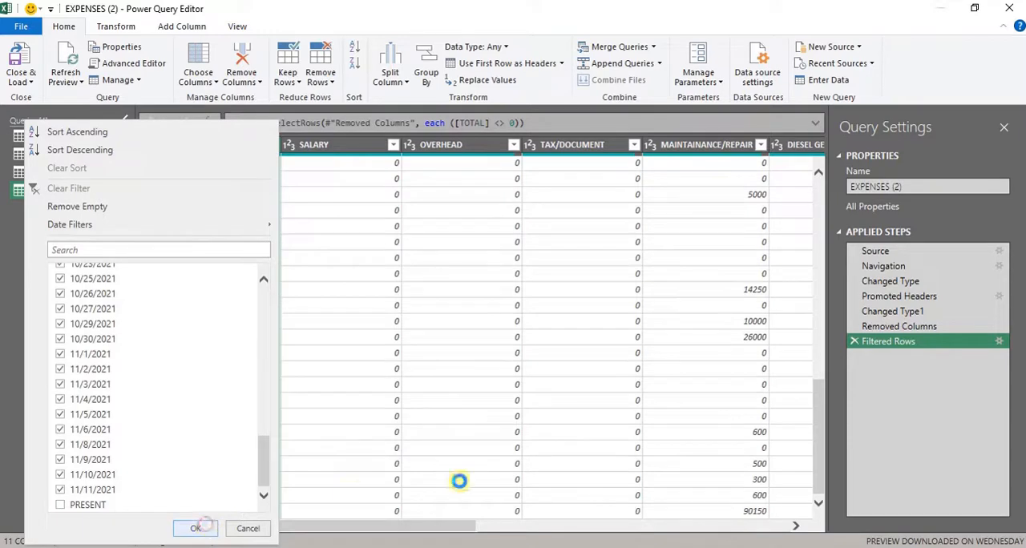
- Replace null with 0 in all columns from SALARY through SUNDRY of the EXPENSES (2) query
{"action": "left_click", "coordinate": [362, 160]}
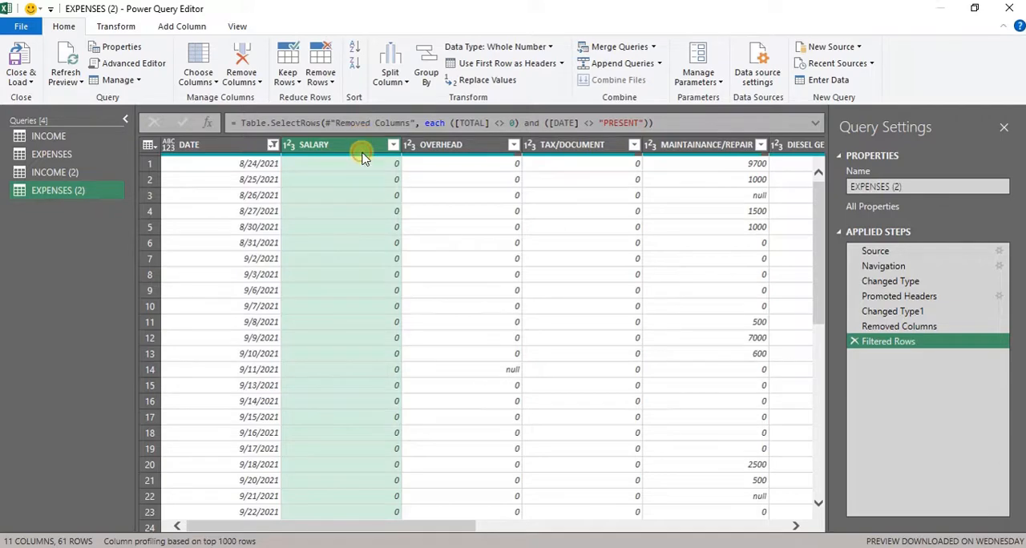
{"action": "key", "text": "shift+Right"}
{"action": "key", "text": "shift+Right"}
{"action": "key", "text": "shift+Right"}
{"action": "key", "text": "shift+Right"}
{"action": "key", "text": "shift+Right"}
{"action": "key", "text": "shift+Right"}
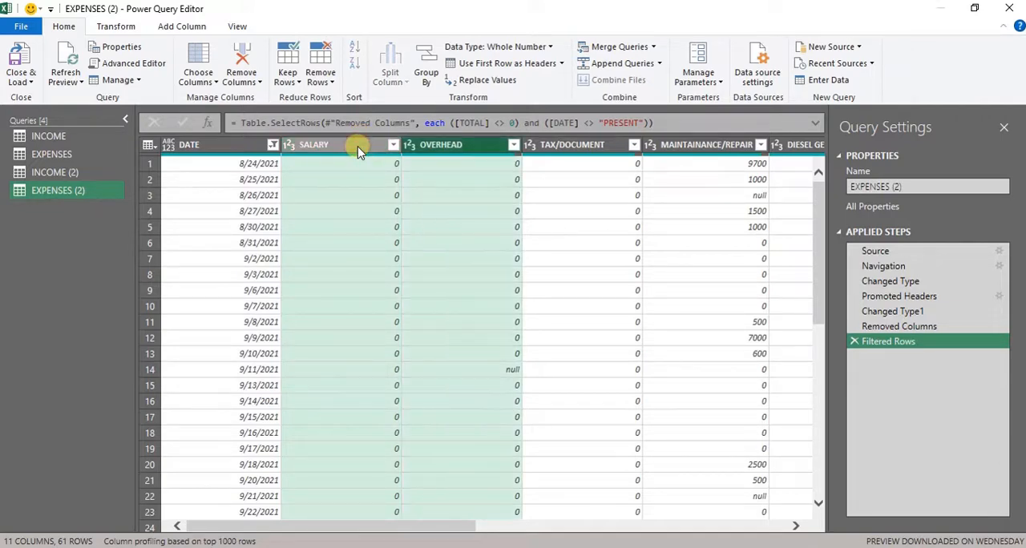
{"action": "key", "text": "shift+Right"}
{"action": "key", "text": "shift+Right"}
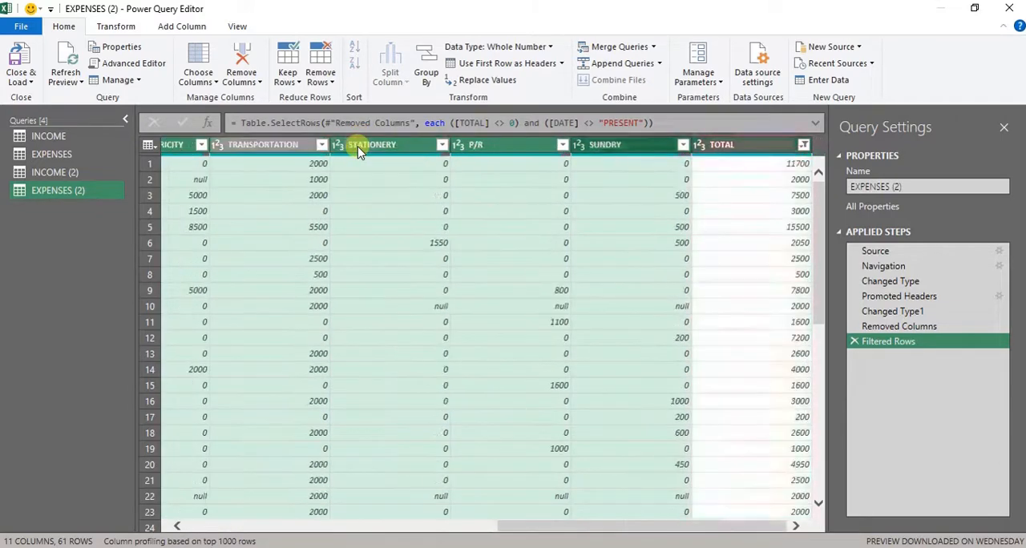
{"action": "key", "text": "shift+Left"}
{"action": "key", "text": "shift+Right"}
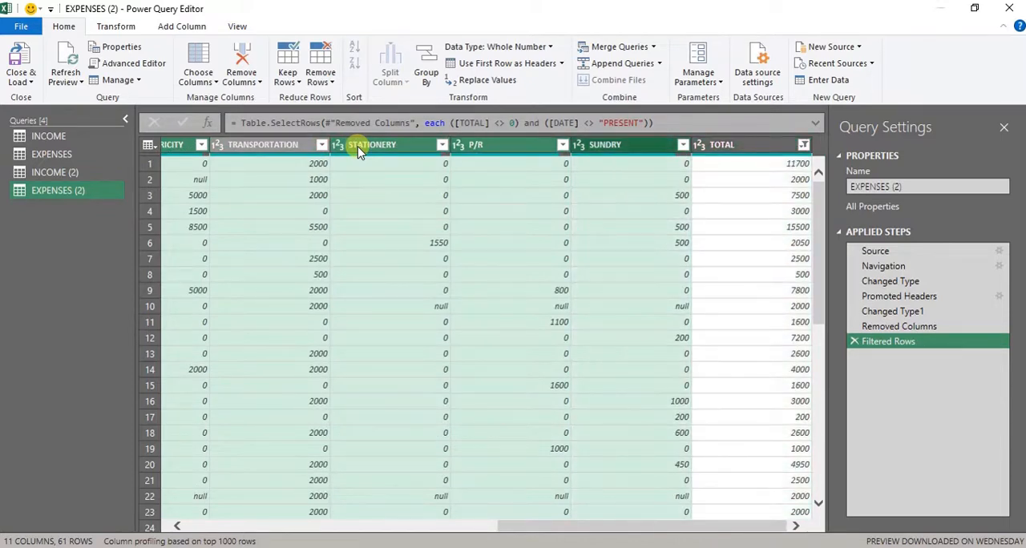
{"action": "left_click", "coordinate": [485, 80]}
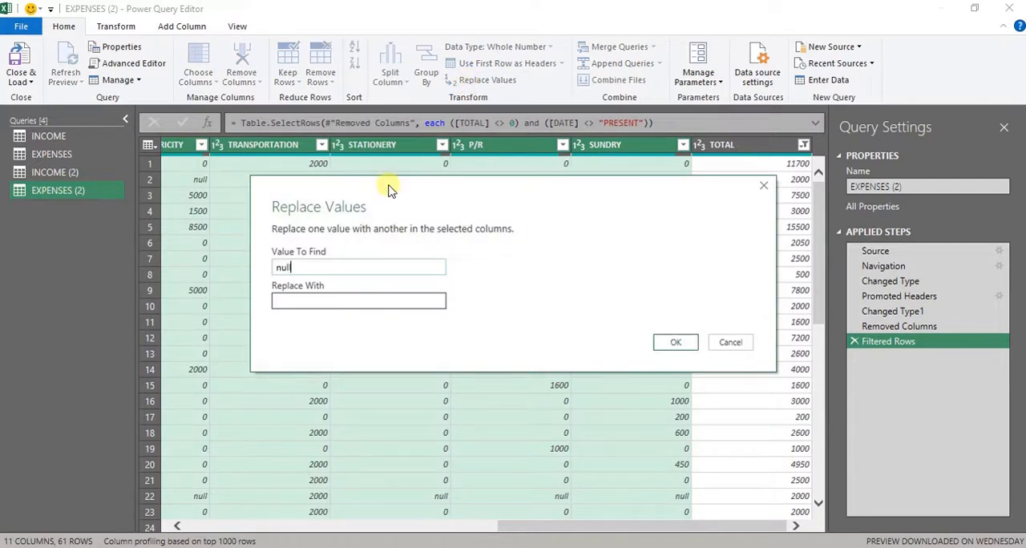
{"action": "left_click", "coordinate": [347, 301]}
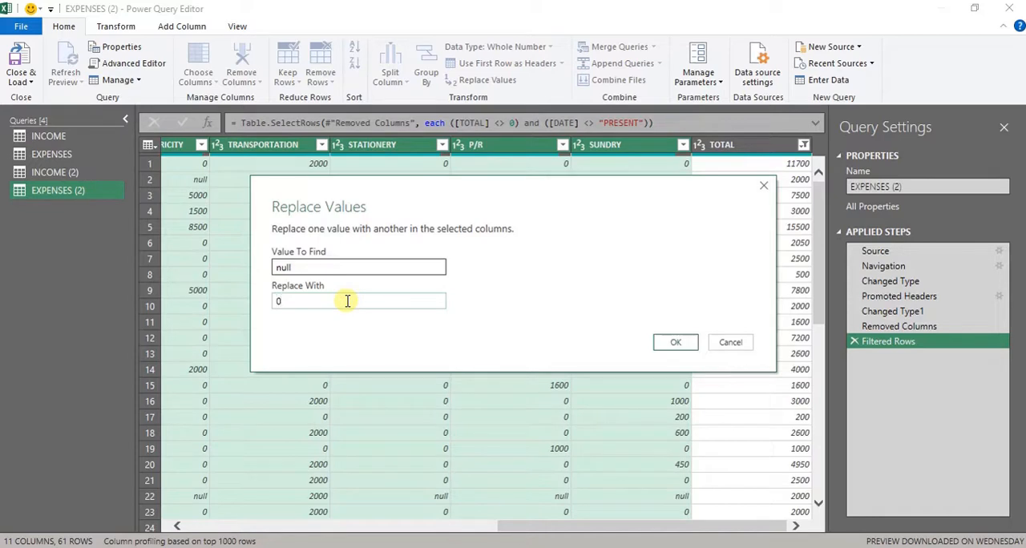
{"action": "left_click", "coordinate": [691, 346]}
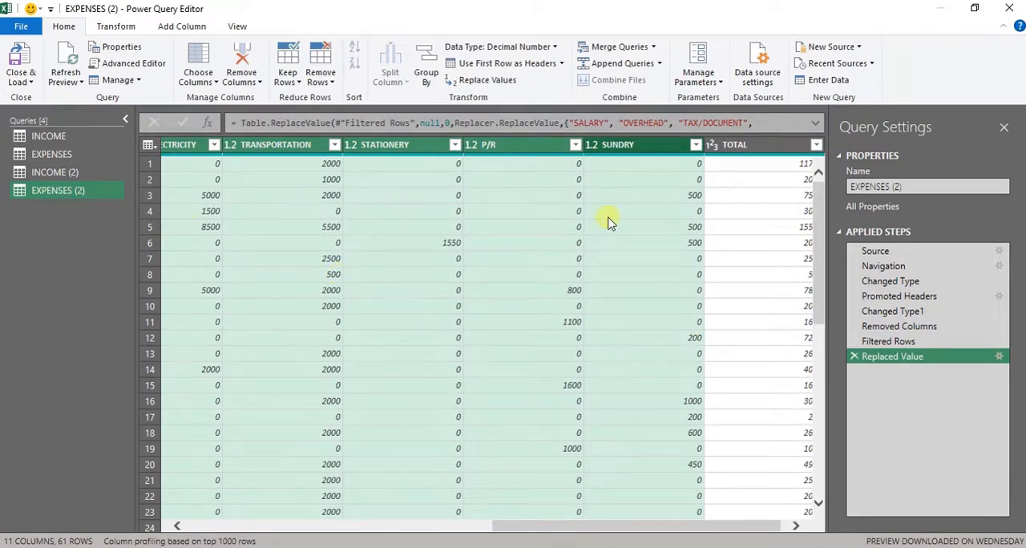
- Start adding a new data source to the query editor
{"action": "left_click", "coordinate": [832, 50]}
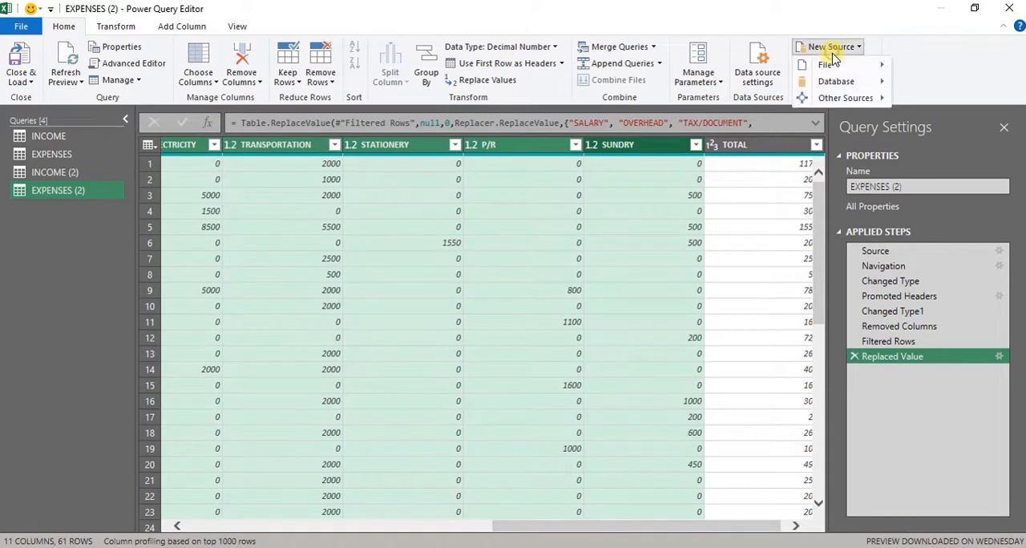
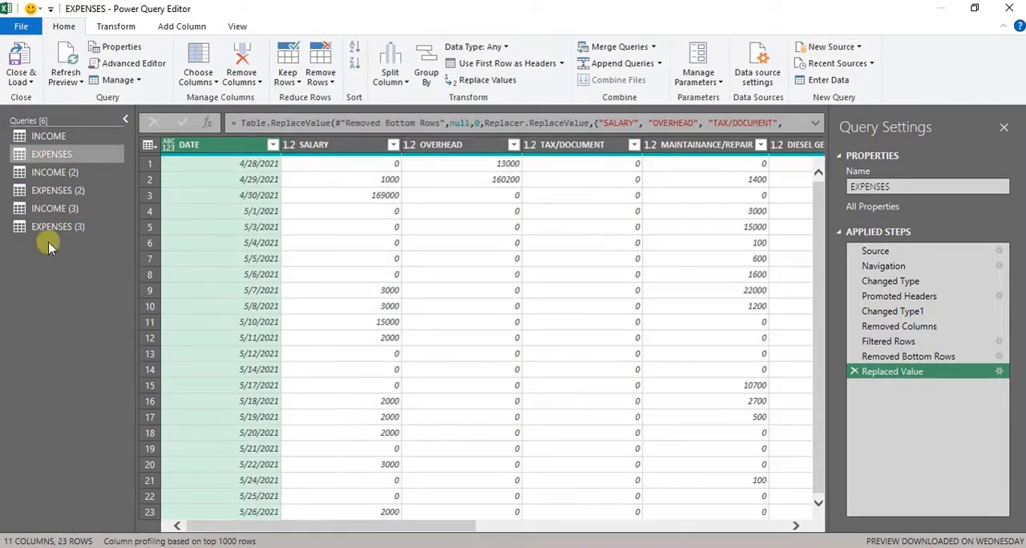
- Review the cleaned income and expense queries, and set the DATE column of the INCOME query to the Date type
{"action": "left_click", "coordinate": [76, 212]}
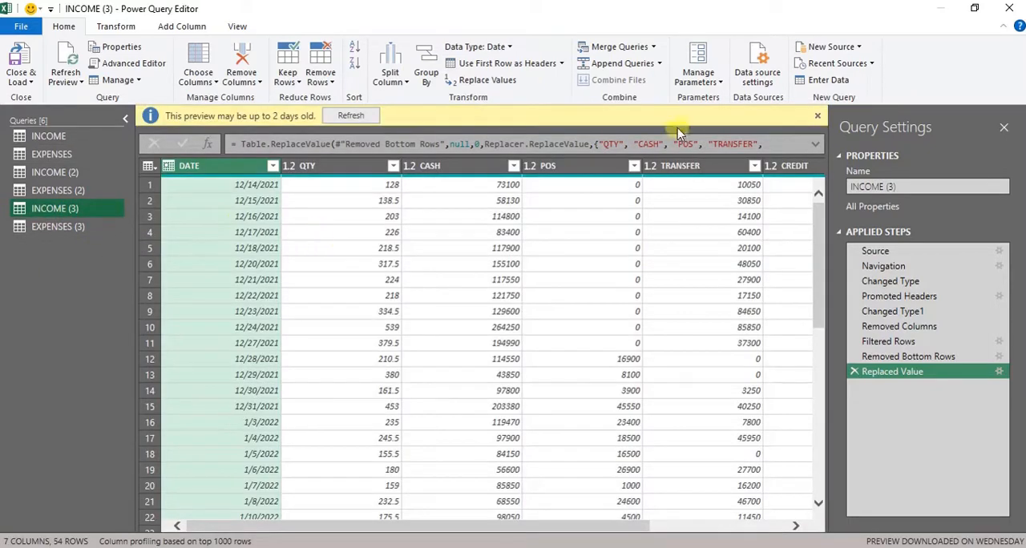
{"action": "left_click", "coordinate": [817, 115]}
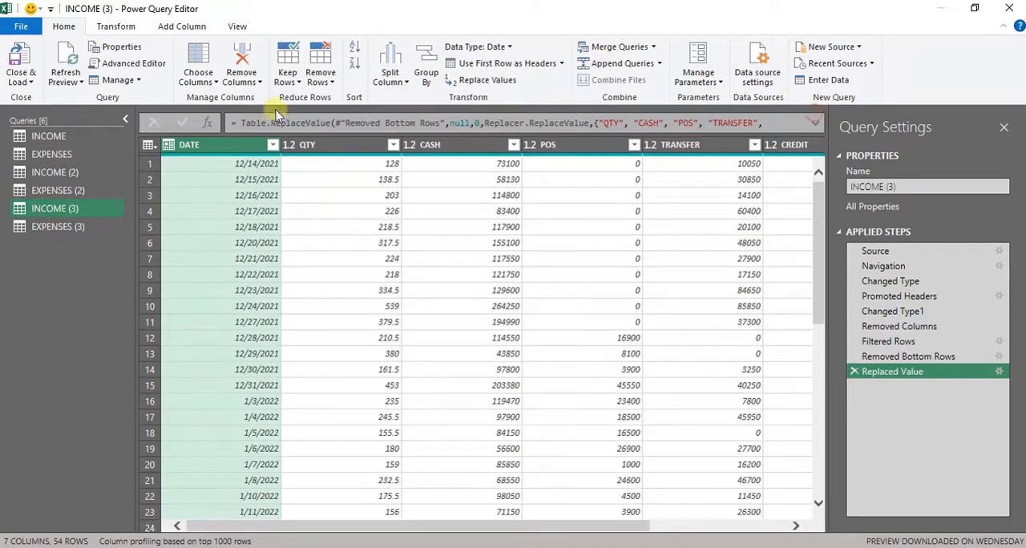
{"action": "left_click", "coordinate": [80, 225]}
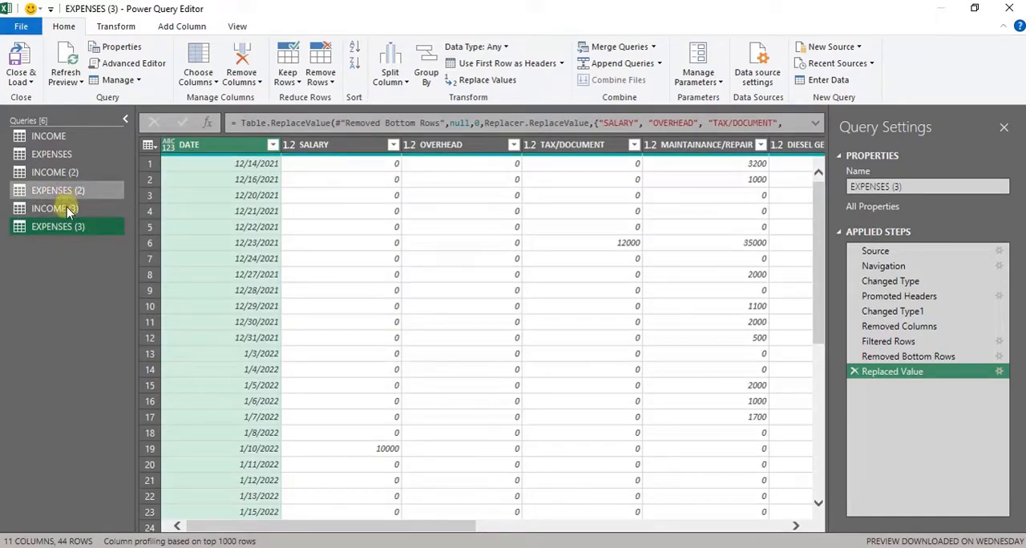
{"action": "left_click", "coordinate": [53, 139]}
{"action": "left_click", "coordinate": [72, 172]}
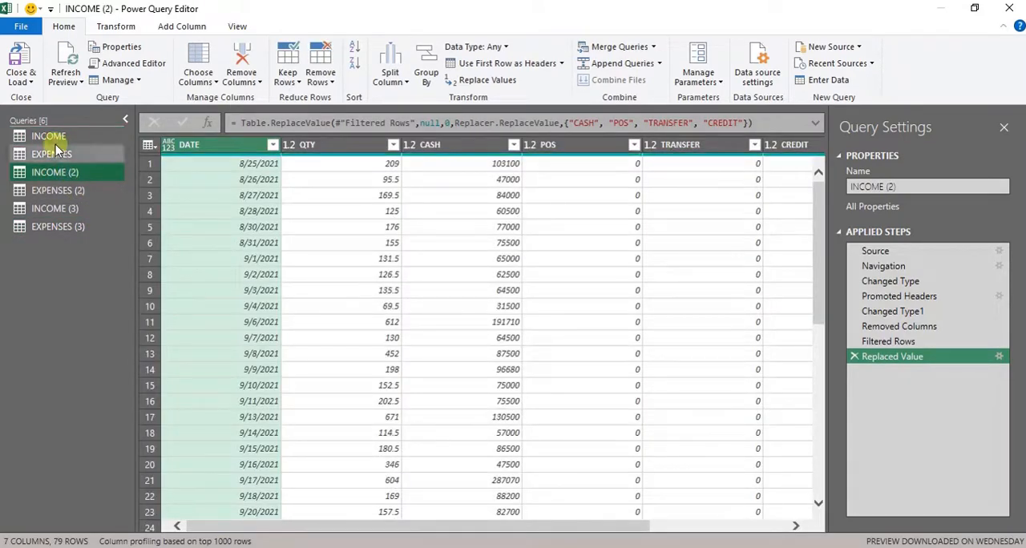
{"action": "left_click", "coordinate": [53, 139]}
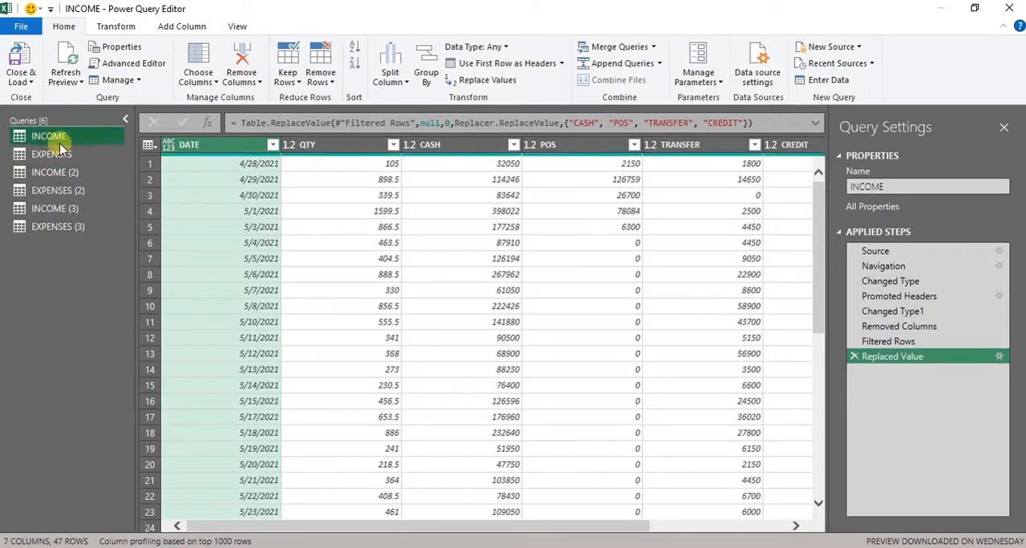
{"action": "left_click", "coordinate": [169, 148]}
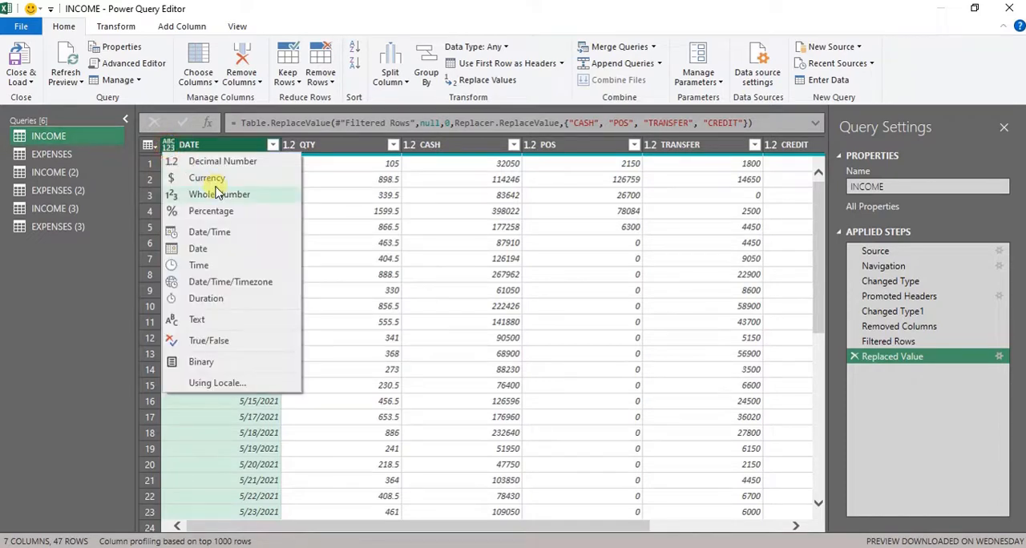
{"action": "left_click", "coordinate": [201, 248]}
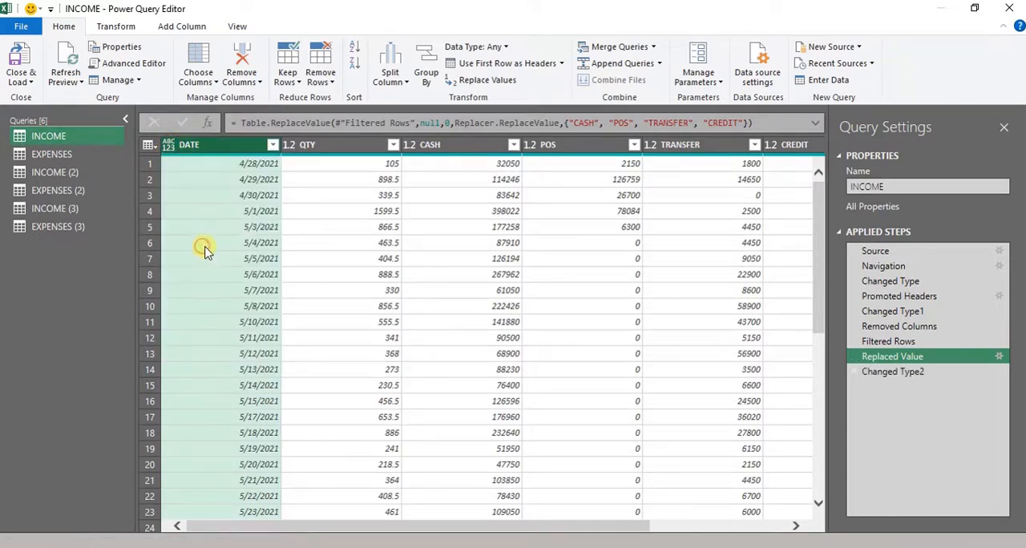
- Set the DATE column of the EXPENSES query to the Date type, replacing the current type conversion
{"action": "left_click", "coordinate": [62, 155]}
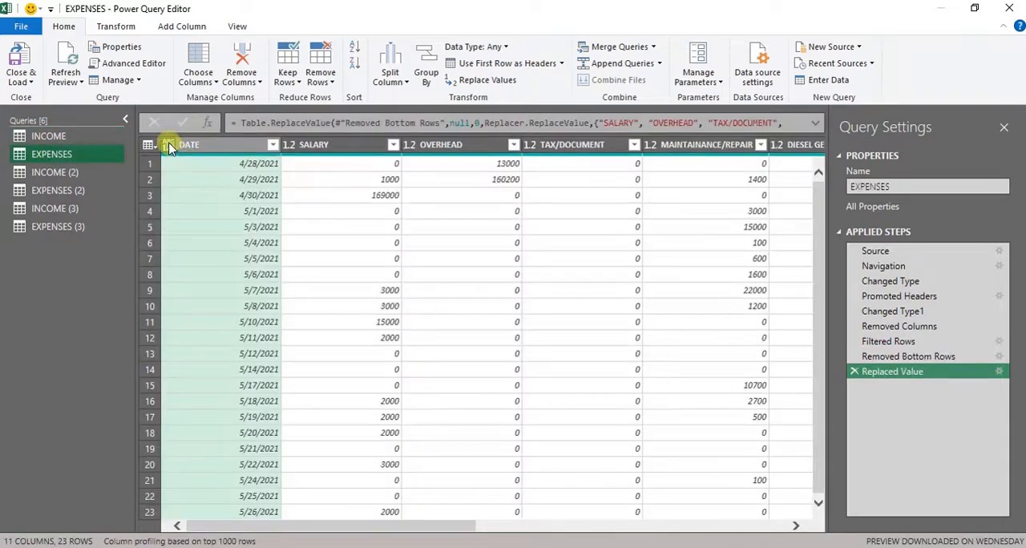
{"action": "left_click", "coordinate": [168, 147]}
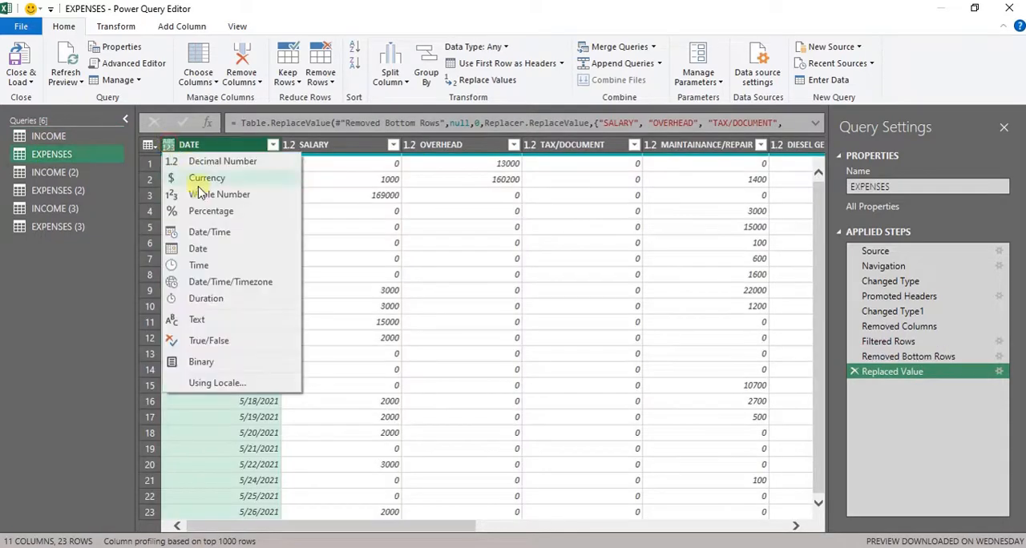
{"action": "left_click", "coordinate": [208, 231]}
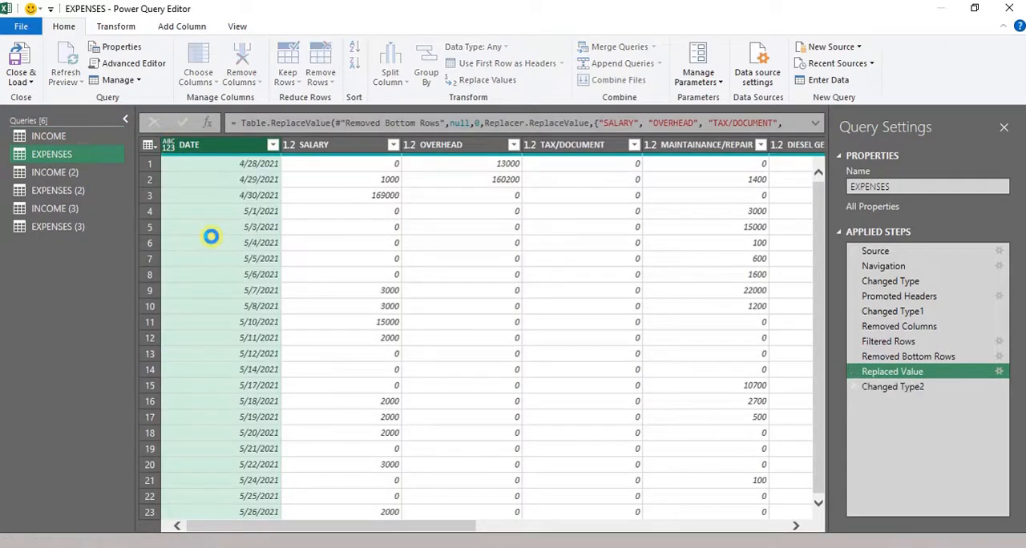
{"action": "left_click", "coordinate": [168, 146]}
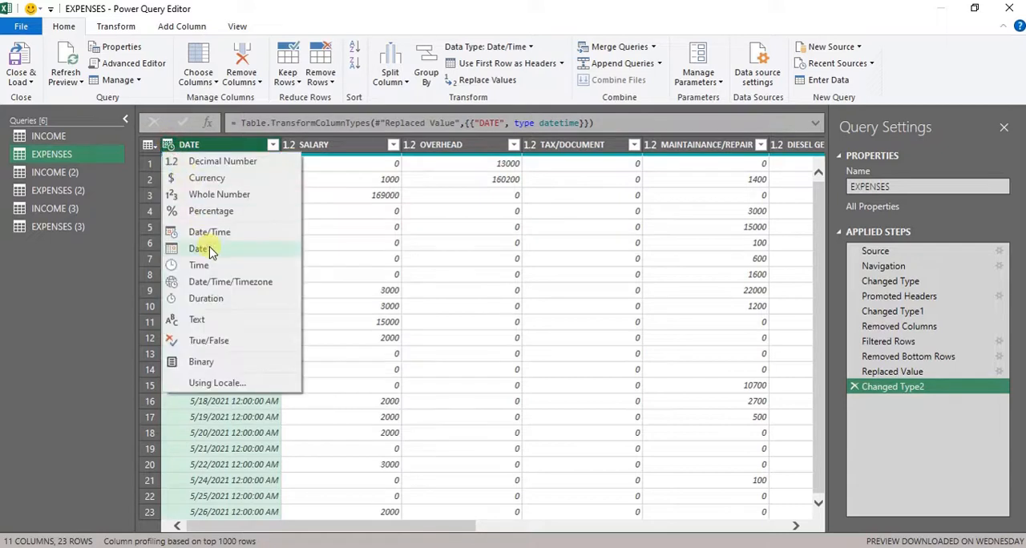
{"action": "left_click", "coordinate": [210, 249]}
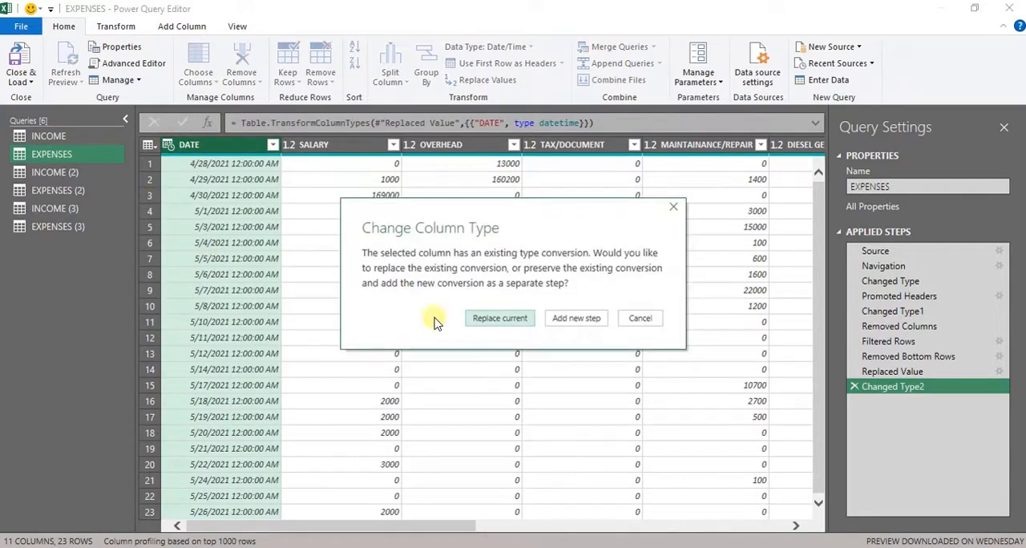
{"action": "left_click", "coordinate": [499, 319]}
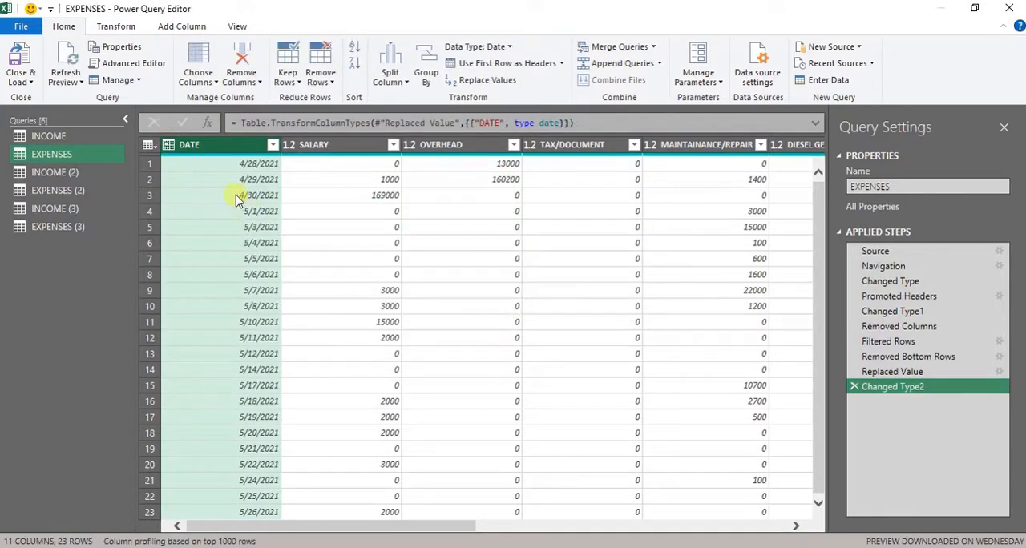
- Set the DATE column to the Date type in both the INCOME (2) and EXPENSES (2) queries
{"action": "left_click", "coordinate": [57, 174]}
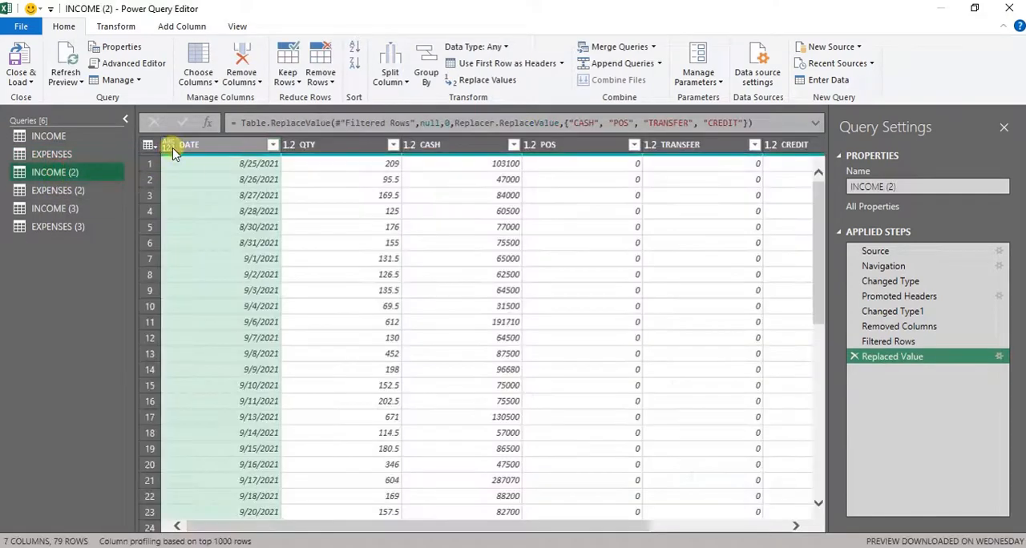
{"action": "left_click", "coordinate": [169, 144]}
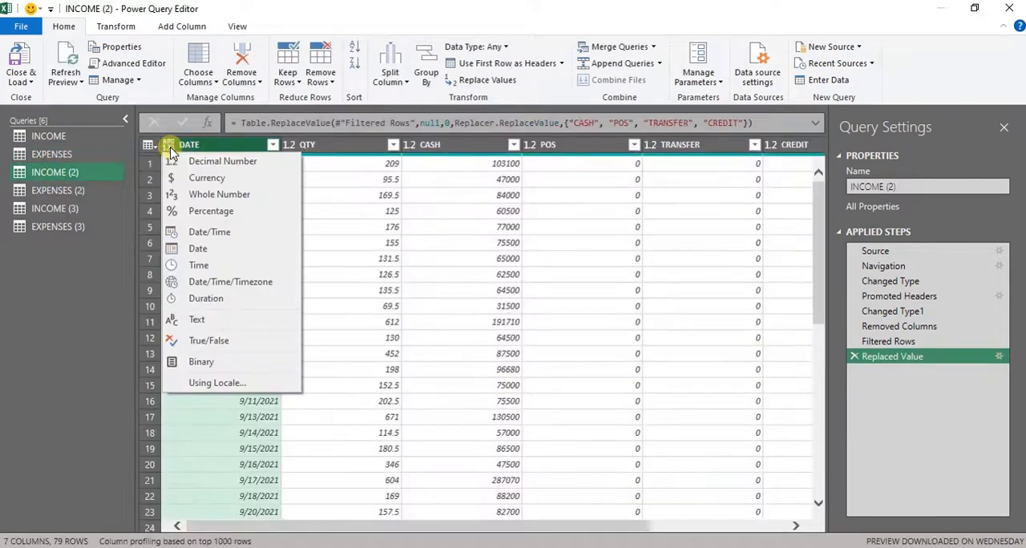
{"action": "left_click", "coordinate": [213, 249]}
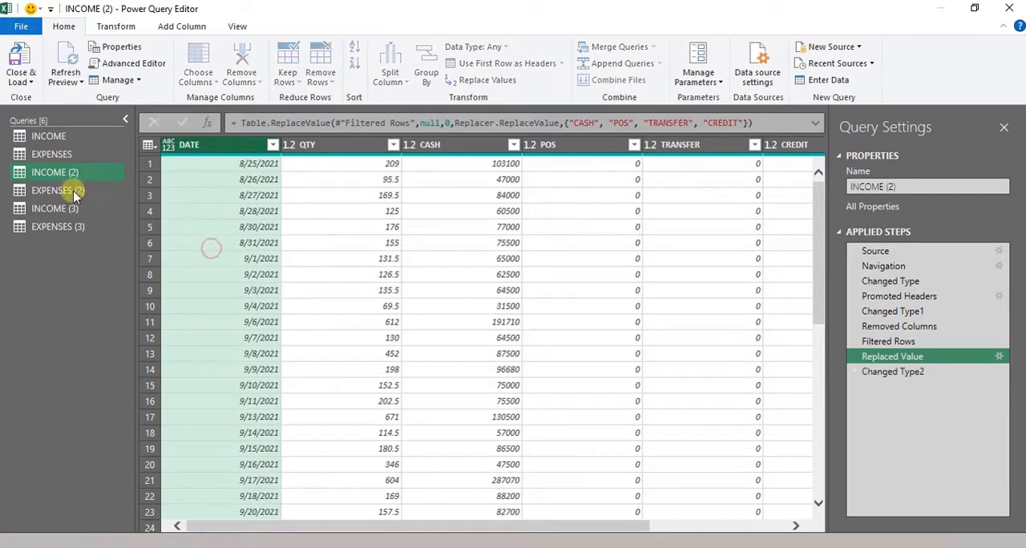
{"action": "left_click", "coordinate": [72, 193]}
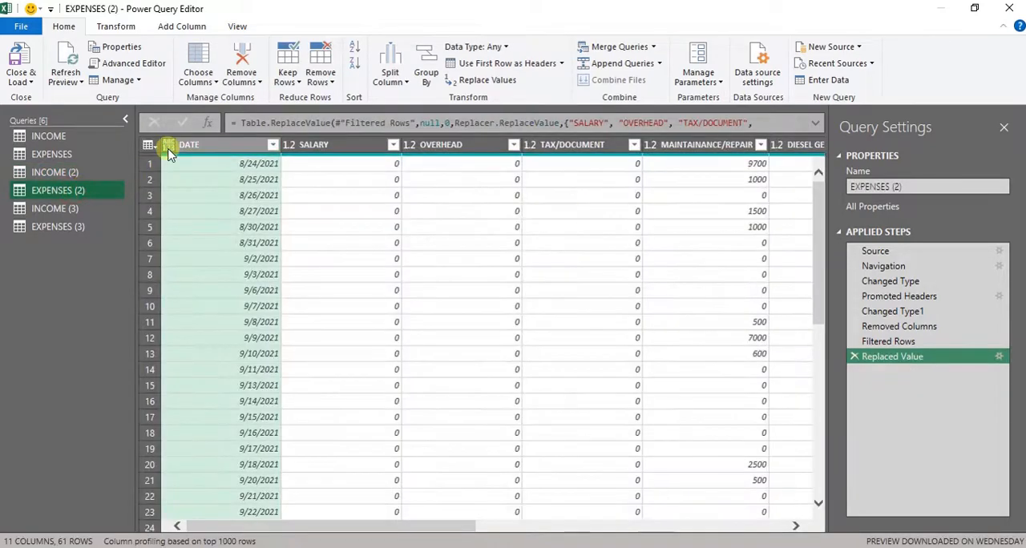
{"action": "left_click", "coordinate": [169, 144]}
{"action": "left_click", "coordinate": [210, 248]}
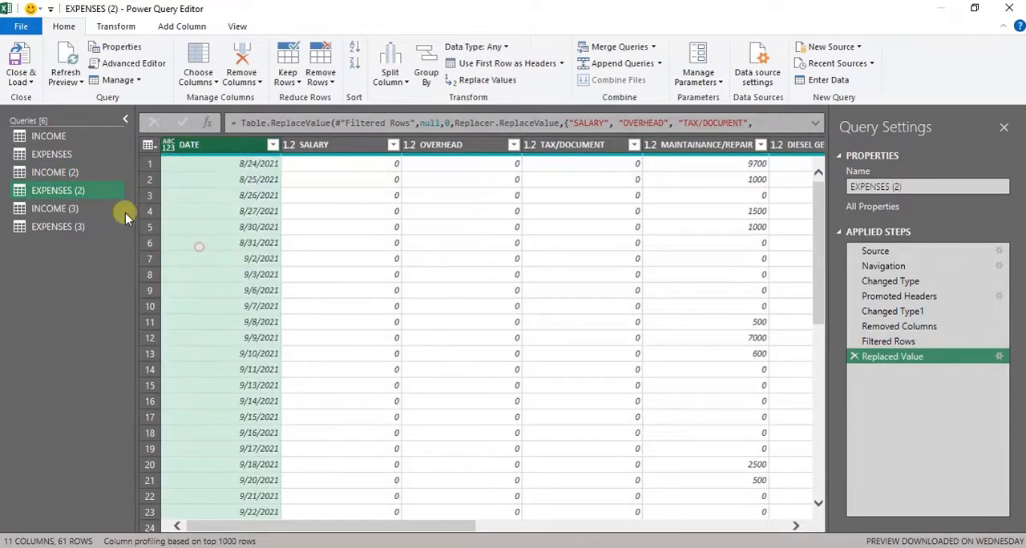
- Check the INCOME (3) query and set the DATE column of the EXPENSES (3) query to the Date type
{"action": "left_click", "coordinate": [77, 208]}
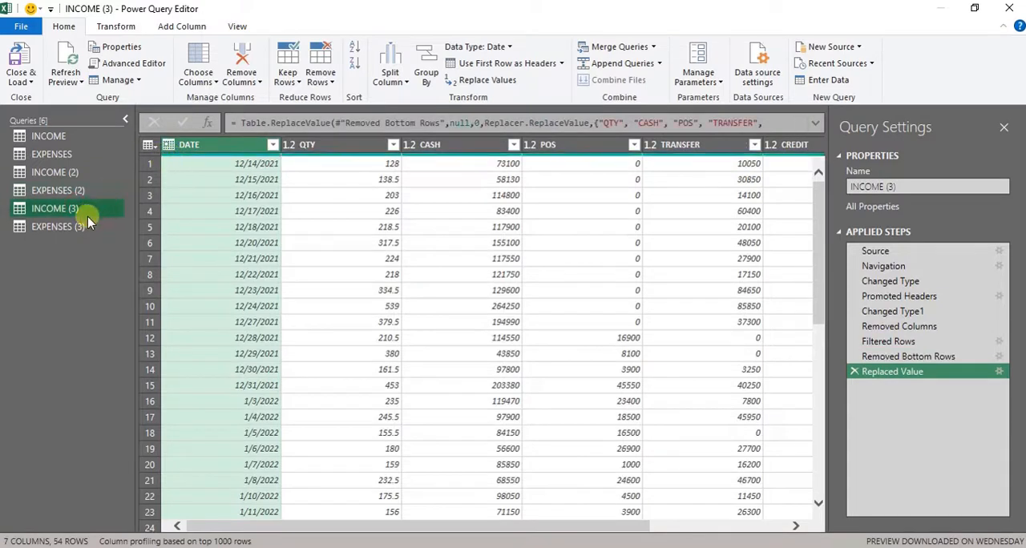
{"action": "left_click", "coordinate": [79, 229]}
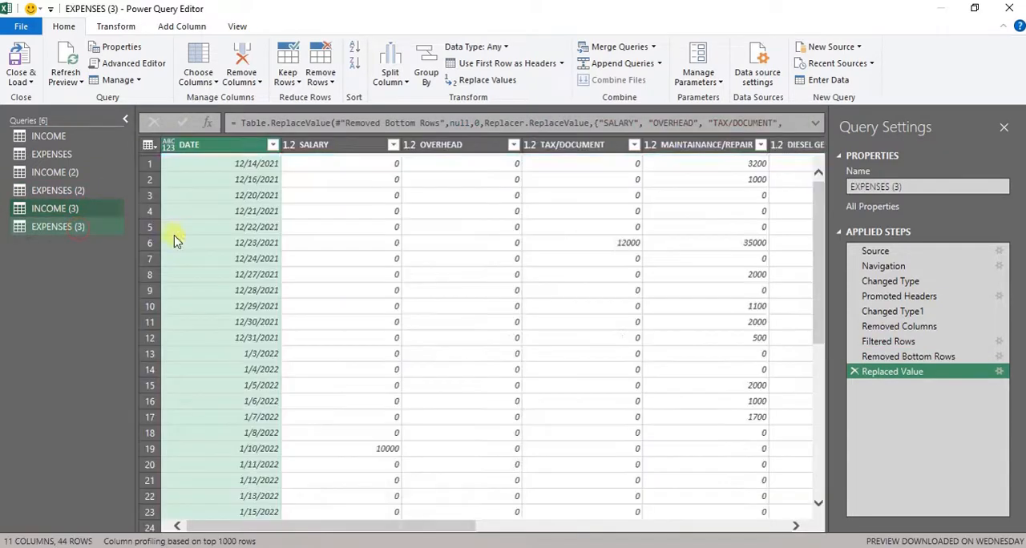
{"action": "left_click", "coordinate": [167, 146]}
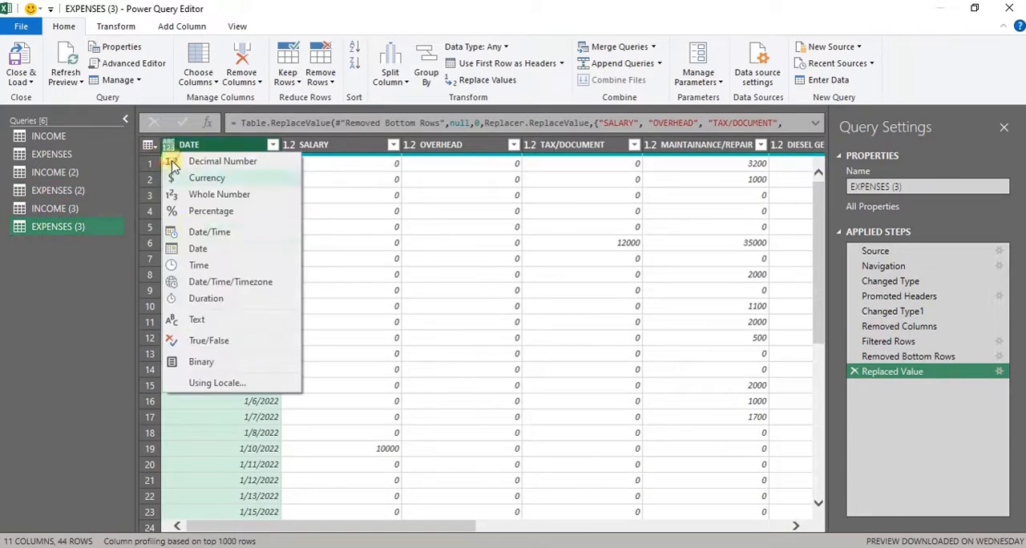
{"action": "left_click", "coordinate": [219, 250]}
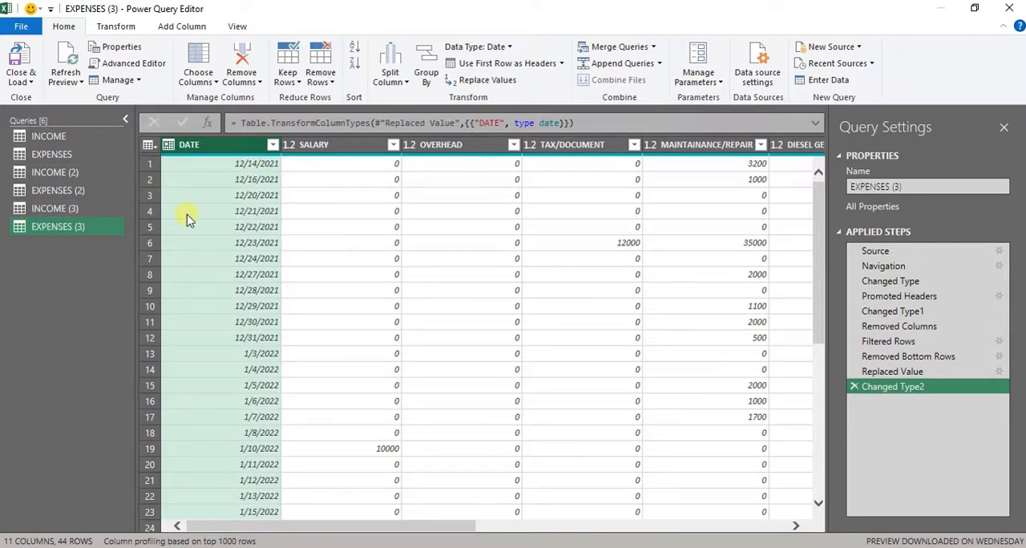
- Review the INCOME, INCOME (2) and INCOME (3) queries and look over the options available for the INCOME query
{"action": "left_click", "coordinate": [73, 137]}
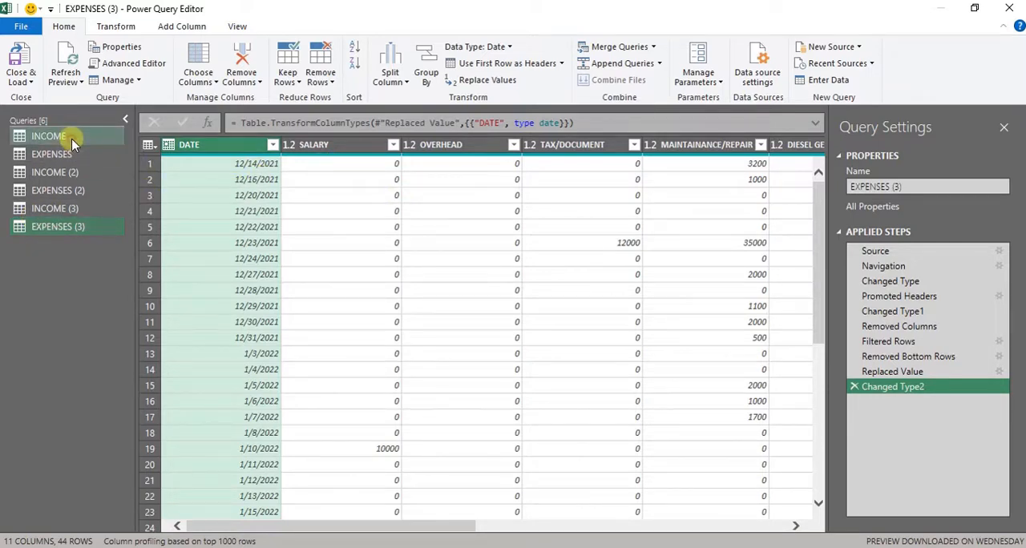
{"action": "left_click", "coordinate": [81, 172]}
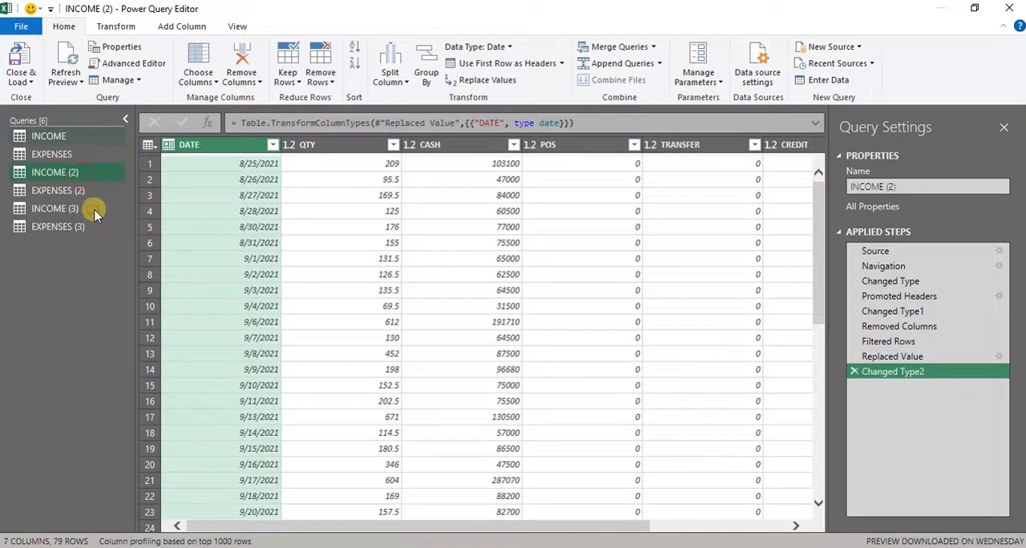
{"action": "left_click", "coordinate": [95, 213]}
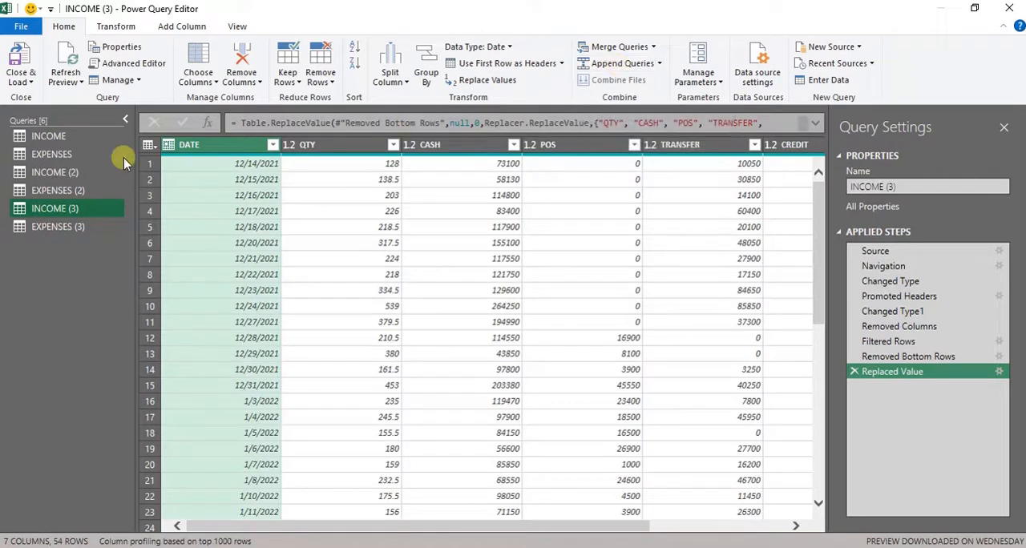
{"action": "left_click", "coordinate": [81, 137]}
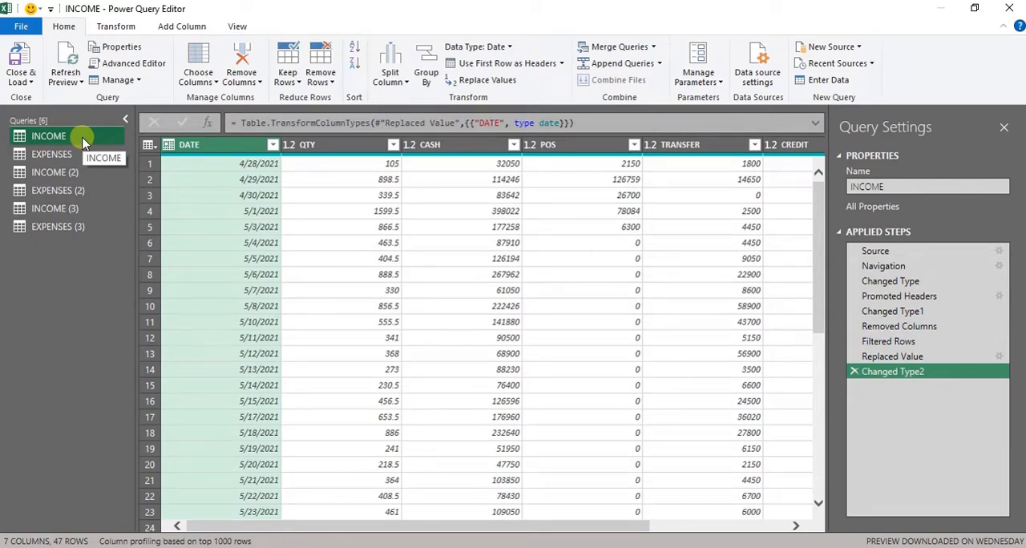
{"action": "right_click", "coordinate": [84, 140]}
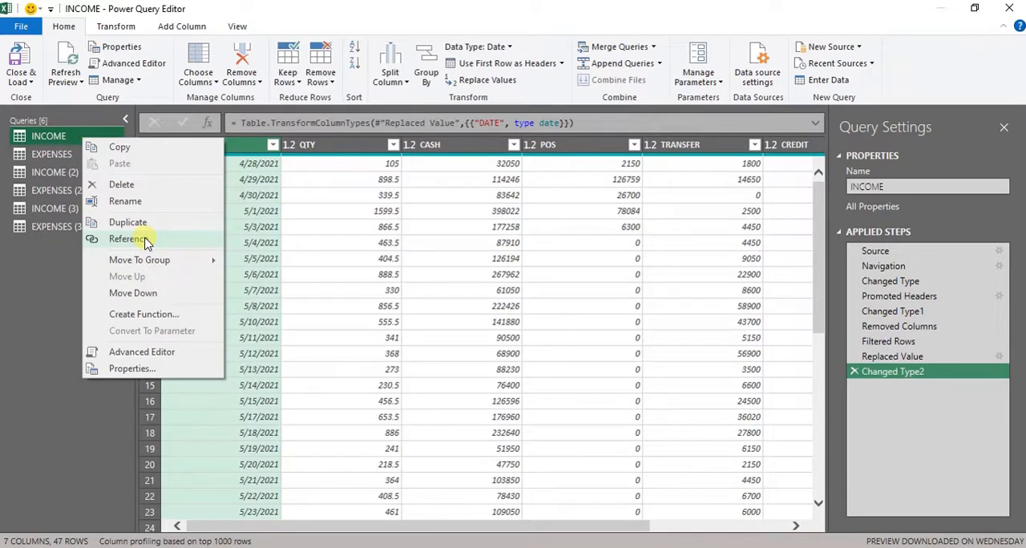
{"action": "left_click", "coordinate": [45, 273]}
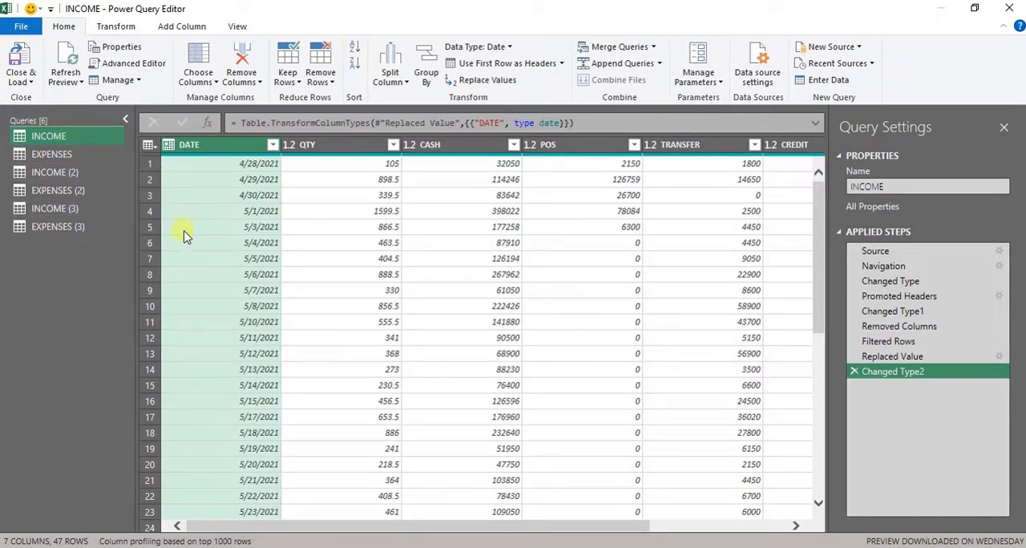
- Create a reference to the INCOME query and rename the new query Total_Income
{"action": "right_click", "coordinate": [71, 137]}
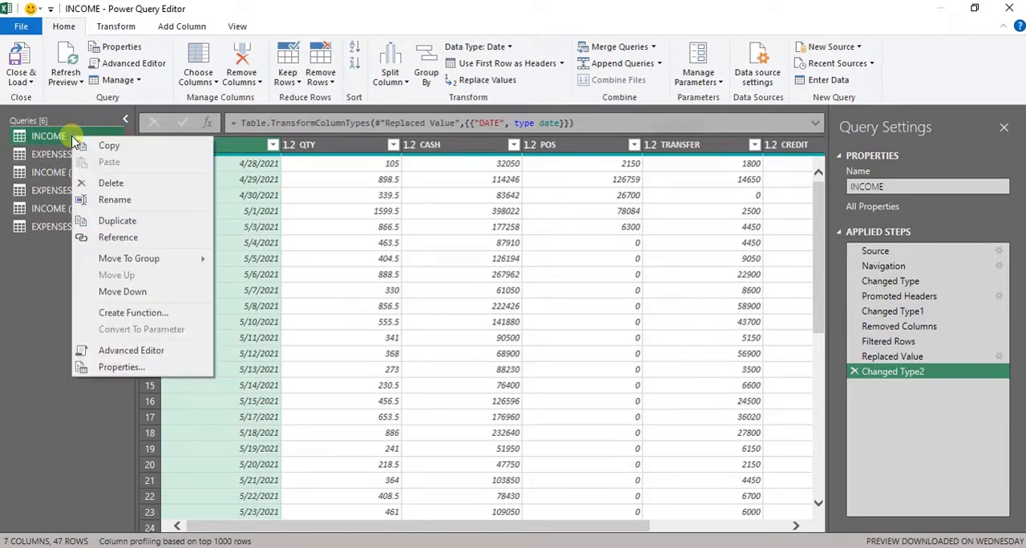
{"action": "left_click", "coordinate": [120, 238]}
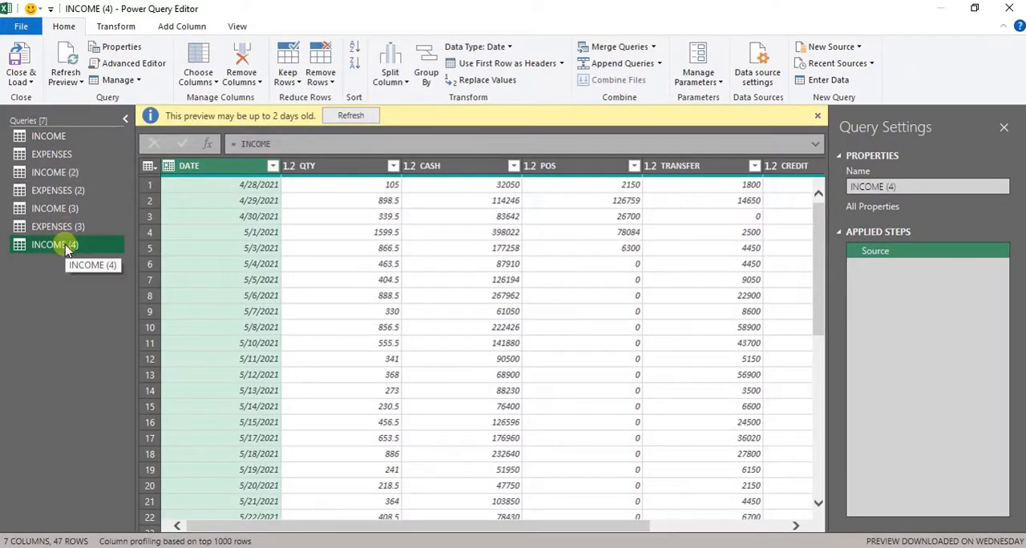
{"action": "double_click", "coordinate": [65, 247]}
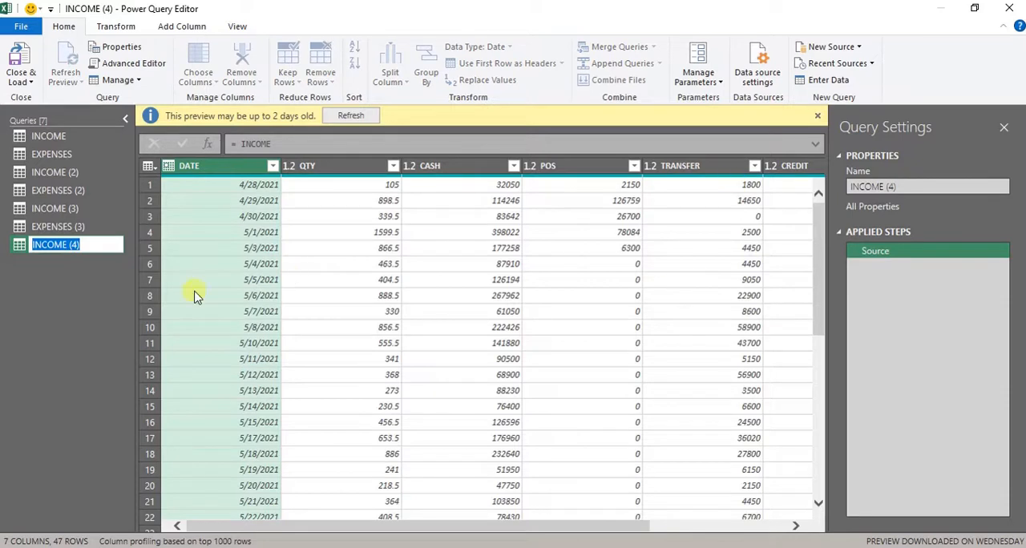
{"action": "type", "text": "A"}
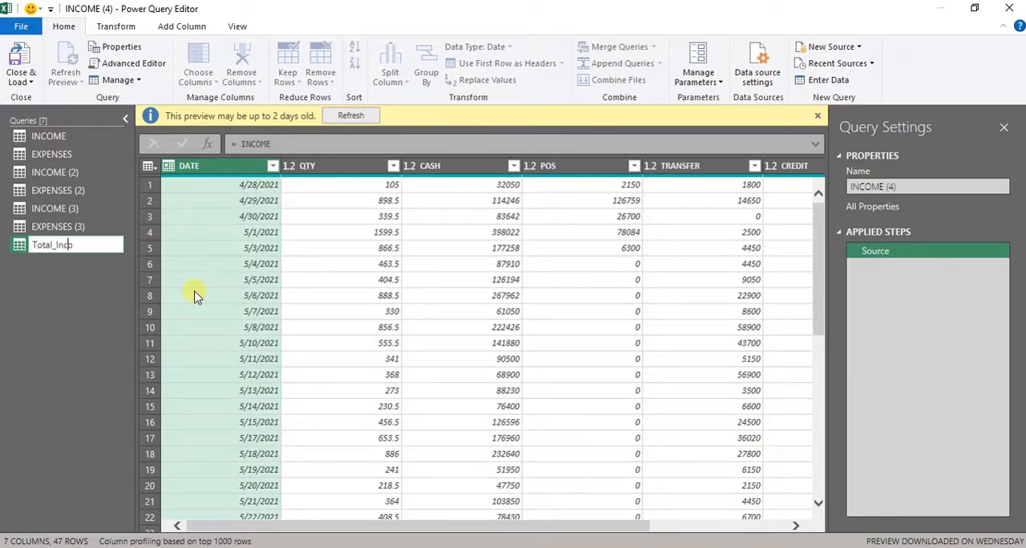
{"action": "key", "text": "Return"}
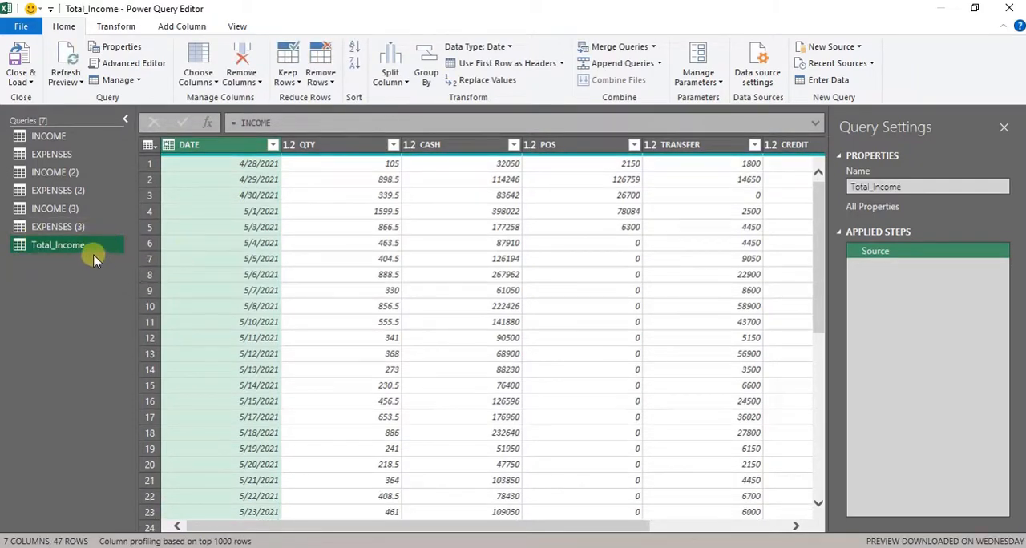
- Compare the original INCOME query with the Total_Income query and dismiss the notice about the preview's age
{"action": "left_click", "coordinate": [64, 145]}
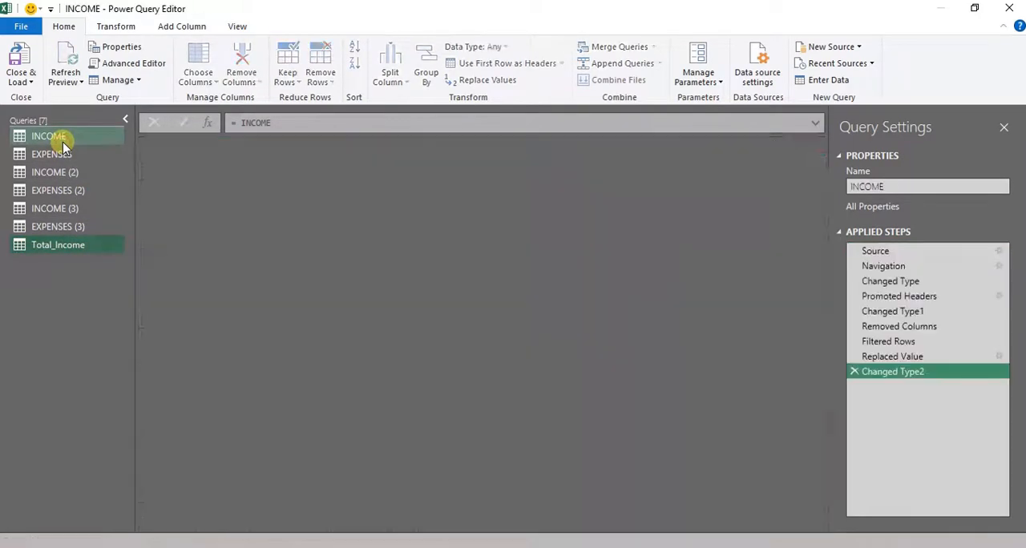
{"action": "left_click", "coordinate": [67, 242]}
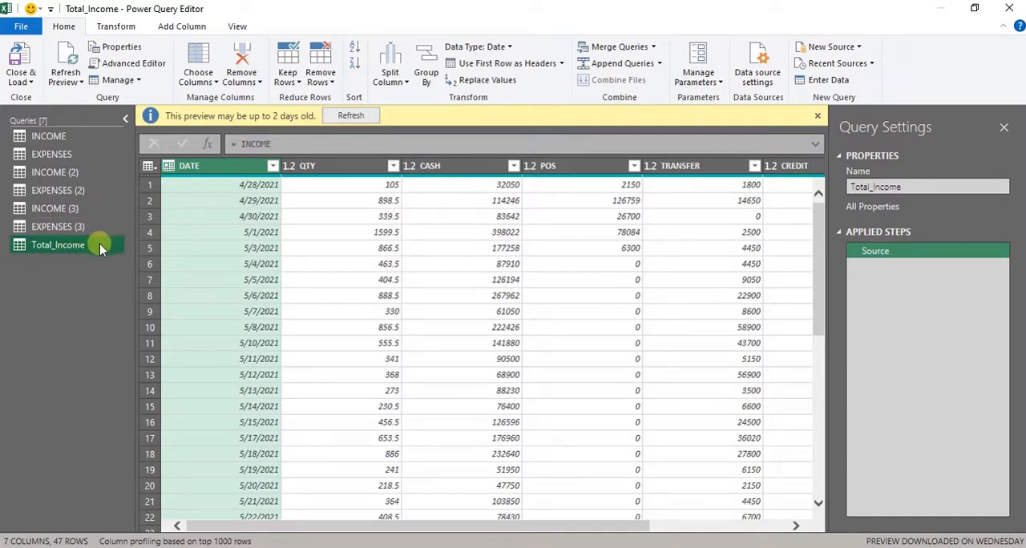
{"action": "left_click", "coordinate": [818, 116]}
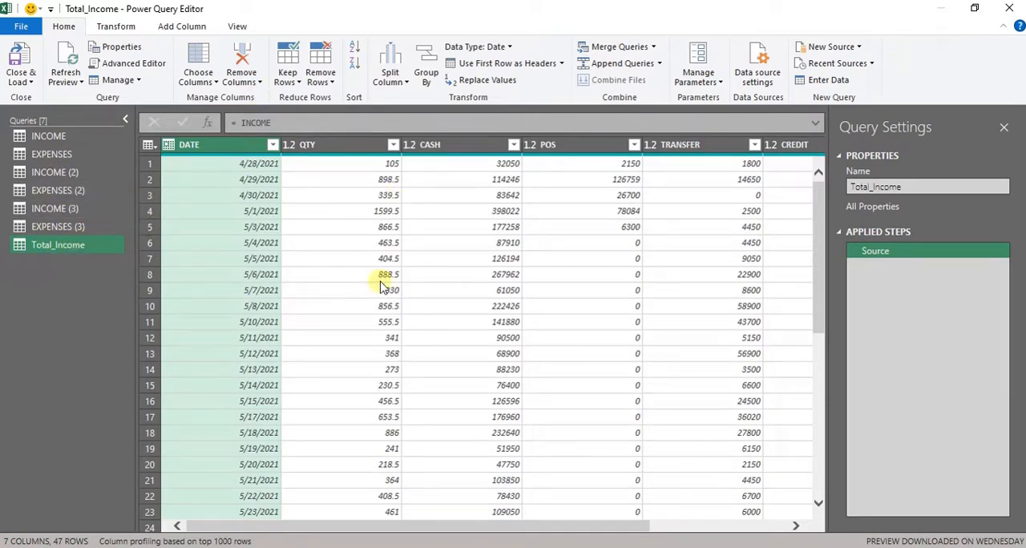
- Append the INCOME (2) and INCOME (3) queries to Total_Income using the three or more tables option
{"action": "left_click_drag", "start_coordinate": [818, 238], "coordinate": [819, 485]}
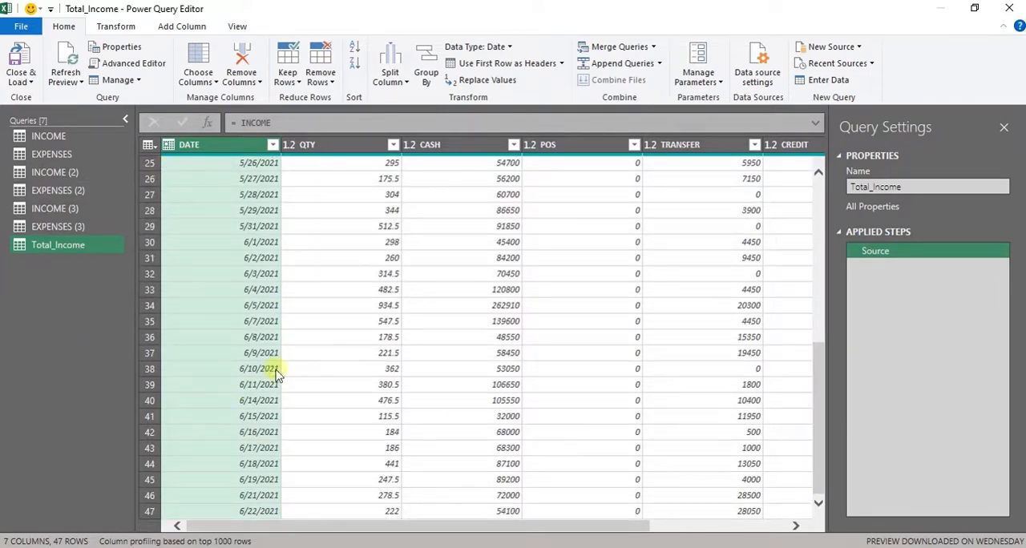
{"action": "left_click", "coordinate": [623, 64]}
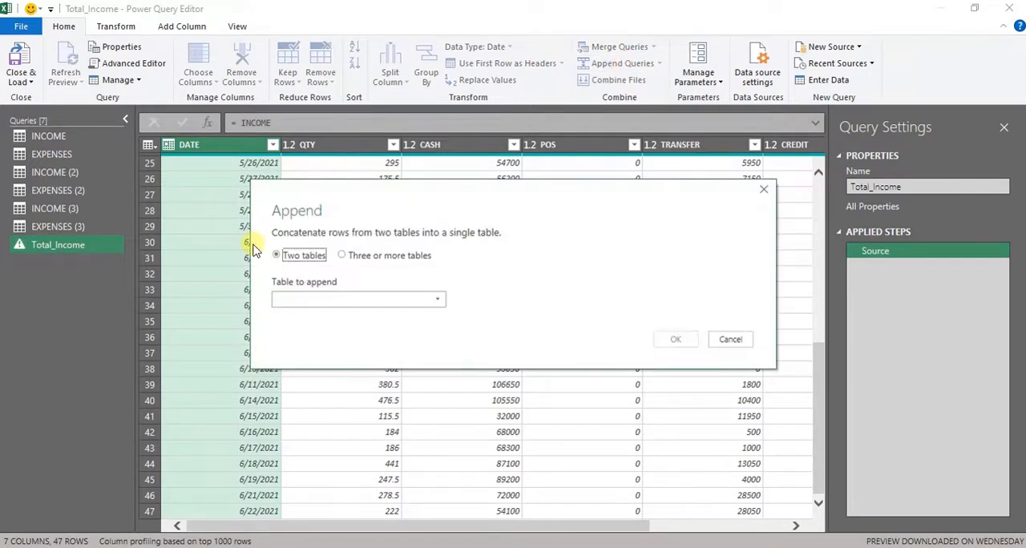
{"action": "left_click", "coordinate": [342, 256]}
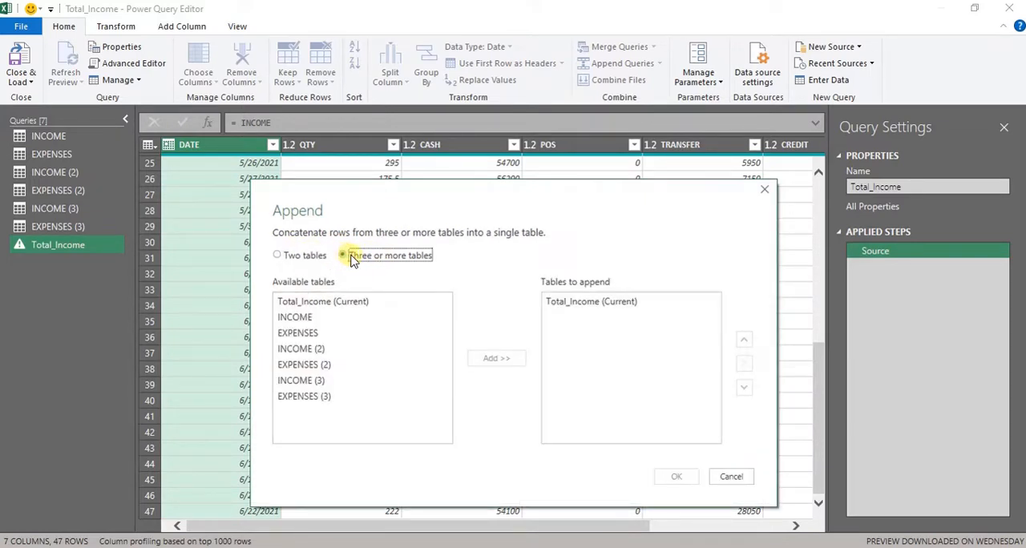
{"action": "left_click", "coordinate": [319, 351]}
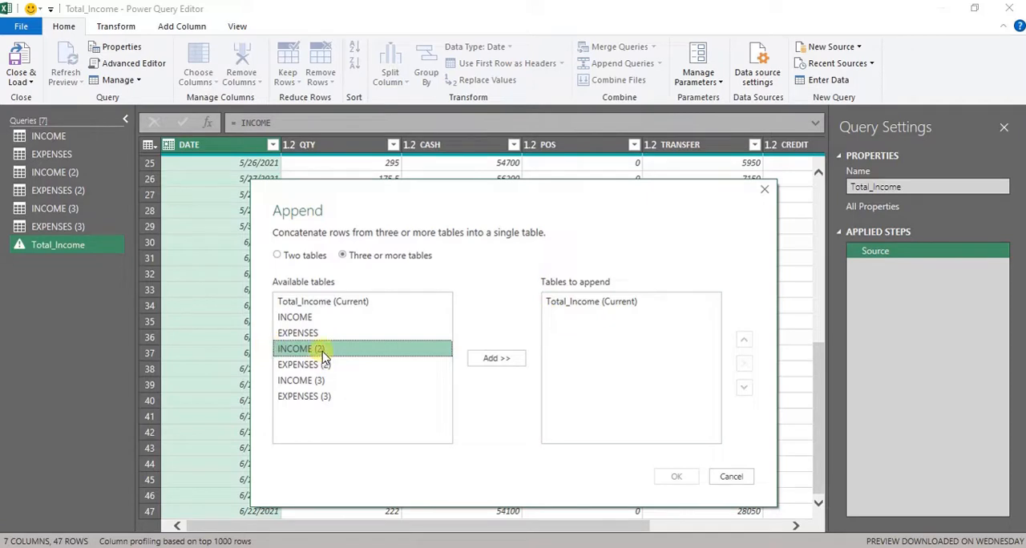
{"action": "left_click", "coordinate": [495, 359]}
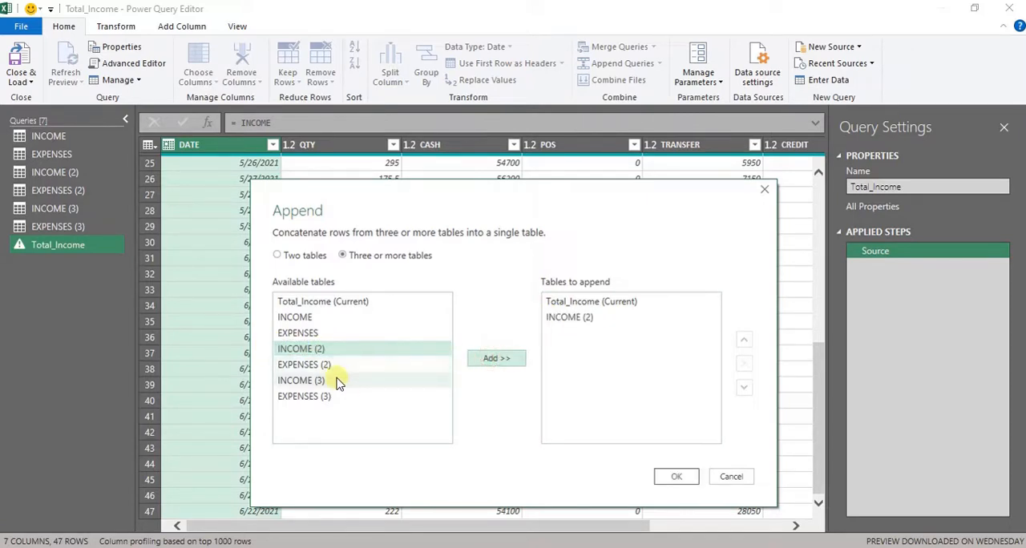
{"action": "left_click", "coordinate": [331, 381]}
{"action": "left_click", "coordinate": [498, 359]}
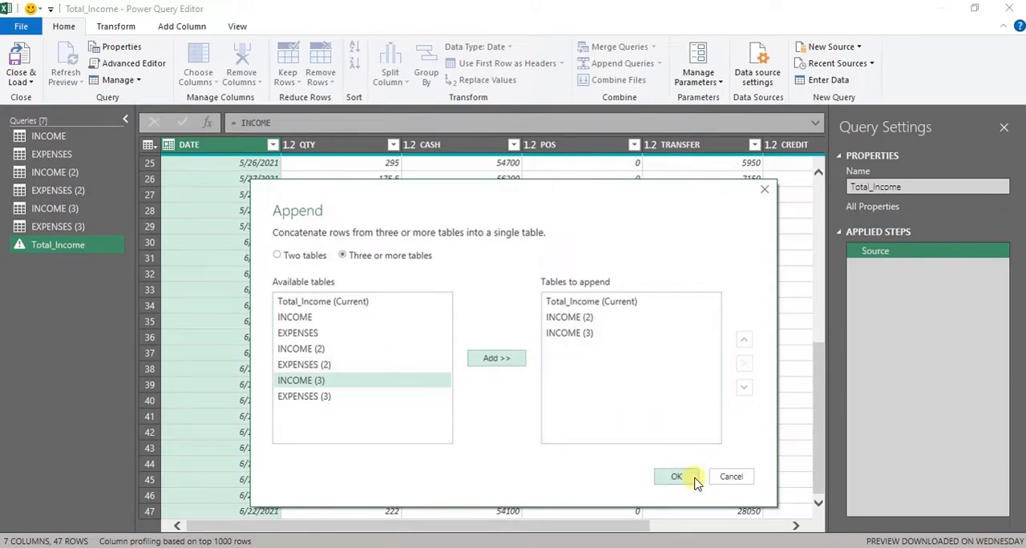
{"action": "left_click", "coordinate": [667, 478]}
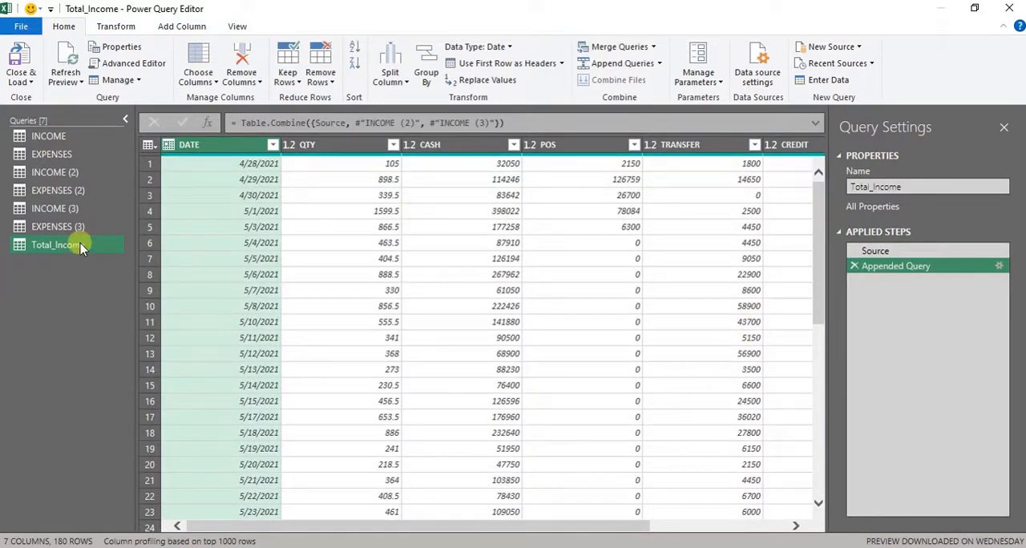
- Look over the individual income queries that feed the combined table and return to Total_Income
{"action": "left_click_drag", "start_coordinate": [56, 138], "coordinate": [70, 158]}
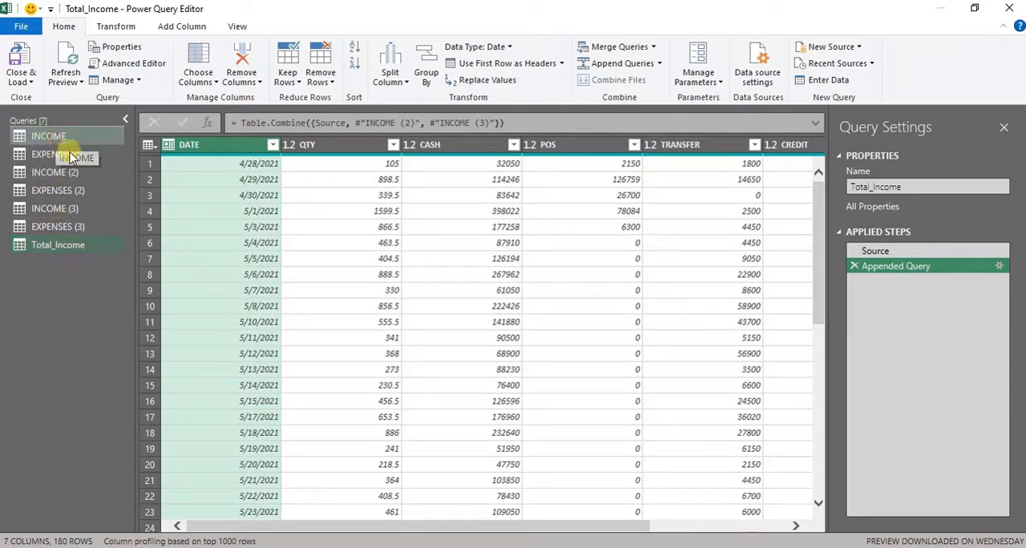
{"action": "left_click", "coordinate": [80, 172]}
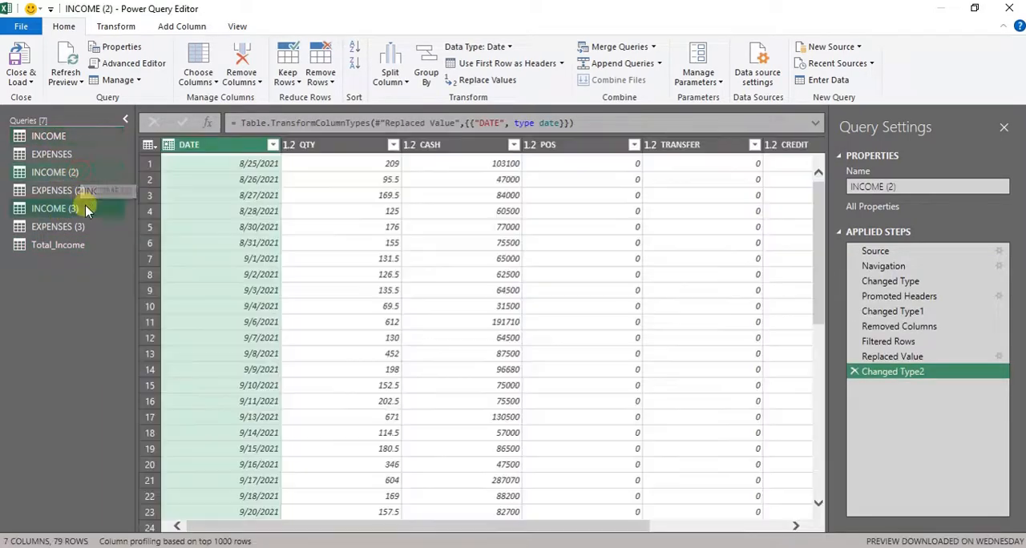
{"action": "left_click", "coordinate": [86, 209]}
{"action": "left_click", "coordinate": [77, 244]}
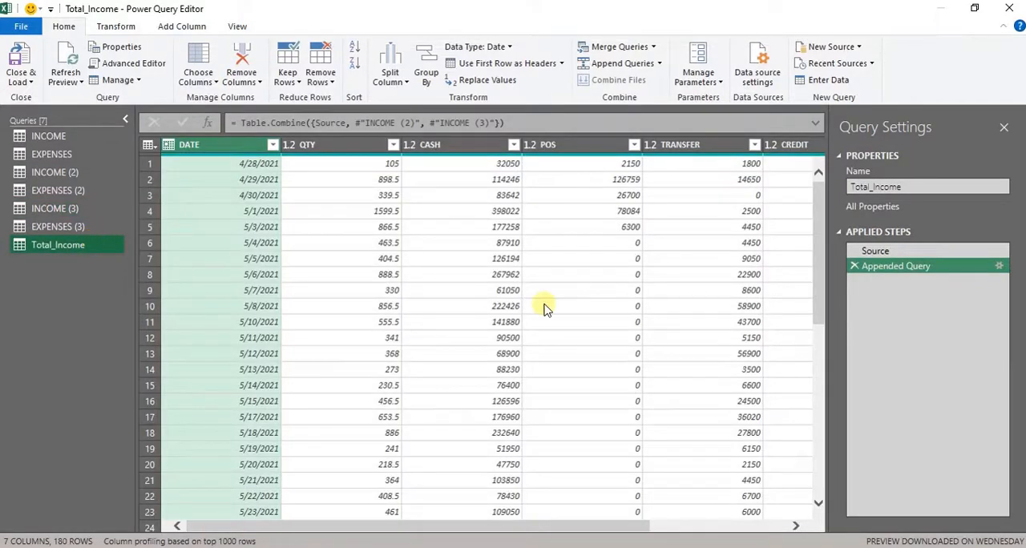
{"action": "mouse_move", "coordinate": [815, 243]}
{"action": "left_mouse_down"}
{"action": "mouse_move", "coordinate": [816, 269]}
{"action": "mouse_move", "coordinate": [814, 233]}
{"action": "left_mouse_up"}
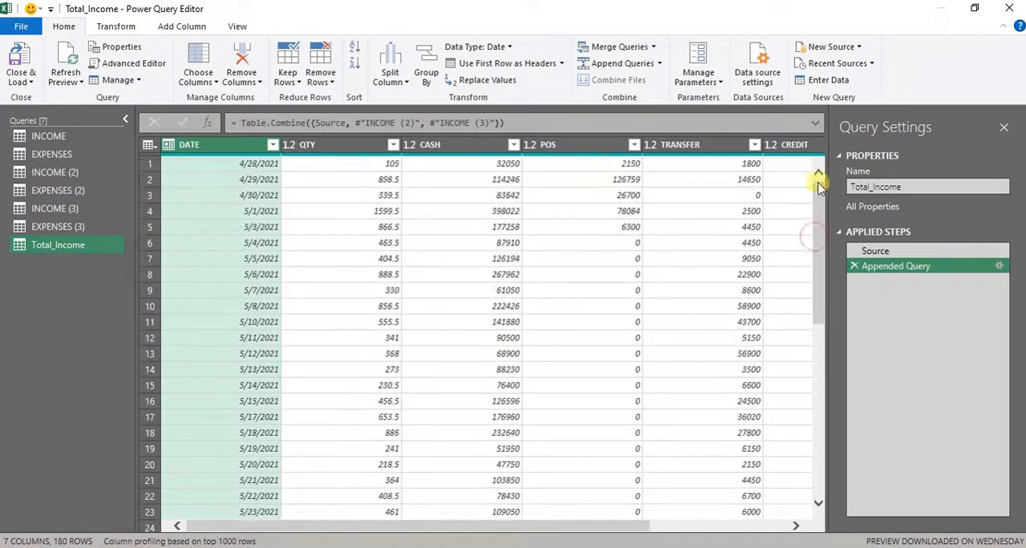
- Check the first and last dates in the INCOME, INCOME (2) and INCOME (3) queries
{"action": "left_click", "coordinate": [77, 138]}
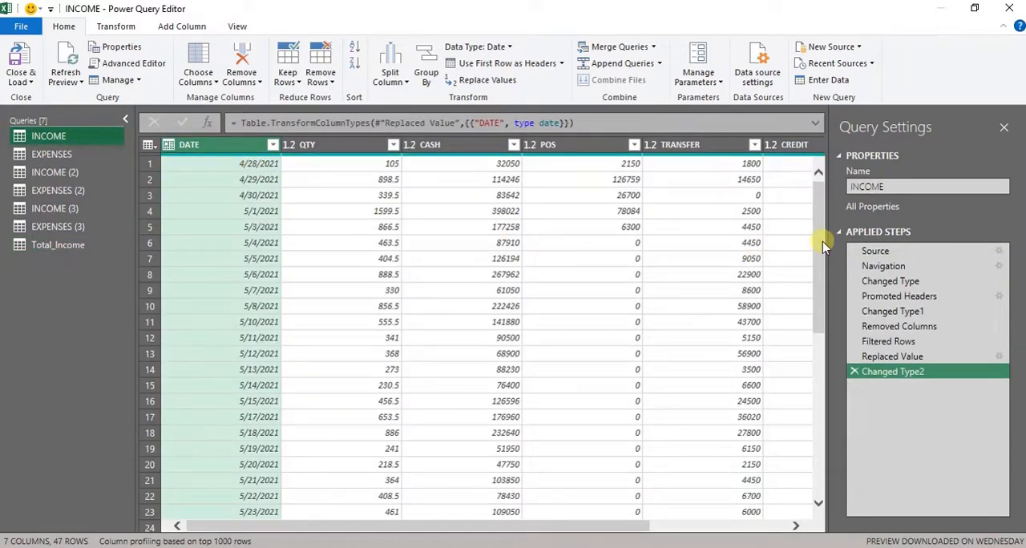
{"action": "left_click_drag", "start_coordinate": [818, 239], "coordinate": [799, 409]}
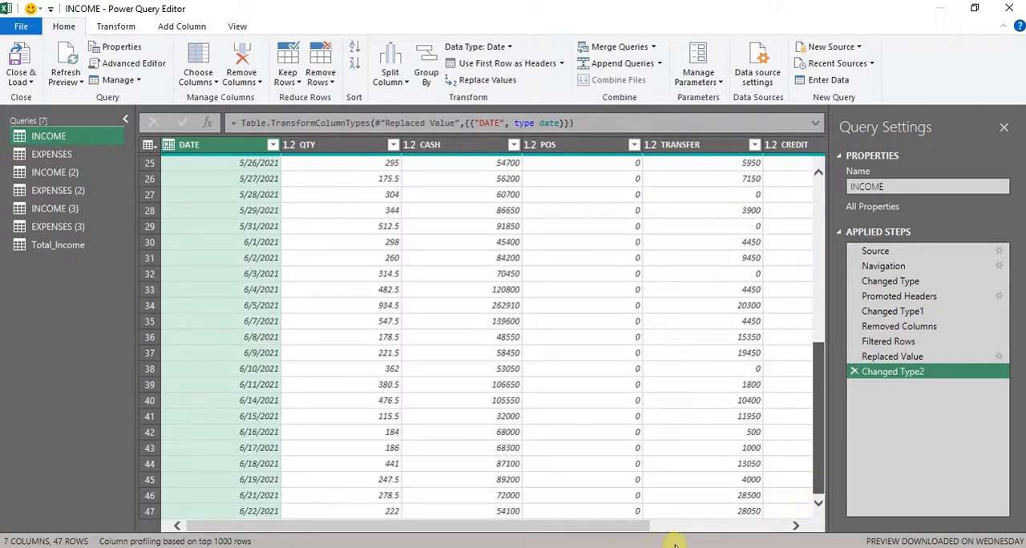
{"action": "scroll", "coordinate": [682, 481], "scroll_direction": "up", "scroll_amount": 6}
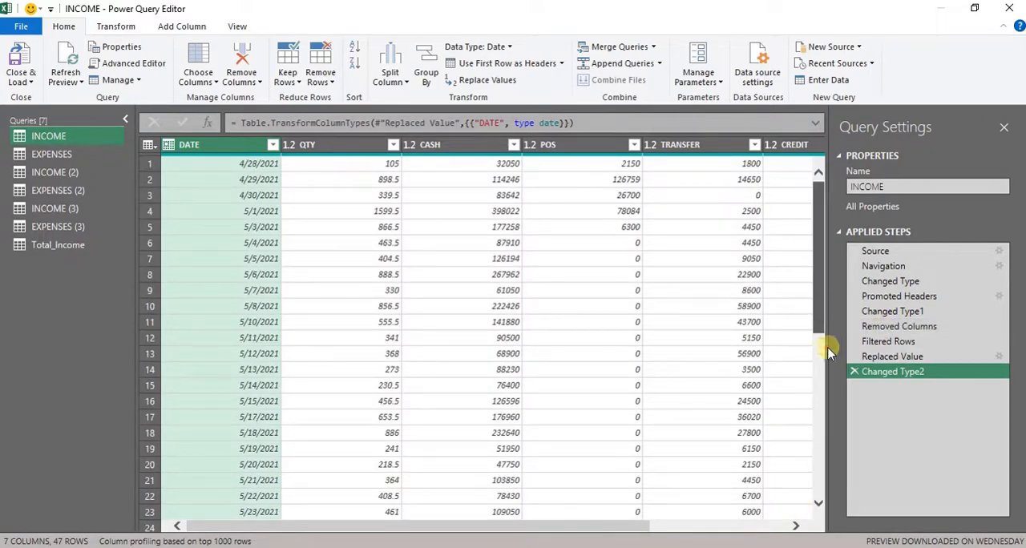
{"action": "left_click_drag", "start_coordinate": [819, 333], "coordinate": [823, 505]}
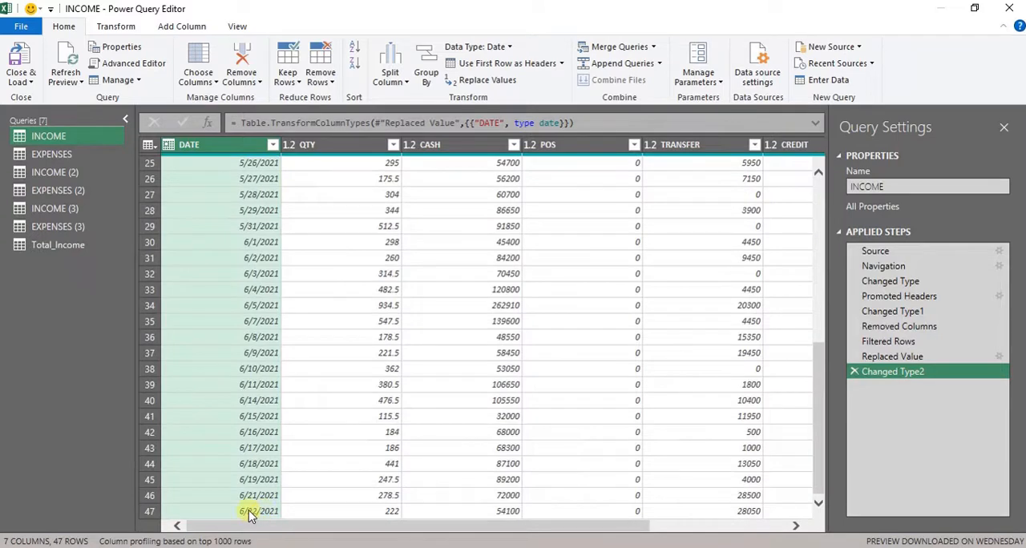
{"action": "left_click", "coordinate": [54, 173]}
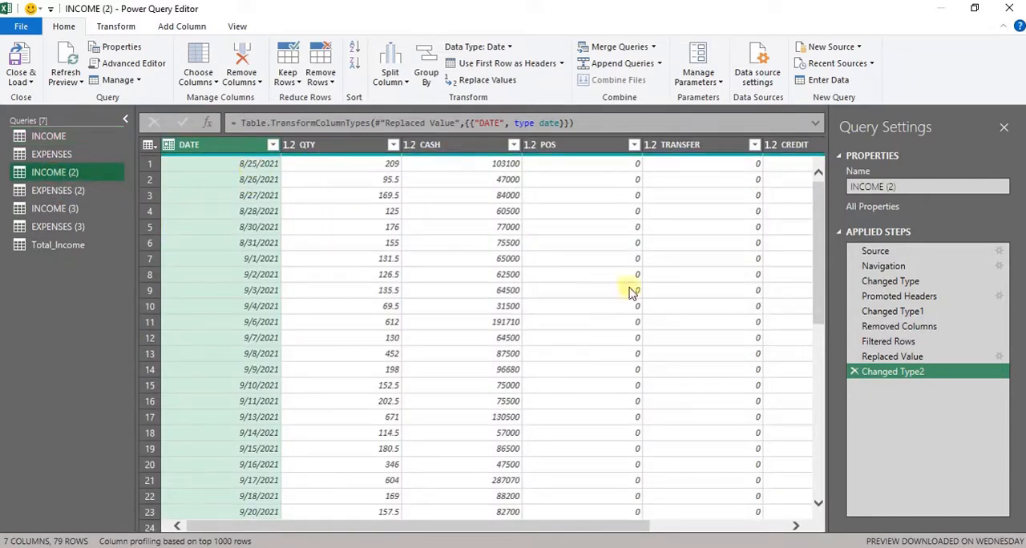
{"action": "left_click_drag", "start_coordinate": [817, 286], "coordinate": [821, 519]}
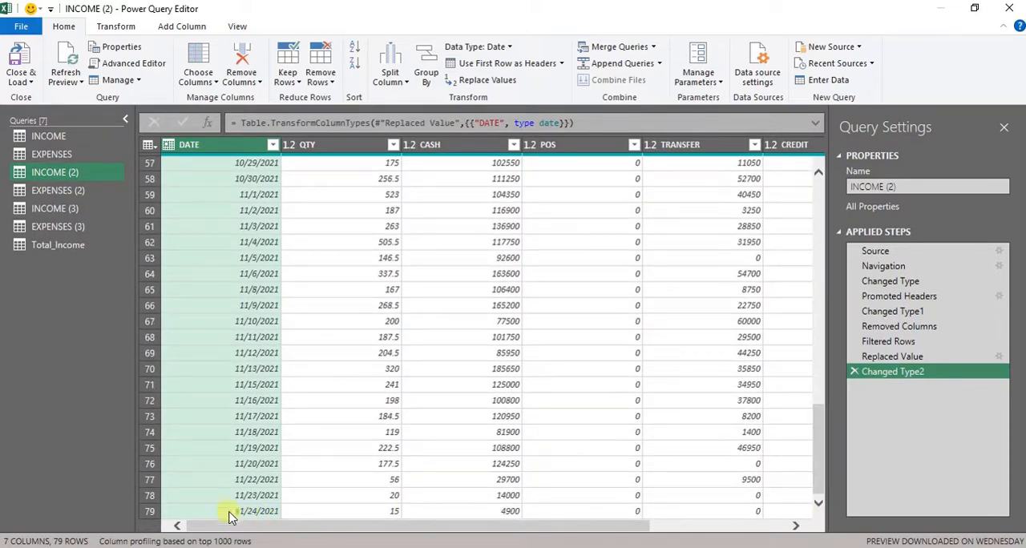
{"action": "left_click", "coordinate": [56, 208]}
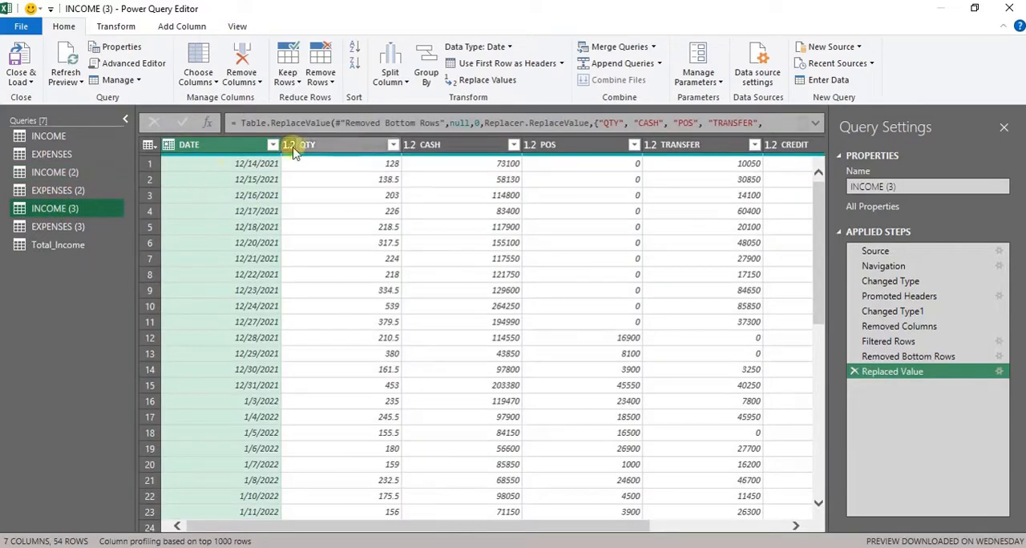
{"action": "left_click_drag", "start_coordinate": [819, 255], "coordinate": [811, 499]}
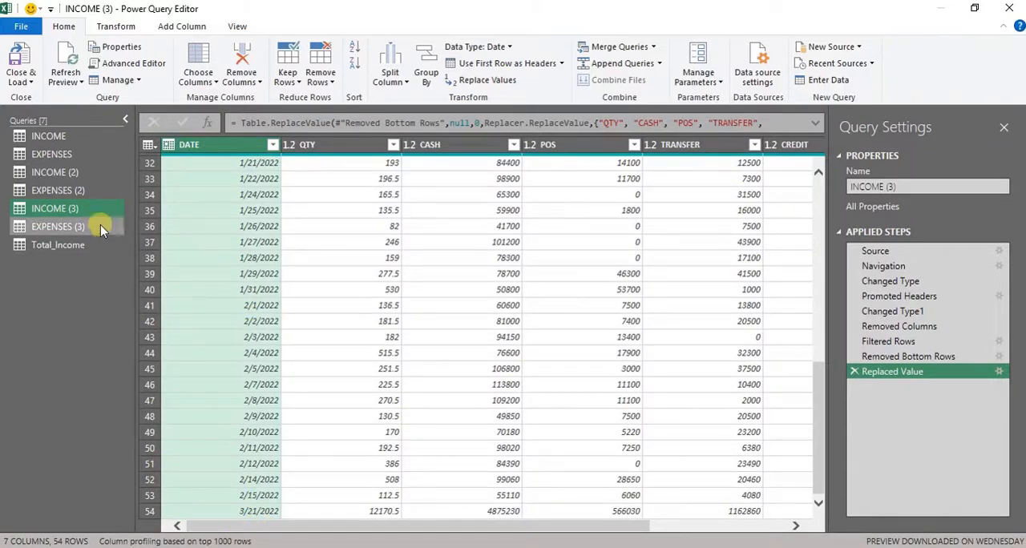
- Examine the Total_Income query from its first row to its last to verify the combined date range
{"action": "left_click", "coordinate": [77, 244]}
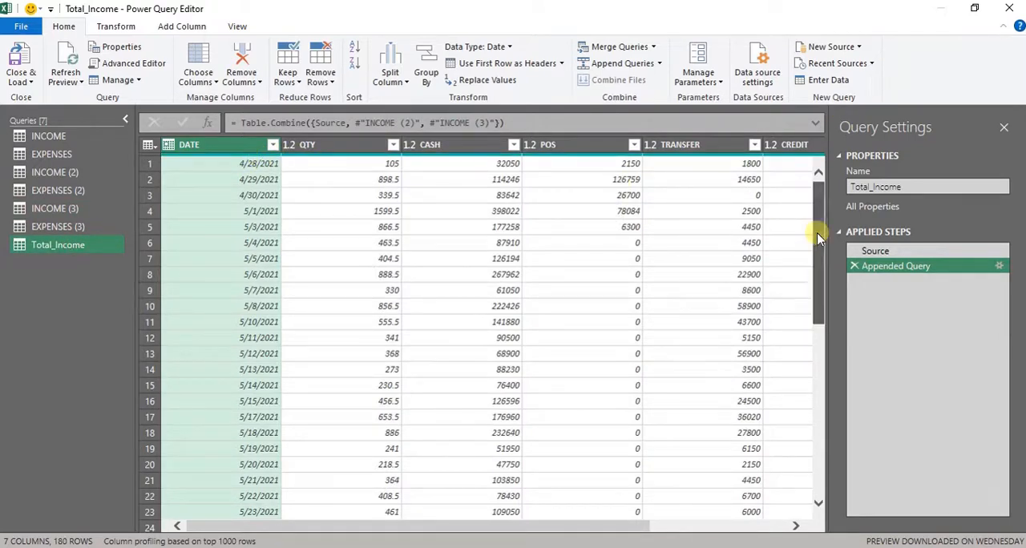
{"action": "left_click_drag", "start_coordinate": [817, 233], "coordinate": [830, 541]}
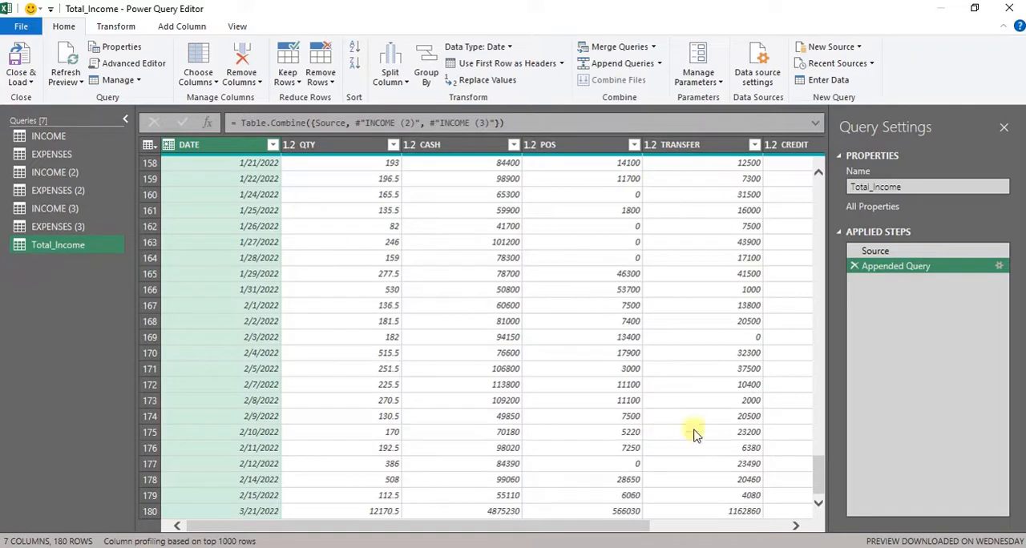
{"action": "left_click_drag", "start_coordinate": [818, 487], "coordinate": [807, 167]}
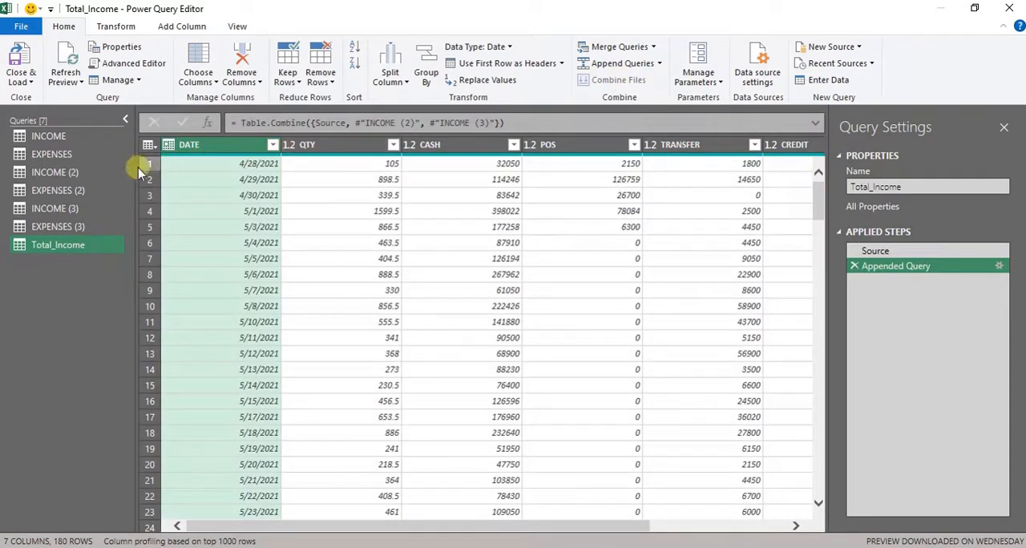
- Create a reference to the EXPENSES query
{"action": "left_click", "coordinate": [56, 158]}
{"action": "right_click", "coordinate": [56, 157]}
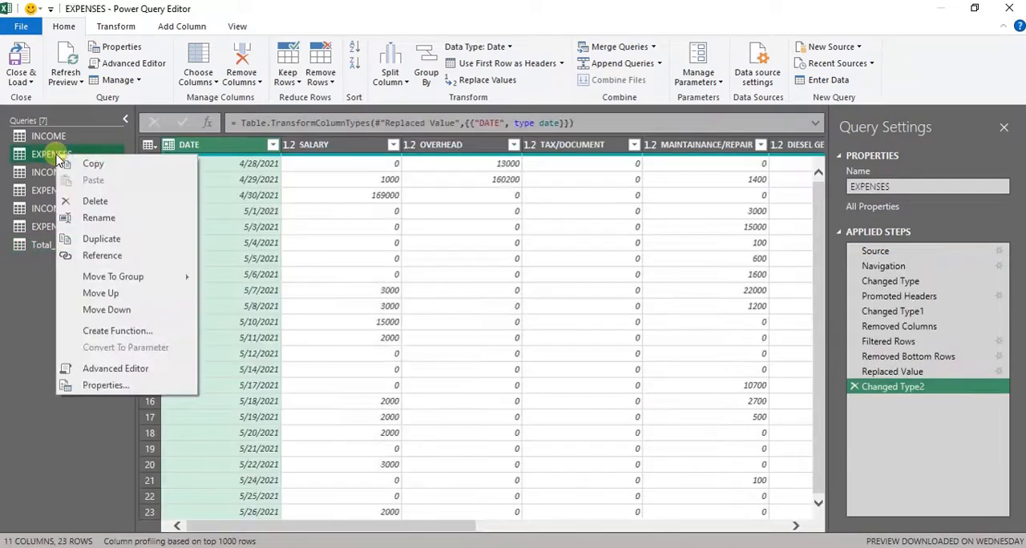
{"action": "left_click", "coordinate": [135, 260]}
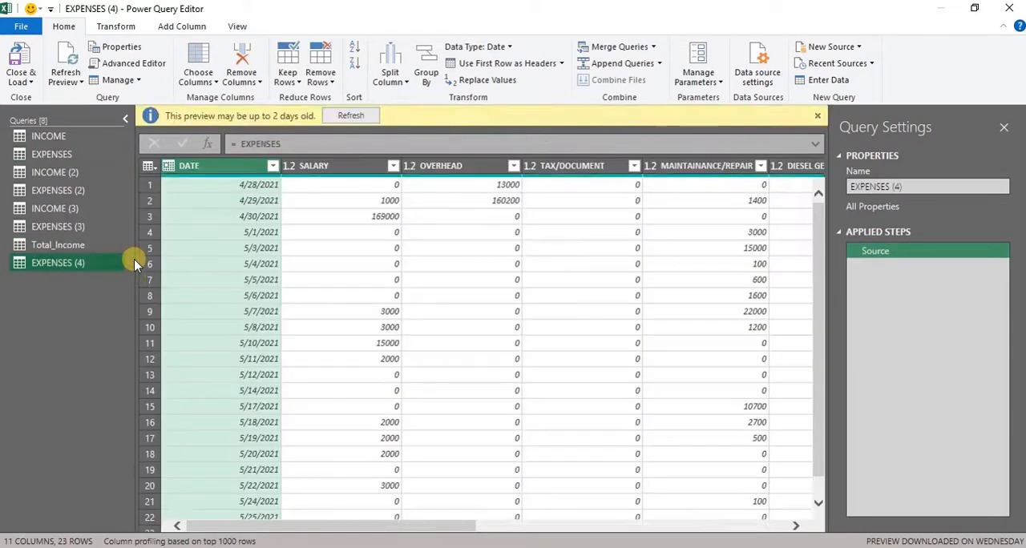
- Append EXPENSES (2) and EXPENSES (3) to the new expenses reference query using the three or more tables option
{"action": "left_click", "coordinate": [611, 63]}
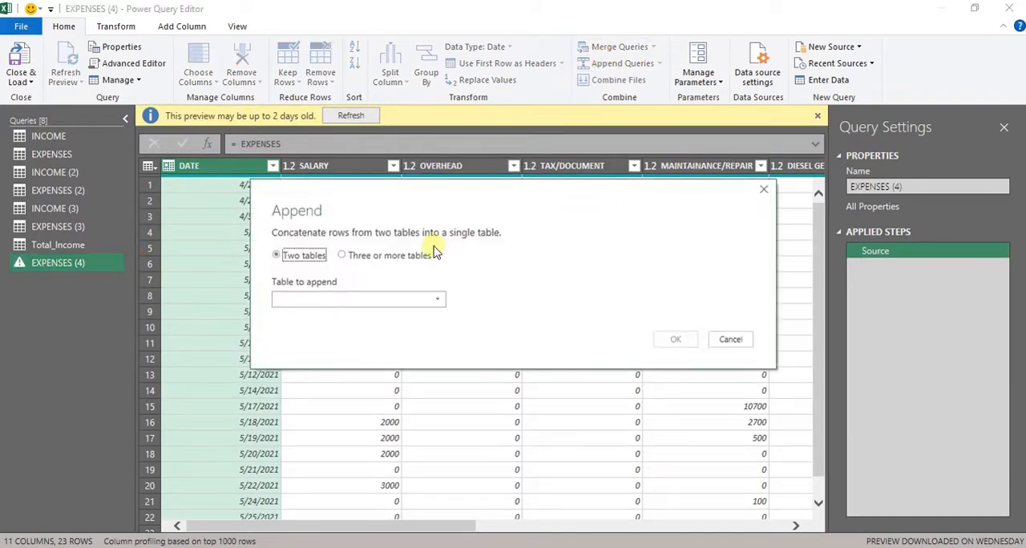
{"action": "left_click", "coordinate": [343, 255]}
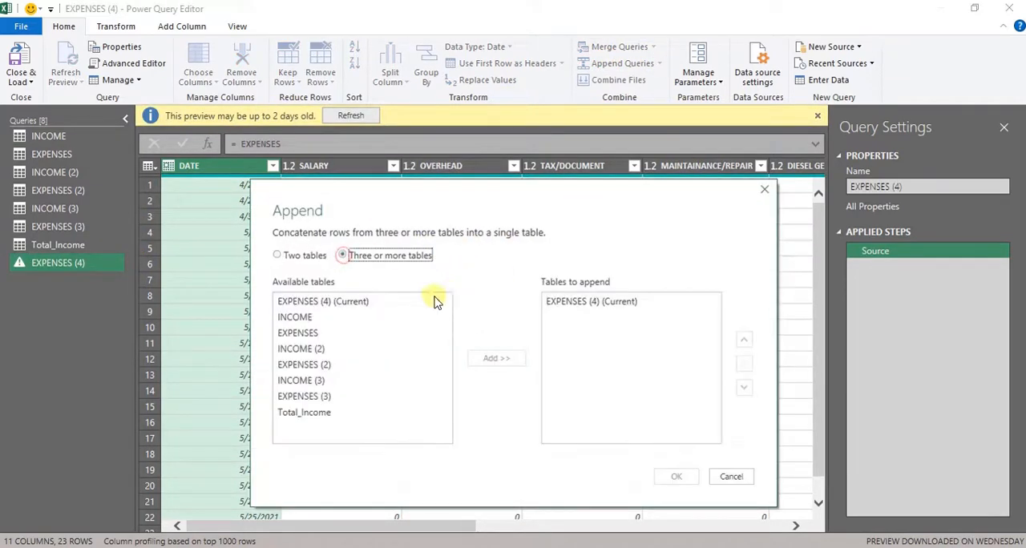
{"action": "left_click", "coordinate": [319, 350]}
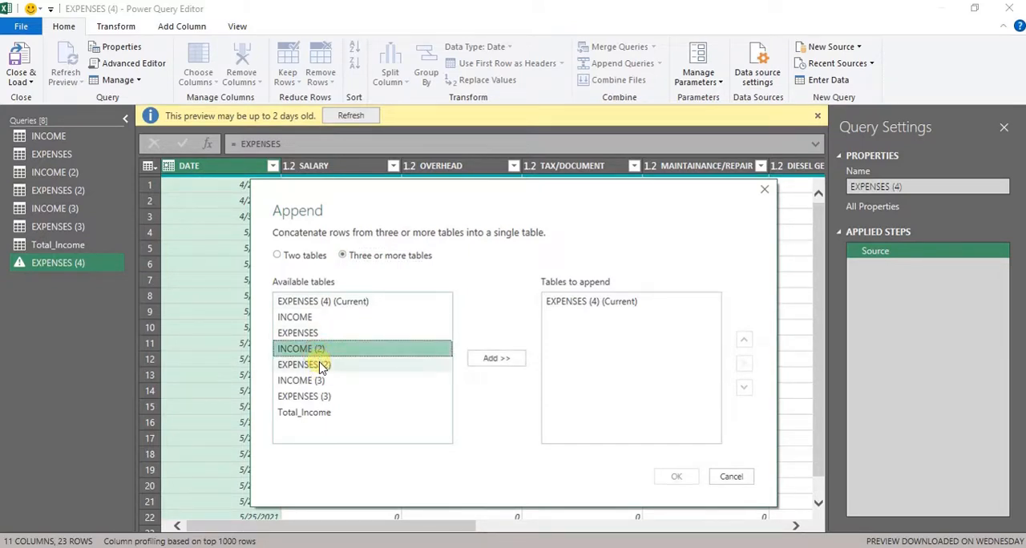
{"action": "left_click", "coordinate": [321, 365], "text": "ctrl"}
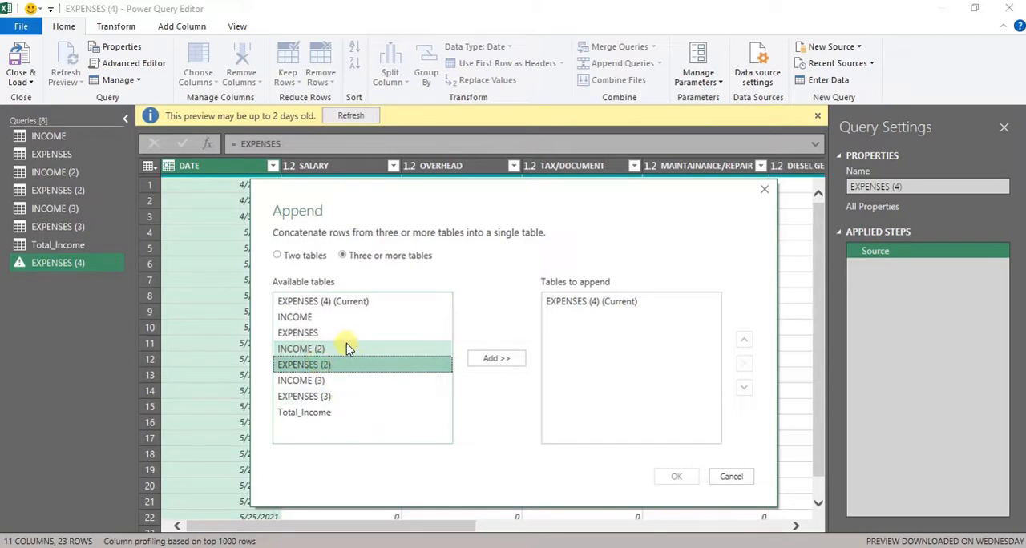
{"action": "left_click", "coordinate": [346, 347], "text": "ctrl"}
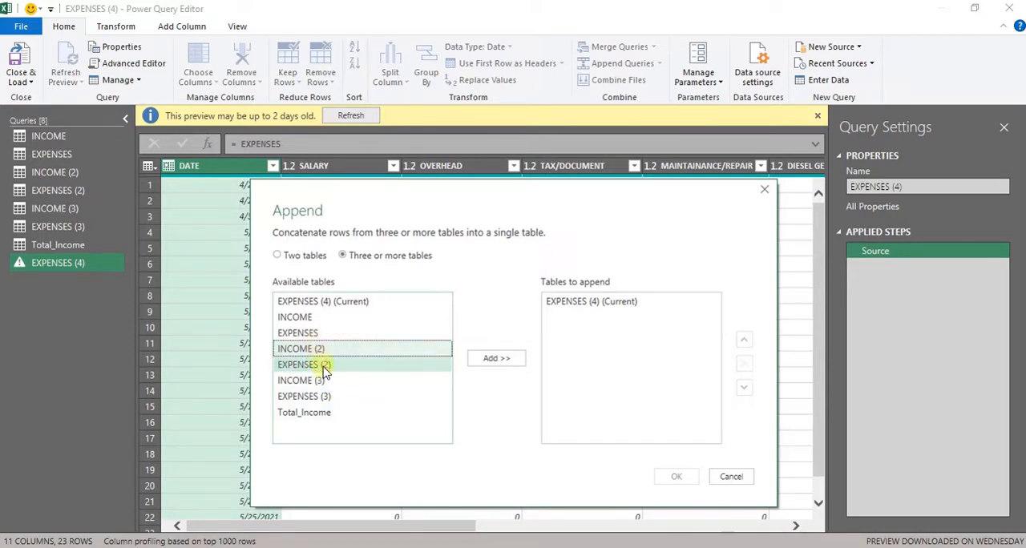
{"action": "left_click", "coordinate": [324, 367]}
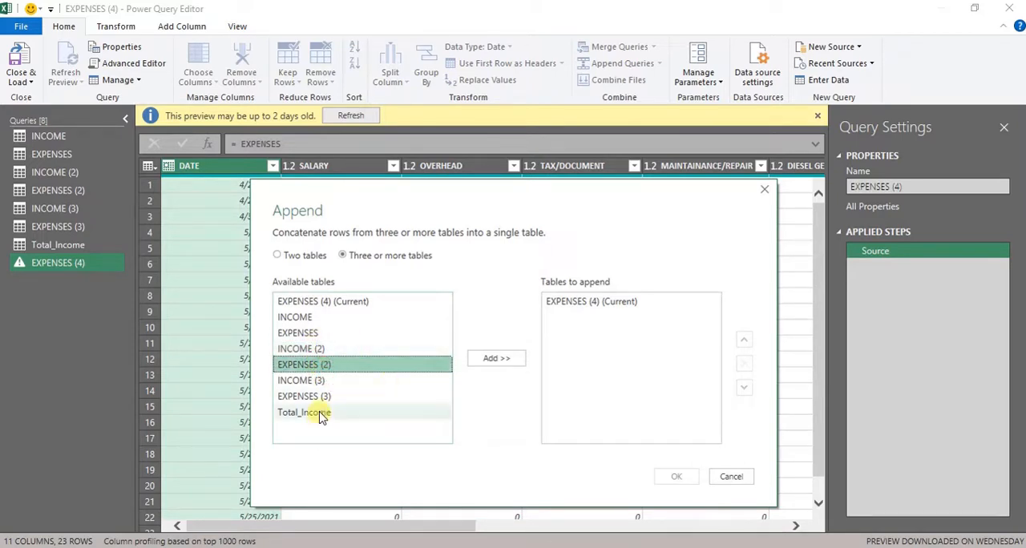
{"action": "left_click", "coordinate": [319, 395], "text": "ctrl"}
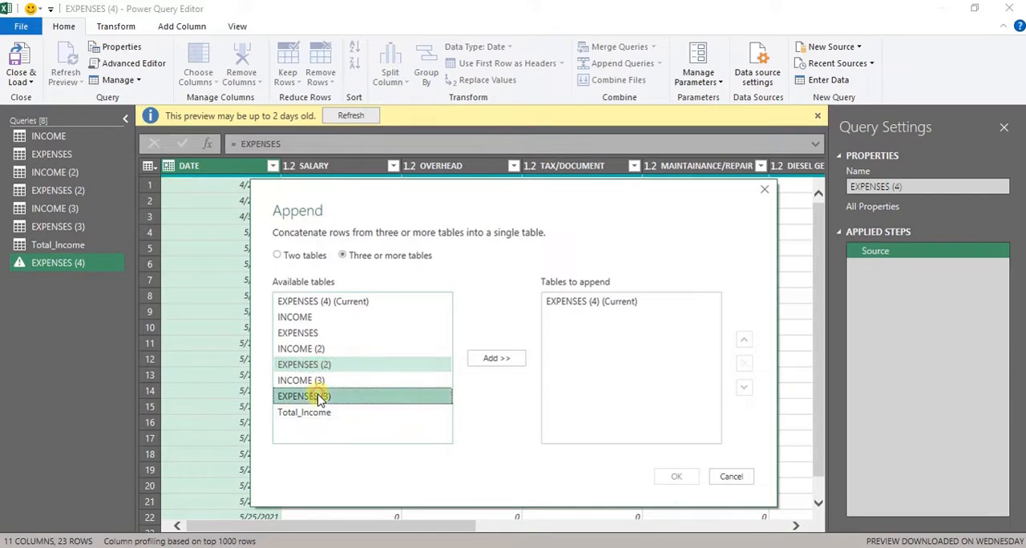
{"action": "left_click", "coordinate": [504, 364]}
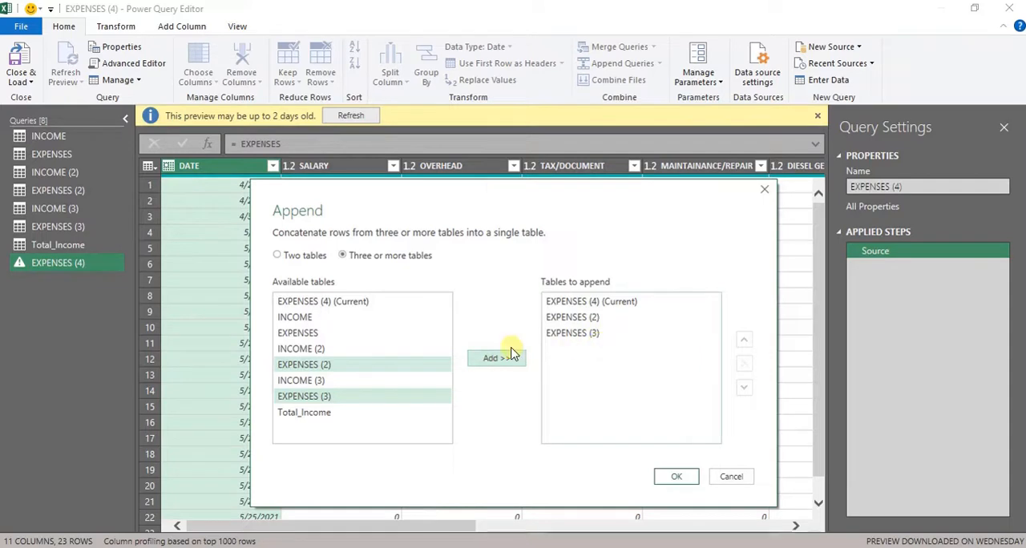
{"action": "left_click", "coordinate": [676, 478]}
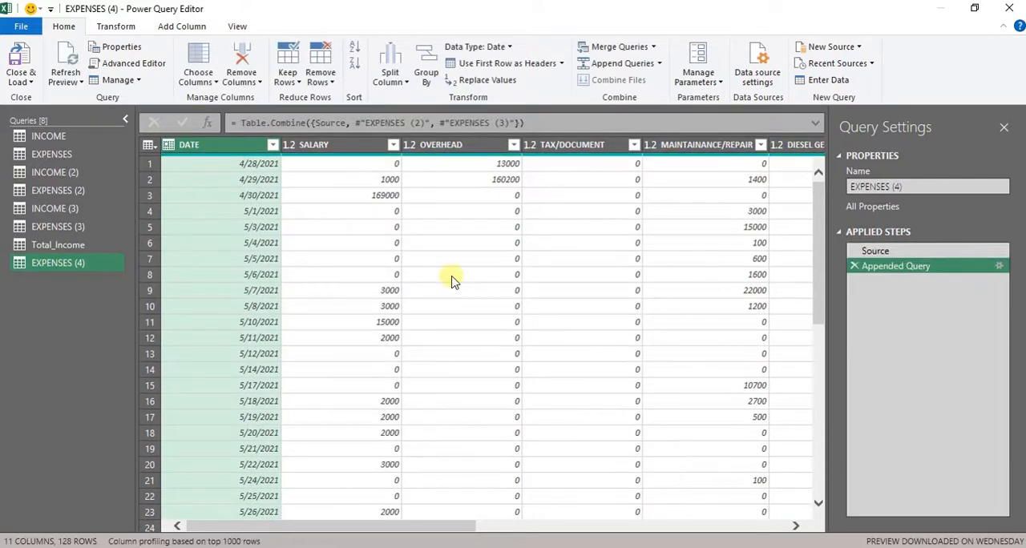
- Rename the appended expenses query as Total_Expenses
{"action": "double_click", "coordinate": [94, 258]}
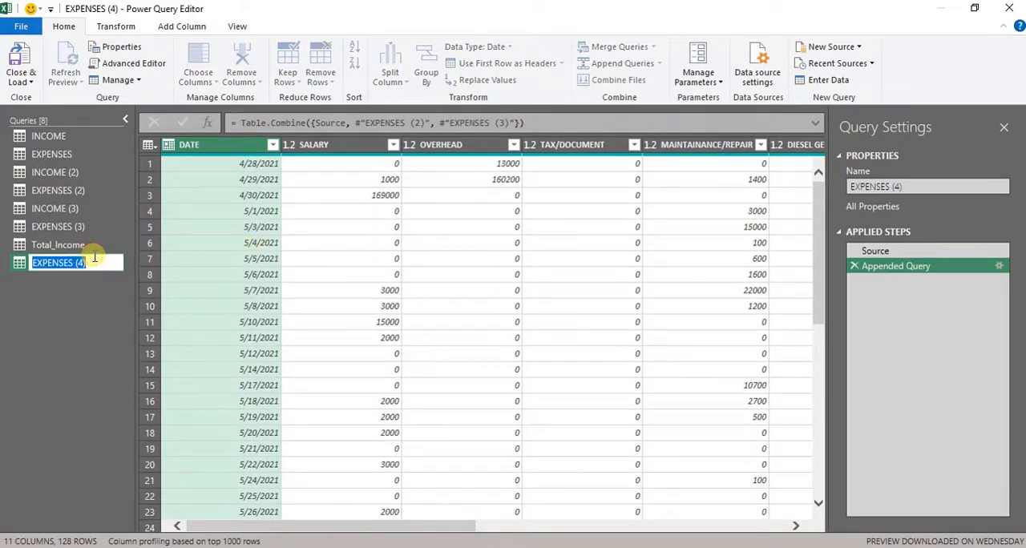
{"action": "type", "text": "Total_"}
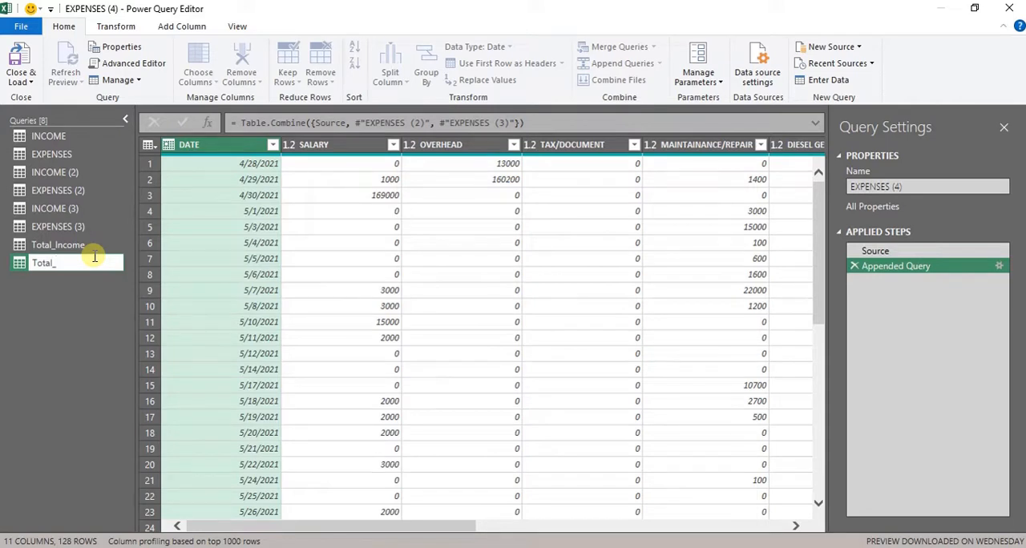
{"action": "type", "text": "Expenses"}
{"action": "key", "text": "Return"}
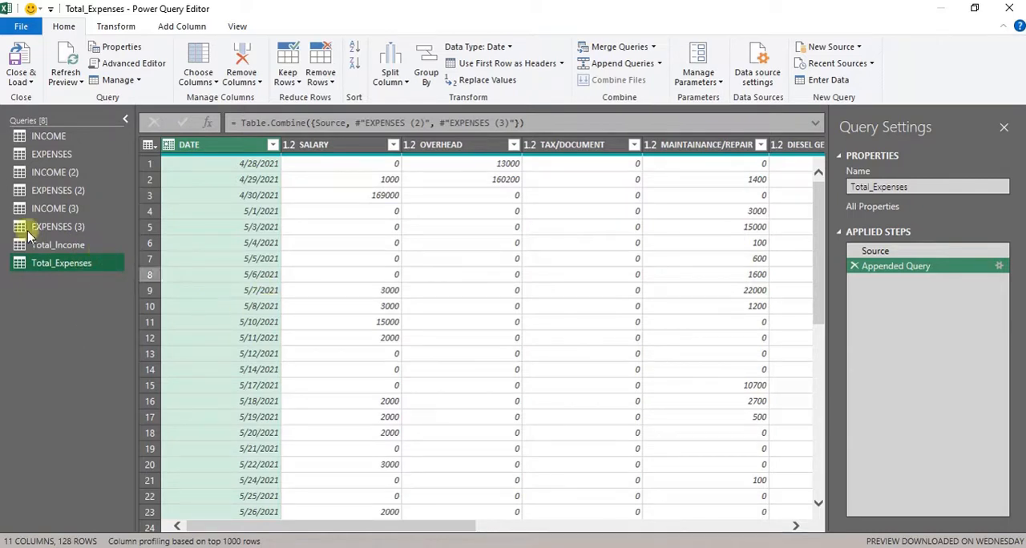
- Review the Total_Income and Total_Expenses queries and dismiss the preview age notice
{"action": "left_click", "coordinate": [83, 246]}
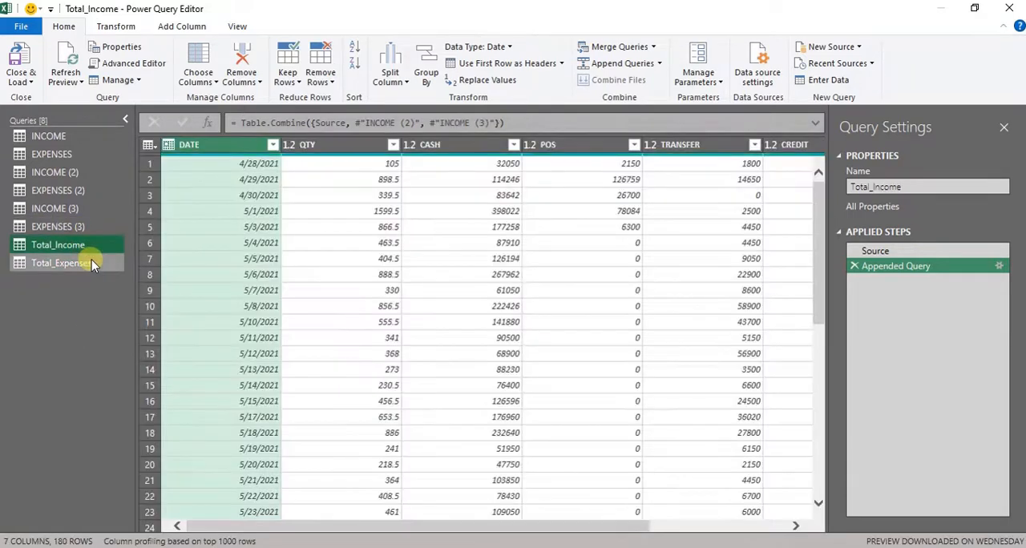
{"action": "left_click", "coordinate": [77, 264]}
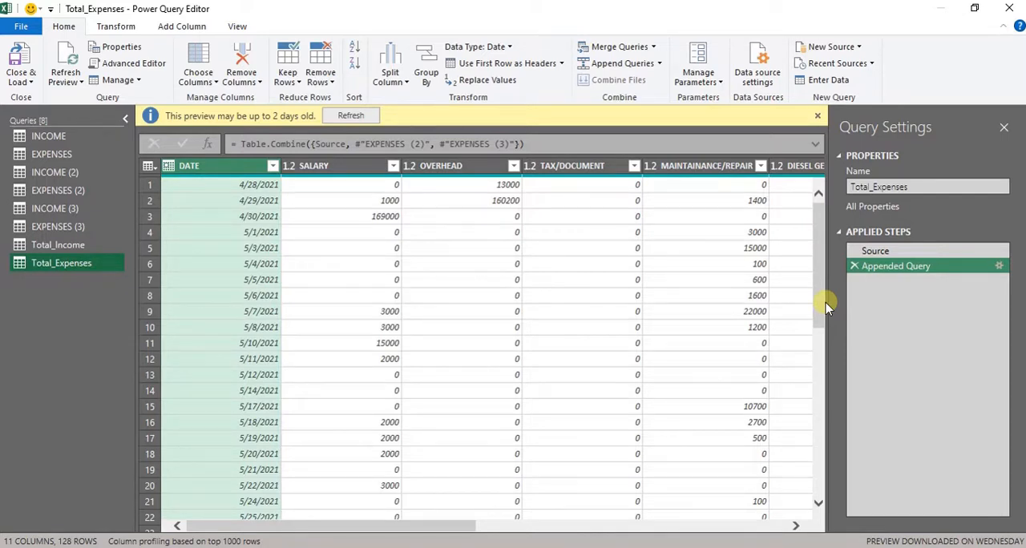
{"action": "left_click", "coordinate": [818, 117]}
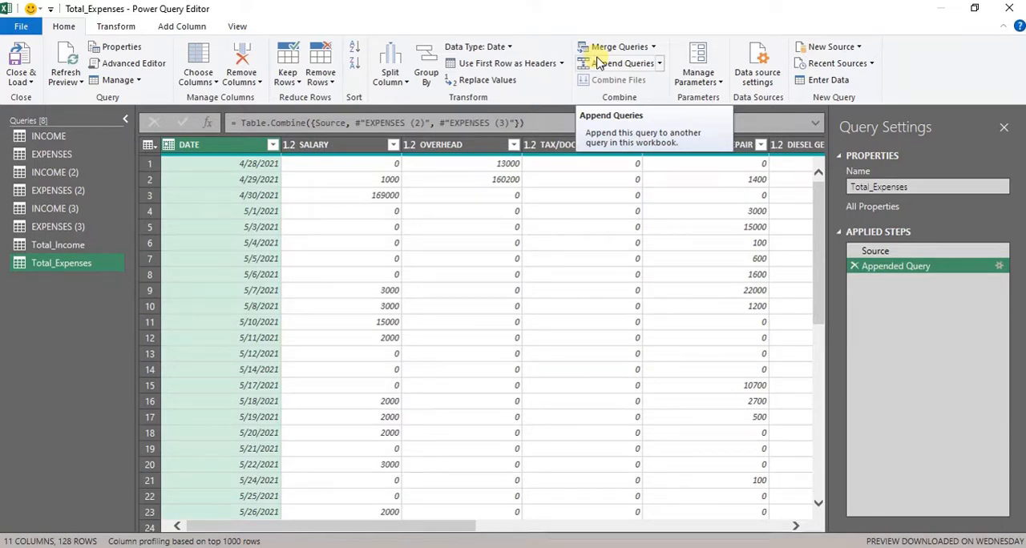
- Create a reference to the Total_Income query and name it SUMMARY
{"action": "left_click", "coordinate": [103, 246]}
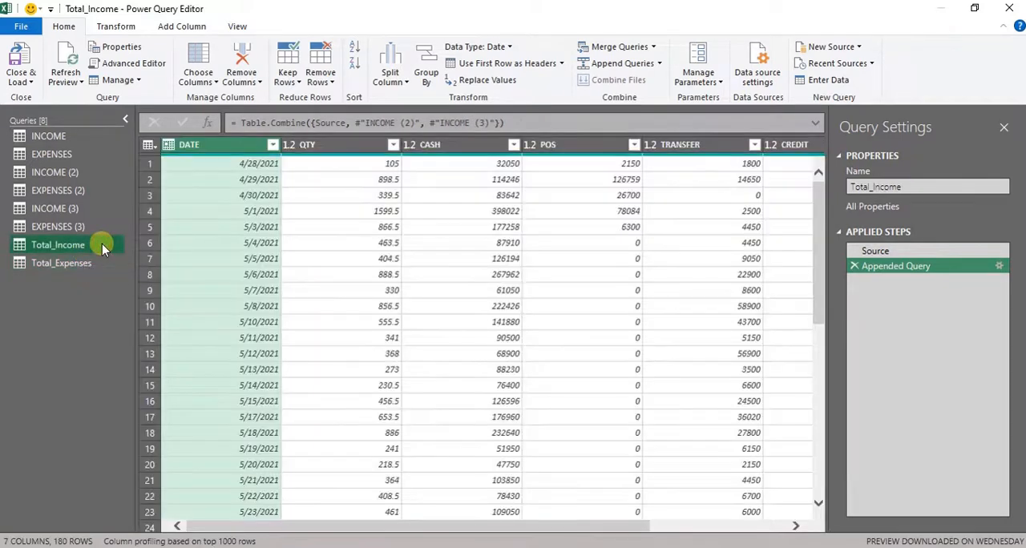
{"action": "right_click", "coordinate": [102, 245]}
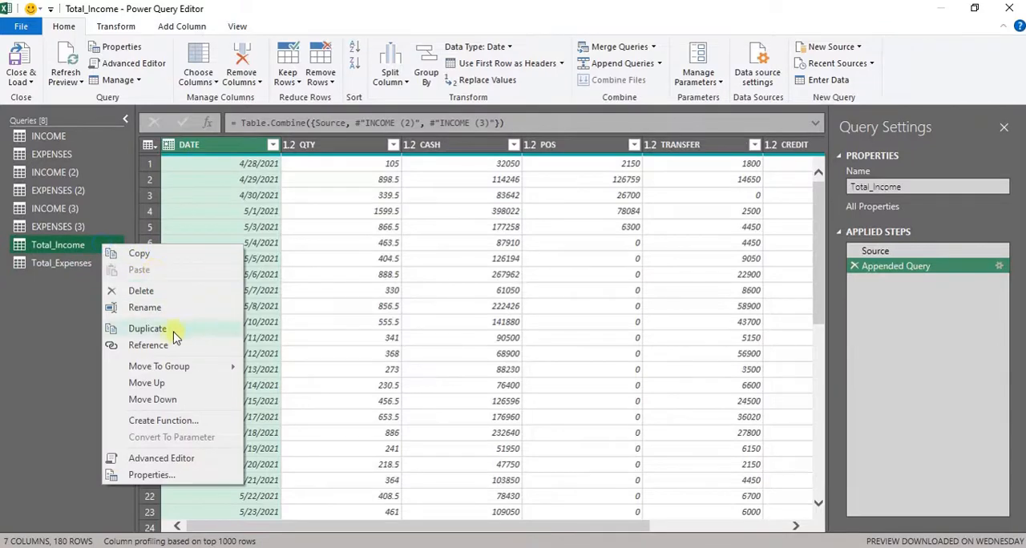
{"action": "left_click", "coordinate": [148, 345]}
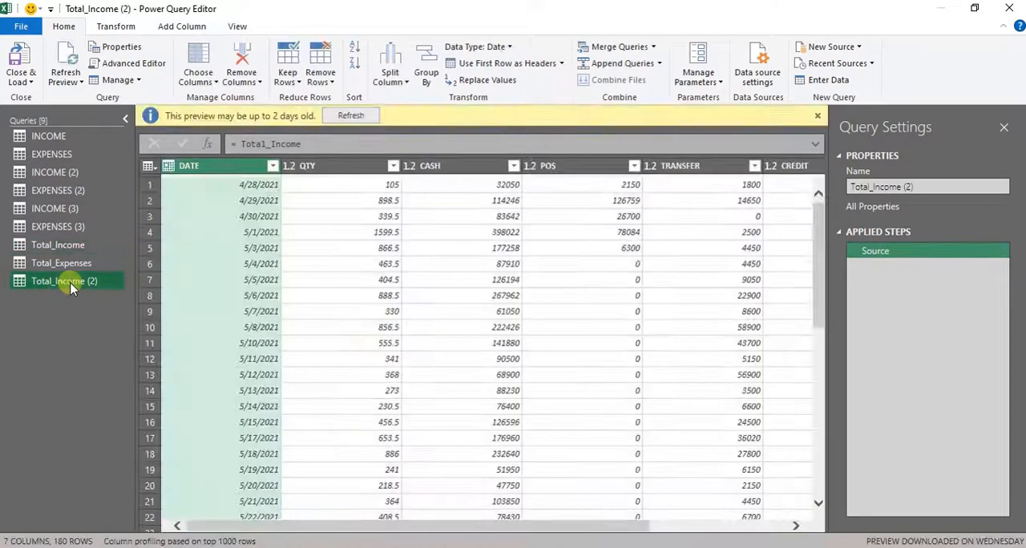
{"action": "double_click", "coordinate": [70, 281]}
{"action": "type", "text": "Su"}
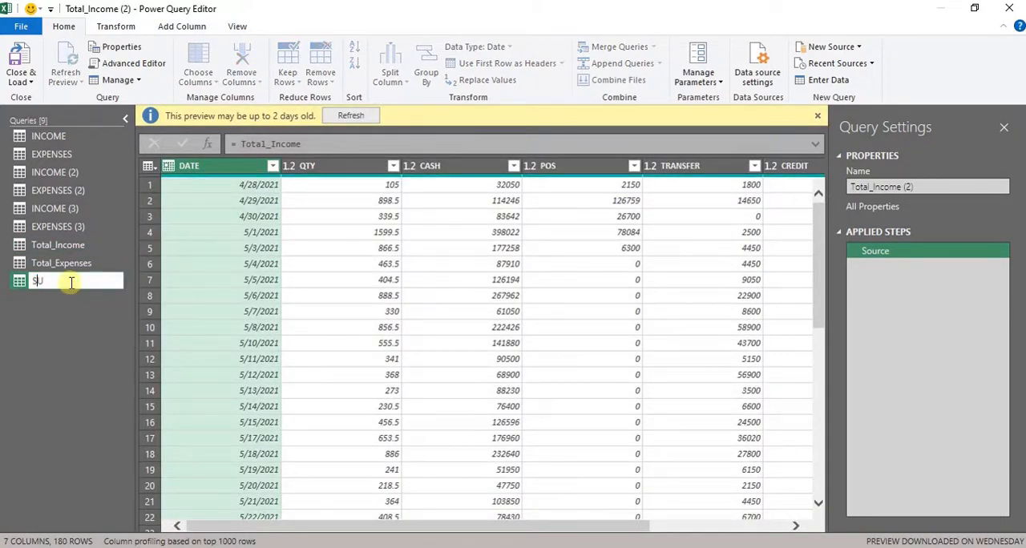
{"action": "type", "text": "MMARY"}
{"action": "key", "text": "Return"}
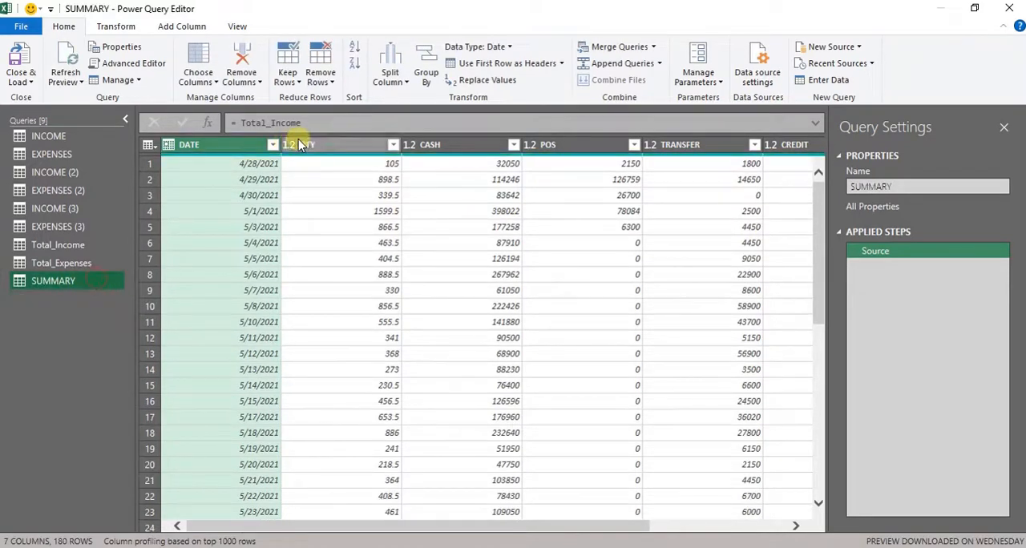
- Remove the QTY, CASH, POS, TRANSFER and CREDIT columns from the SUMMARY query
{"action": "left_click", "coordinate": [301, 144]}
{"action": "key", "text": "shift+Right"}
{"action": "key", "text": "shift+Right"}
{"action": "key", "text": "shift+Right"}
{"action": "key", "text": "shift+Right"}
{"action": "key", "text": "shift+Right"}
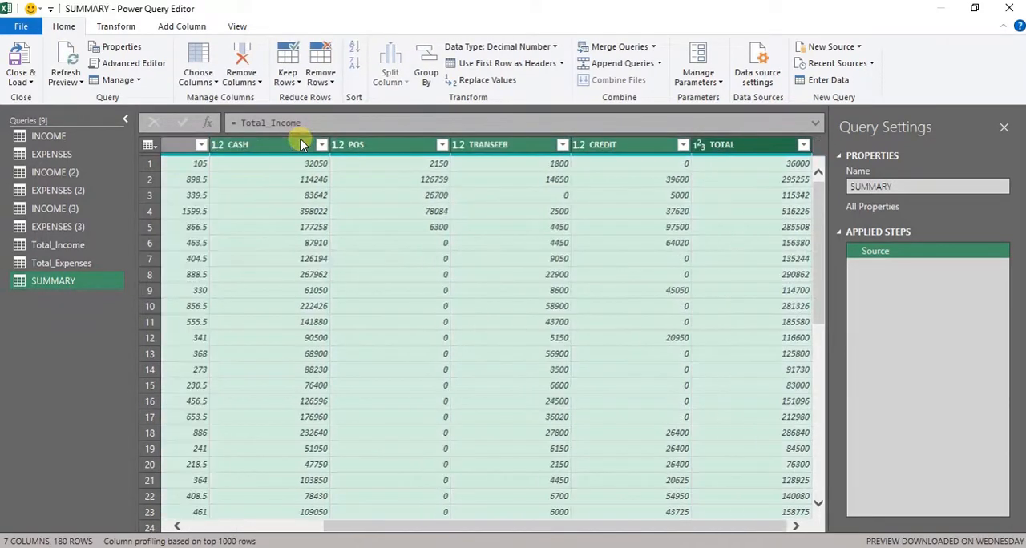
{"action": "key", "text": "shift+Left"}
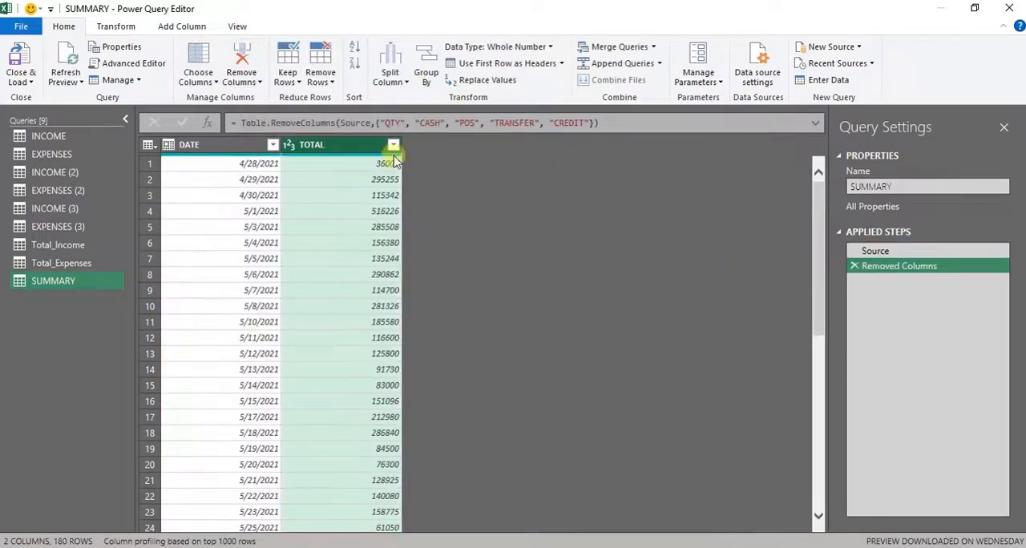
- Rename the TOTAL column of the SUMMARY query as TOTAL SALES
{"action": "double_click", "coordinate": [367, 150]}
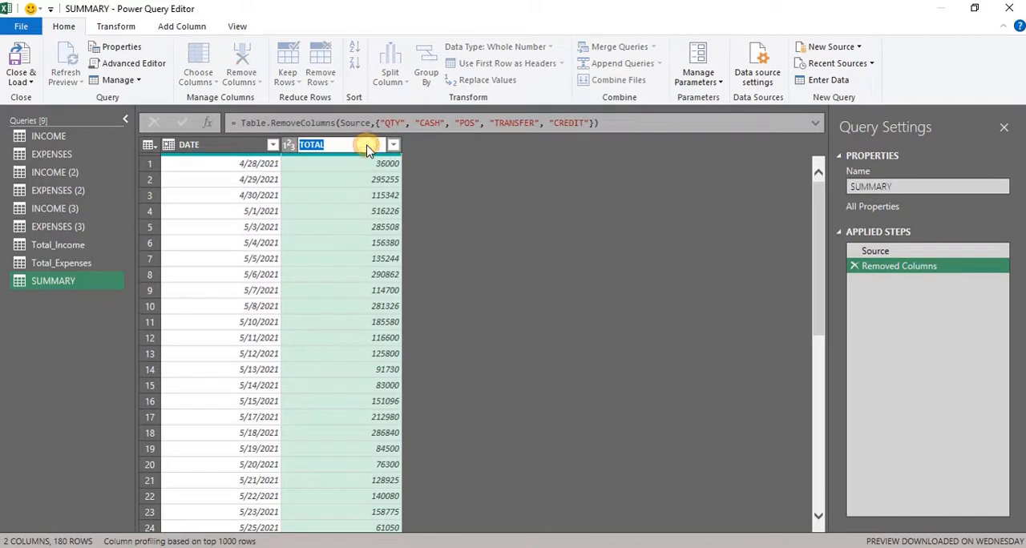
{"action": "left_click", "coordinate": [367, 145]}
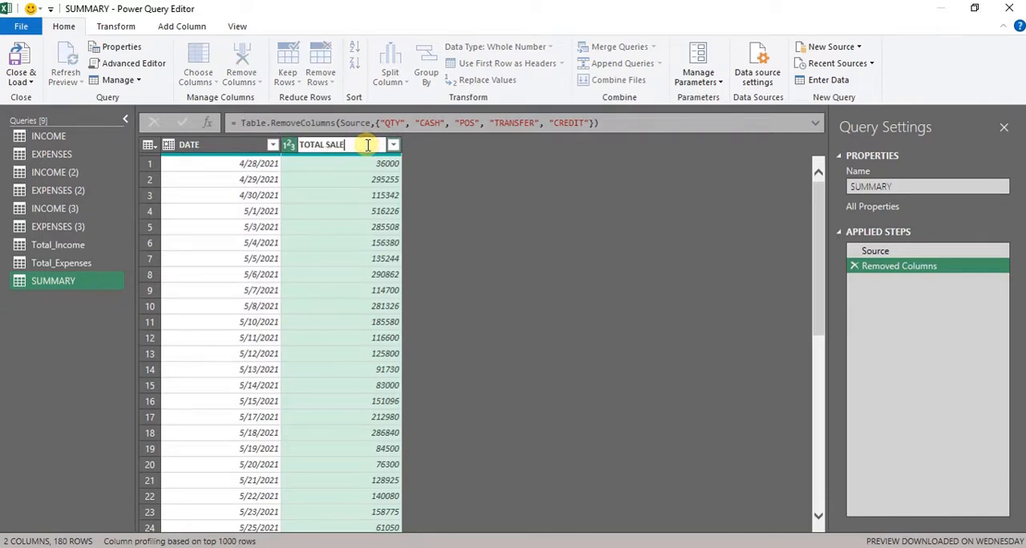
{"action": "key", "text": "Return"}
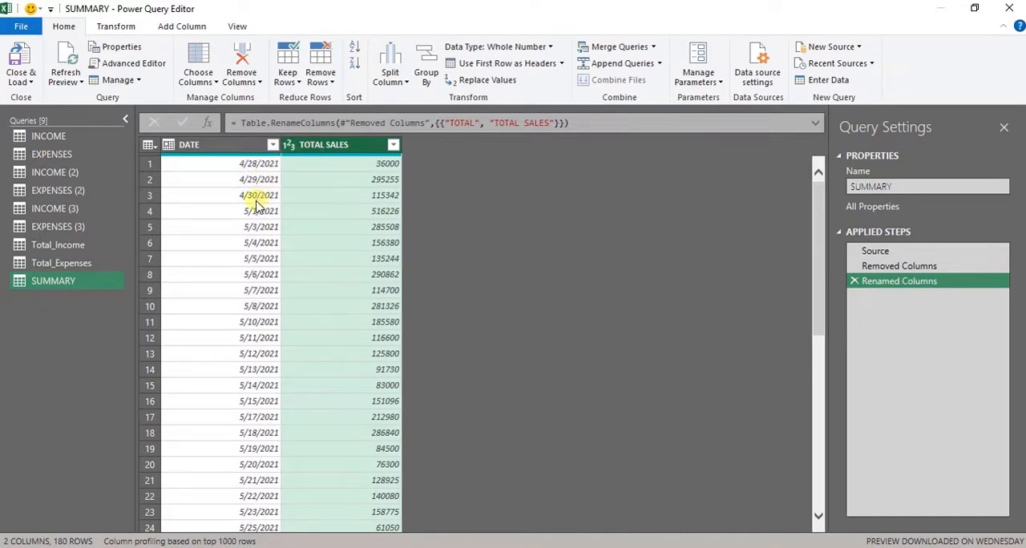
{"action": "left_click", "coordinate": [112, 263]}
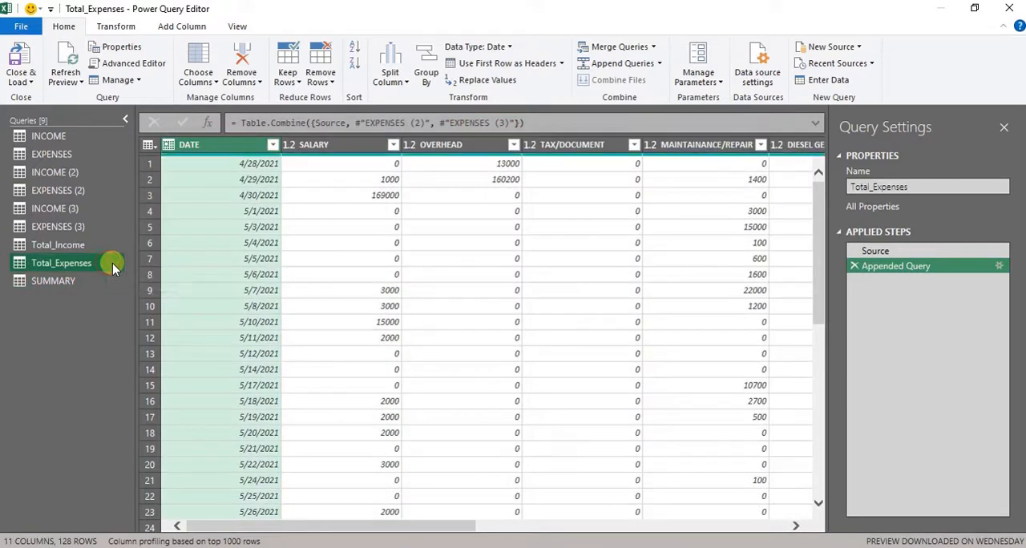
{"action": "left_click", "coordinate": [46, 280]}
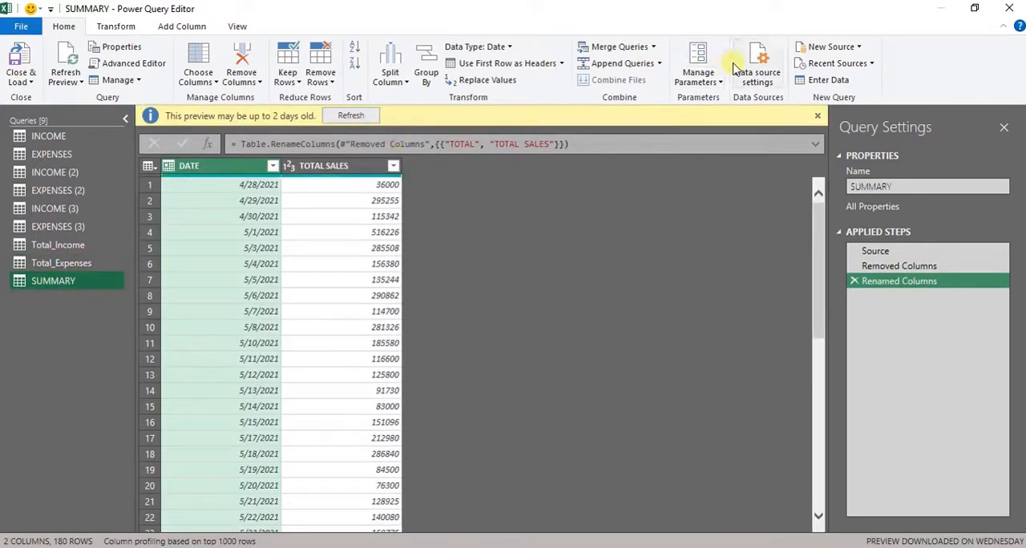
{"action": "left_click", "coordinate": [623, 48]}
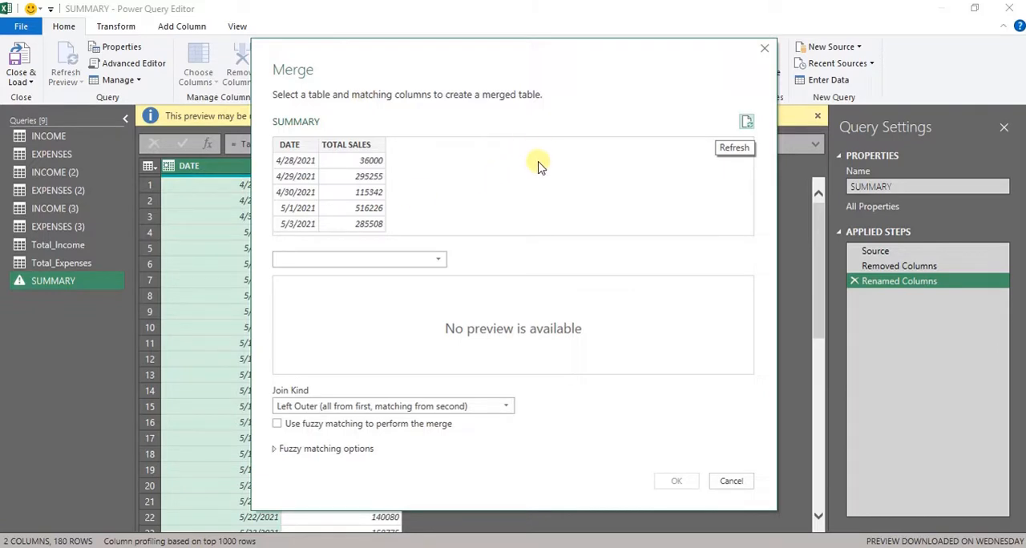
{"action": "left_click", "coordinate": [764, 52]}
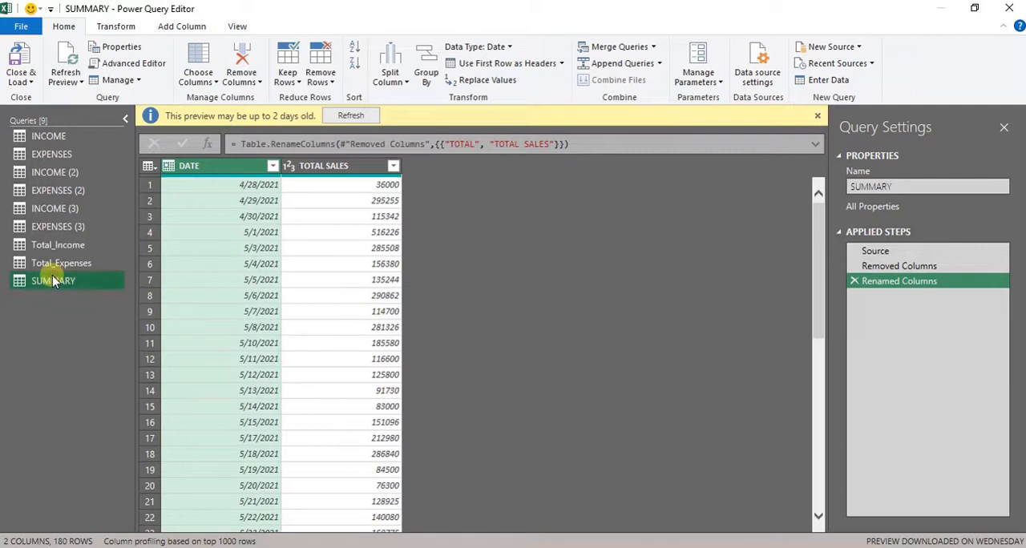
- Set up a merge of the SUMMARY query with Total_Expenses, matching both tables on their DATE columns
{"action": "left_click", "coordinate": [610, 48]}
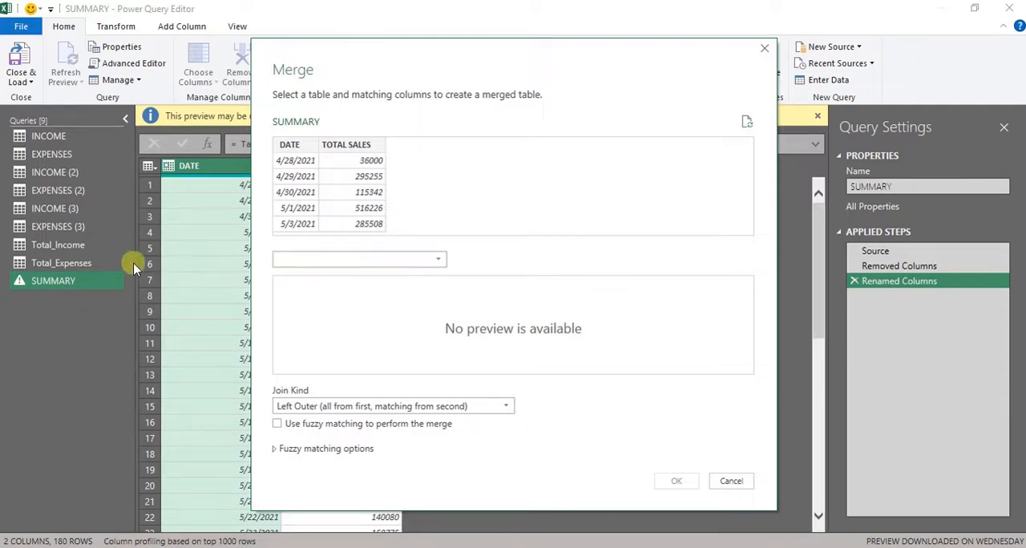
{"action": "left_click", "coordinate": [400, 268]}
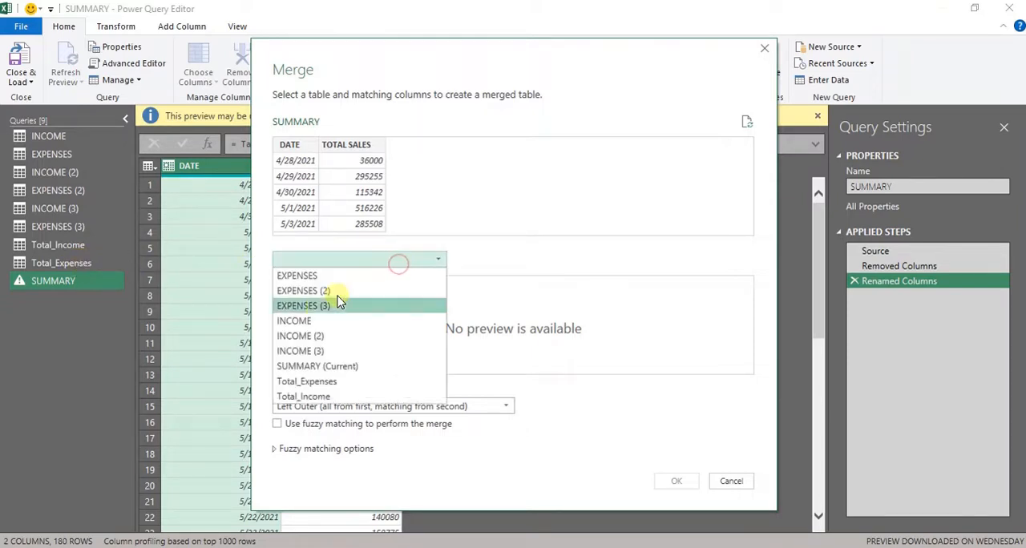
{"action": "left_click", "coordinate": [321, 381]}
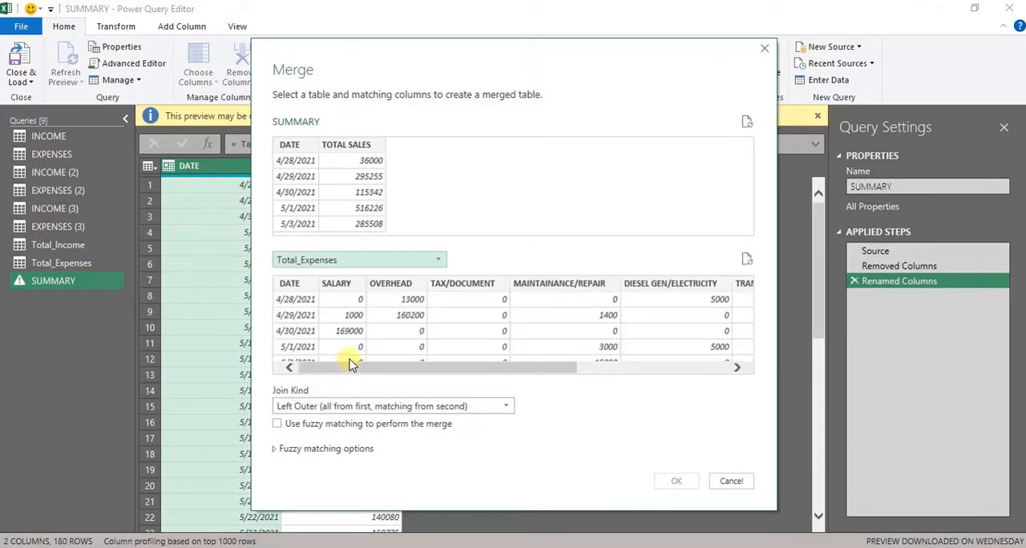
{"action": "left_click_drag", "start_coordinate": [475, 365], "coordinate": [329, 375]}
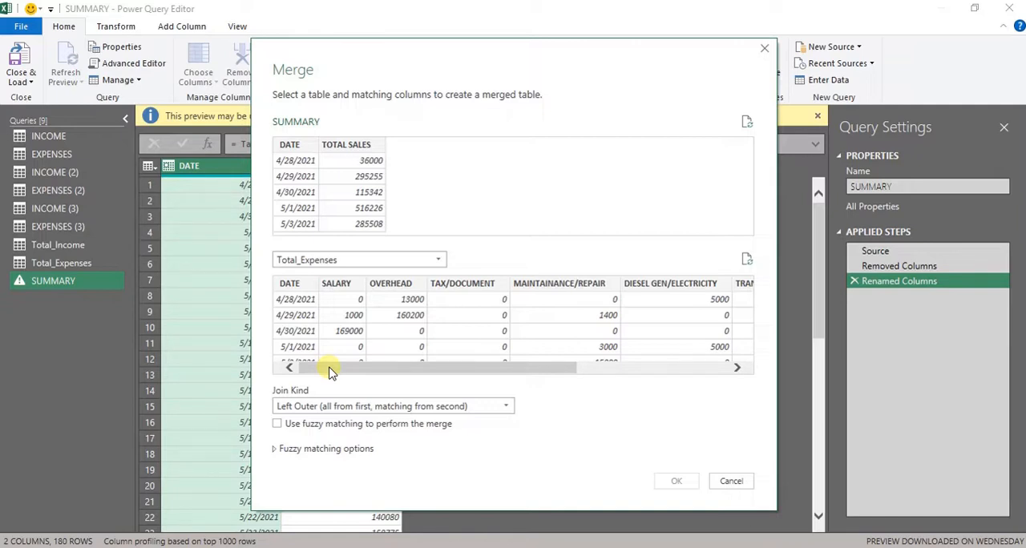
{"action": "left_click", "coordinate": [295, 285]}
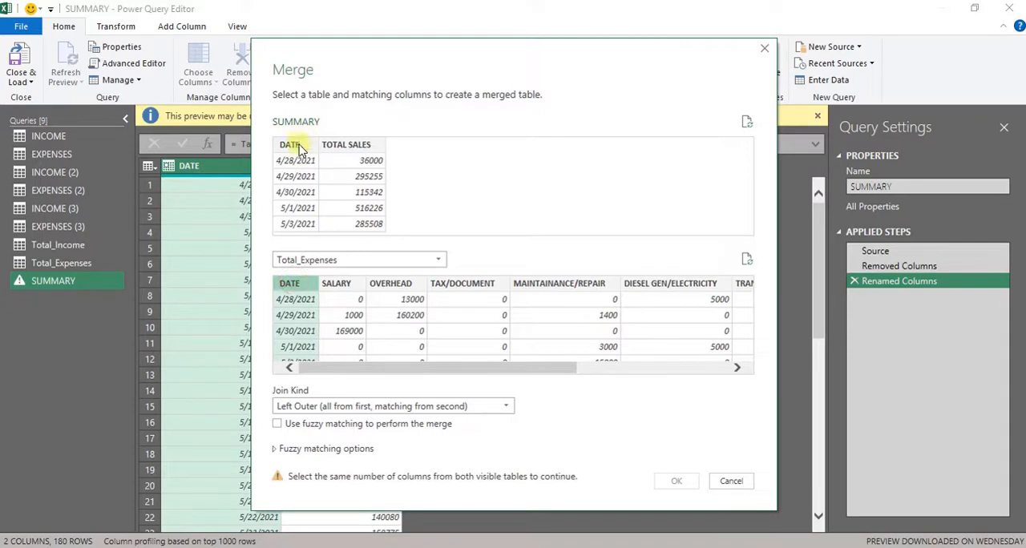
{"action": "left_click", "coordinate": [288, 144]}
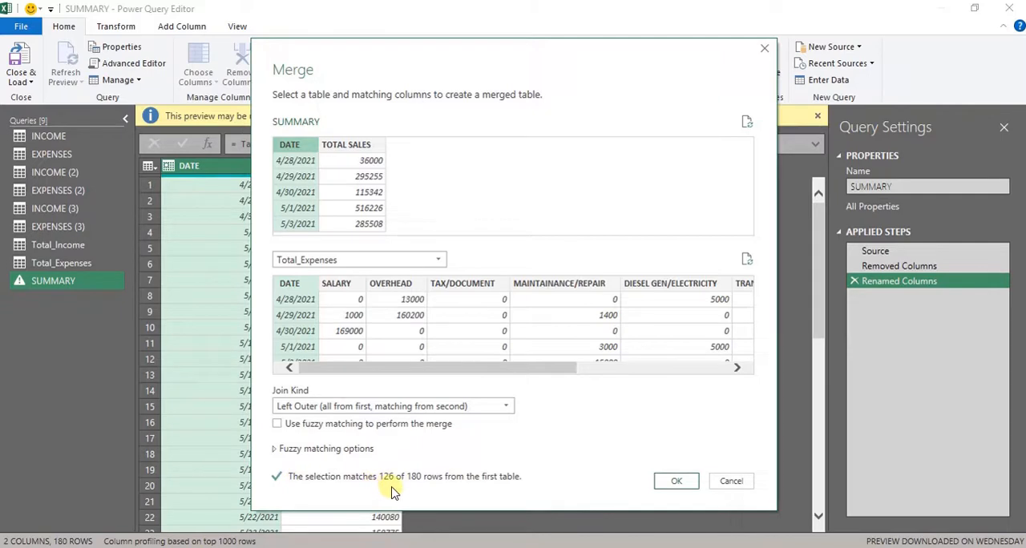
- Examine the available join kinds for the merge, keeping Left Outer (all from first, matching from second) selected
{"action": "left_click", "coordinate": [497, 407]}
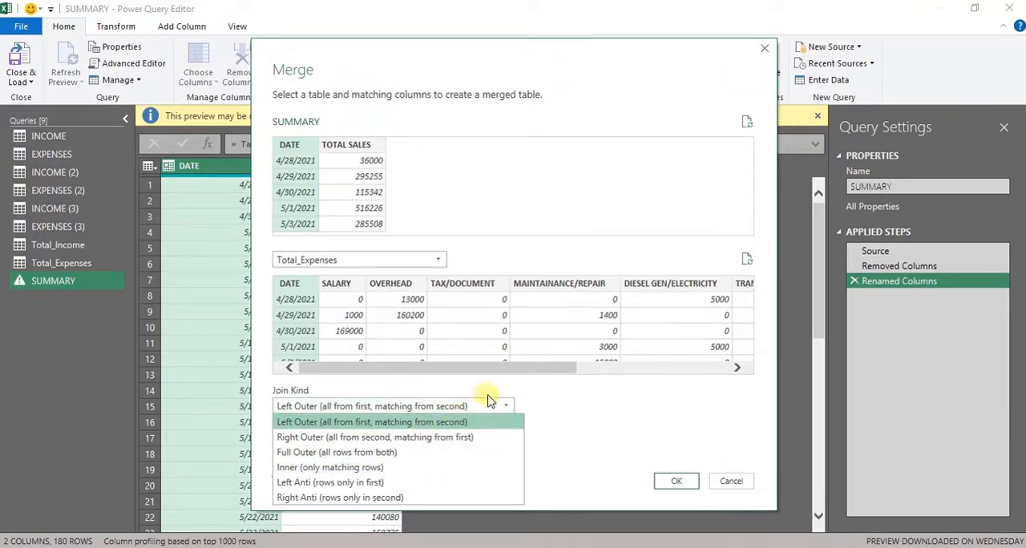
{"action": "left_click", "coordinate": [493, 405]}
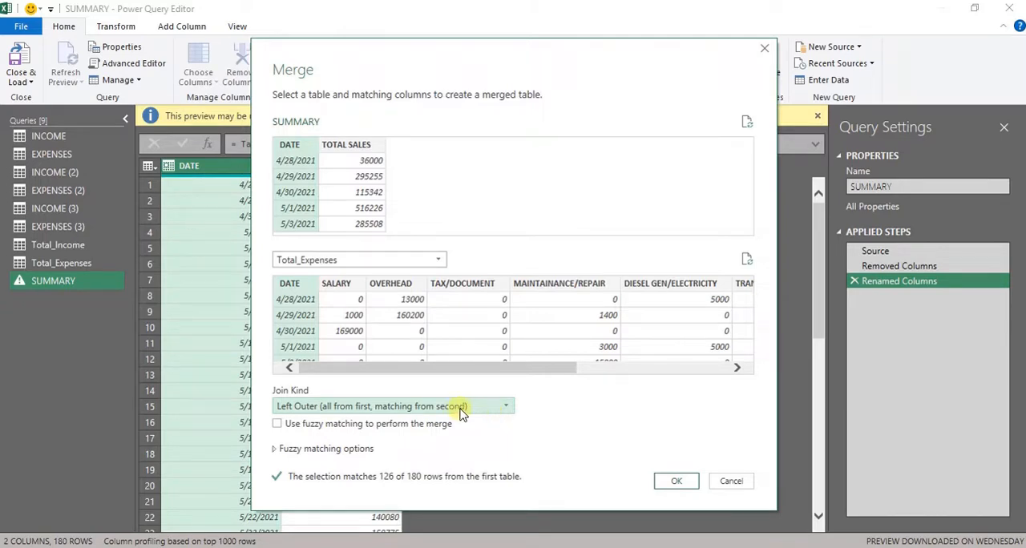
{"action": "left_click", "coordinate": [462, 409]}
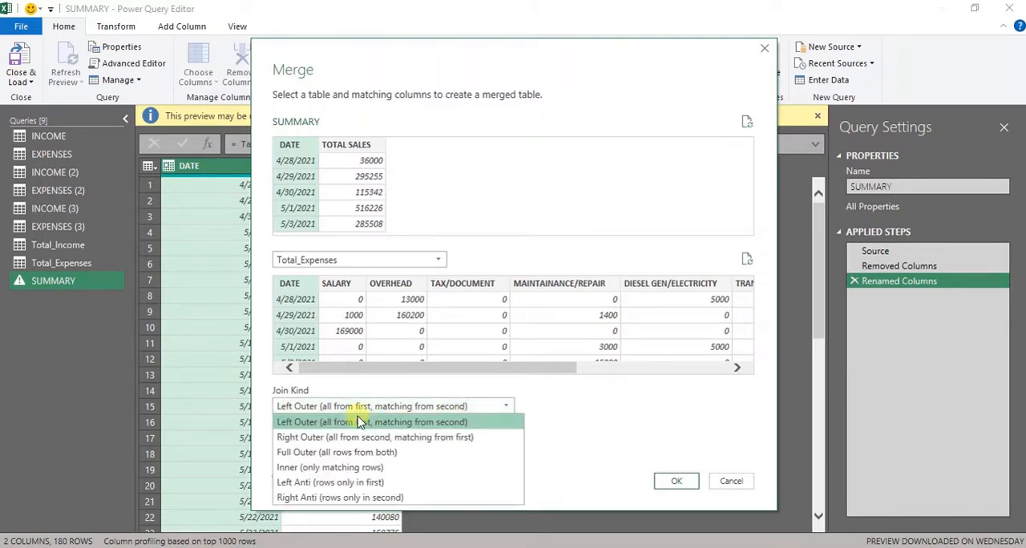
{"action": "left_click", "coordinate": [415, 423]}
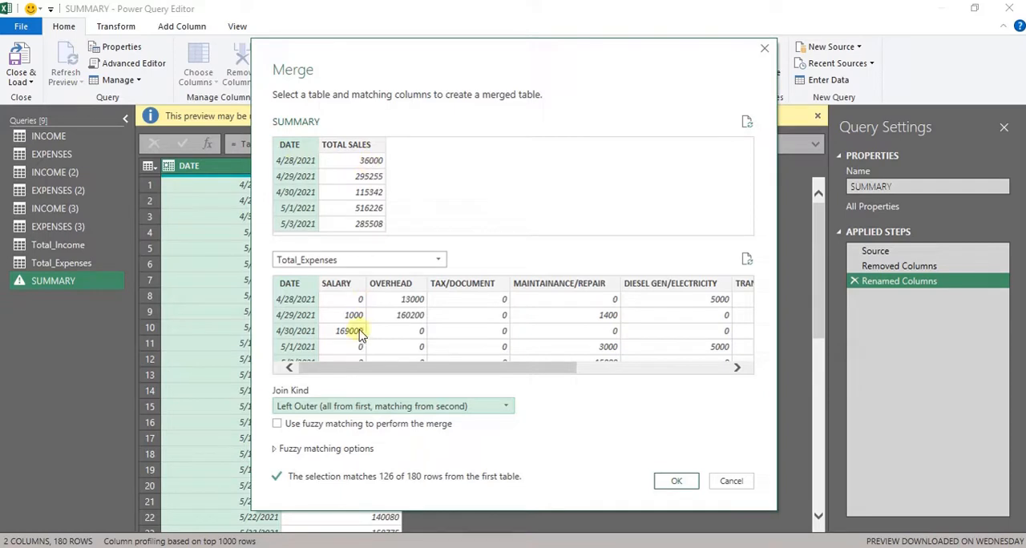
- Compare the Full Outer and Right Outer join kinds, and set the merge to Full Outer (all rows from both)
{"action": "left_click", "coordinate": [346, 408]}
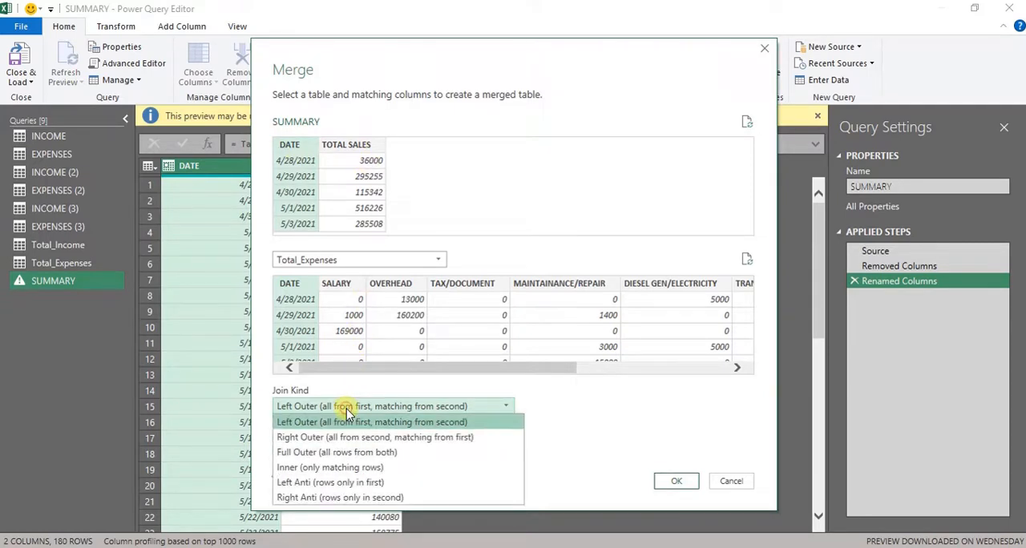
{"action": "left_click", "coordinate": [353, 448]}
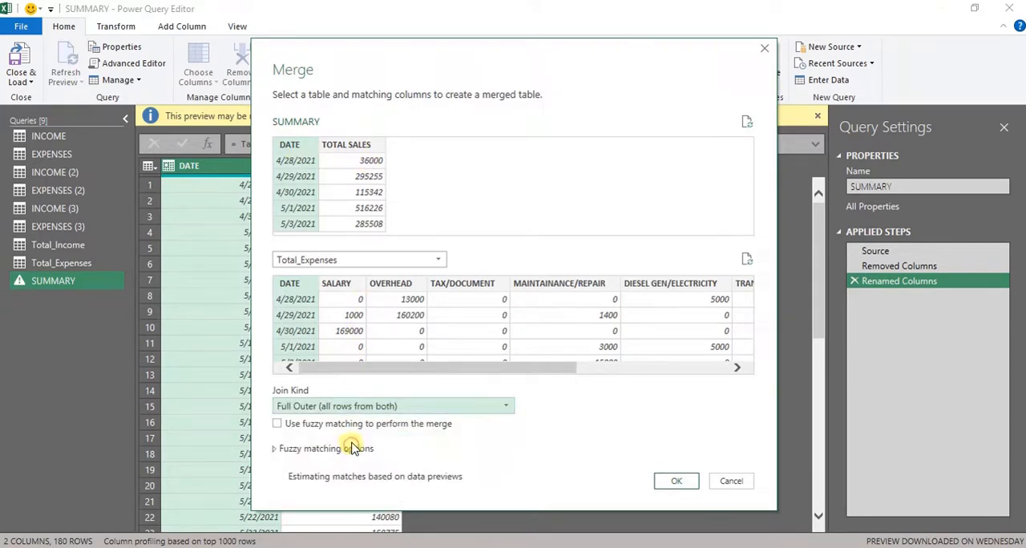
{"action": "left_click", "coordinate": [340, 407]}
{"action": "left_click", "coordinate": [350, 439]}
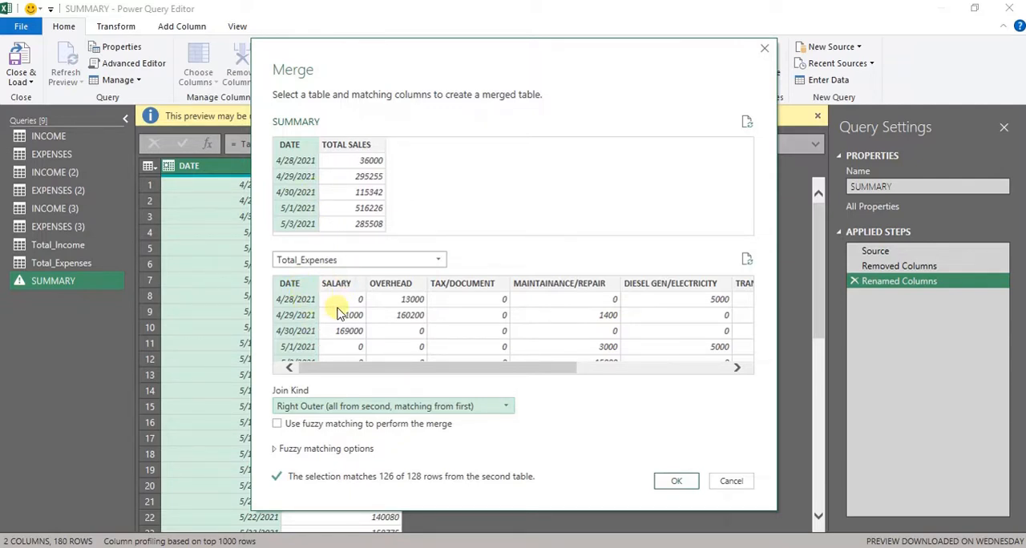
{"action": "left_click", "coordinate": [384, 406]}
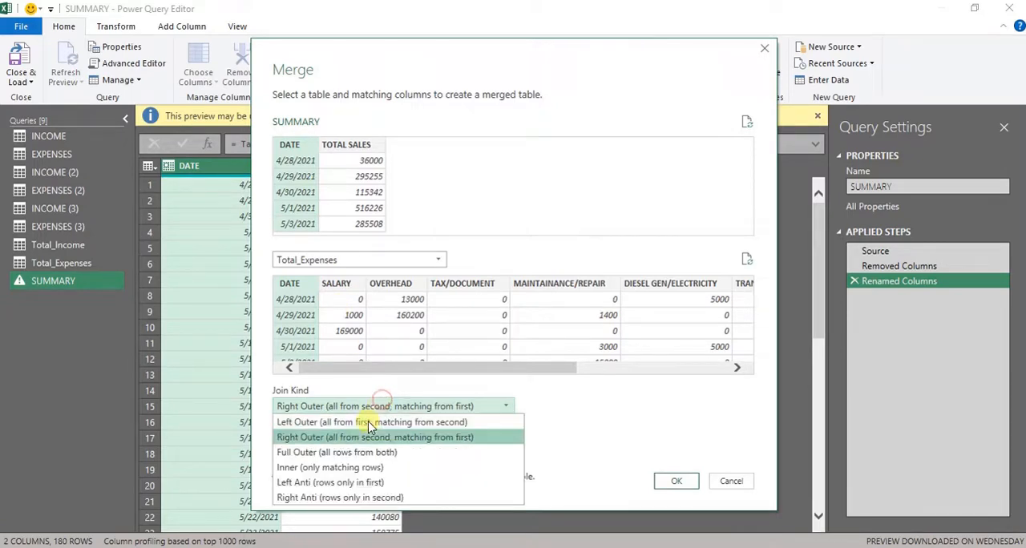
{"action": "left_click", "coordinate": [362, 455]}
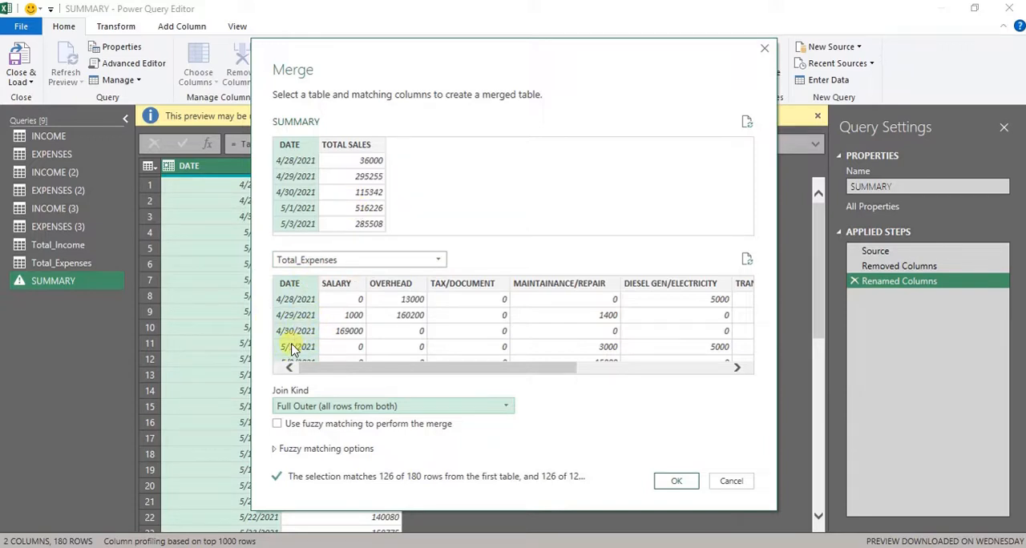
- Set the join kind to Left Outer (all from first, matching from second) and complete the merge with Total_Expenses
{"action": "left_click", "coordinate": [318, 408]}
{"action": "left_click", "coordinate": [313, 421]}
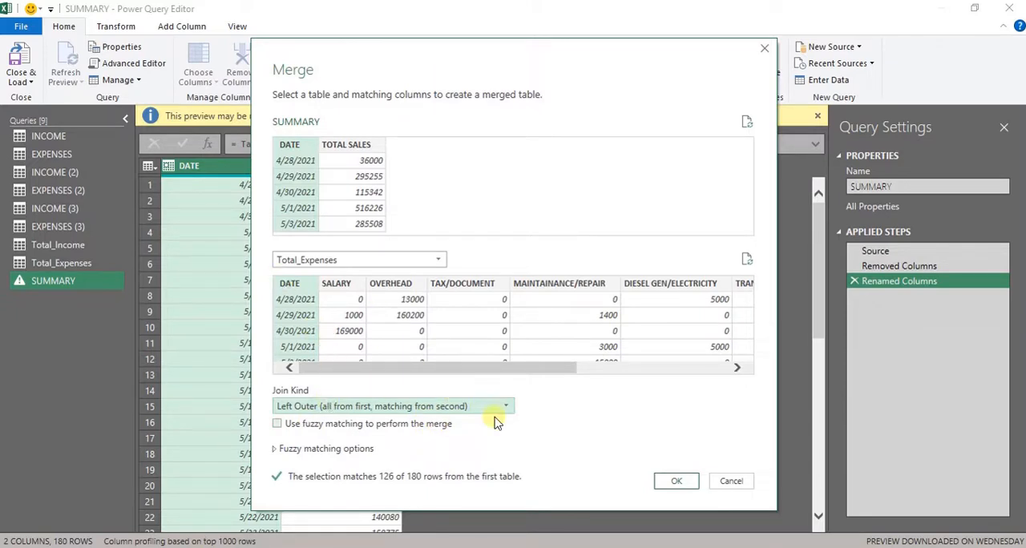
{"action": "left_click", "coordinate": [664, 483]}
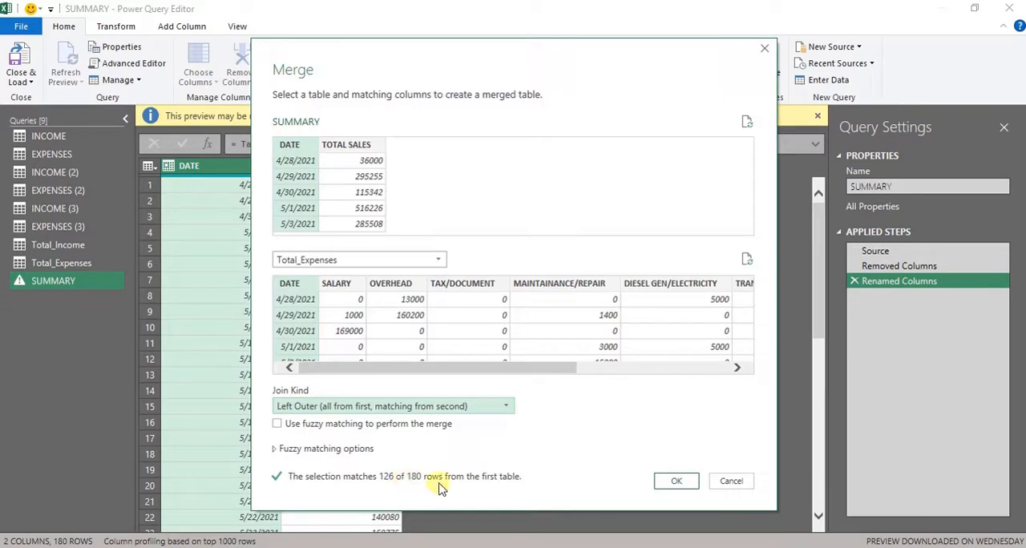
{"action": "left_click", "coordinate": [687, 480]}
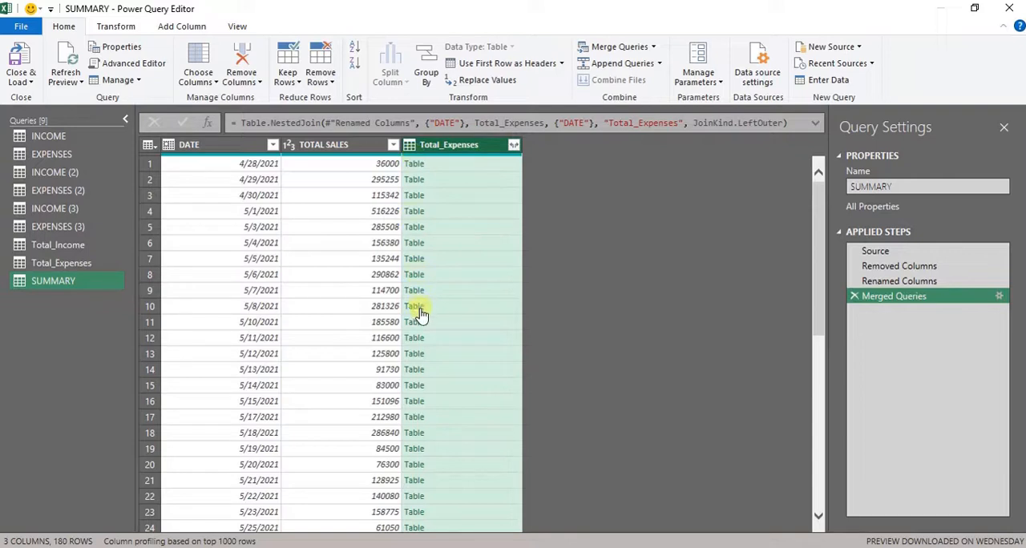
- Expand only the TOTAL field from the merged Total_Expenses column without the original name prefix, and rename the resulting column as TOTAL EXPENSES
{"action": "left_click", "coordinate": [514, 146]}
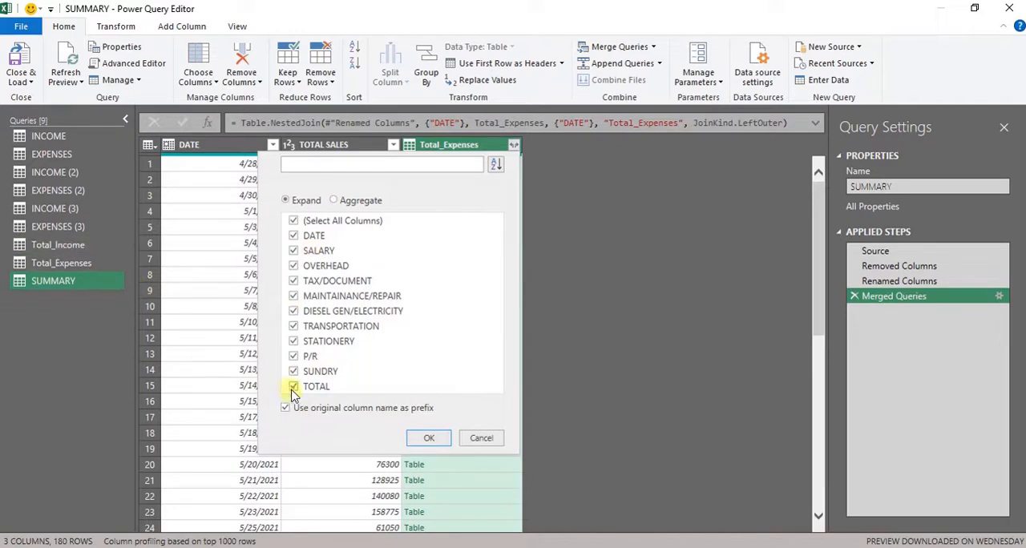
{"action": "left_click", "coordinate": [294, 220]}
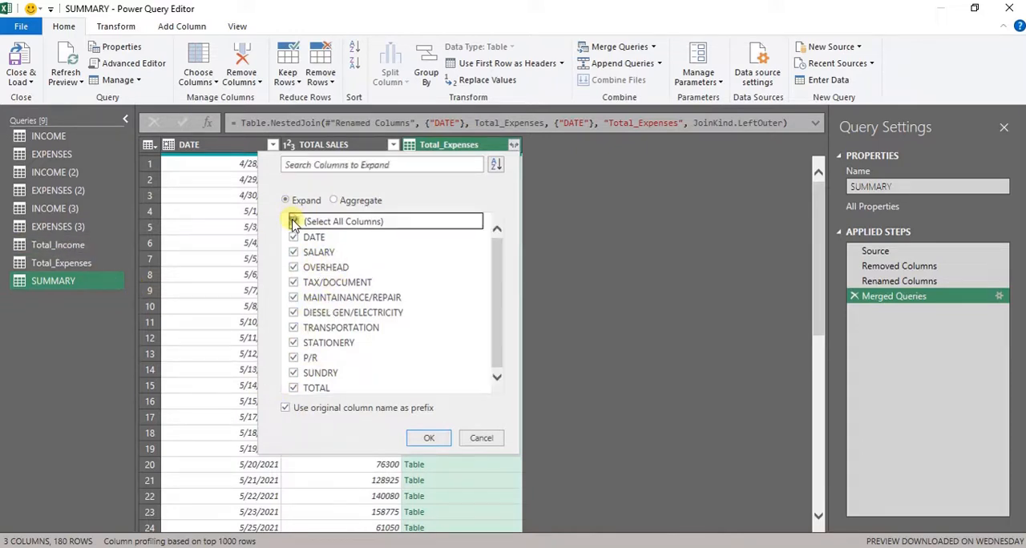
{"action": "left_click", "coordinate": [295, 388]}
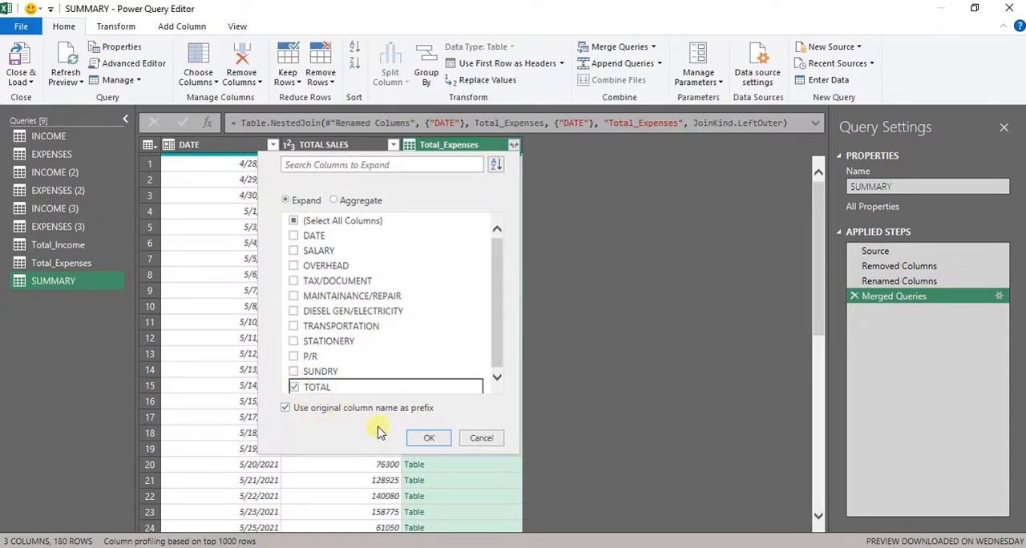
{"action": "left_click", "coordinate": [284, 409]}
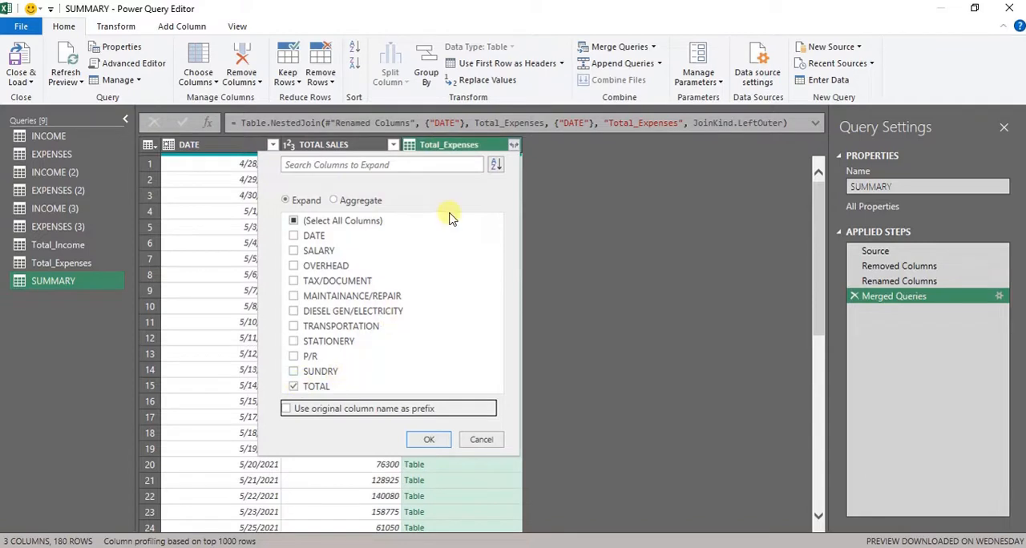
{"action": "left_click", "coordinate": [294, 371]}
{"action": "left_click", "coordinate": [293, 385]}
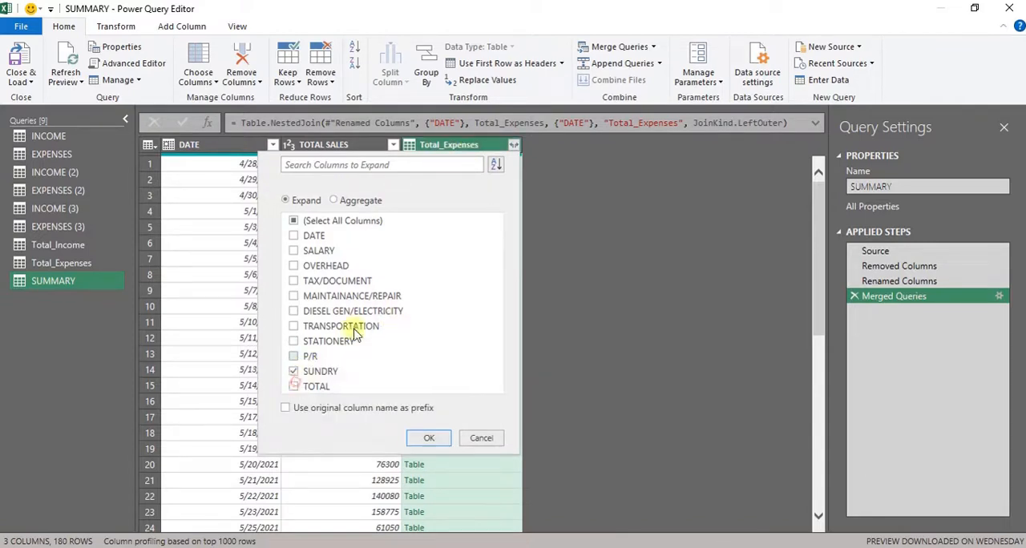
{"action": "left_click", "coordinate": [294, 371]}
{"action": "left_click", "coordinate": [294, 386]}
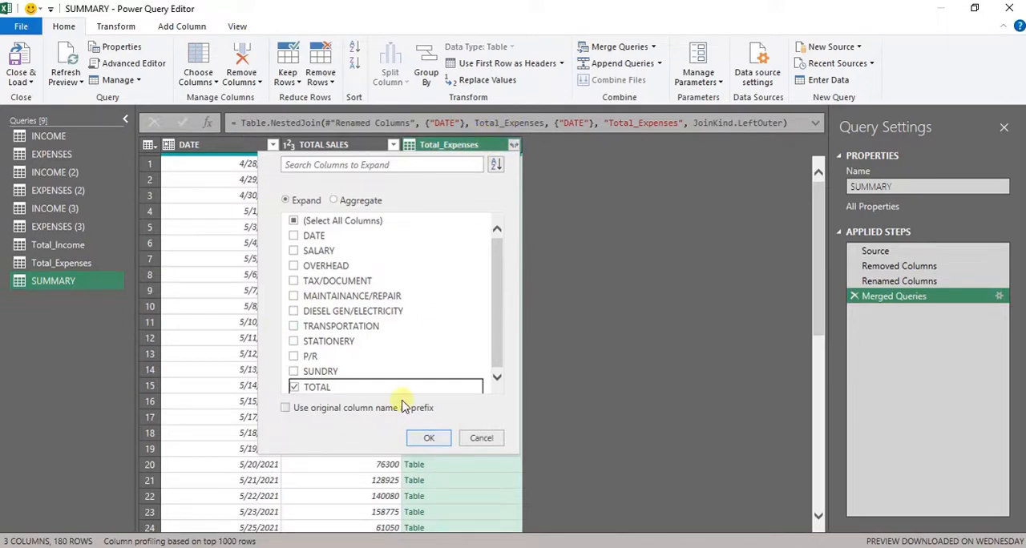
{"action": "left_click", "coordinate": [449, 437]}
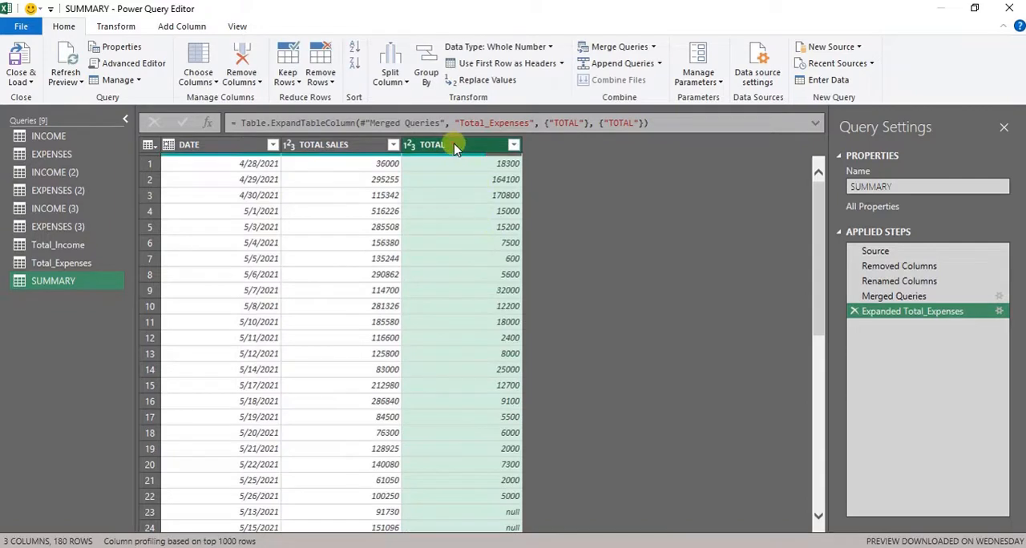
{"action": "double_click", "coordinate": [454, 147]}
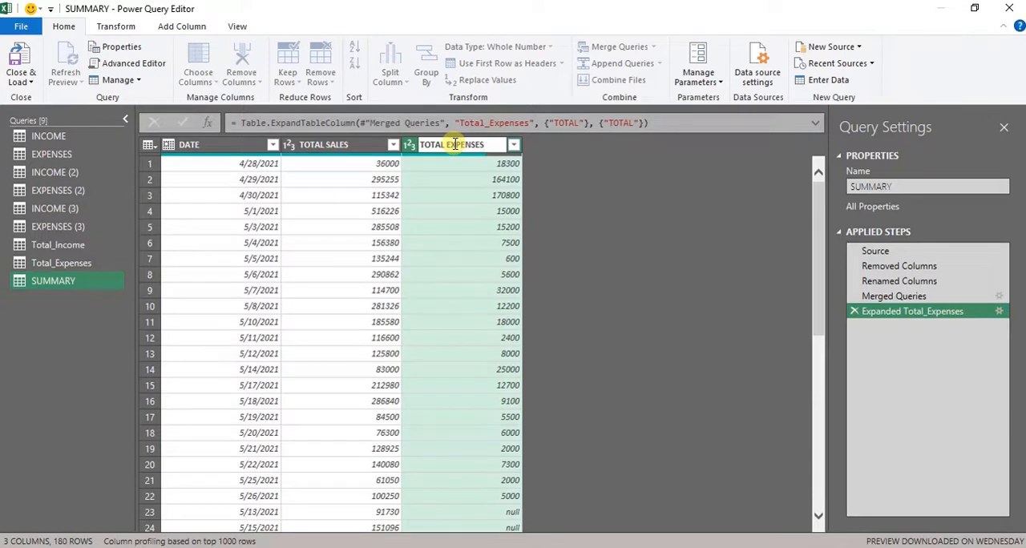
{"action": "key", "text": "Return"}
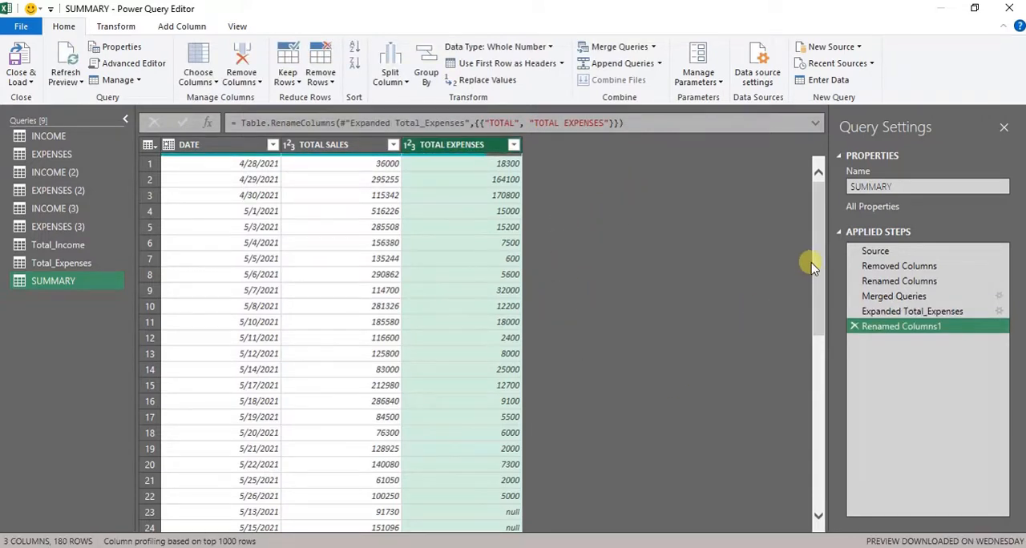
- Examine the TOTAL EXPENSES entries of the merged table against their dates and total sales
{"action": "left_click_drag", "start_coordinate": [811, 266], "coordinate": [806, 391]}
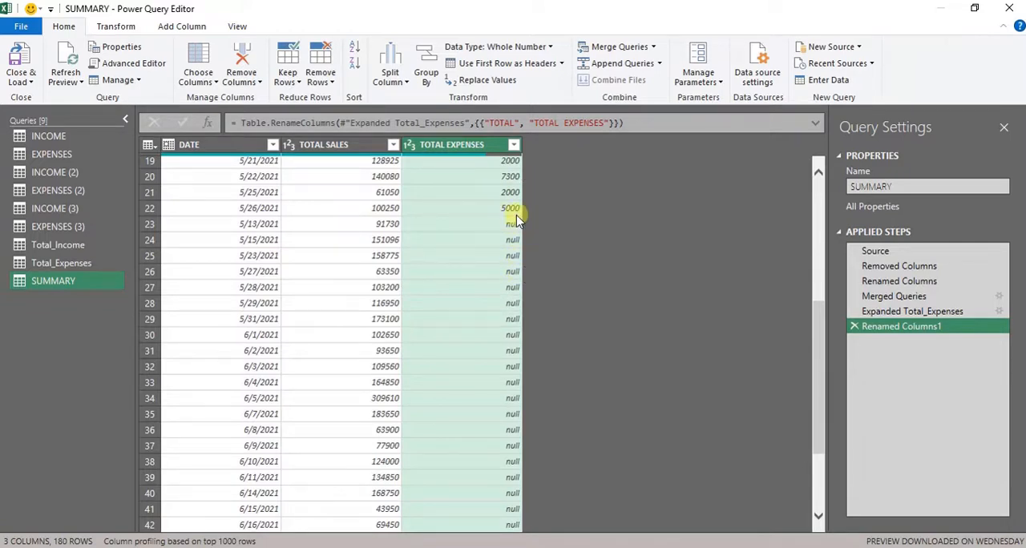
{"action": "left_click", "coordinate": [275, 225]}
{"action": "key", "text": "Down"}
{"action": "key", "text": "Down"}
{"action": "key", "text": "Down"}
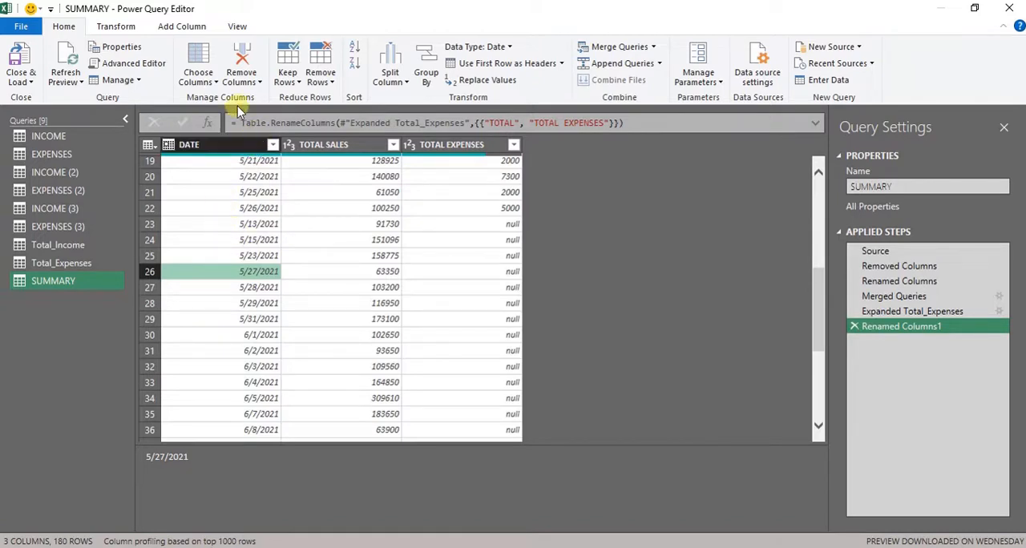
{"action": "left_click", "coordinate": [228, 145]}
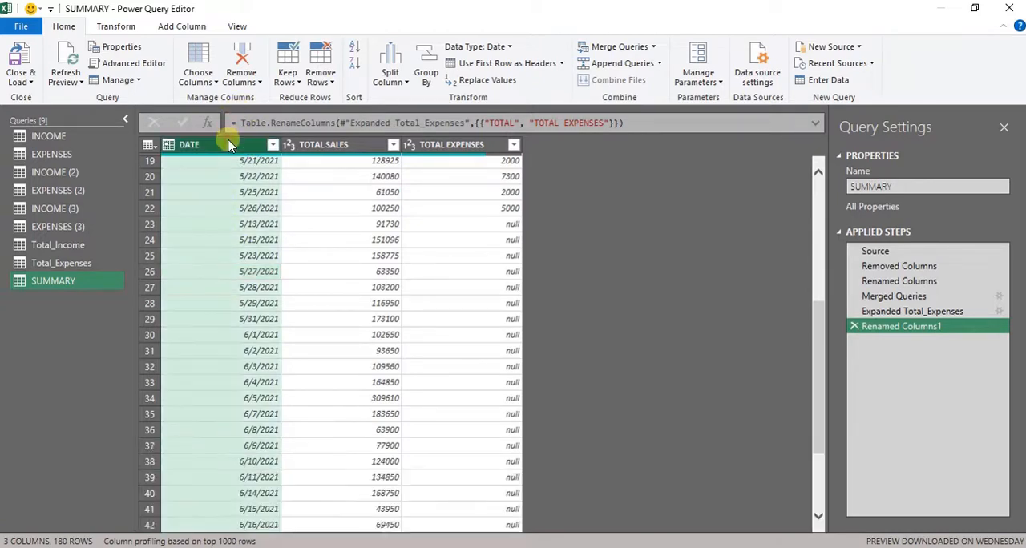
{"action": "key", "text": "shift+Right"}
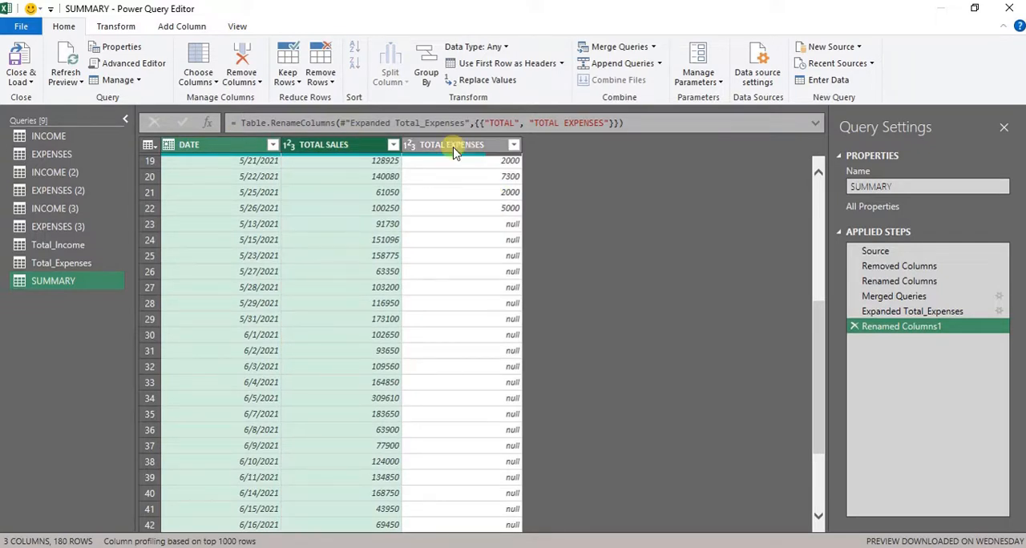
{"action": "left_click", "coordinate": [513, 227]}
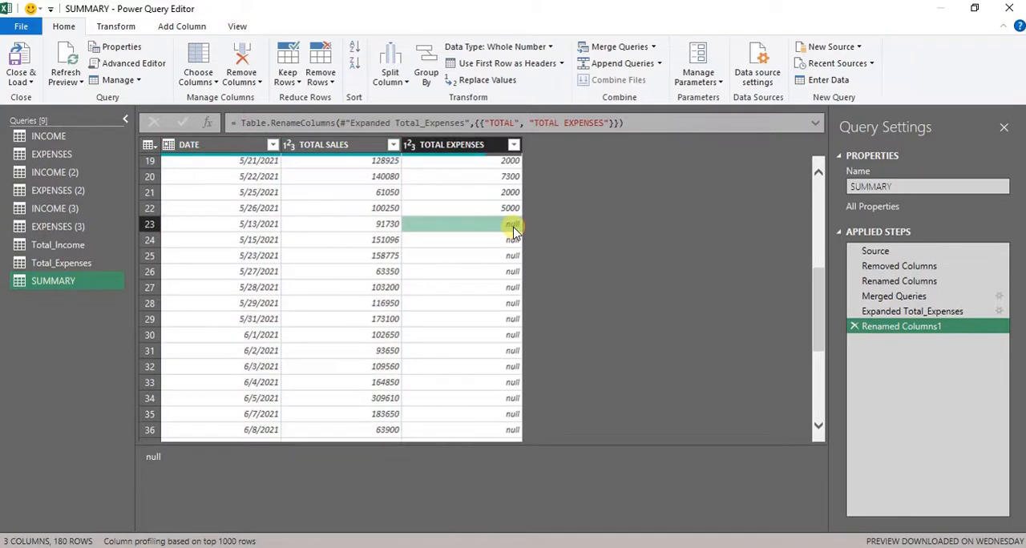
{"action": "key", "text": "Up"}
{"action": "key", "text": "Up"}
{"action": "key", "text": "Up"}
{"action": "key", "text": "Up"}
{"action": "key", "text": "Up"}
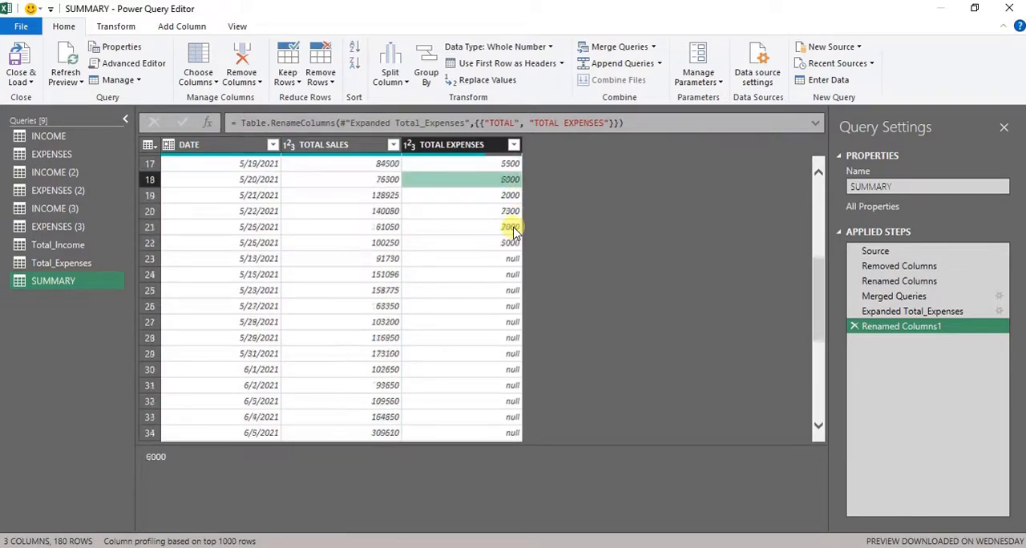
{"action": "key", "text": "Up"}
{"action": "key", "text": "Up"}
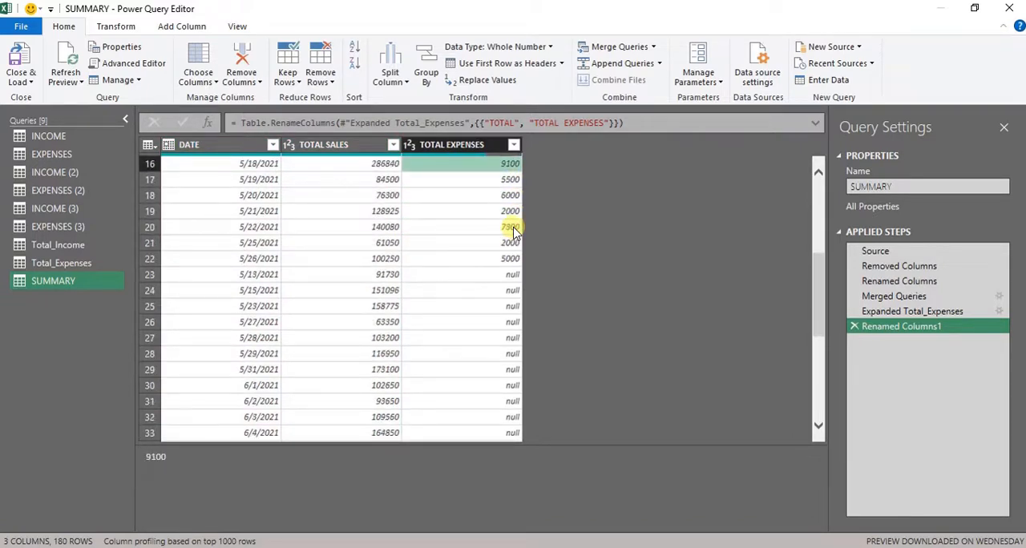
{"action": "key", "text": "Down"}
{"action": "key", "text": "Down"}
{"action": "key", "text": "Down"}
{"action": "key", "text": "Down"}
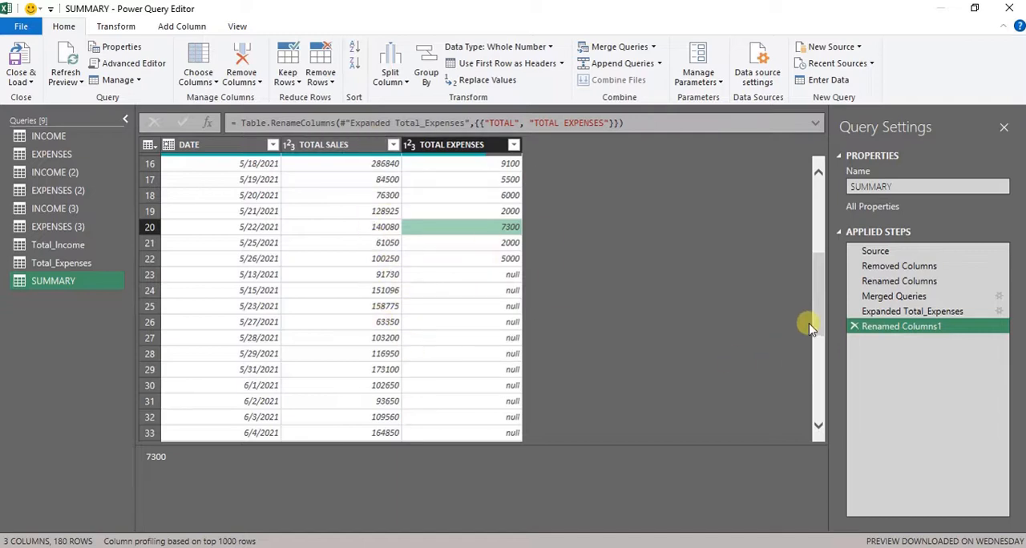
{"action": "left_click_drag", "start_coordinate": [816, 322], "coordinate": [862, 175]}
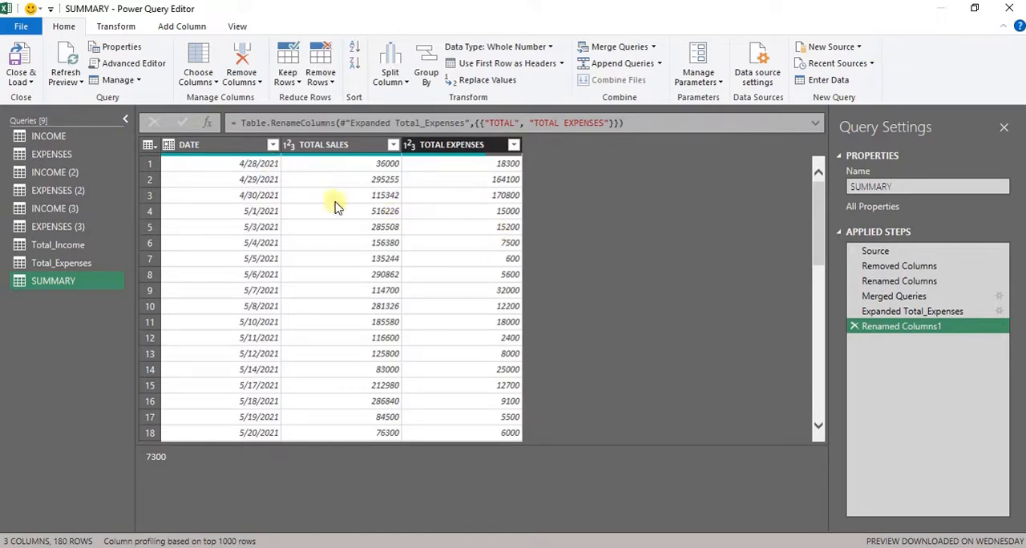
- Replace the null values in the TOTAL EXPENSES column with 0
{"action": "left_click", "coordinate": [224, 146]}
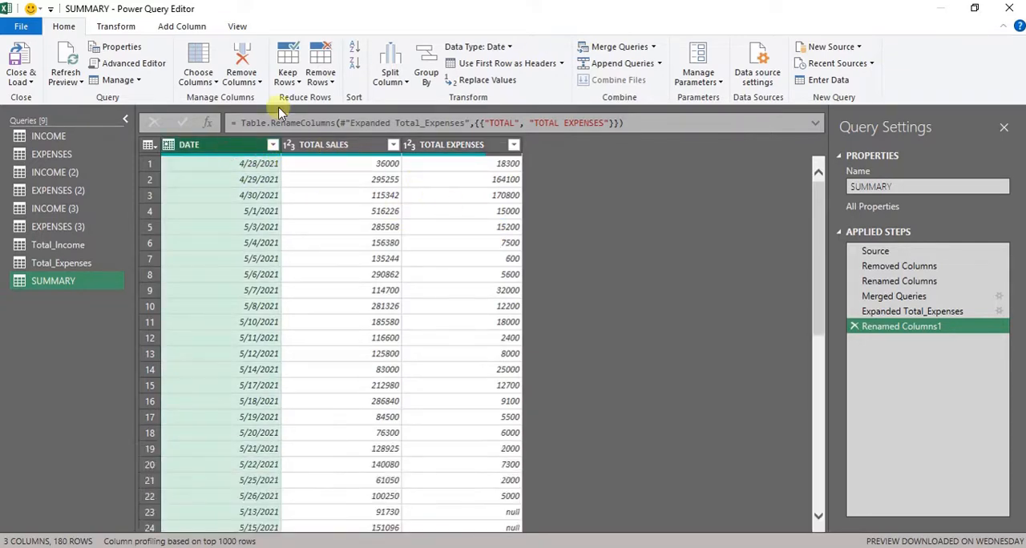
{"action": "left_click", "coordinate": [469, 145]}
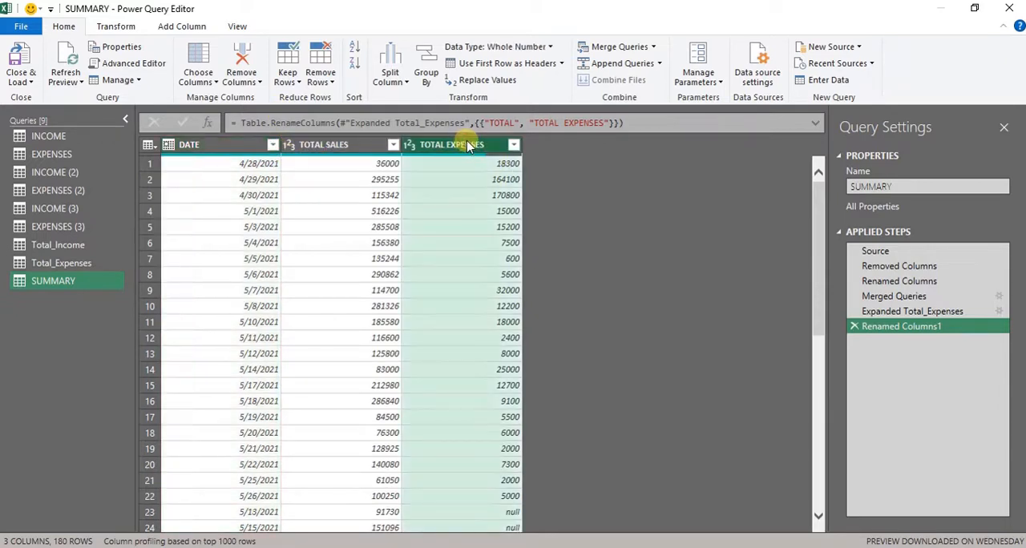
{"action": "left_click", "coordinate": [483, 82]}
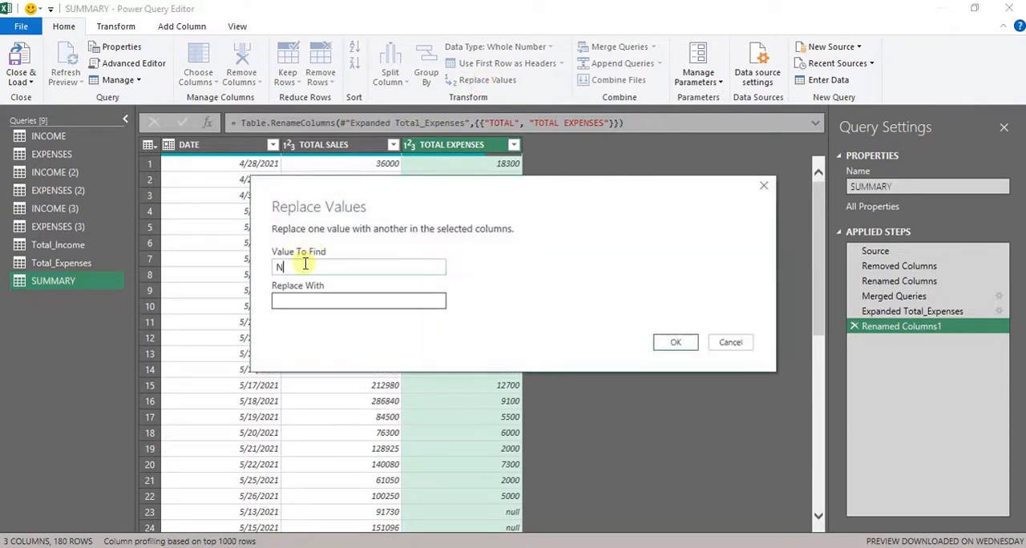
{"action": "type", "text": "N"}
{"action": "key", "text": "BackSpace"}
{"action": "type", "text": "null"}
{"action": "left_click", "coordinate": [299, 303]}
{"action": "type", "text": "0"}
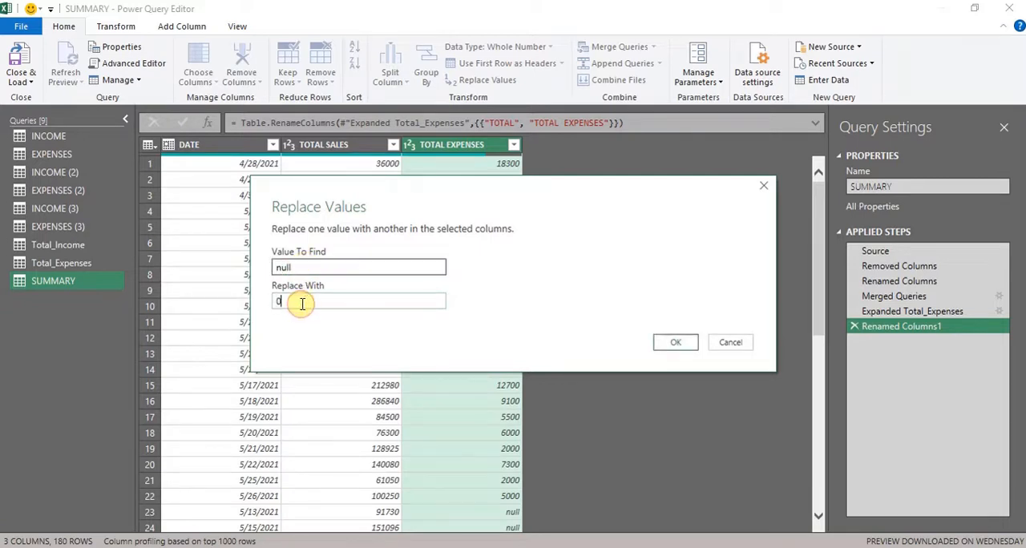
{"action": "key", "text": "Return"}
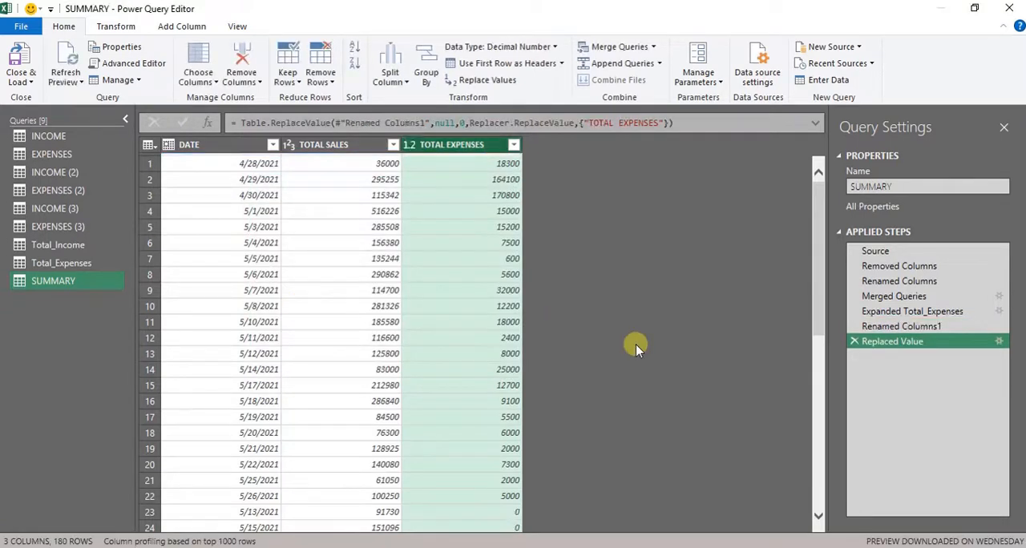
{"action": "left_click_drag", "start_coordinate": [819, 277], "coordinate": [834, 165]}
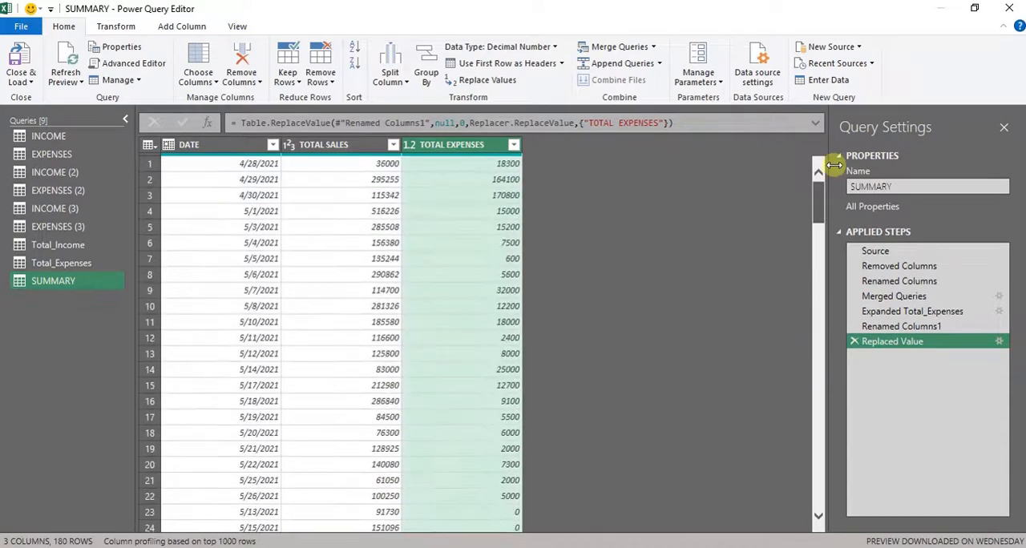
- Add a column with the name of the day extracted from the DATE column
{"action": "left_click", "coordinate": [224, 146]}
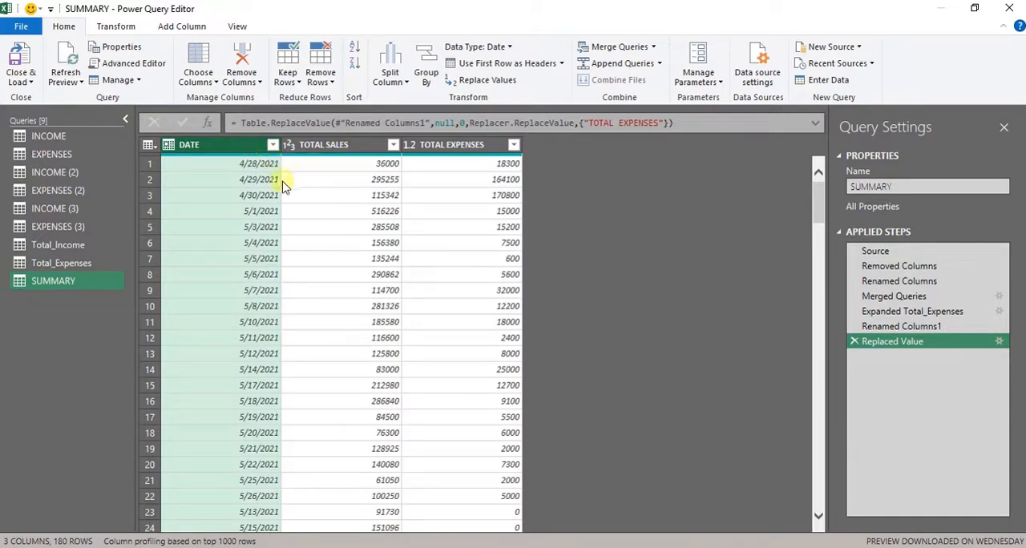
{"action": "left_click", "coordinate": [307, 148]}
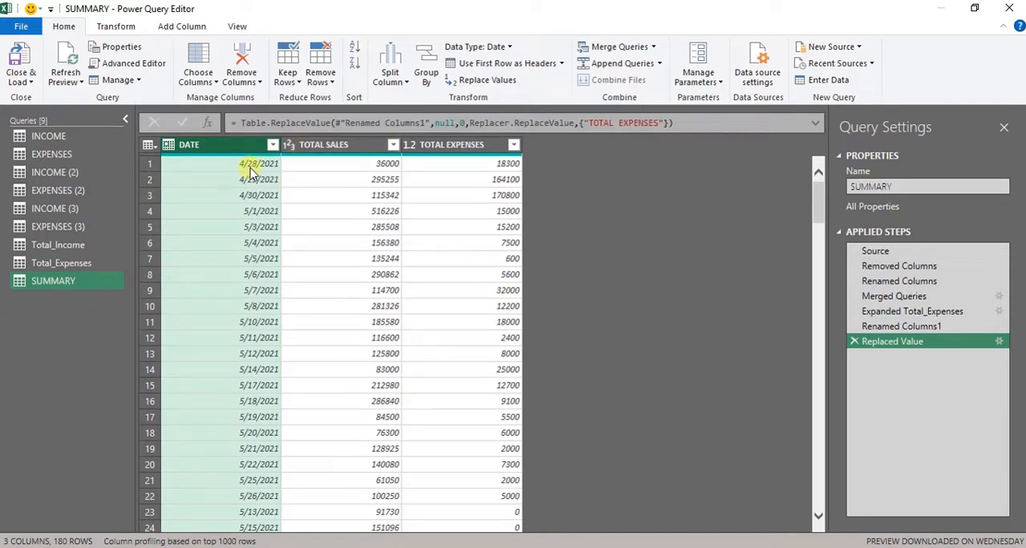
{"action": "left_click", "coordinate": [228, 152]}
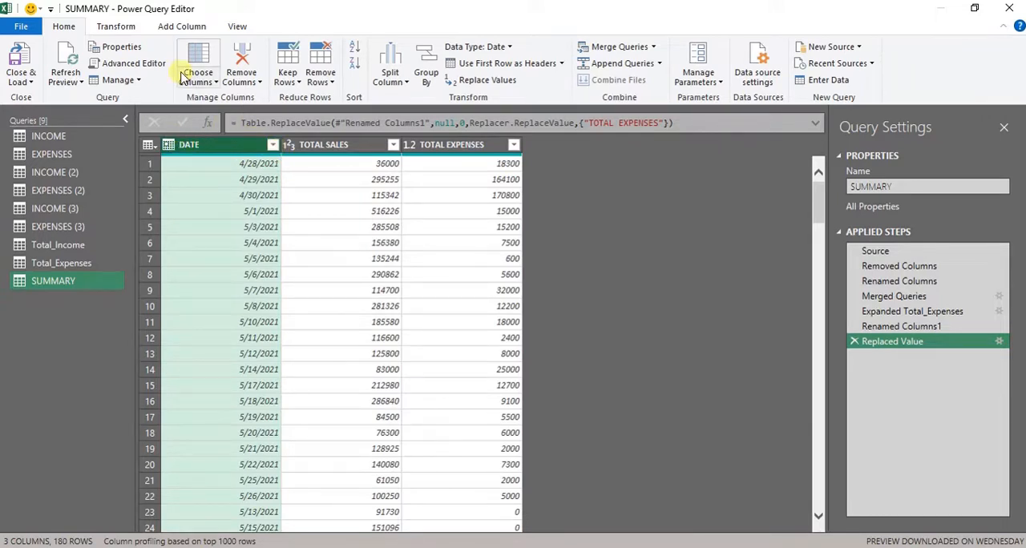
{"action": "left_click", "coordinate": [175, 29]}
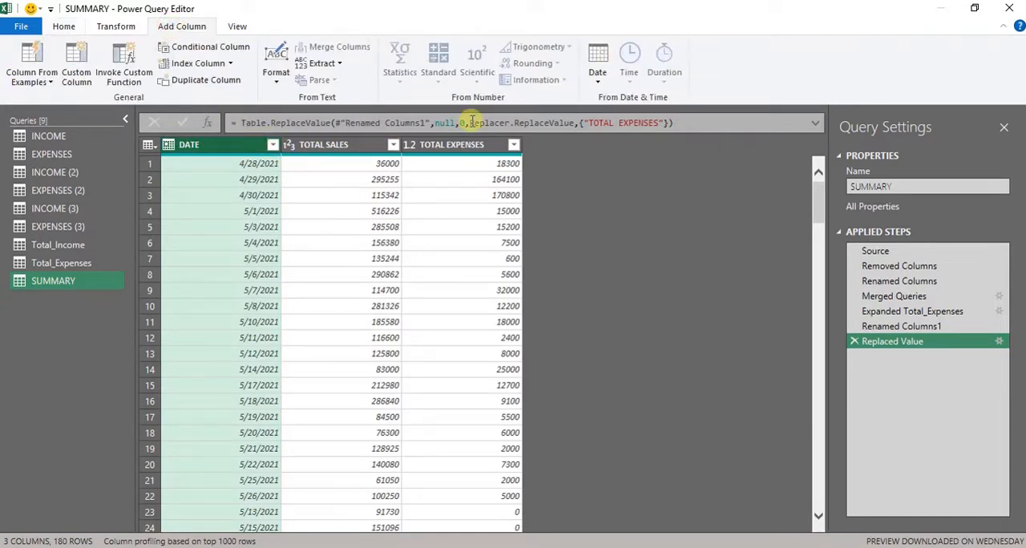
{"action": "left_click", "coordinate": [601, 84]}
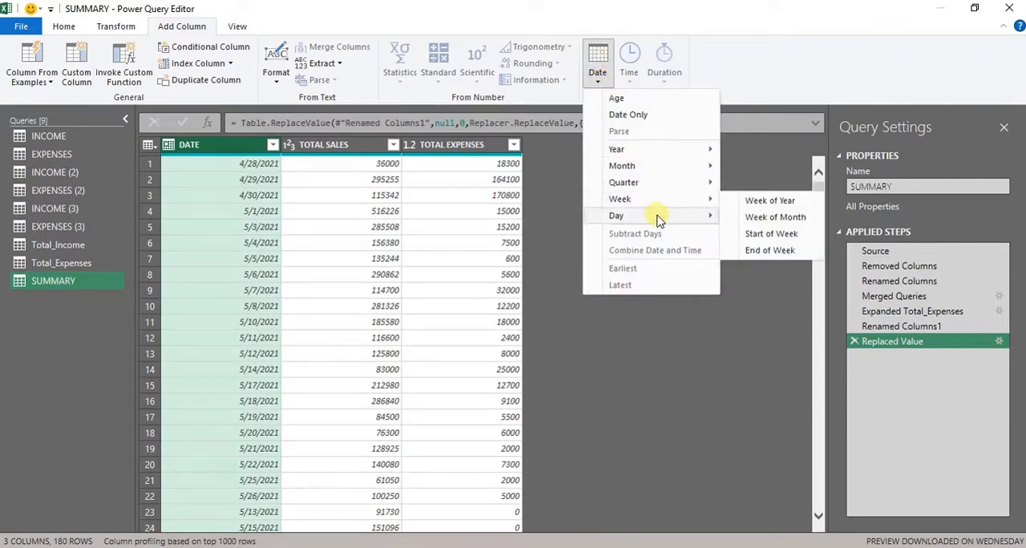
{"action": "mouse_move", "coordinate": [657, 218]}
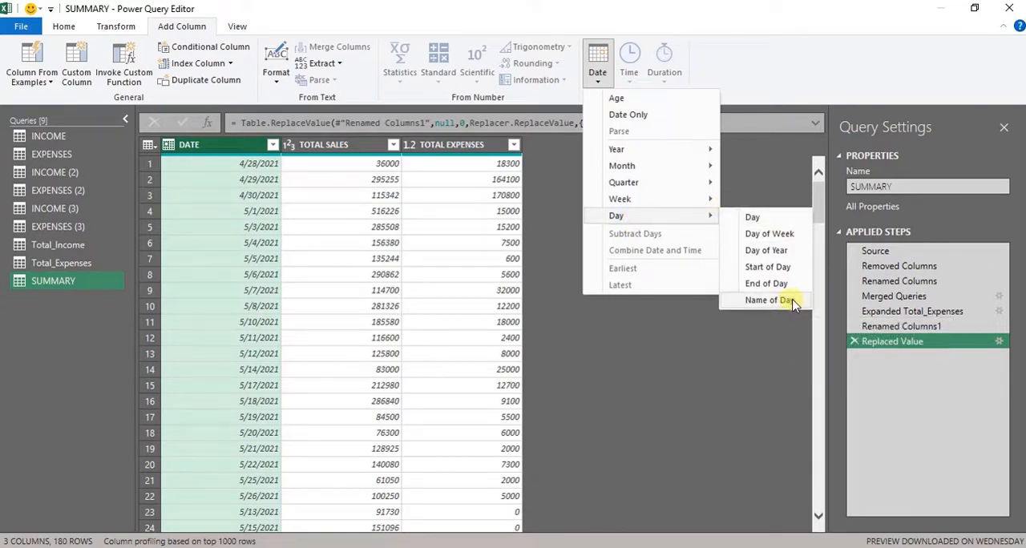
{"action": "left_click", "coordinate": [796, 303]}
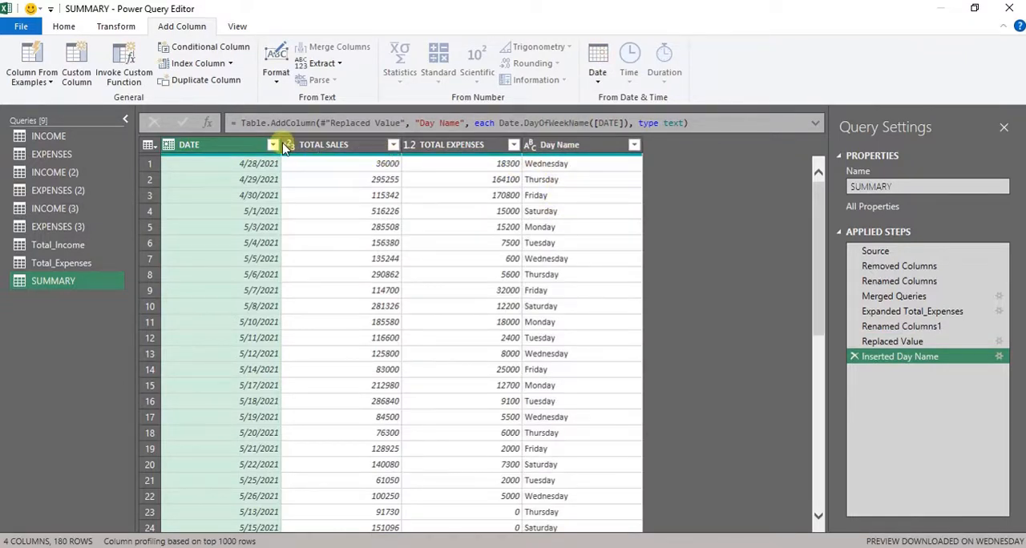
- Add a column with the name of the month extracted from the DATE column
{"action": "left_click", "coordinate": [595, 71]}
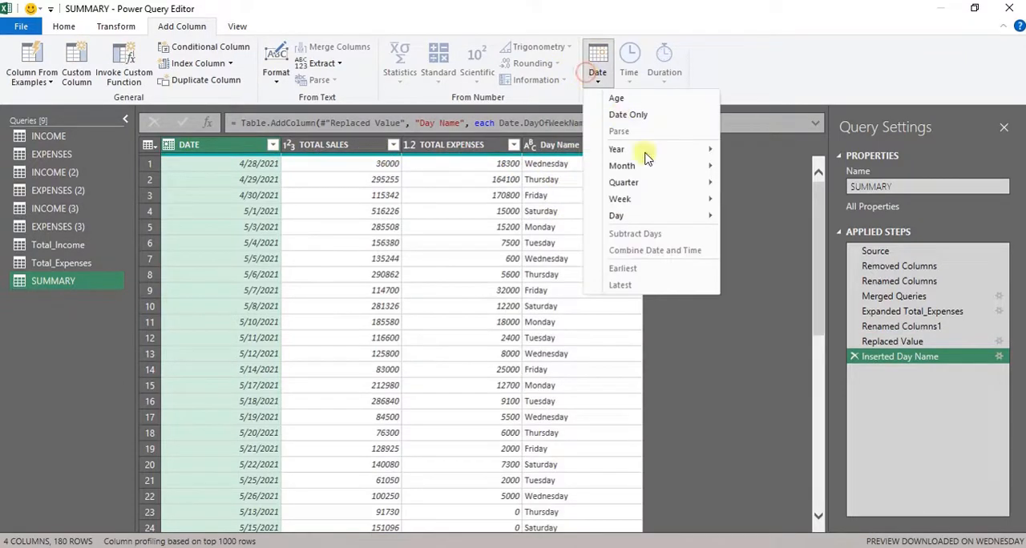
{"action": "mouse_move", "coordinate": [652, 165]}
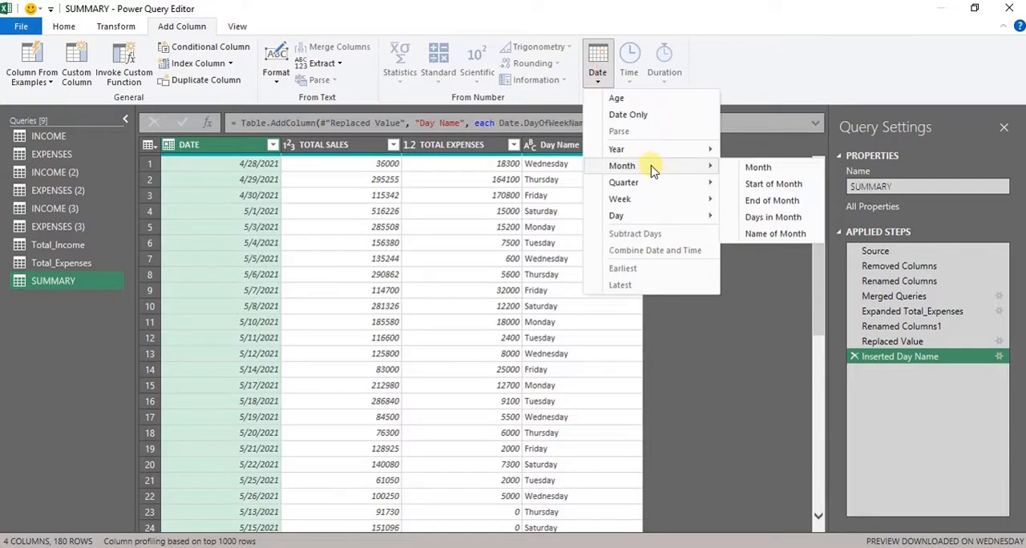
{"action": "left_click", "coordinate": [768, 234]}
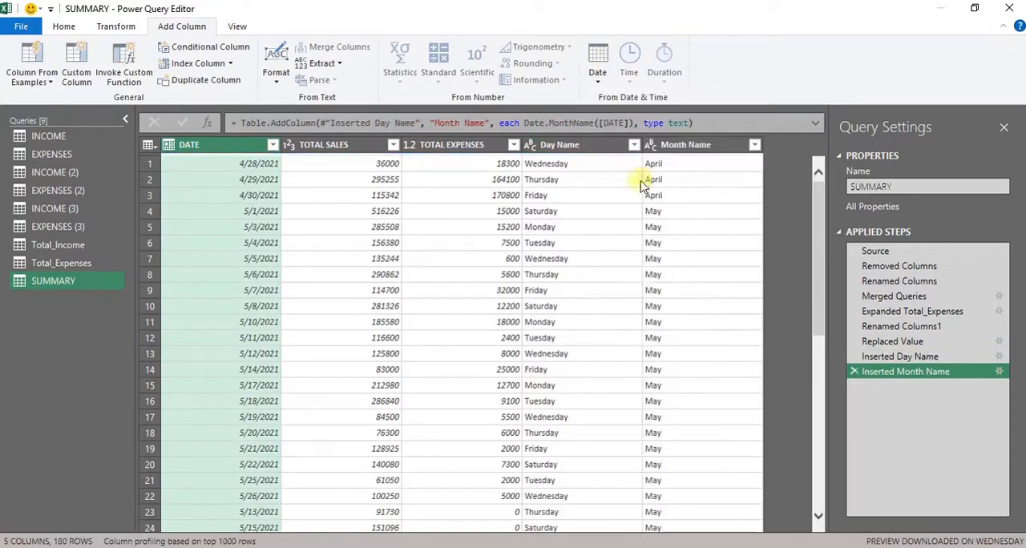
- Add a column with the quarter of the year extracted from the DATE column
{"action": "left_click", "coordinate": [595, 88]}
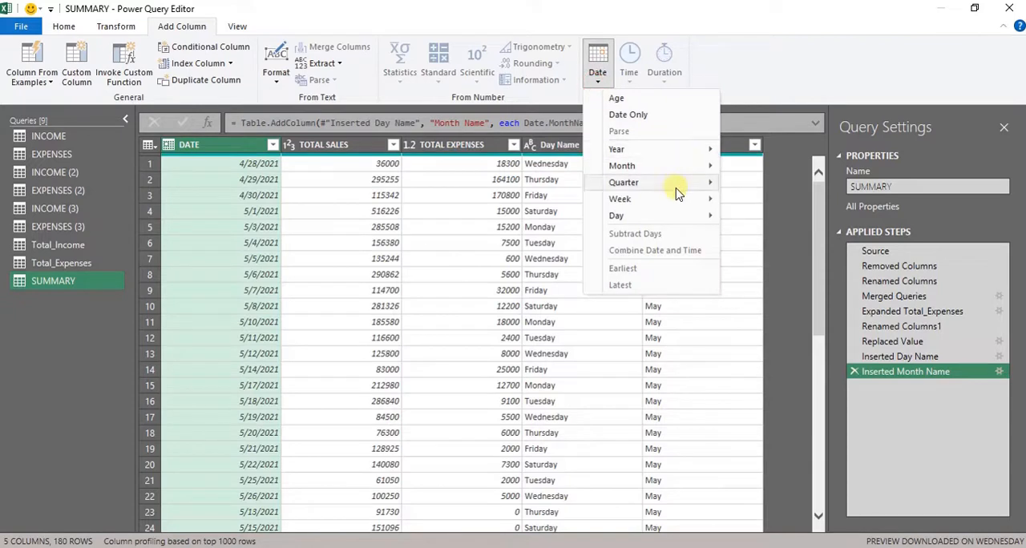
{"action": "mouse_move", "coordinate": [688, 190]}
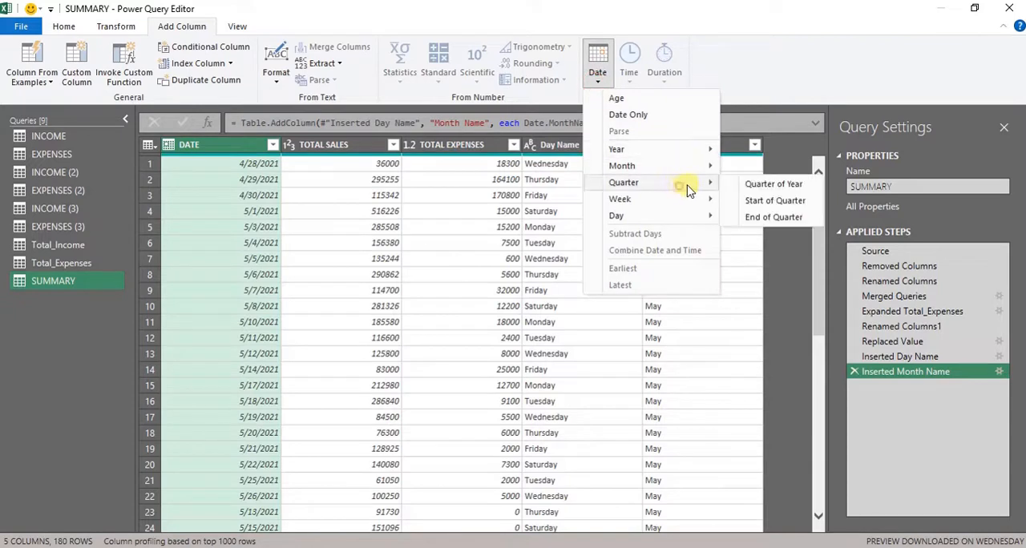
{"action": "left_click", "coordinate": [788, 188]}
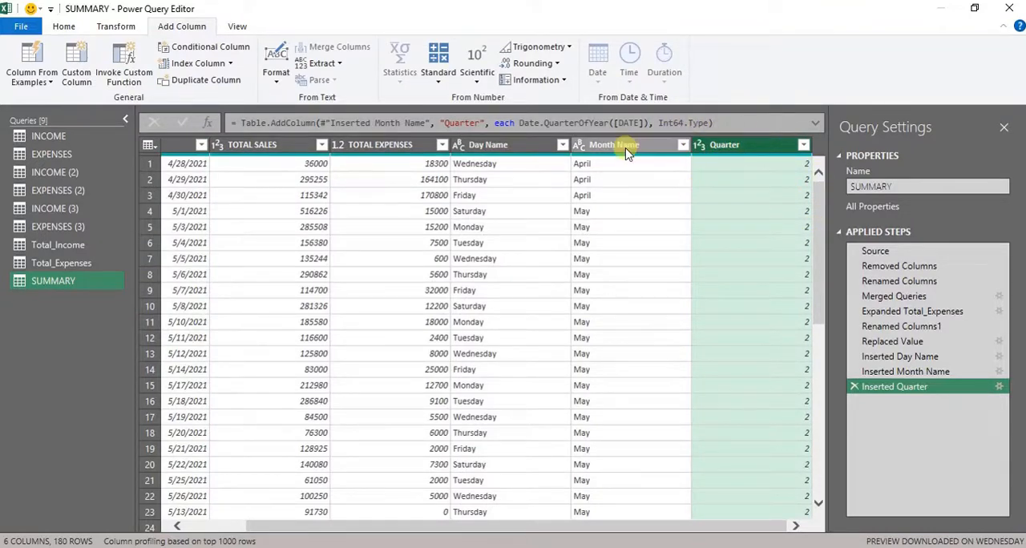
- Remove the Day Name, Month Name and Quarter columns from the SUMMARY query
{"action": "left_click", "coordinate": [525, 147]}
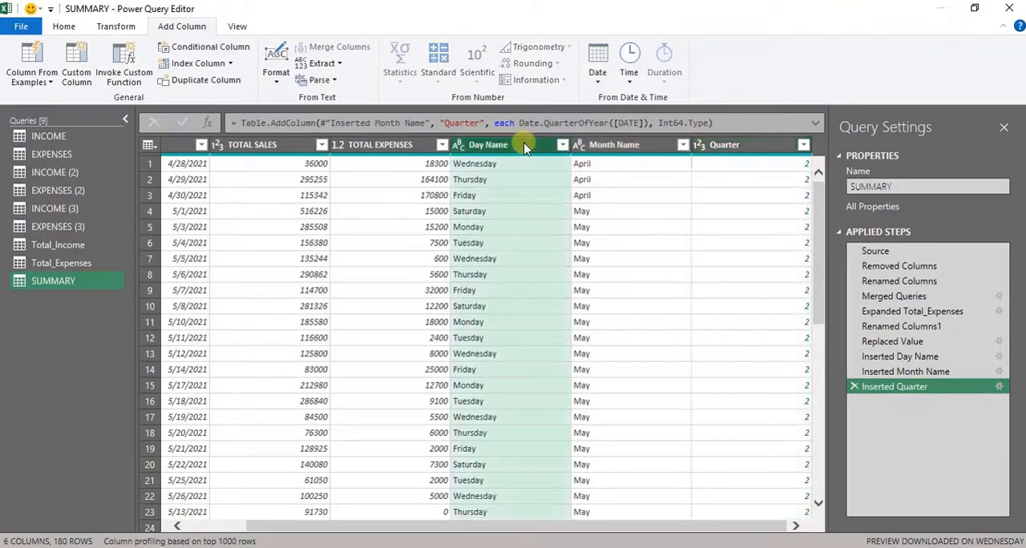
{"action": "key", "text": "shift+Right"}
{"action": "key", "text": "shift+Right"}
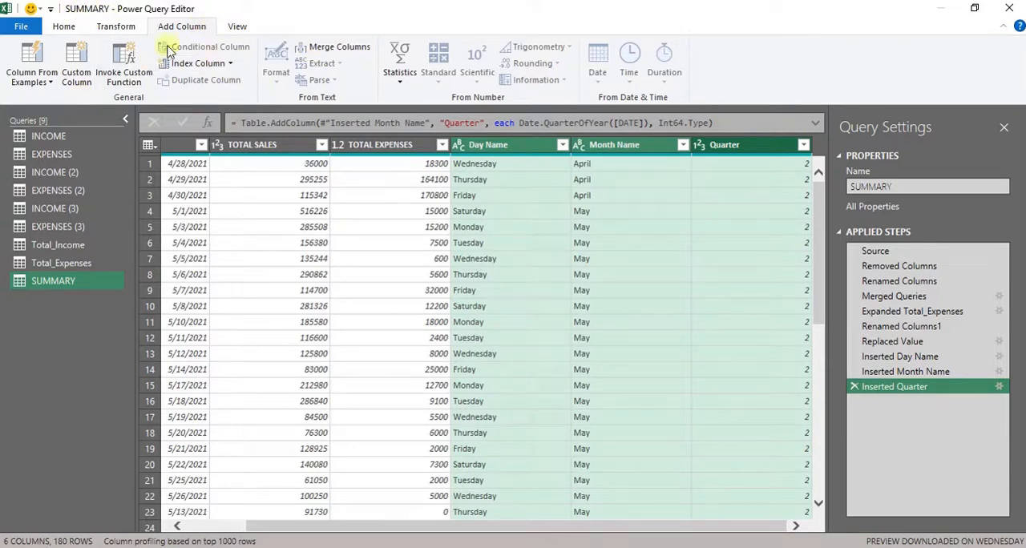
{"action": "left_click", "coordinate": [64, 27]}
{"action": "left_click", "coordinate": [239, 56]}
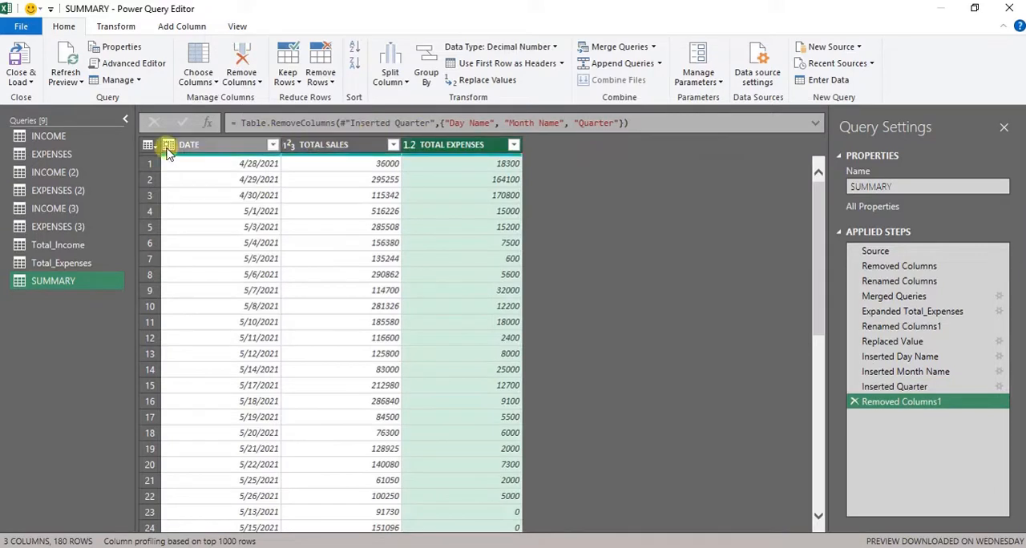
{"action": "left_click", "coordinate": [171, 146]}
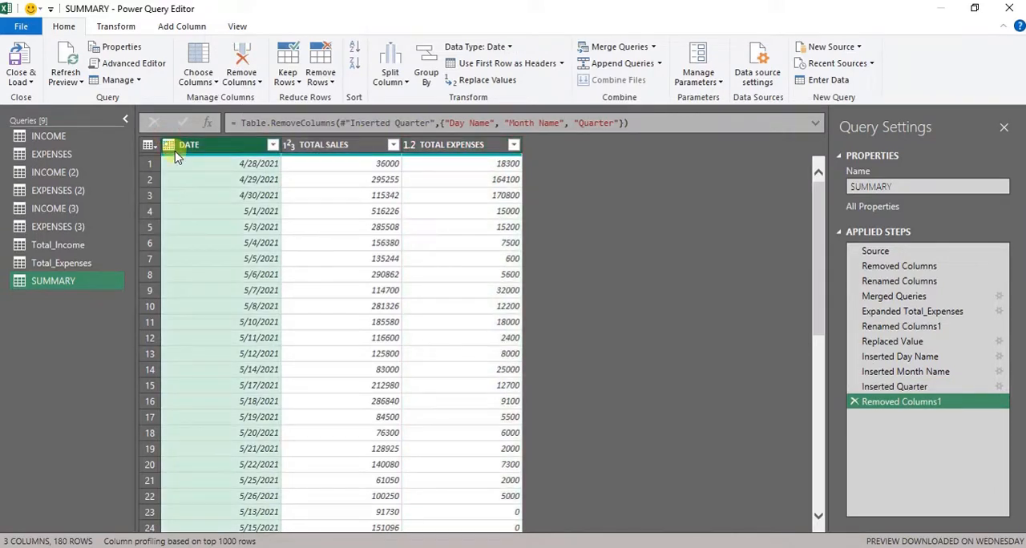
{"action": "left_click", "coordinate": [169, 145]}
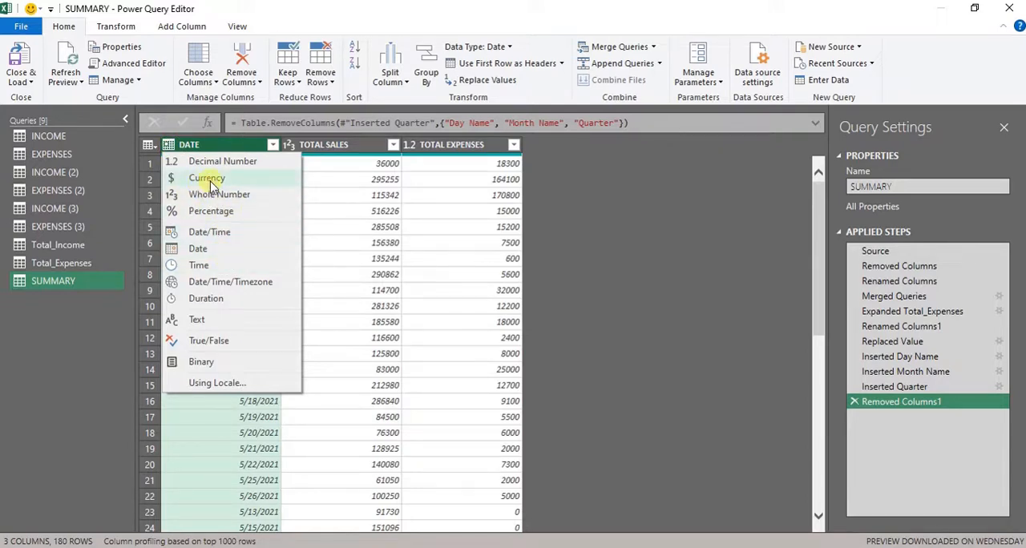
{"action": "key", "text": "Escape"}
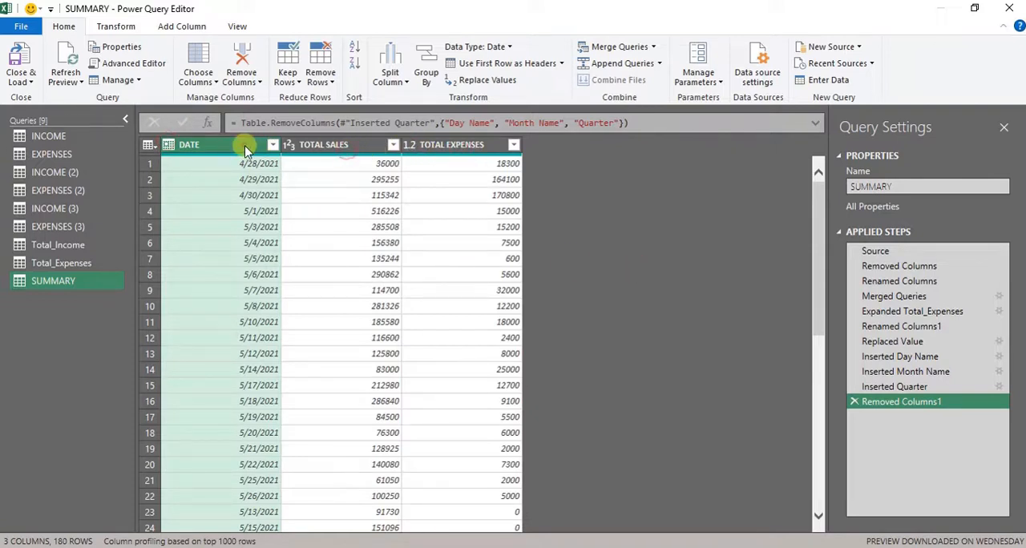
{"action": "left_click", "coordinate": [318, 152]}
{"action": "left_click", "coordinate": [98, 210]}
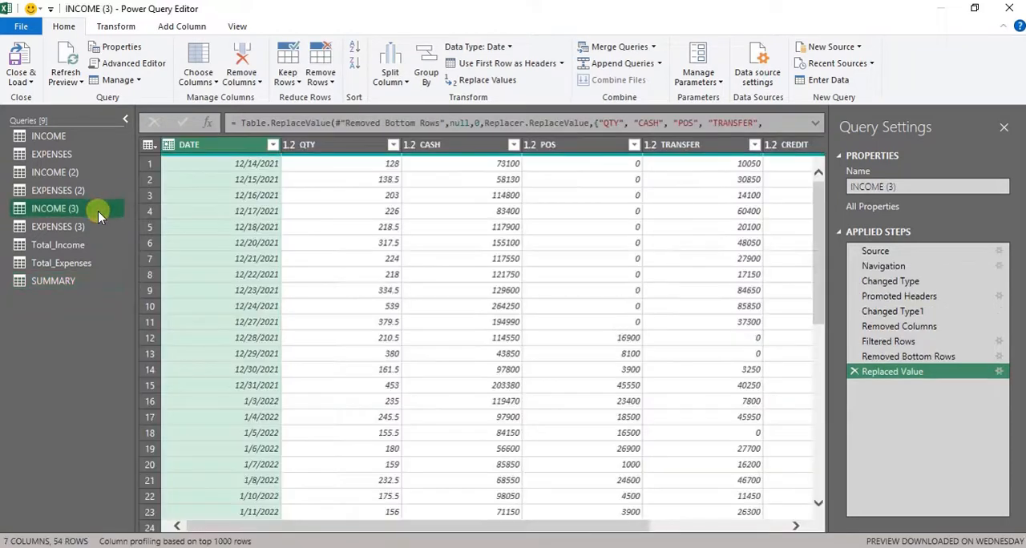
{"action": "left_click", "coordinate": [60, 280]}
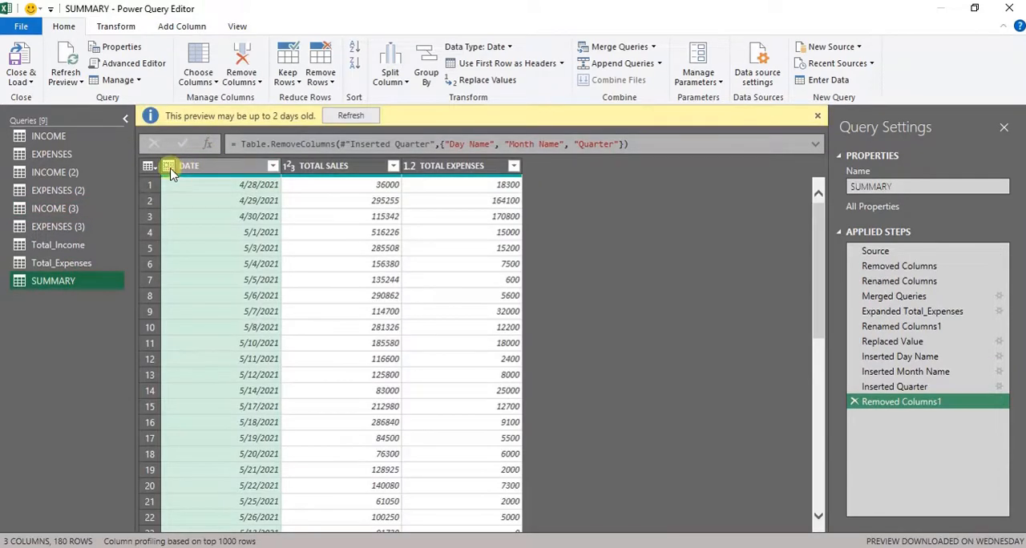
- Change the DATE column's data type to Text and check which date extraction options are available for it
{"action": "left_click", "coordinate": [170, 166]}
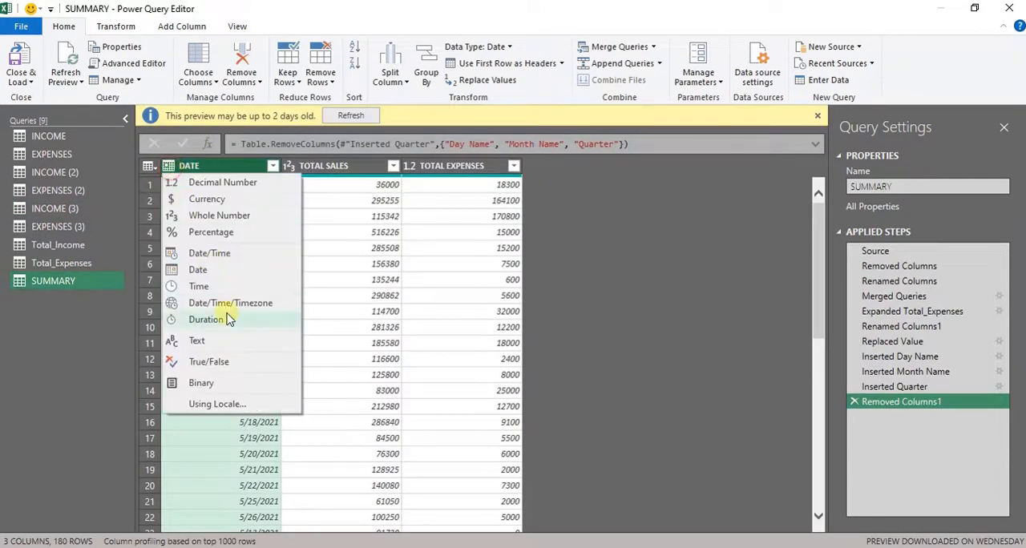
{"action": "left_click", "coordinate": [210, 340]}
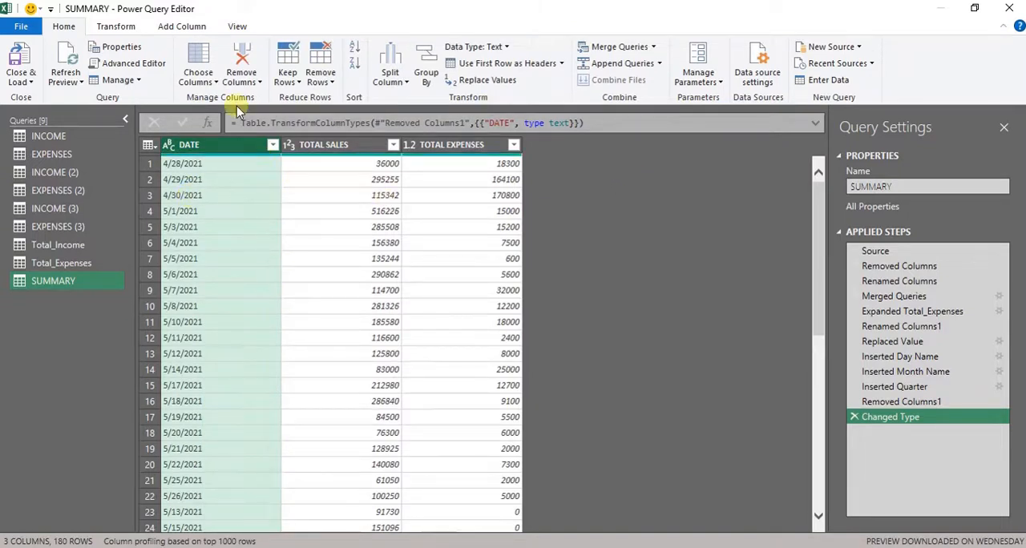
{"action": "left_click", "coordinate": [191, 29]}
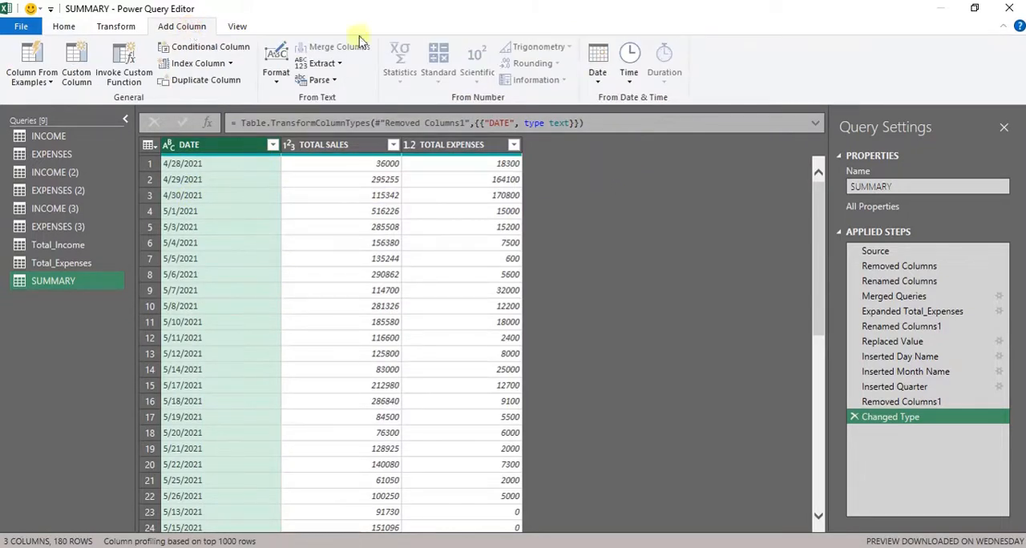
{"action": "left_click", "coordinate": [598, 80]}
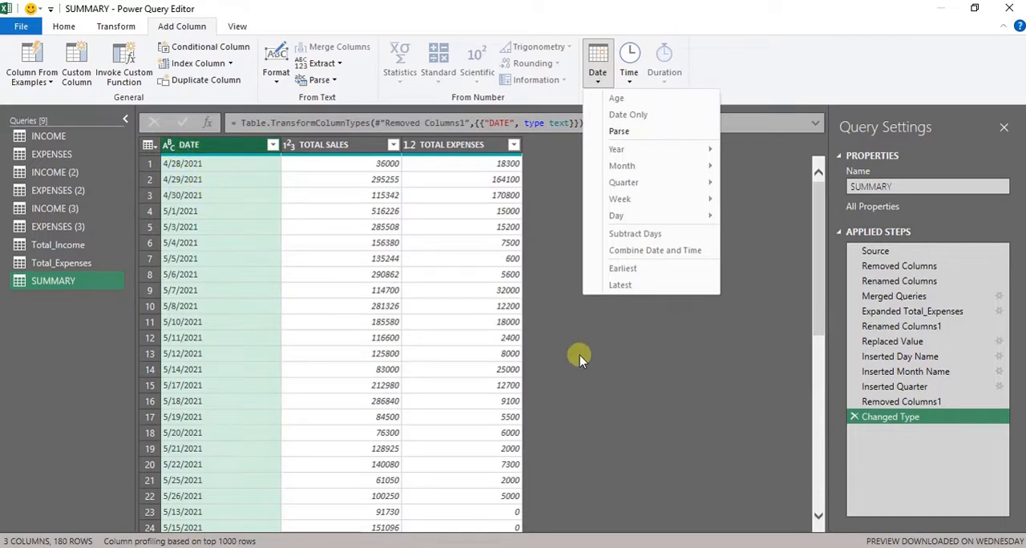
{"action": "left_click", "coordinate": [597, 375]}
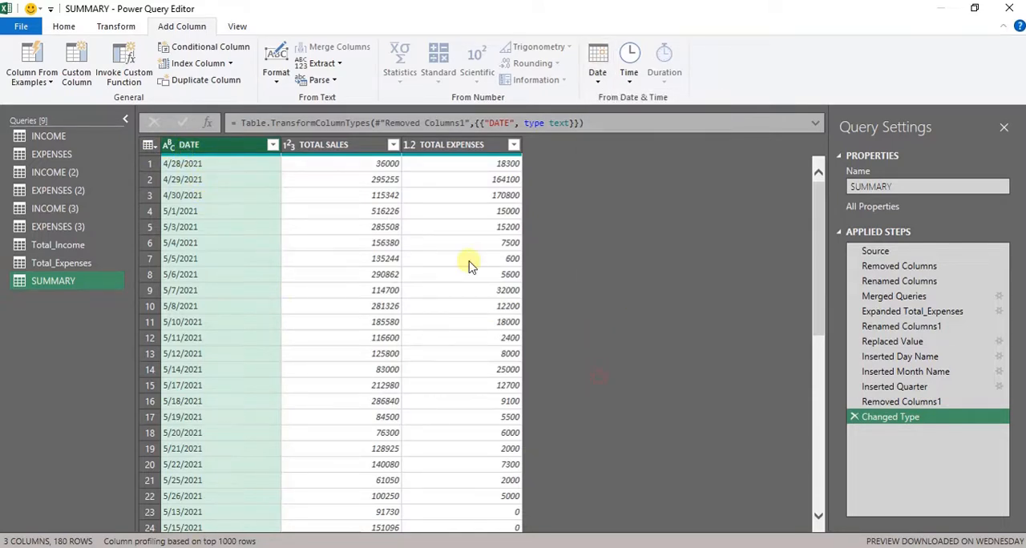
- Change the DATE column's data type to Date, replacing the current type conversion
{"action": "left_click", "coordinate": [169, 145]}
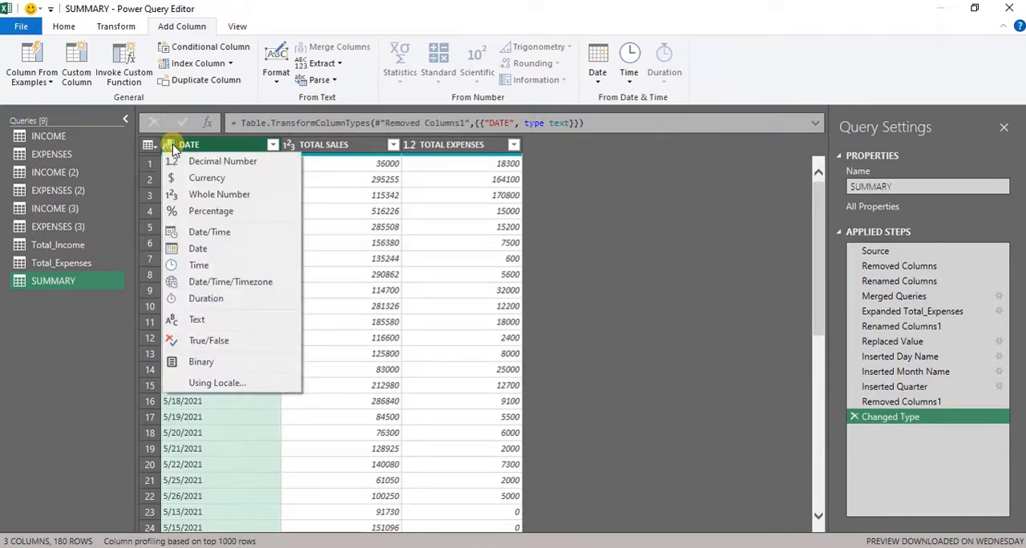
{"action": "left_click", "coordinate": [224, 252]}
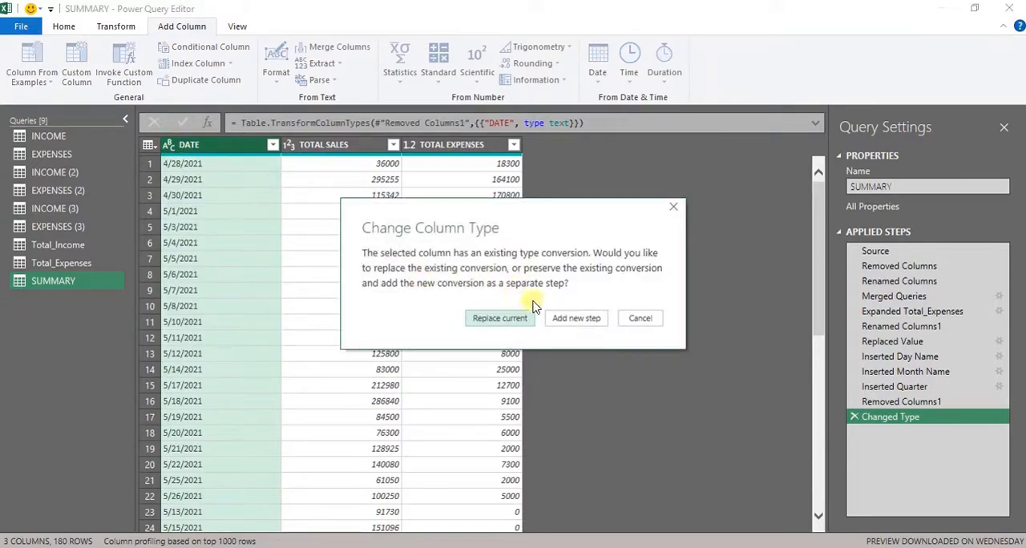
{"action": "left_click", "coordinate": [498, 318]}
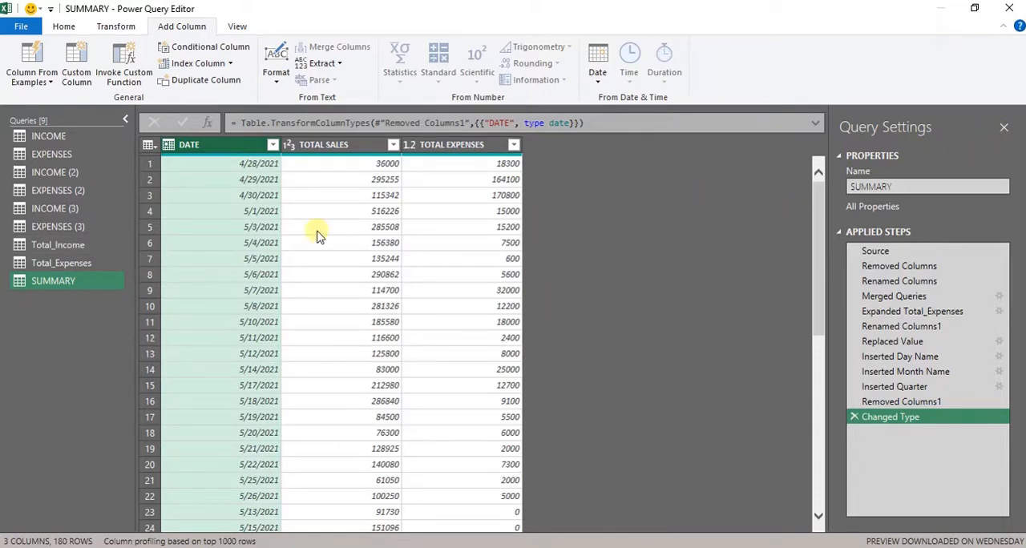
- Close the query editor from the SUMMARY query and load the queries into the Excel workbook
{"action": "left_click", "coordinate": [75, 251]}
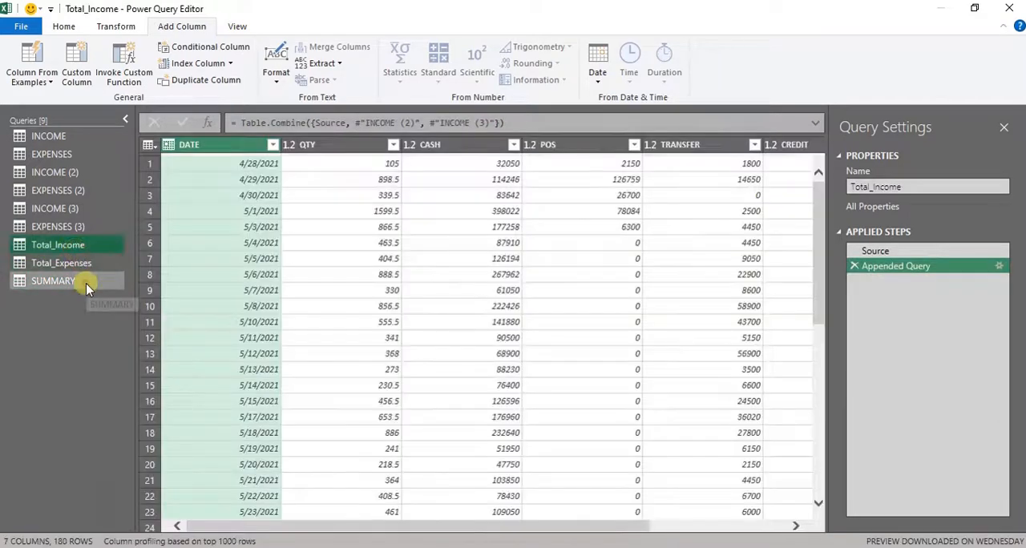
{"action": "left_click", "coordinate": [84, 282]}
{"action": "left_click", "coordinate": [58, 28]}
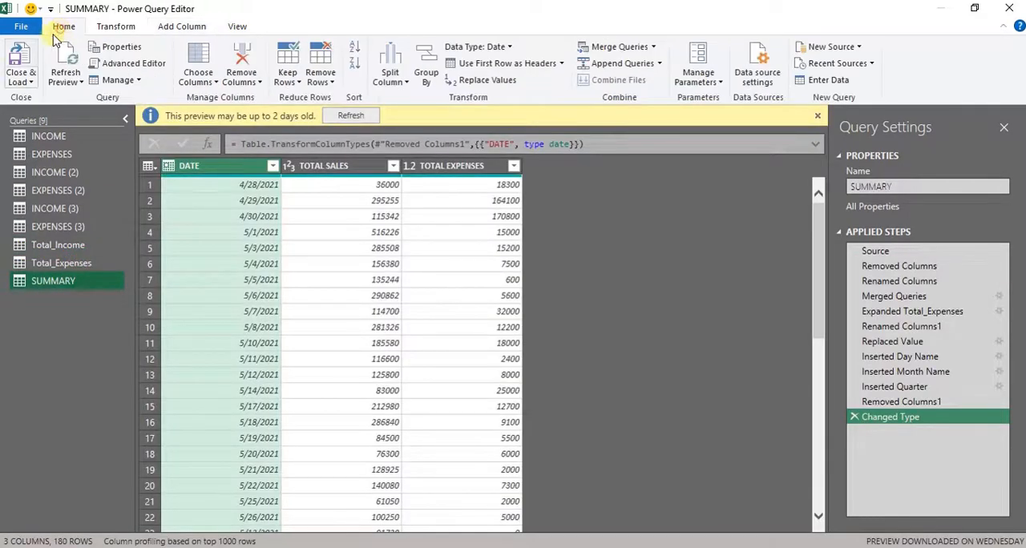
{"action": "left_click", "coordinate": [18, 64]}
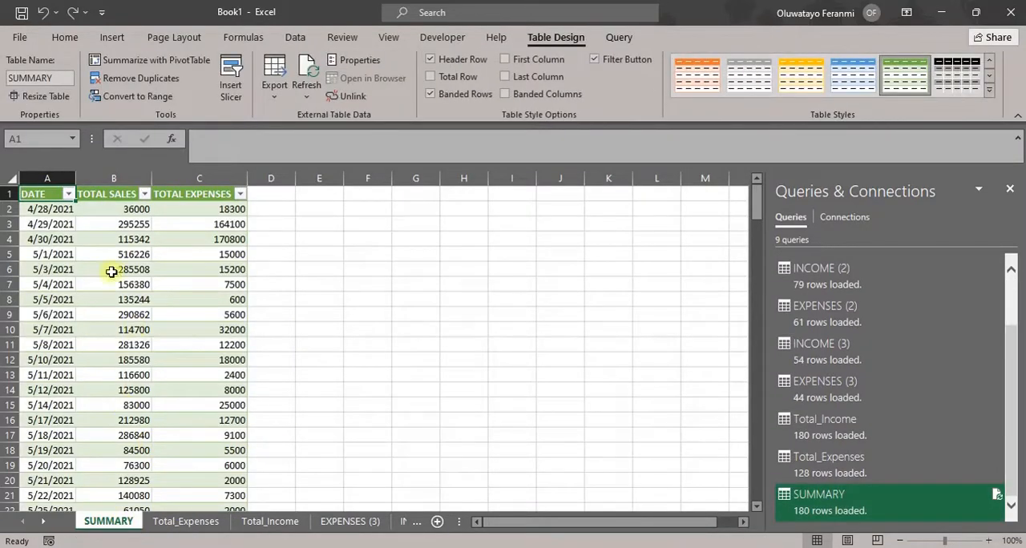
- Look through the loaded worksheets from Total_Expenses, Total_Income and EXPENSES (3) to the first INCOME sheet
{"action": "left_click", "coordinate": [173, 522]}
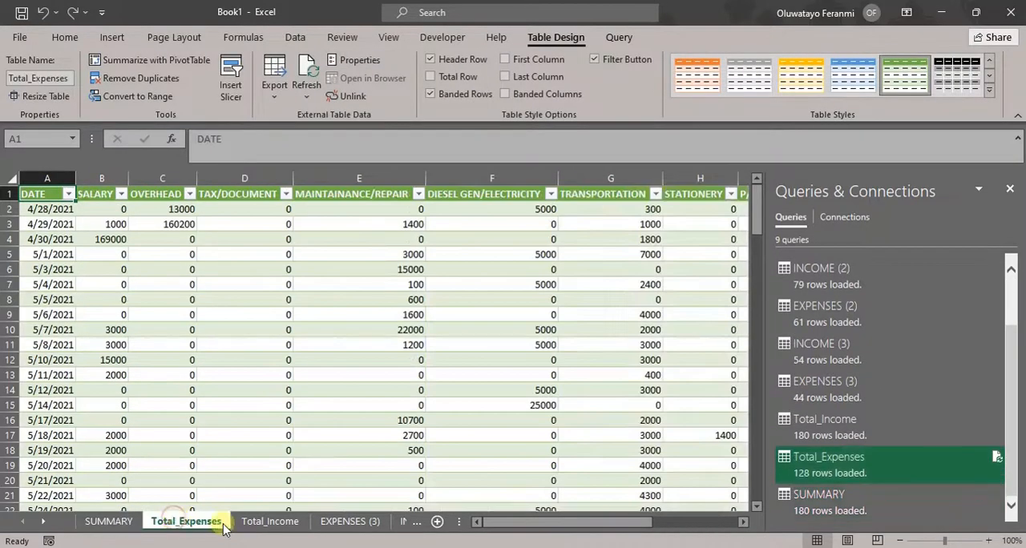
{"action": "left_click", "coordinate": [251, 525]}
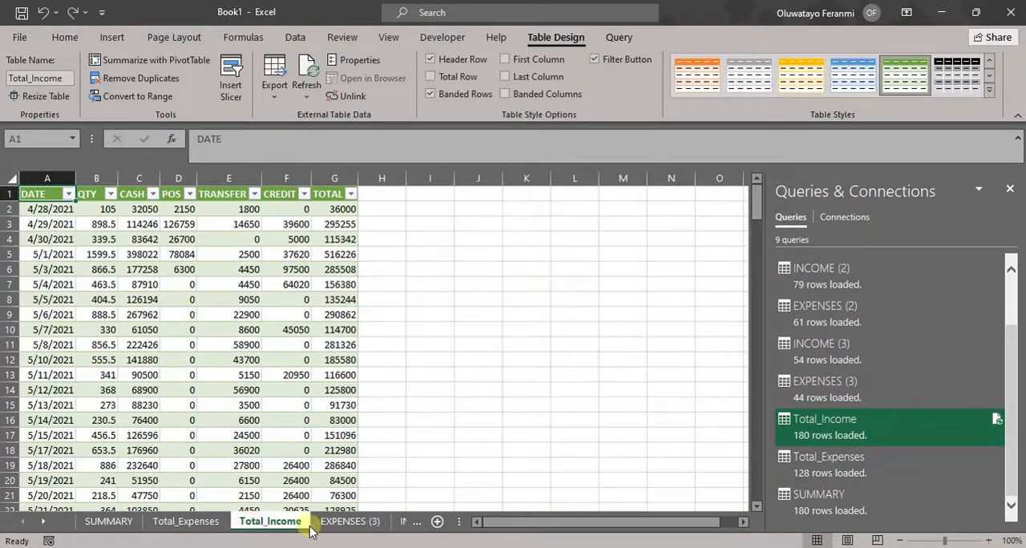
{"action": "left_click", "coordinate": [339, 527]}
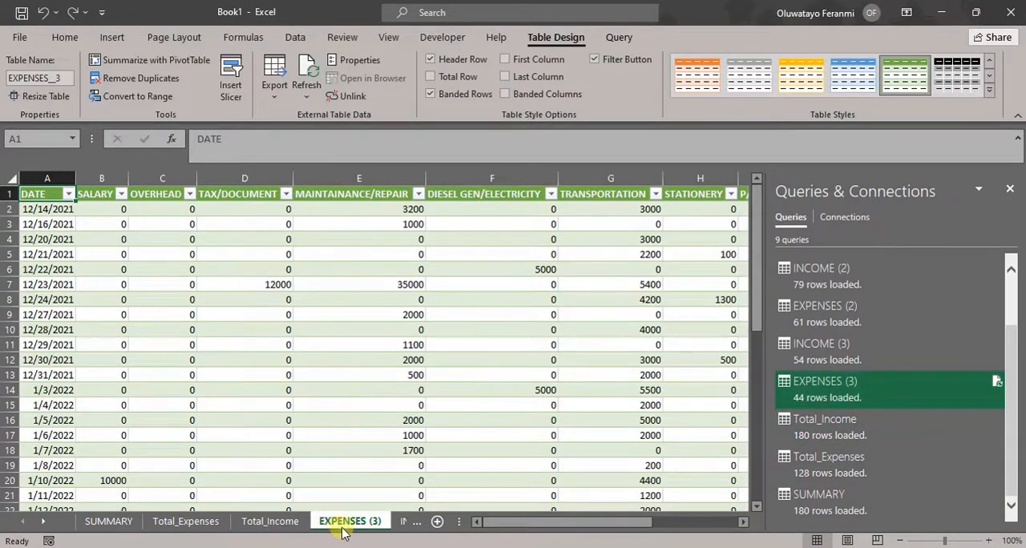
{"action": "left_click", "coordinate": [404, 523]}
{"action": "left_click", "coordinate": [402, 522]}
{"action": "left_click", "coordinate": [402, 523]}
{"action": "left_click", "coordinate": [400, 523]}
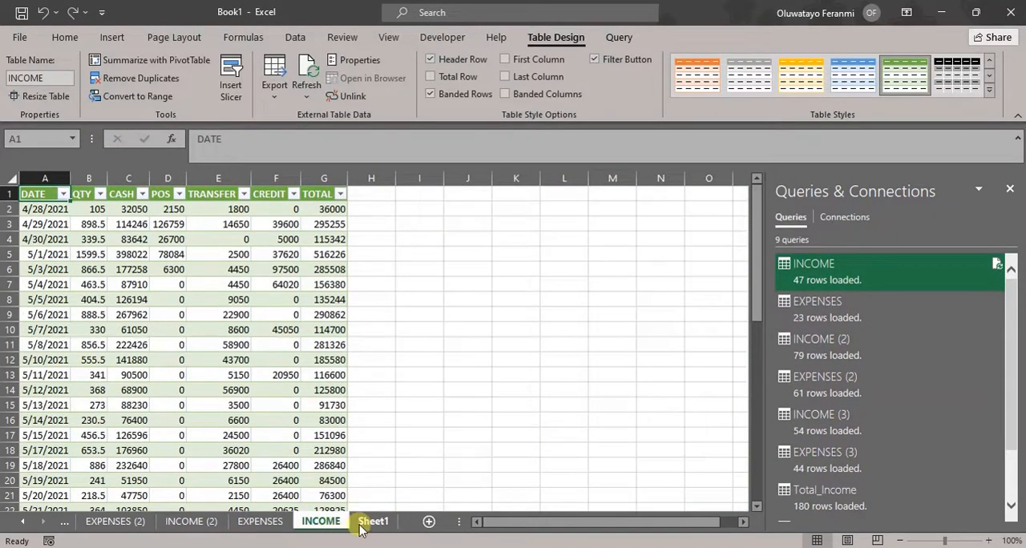
- Delete Sheet1 from the workbook
{"action": "right_click", "coordinate": [361, 525]}
{"action": "left_click", "coordinate": [383, 340]}
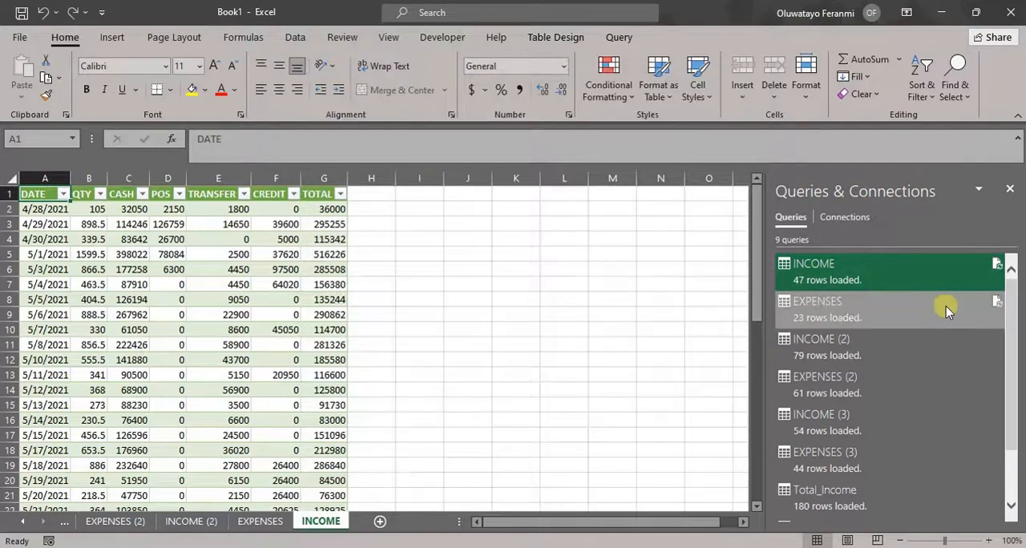
- Review the loaded tables of the individual income and expense queries and of Total_Income and Total_Expenses through the workbook's query list
{"action": "mouse_move", "coordinate": [923, 323]}
{"action": "left_click", "coordinate": [832, 315]}
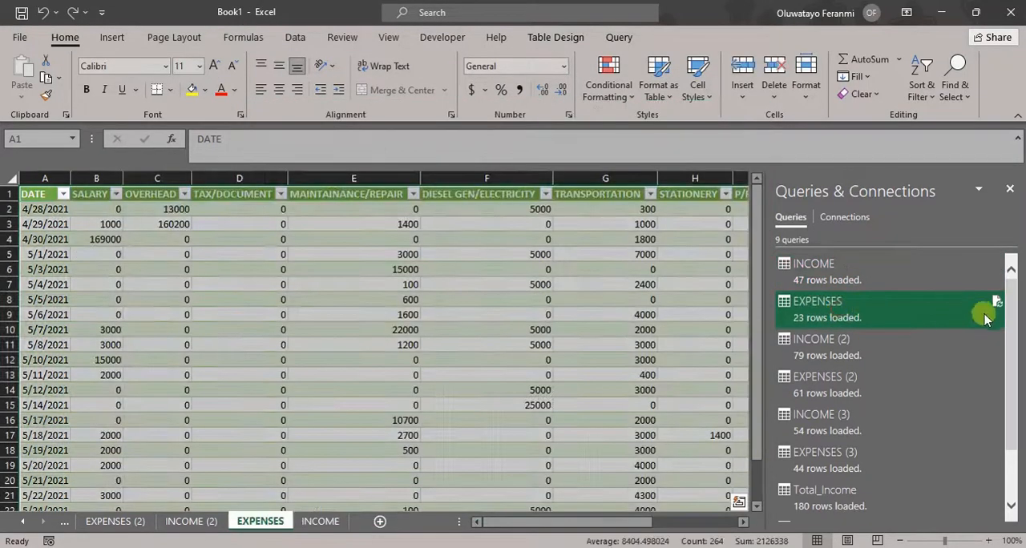
{"action": "left_click", "coordinate": [870, 340]}
{"action": "left_click", "coordinate": [856, 387]}
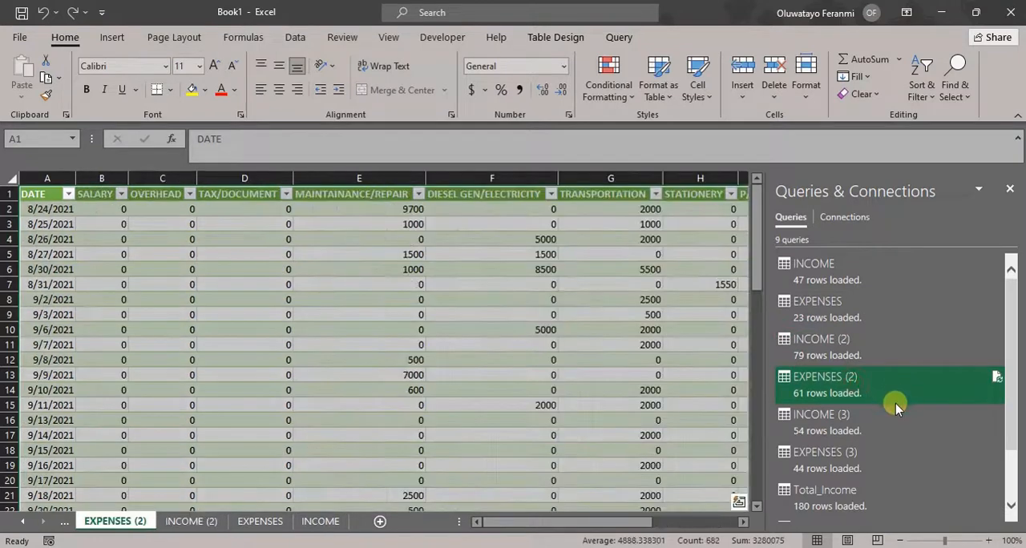
{"action": "scroll", "coordinate": [1009, 348], "scroll_direction": "down", "scroll_amount": 2}
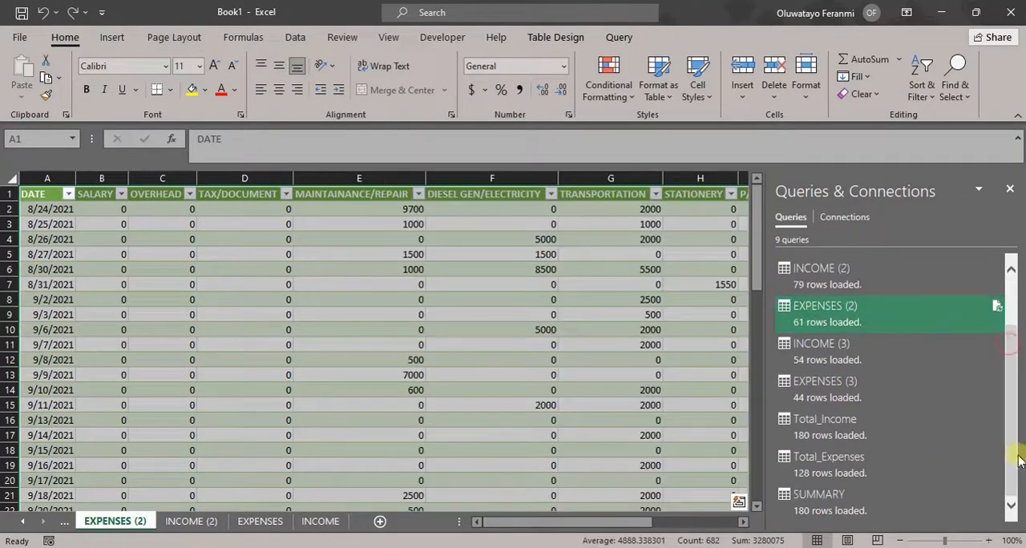
{"action": "mouse_move", "coordinate": [902, 458]}
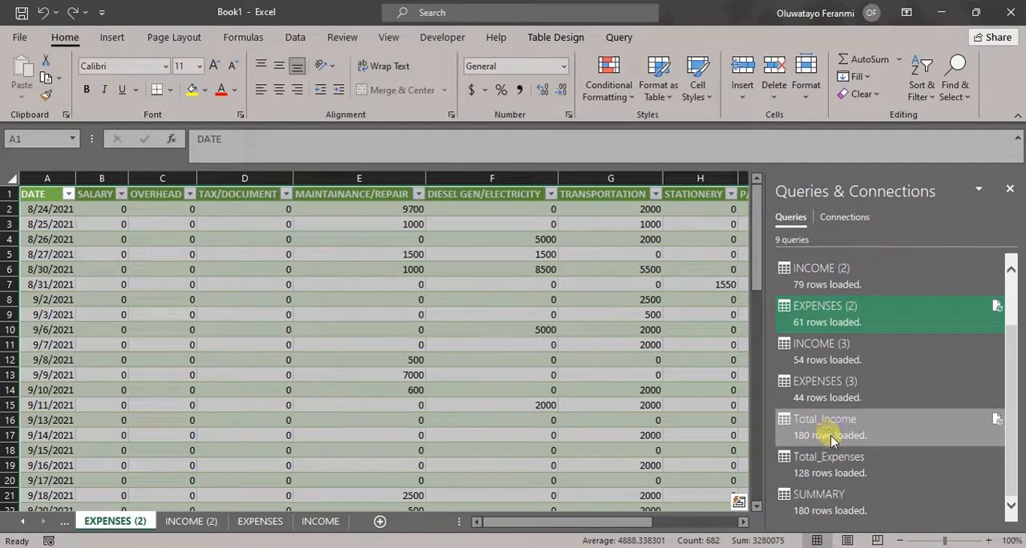
{"action": "left_click", "coordinate": [832, 439]}
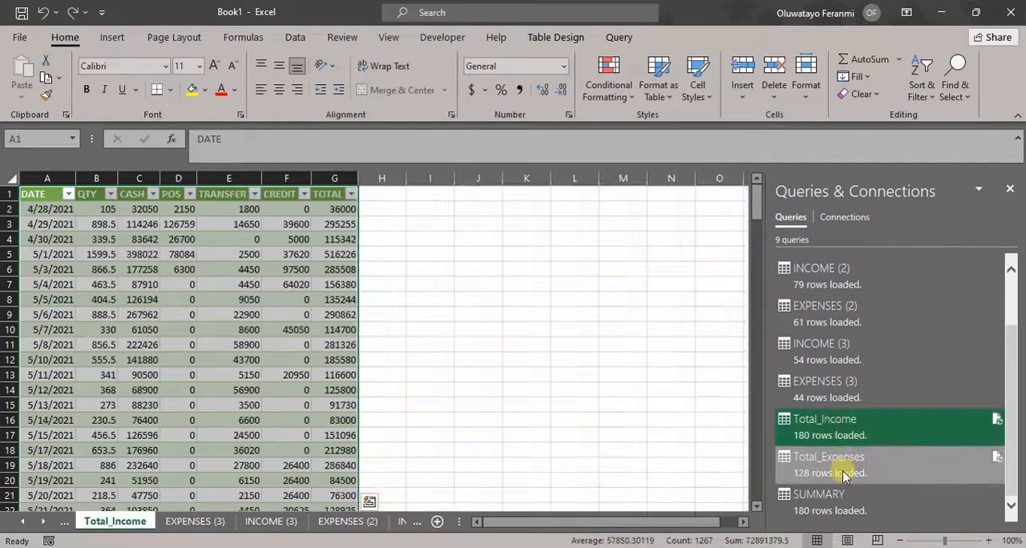
{"action": "left_click", "coordinate": [843, 470]}
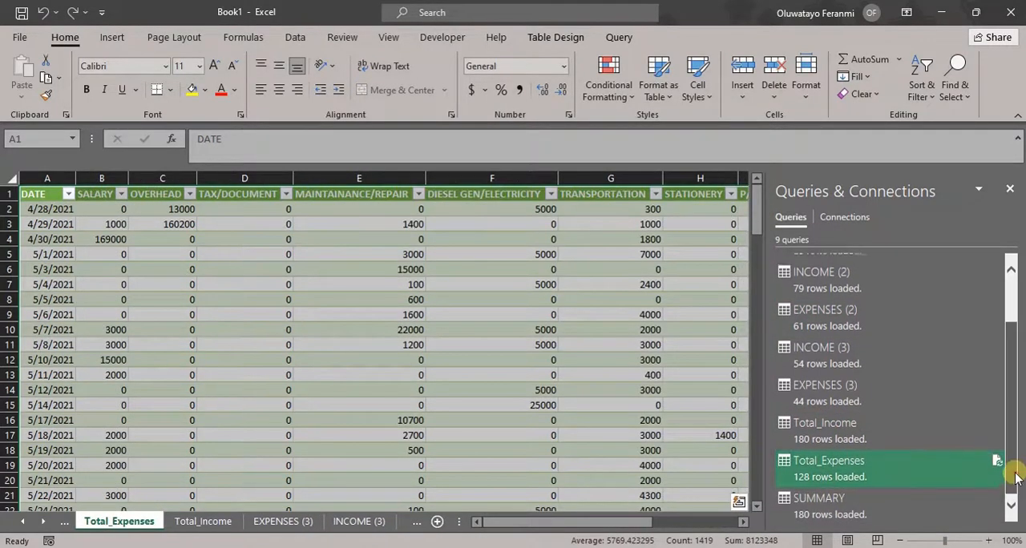
{"action": "left_click_drag", "start_coordinate": [1013, 490], "coordinate": [1015, 420]}
{"action": "left_click", "coordinate": [858, 457]}
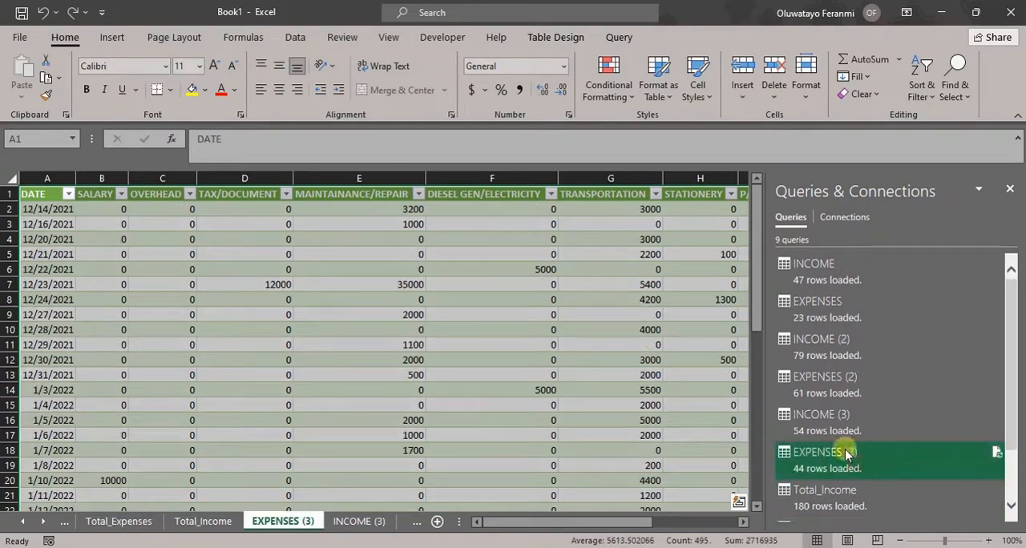
{"action": "left_click", "coordinate": [830, 417]}
{"action": "left_click", "coordinate": [822, 347]}
{"action": "left_click", "coordinate": [822, 273]}
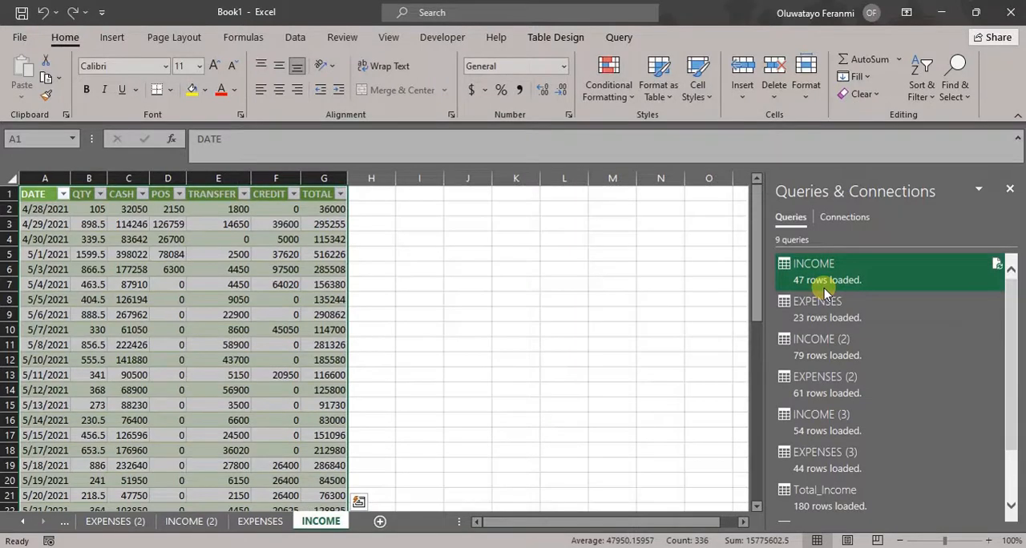
- Change the INCOME query's load setting to Only Create Connection, accepting the deletion of its loaded table
{"action": "left_click", "coordinate": [425, 361]}
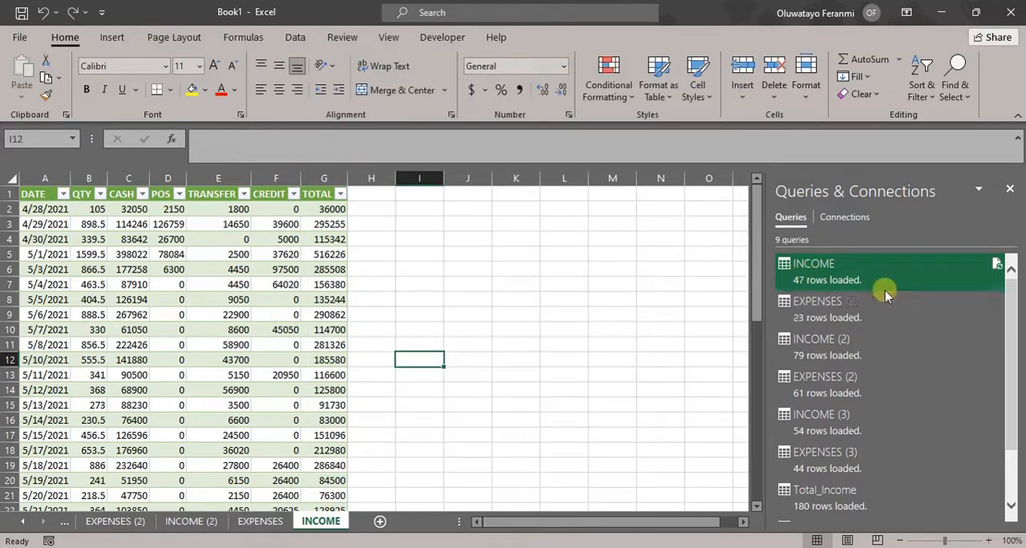
{"action": "left_click_drag", "start_coordinate": [1009, 346], "coordinate": [1002, 470]}
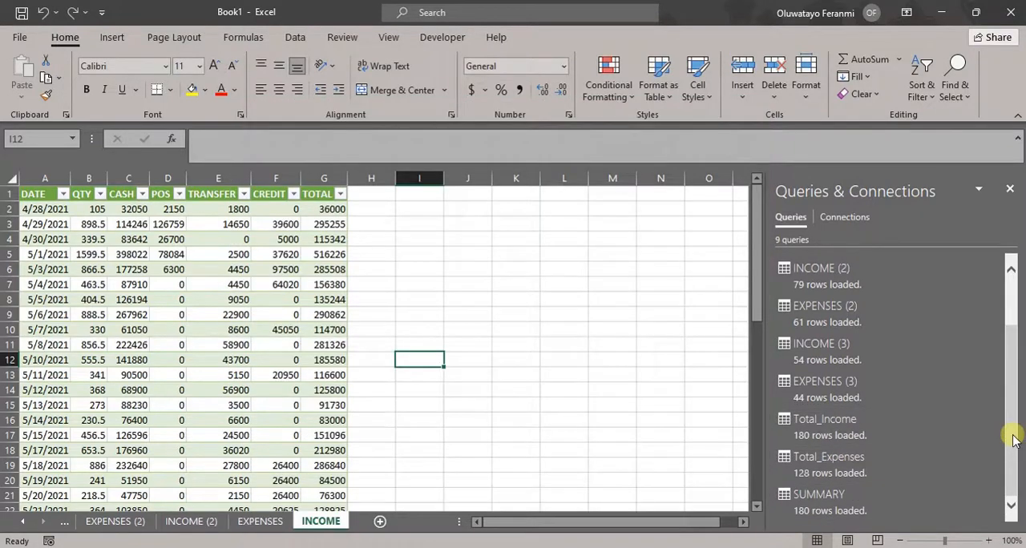
{"action": "left_click_drag", "start_coordinate": [1013, 438], "coordinate": [1002, 263]}
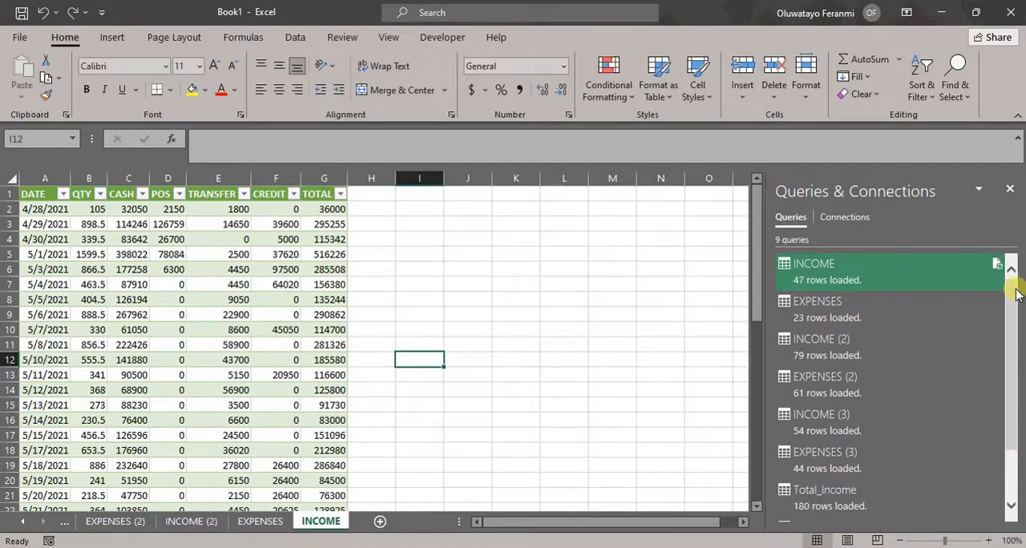
{"action": "left_click", "coordinate": [825, 272]}
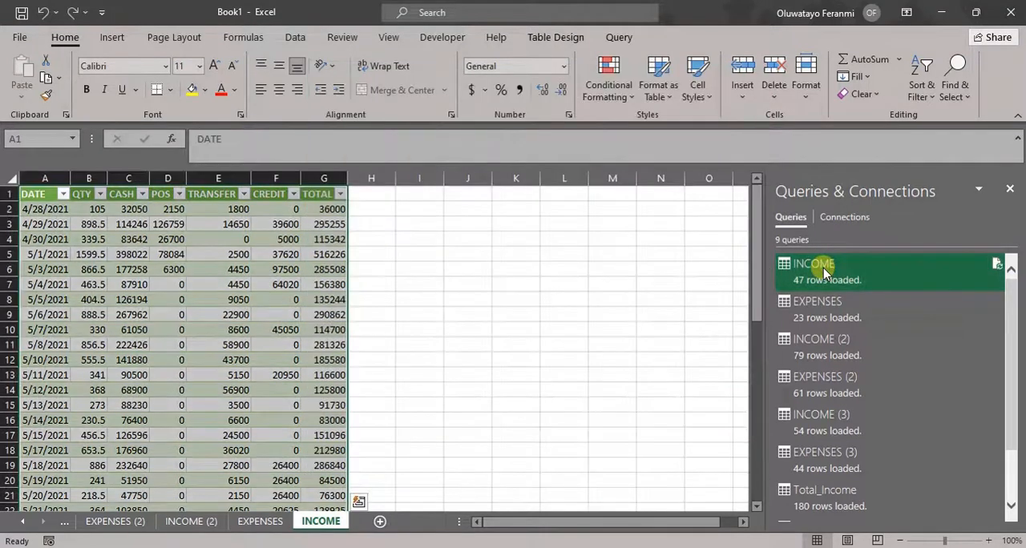
{"action": "right_click", "coordinate": [826, 272]}
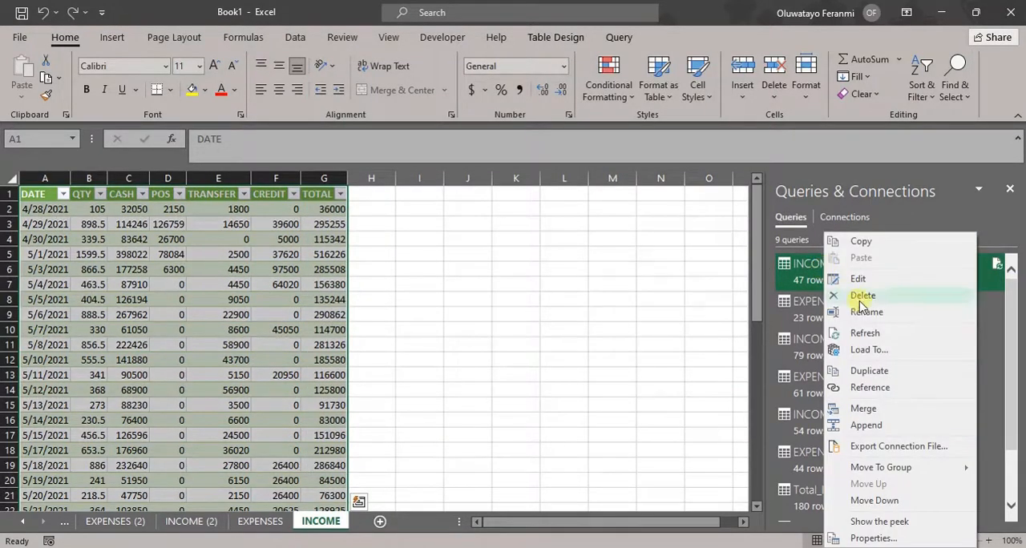
{"action": "left_click", "coordinate": [861, 349]}
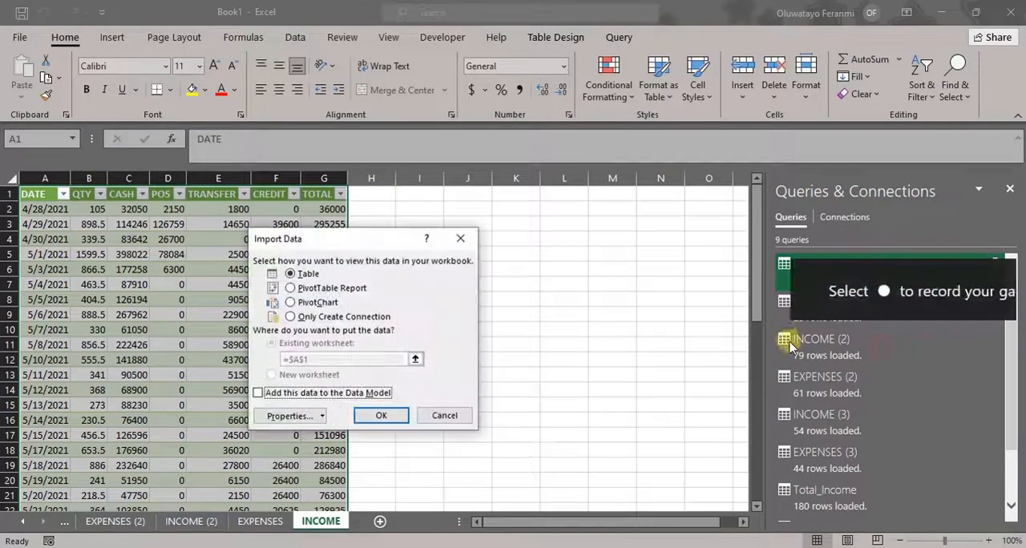
{"action": "left_click", "coordinate": [290, 317]}
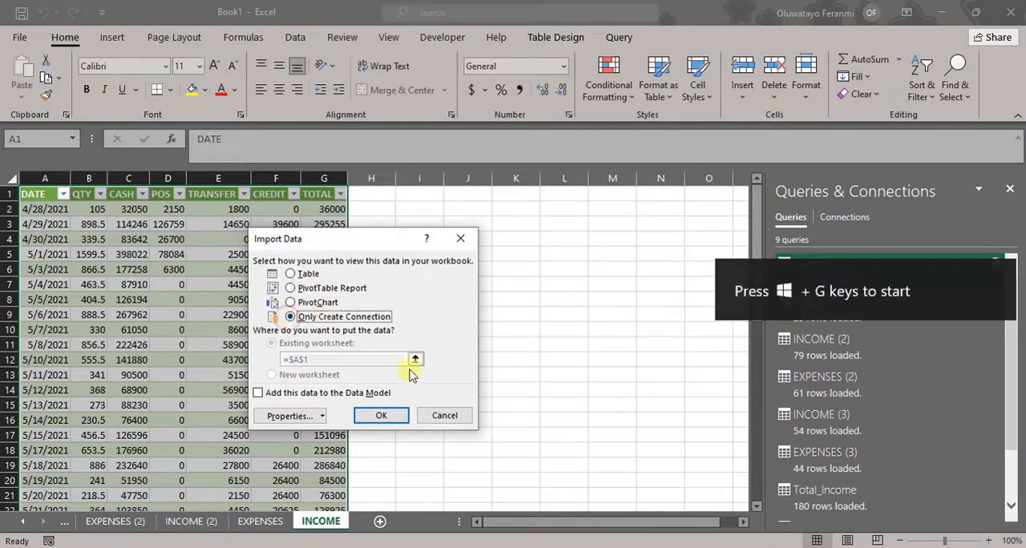
{"action": "left_click", "coordinate": [393, 413]}
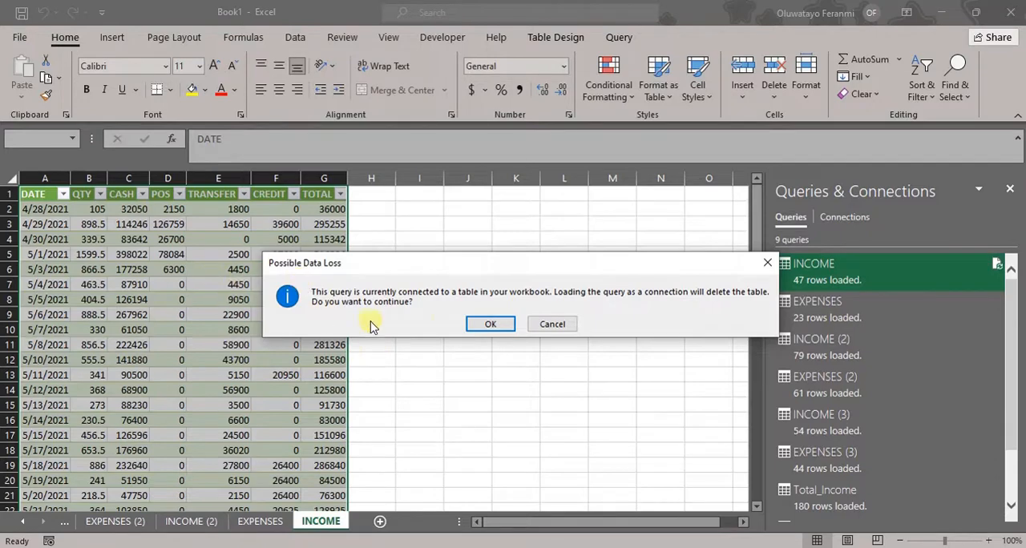
{"action": "left_click", "coordinate": [485, 324]}
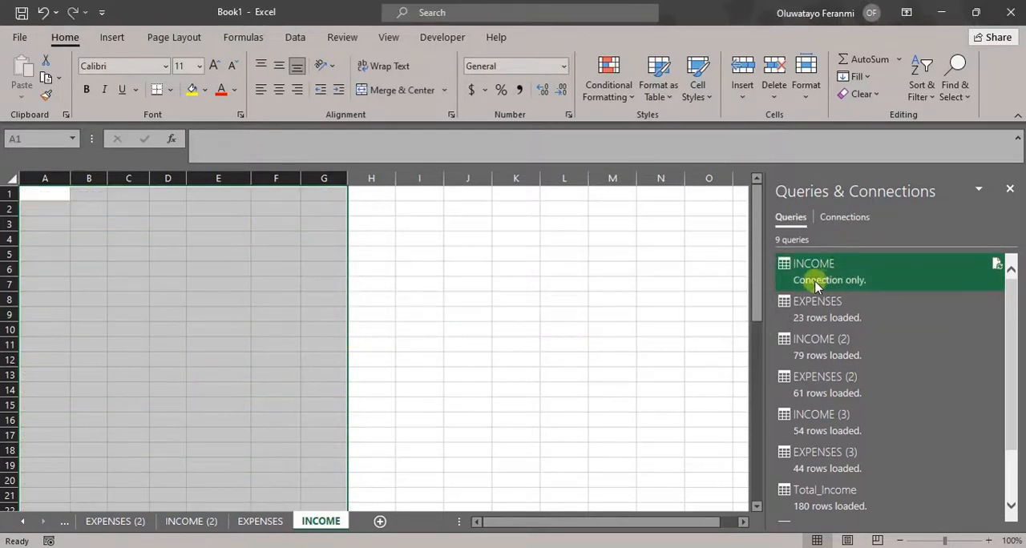
{"action": "mouse_move", "coordinate": [839, 282]}
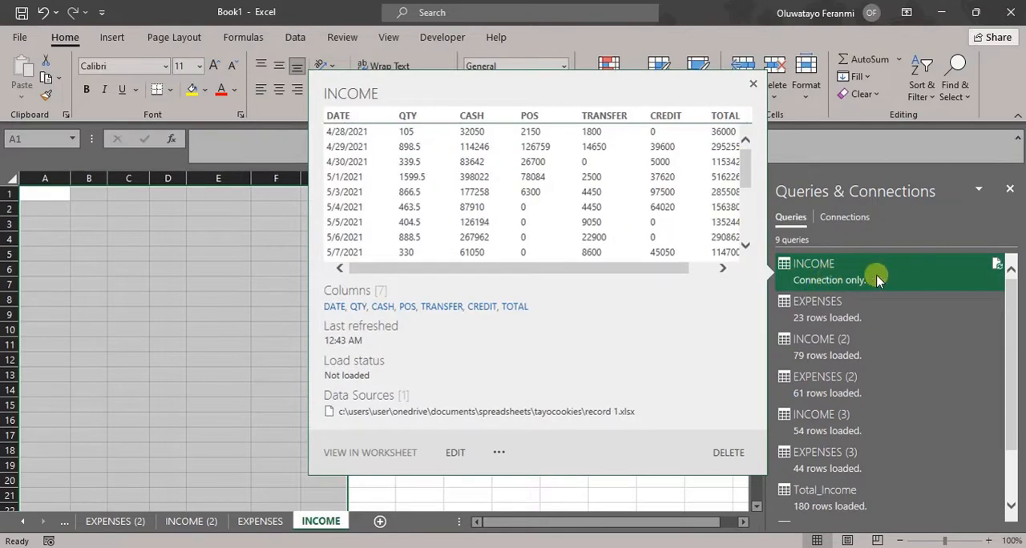
- Change the EXPENSES query's load setting to Only Create Connection and accept the deletion of its worksheet table
{"action": "left_click", "coordinate": [824, 304]}
{"action": "right_click", "coordinate": [826, 310]}
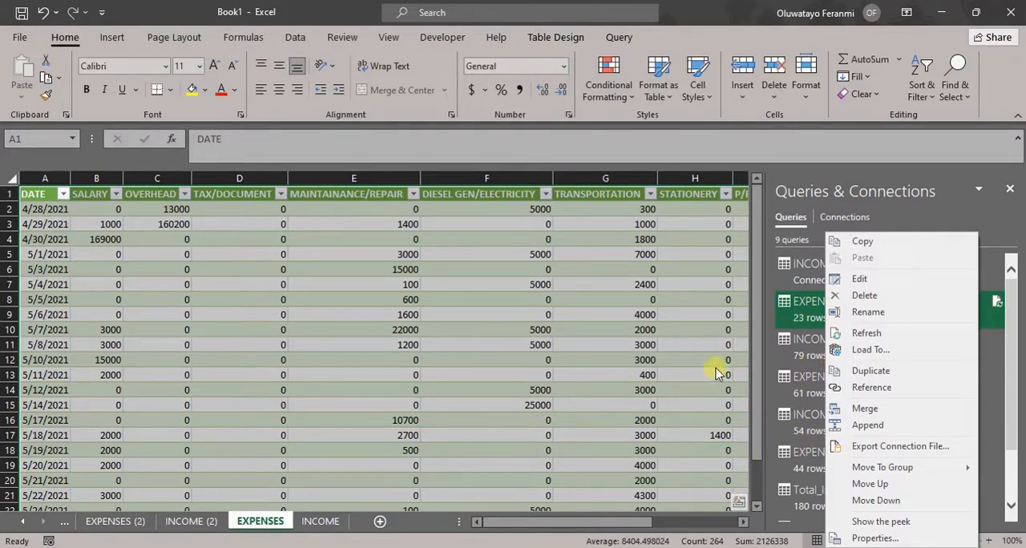
{"action": "left_click", "coordinate": [754, 385]}
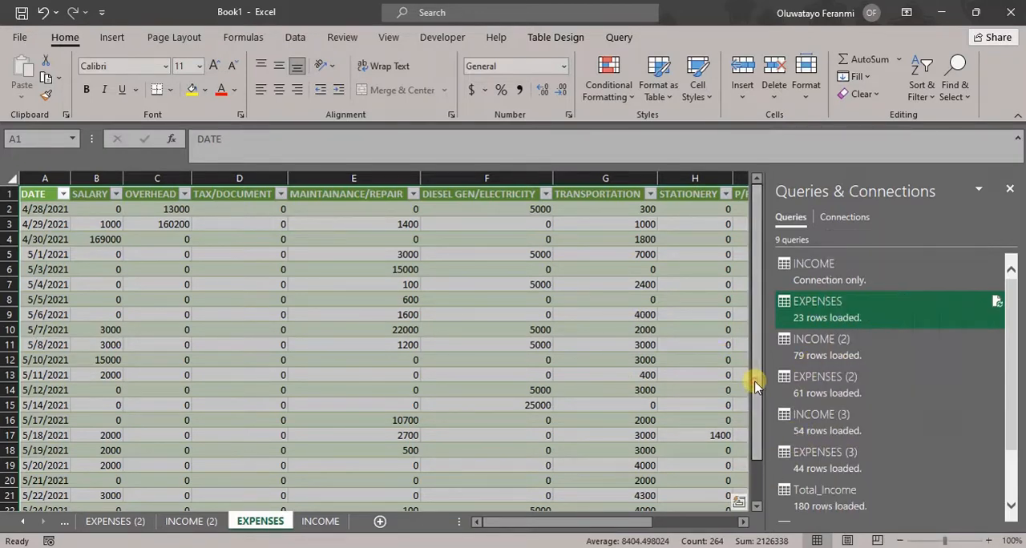
{"action": "left_click_drag", "start_coordinate": [754, 386], "coordinate": [746, 321]}
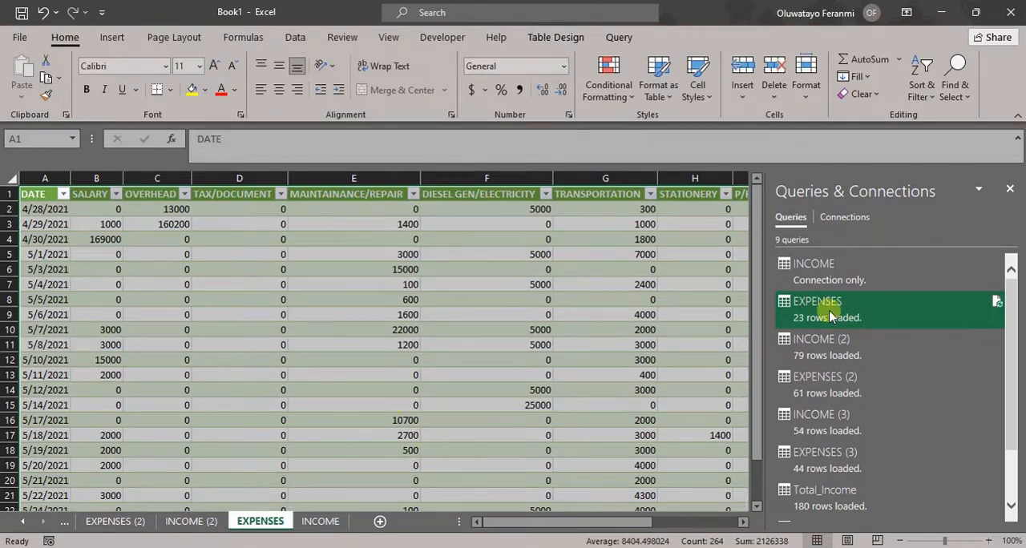
{"action": "mouse_move", "coordinate": [831, 317]}
{"action": "right_click", "coordinate": [831, 316]}
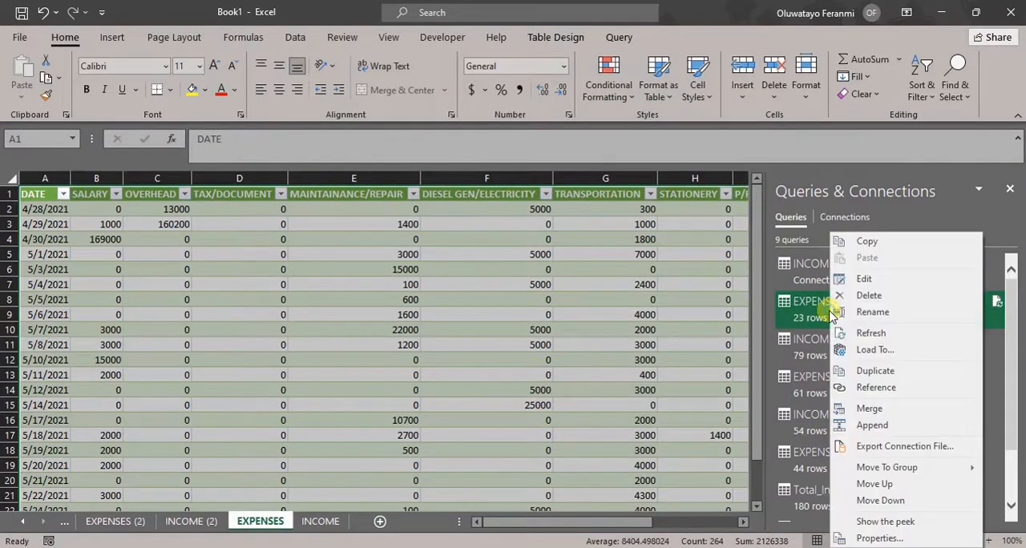
{"action": "left_click", "coordinate": [879, 348]}
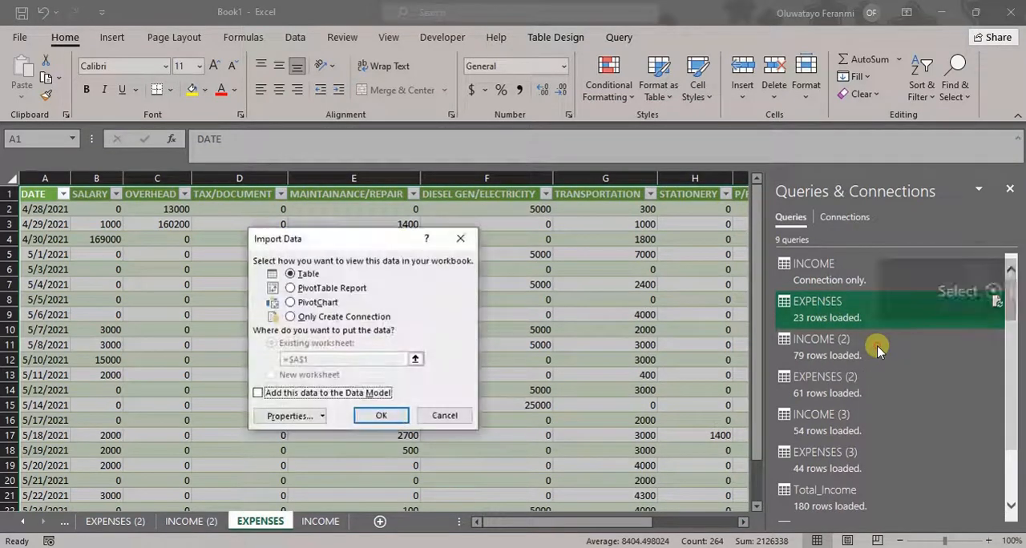
{"action": "left_click", "coordinate": [293, 317]}
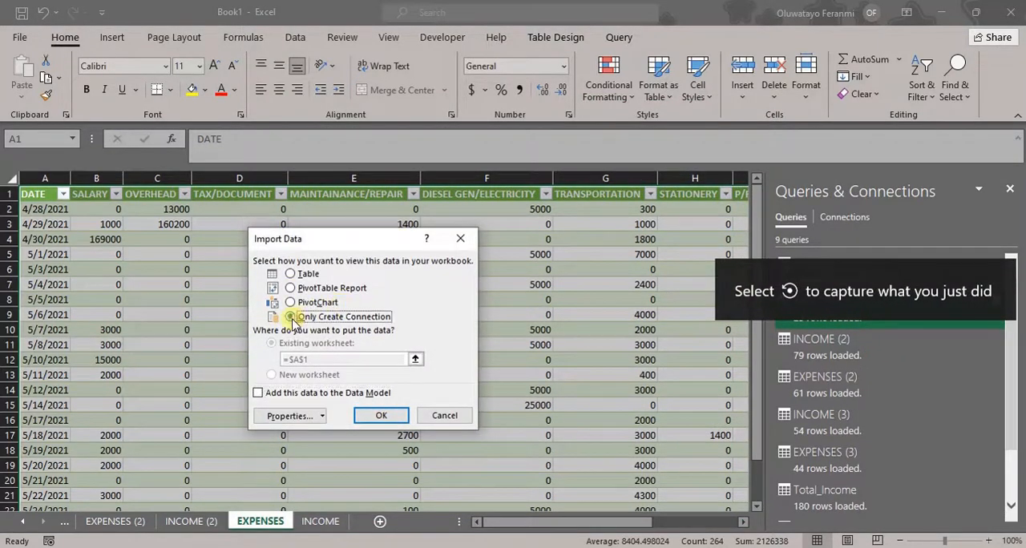
{"action": "left_click", "coordinate": [390, 417]}
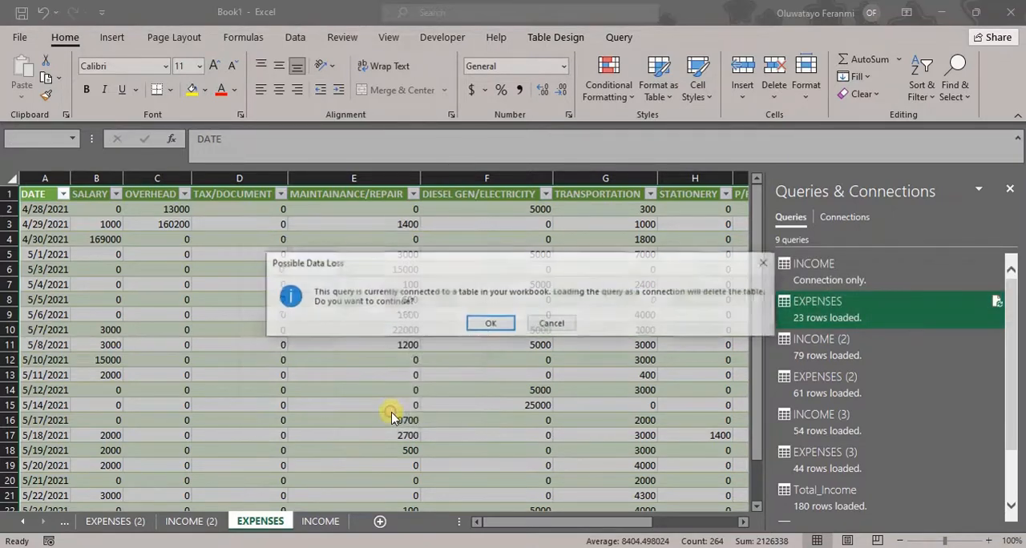
{"action": "left_click", "coordinate": [488, 324]}
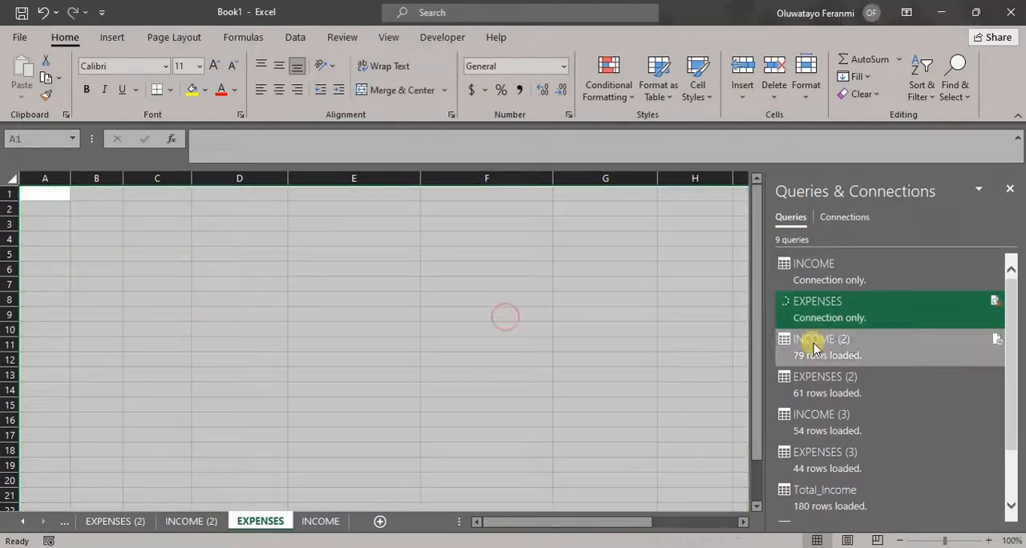
{"action": "left_click", "coordinate": [813, 343]}
{"action": "right_click", "coordinate": [814, 344]}
{"action": "left_click", "coordinate": [859, 388]}
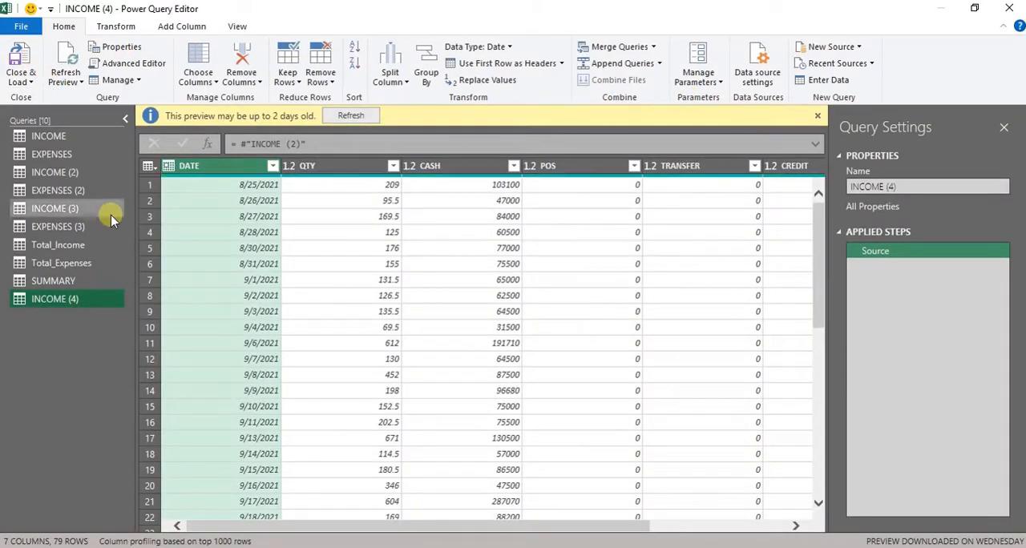
{"action": "right_click", "coordinate": [86, 299]}
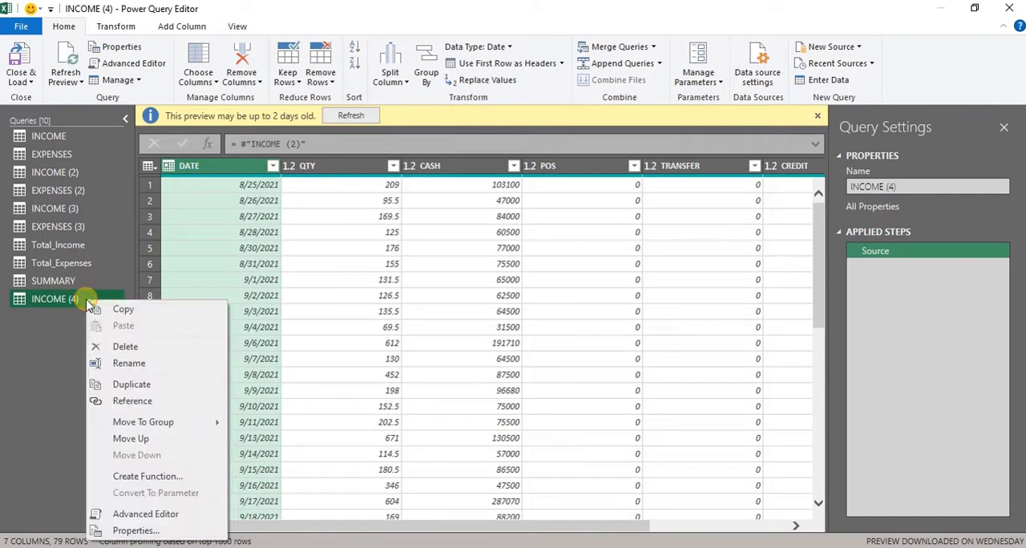
{"action": "left_click", "coordinate": [166, 346]}
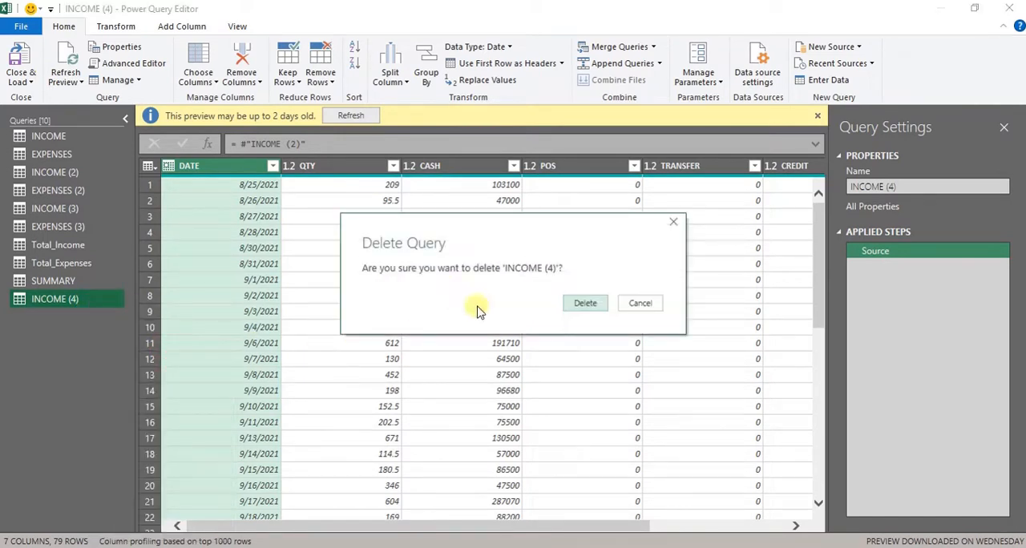
{"action": "left_click", "coordinate": [593, 307]}
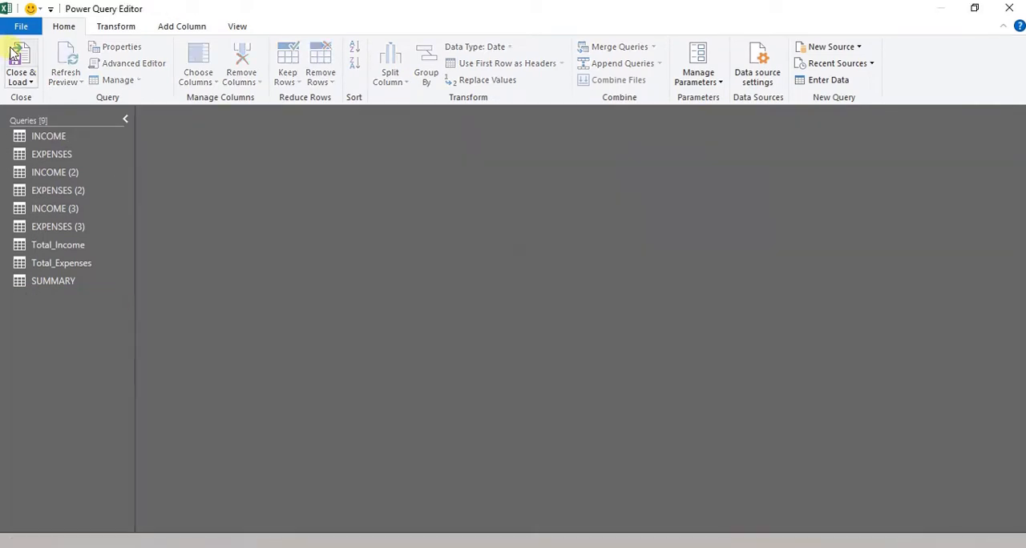
{"action": "left_click", "coordinate": [17, 56]}
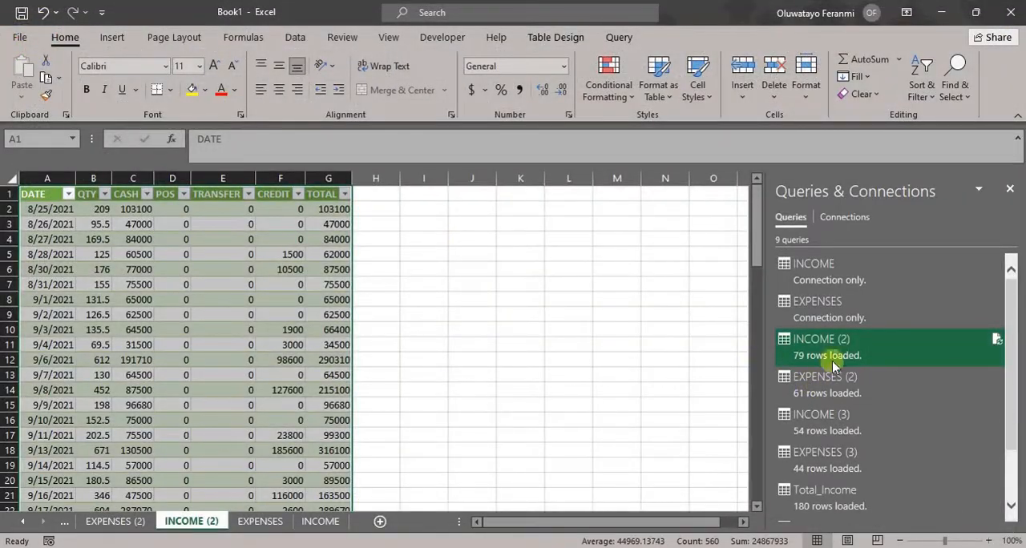
- Change the INCOME (2) query's load setting to Only Create Connection, accepting the deletion of its loaded table
{"action": "right_click", "coordinate": [834, 365]}
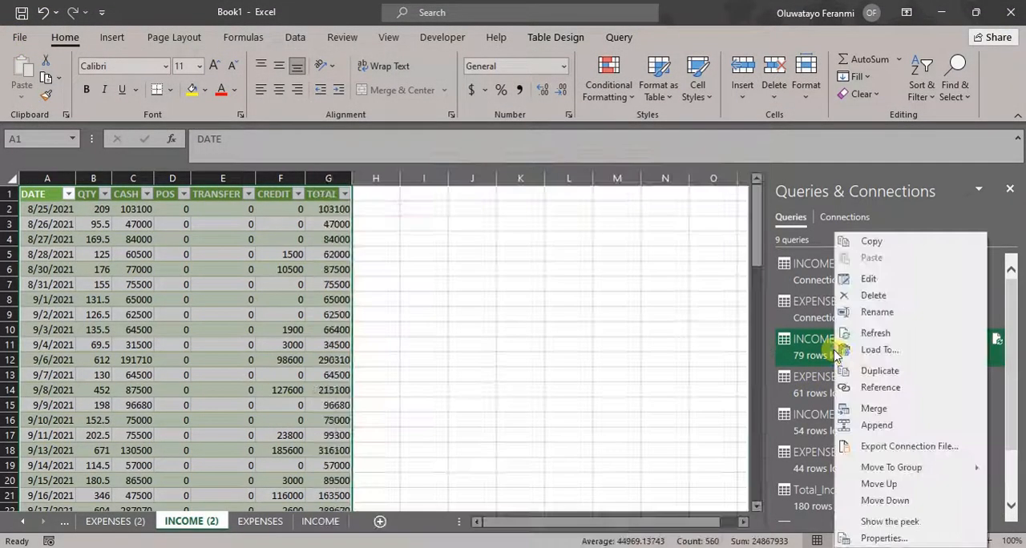
{"action": "left_click", "coordinate": [882, 350]}
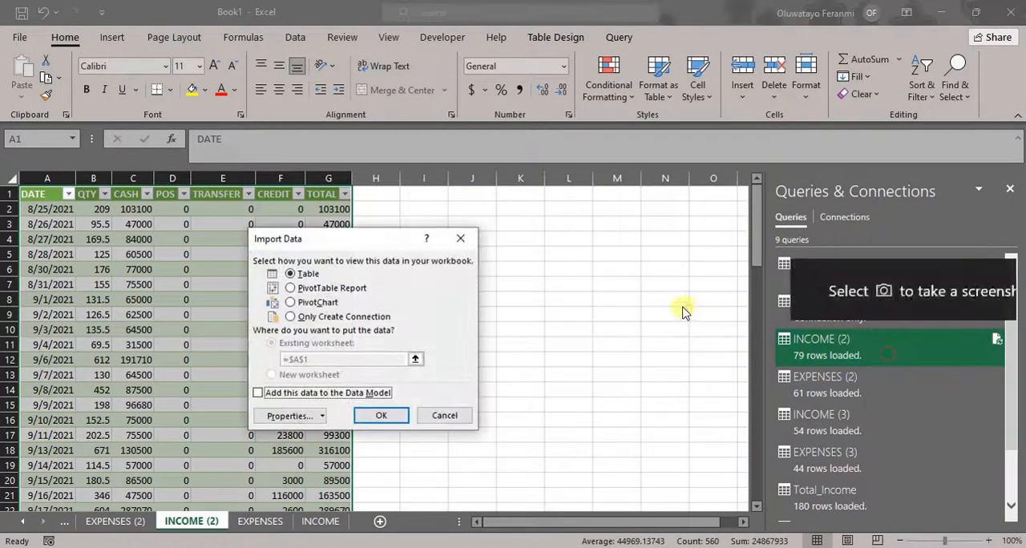
{"action": "left_click", "coordinate": [328, 318]}
{"action": "left_click", "coordinate": [371, 413]}
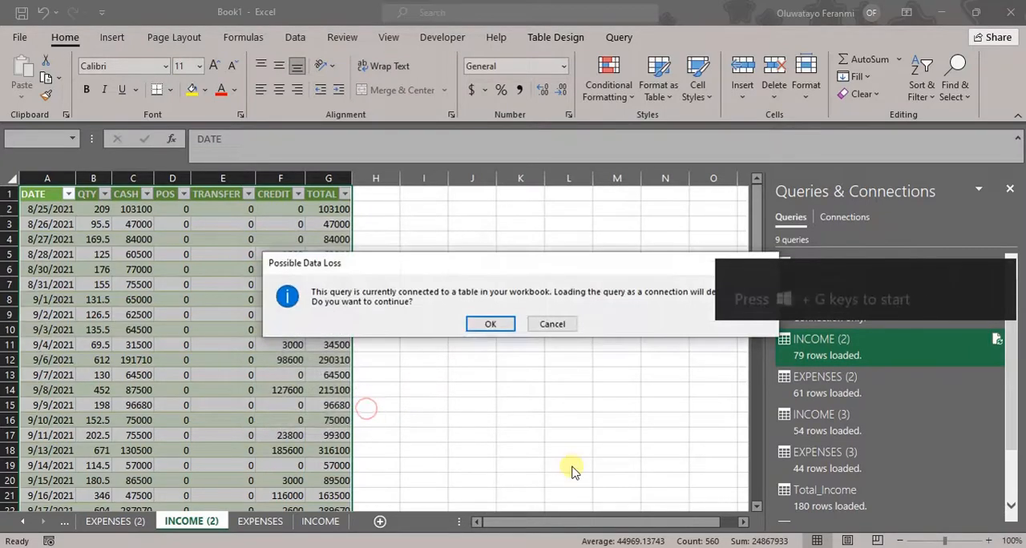
{"action": "left_click", "coordinate": [491, 324]}
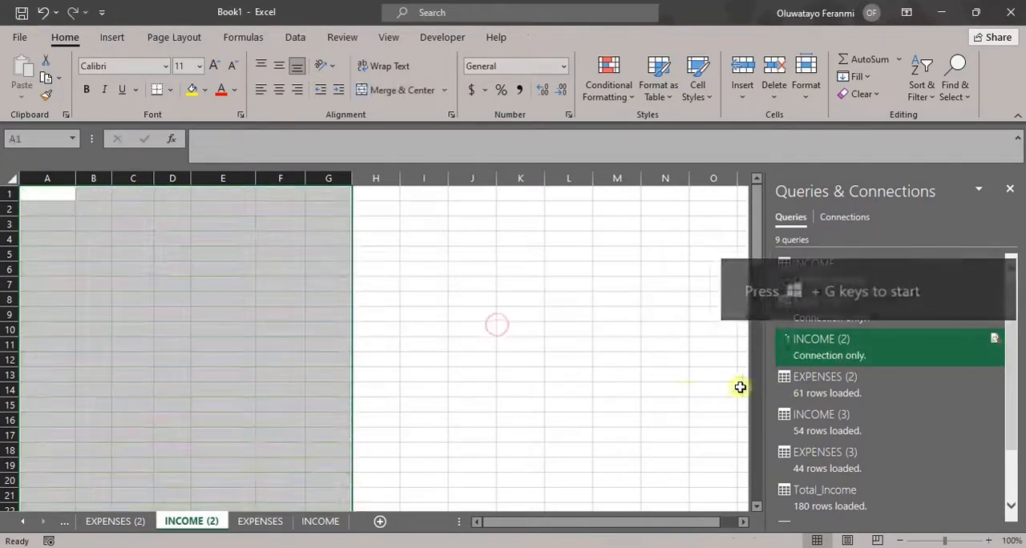
- Change the EXPENSES (2) query's load setting to Only Create Connection, accepting the deletion of its loaded table
{"action": "left_click", "coordinate": [839, 400]}
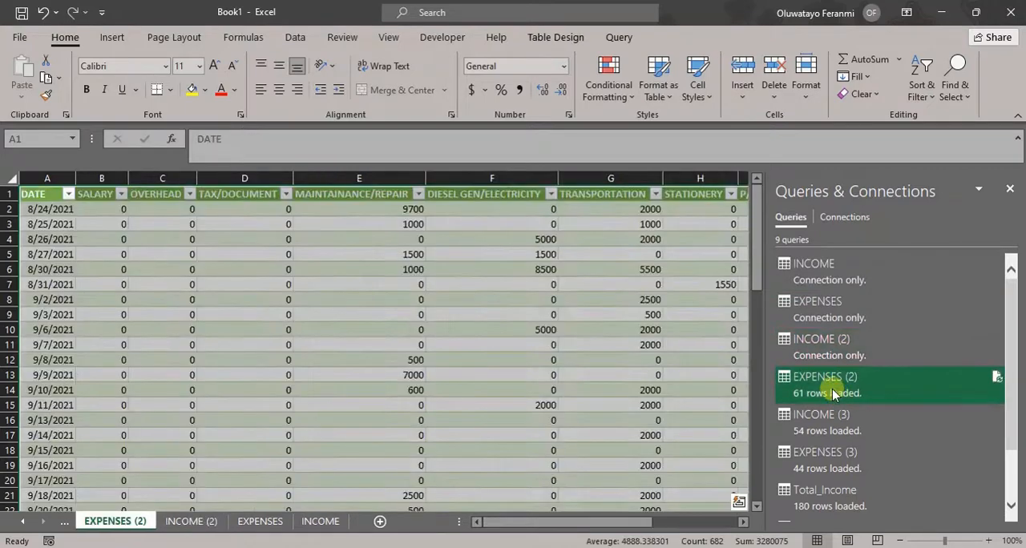
{"action": "right_click", "coordinate": [840, 391]}
{"action": "left_click", "coordinate": [874, 350]}
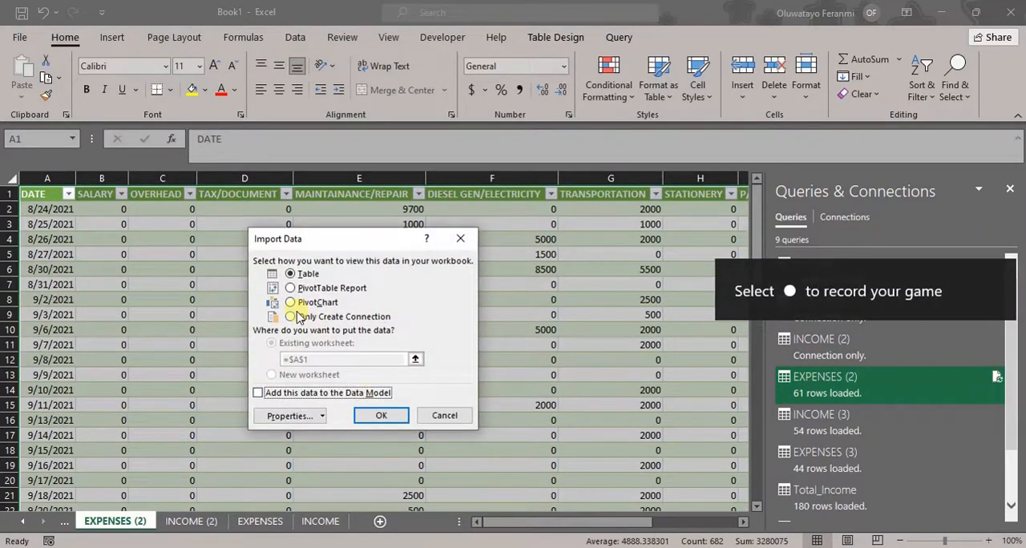
{"action": "left_click", "coordinate": [297, 317]}
{"action": "left_click", "coordinate": [363, 415]}
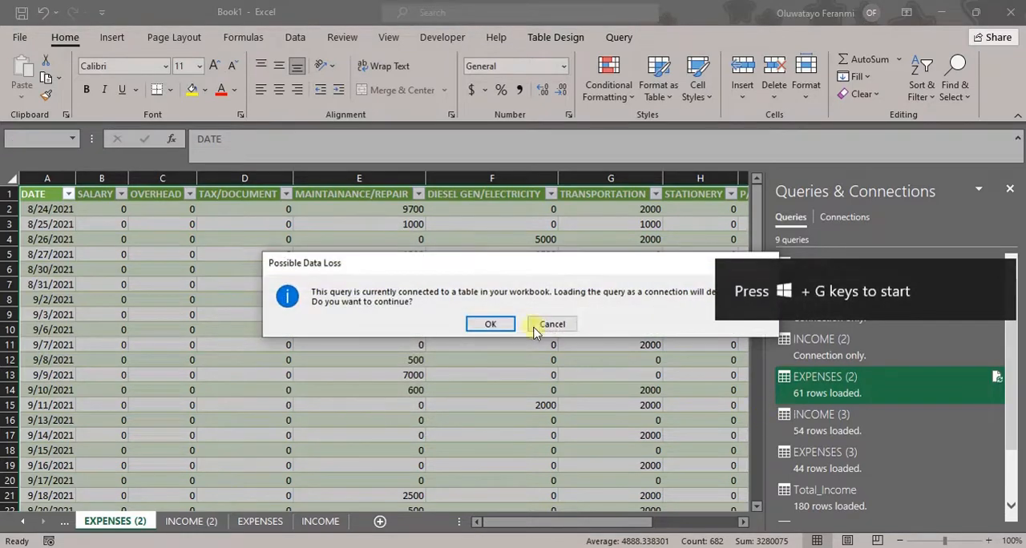
{"action": "left_click", "coordinate": [489, 324]}
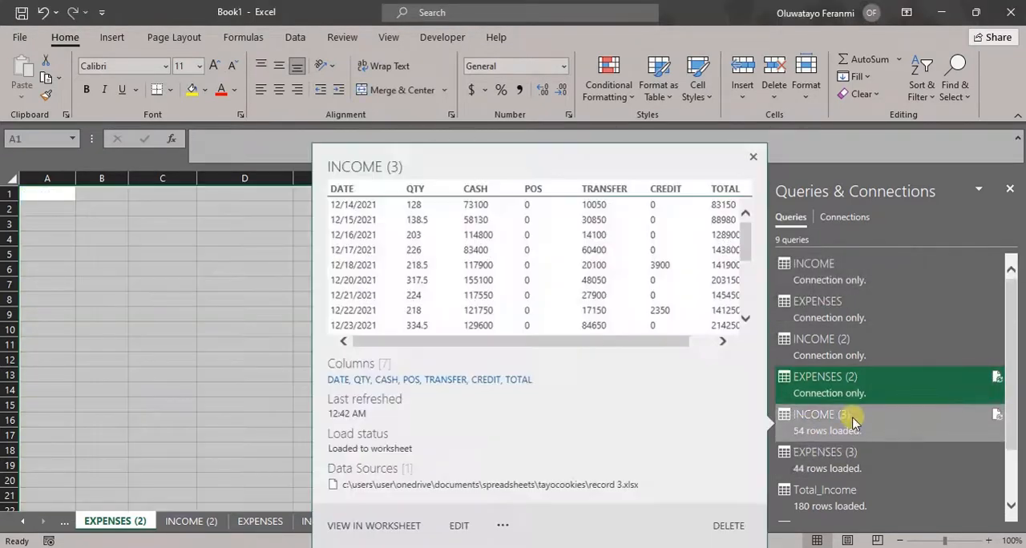
- Change the INCOME (3) query's load setting to Only Create Connection, accepting the deletion of its loaded table
{"action": "left_click", "coordinate": [854, 424]}
{"action": "right_click", "coordinate": [854, 418]}
{"action": "left_click", "coordinate": [882, 351]}
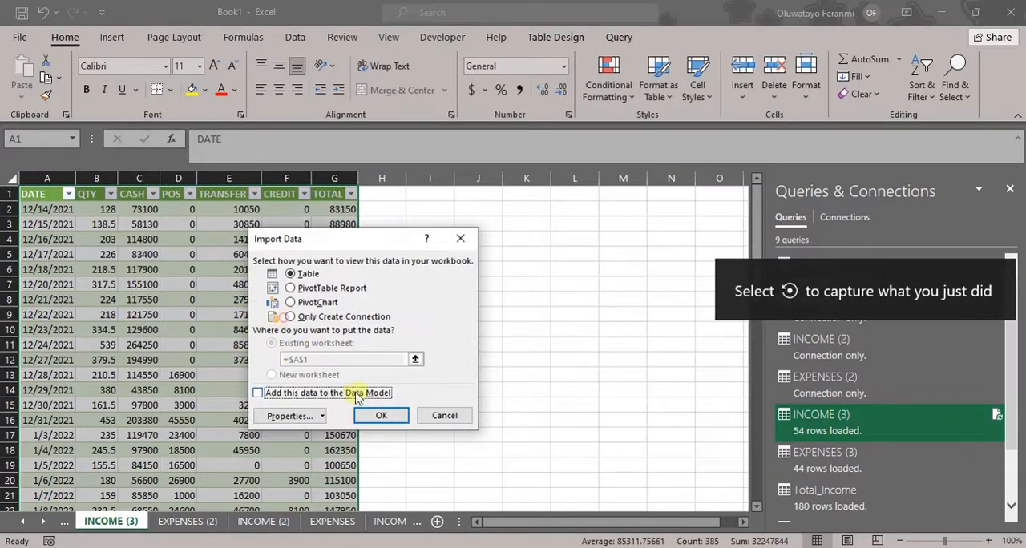
{"action": "left_click", "coordinate": [291, 317]}
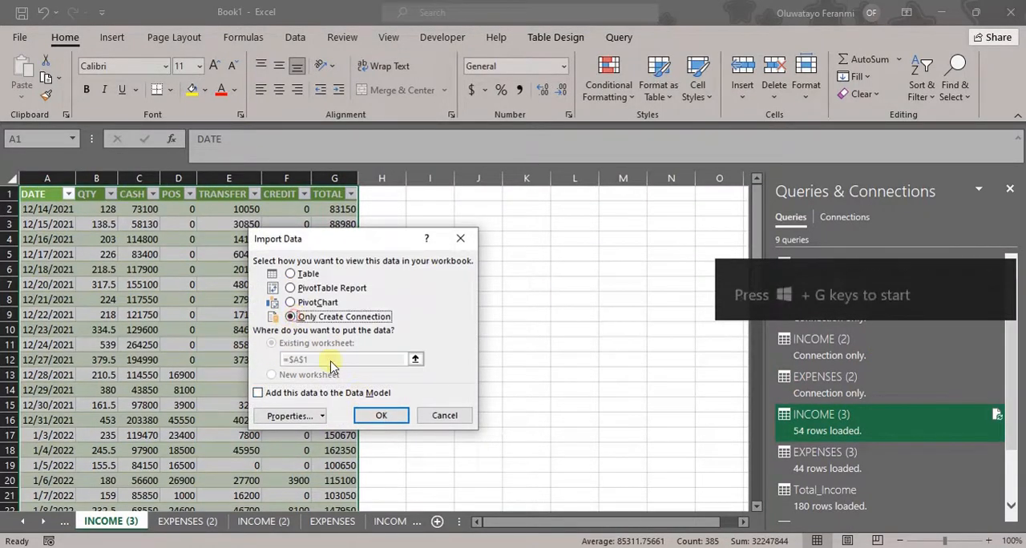
{"action": "left_click", "coordinate": [382, 415]}
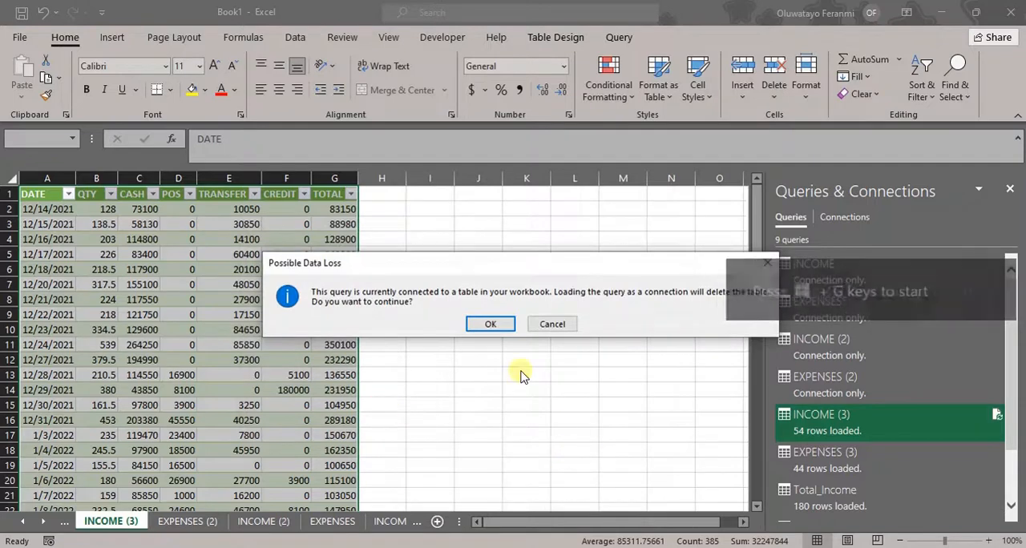
{"action": "left_click", "coordinate": [490, 324]}
- Change the EXPENSES (3) query's load setting to Only Create Connection, accepting the deletion of its loaded table
{"action": "left_click", "coordinate": [817, 454]}
{"action": "right_click", "coordinate": [816, 454]}
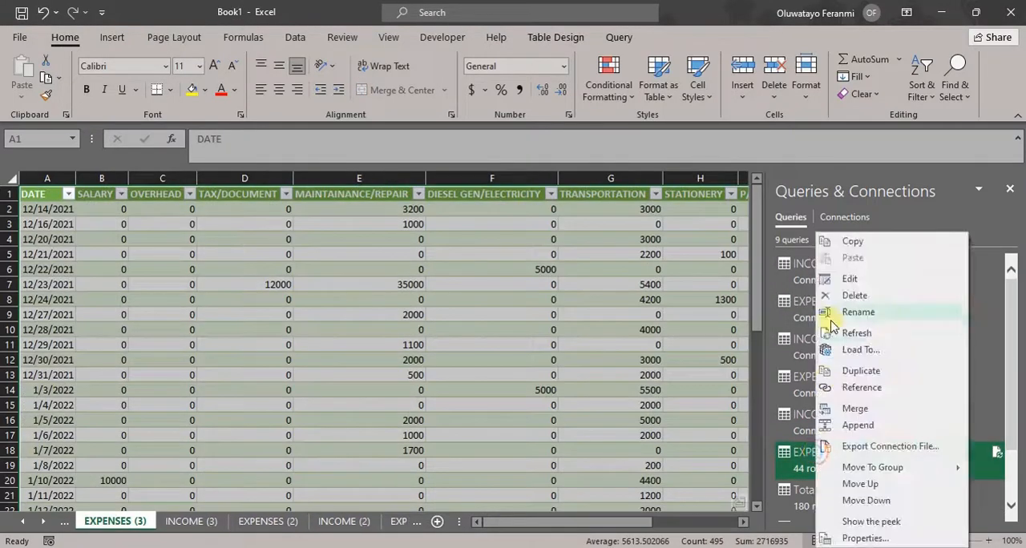
{"action": "left_click", "coordinate": [890, 350]}
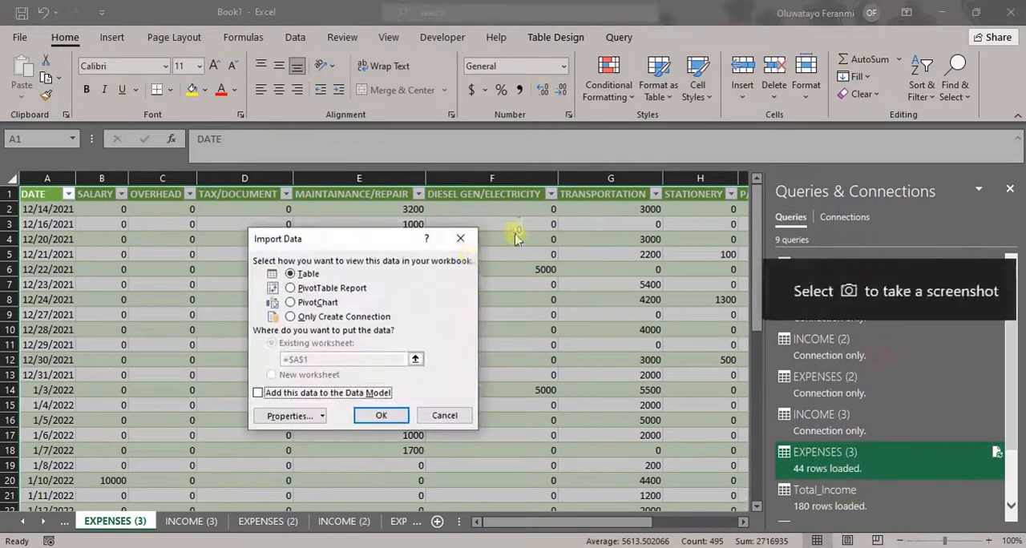
{"action": "left_click", "coordinate": [335, 316]}
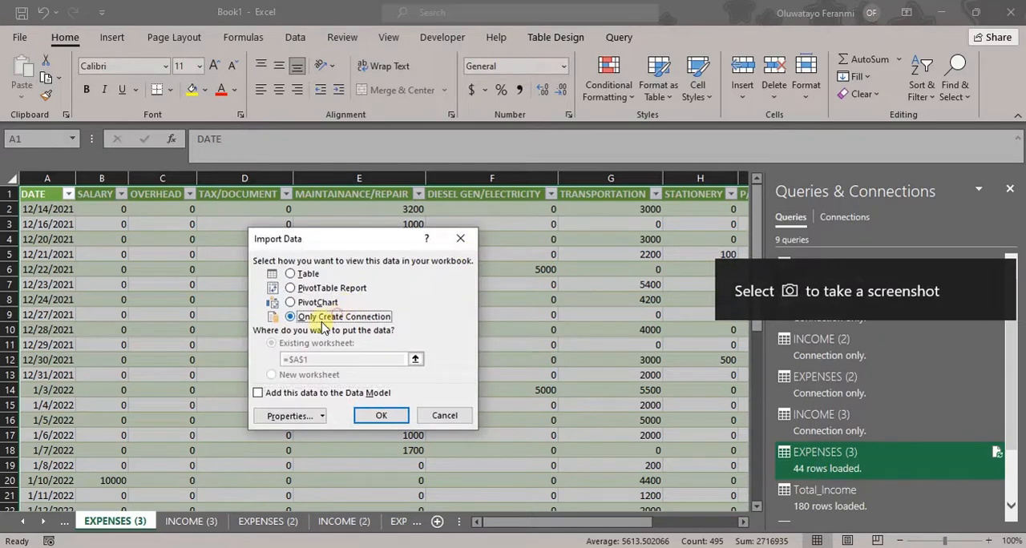
{"action": "left_click", "coordinate": [380, 417]}
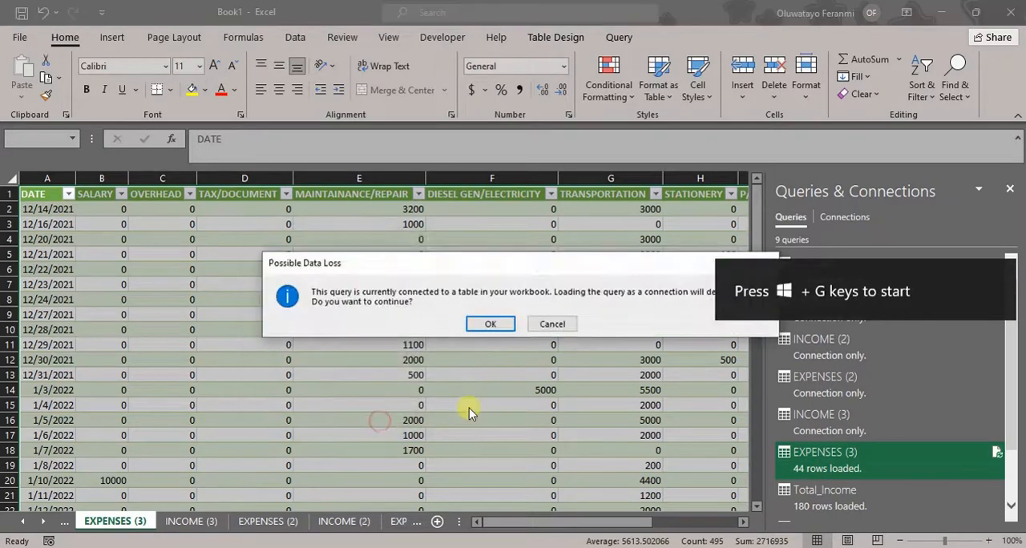
{"action": "left_click", "coordinate": [475, 325]}
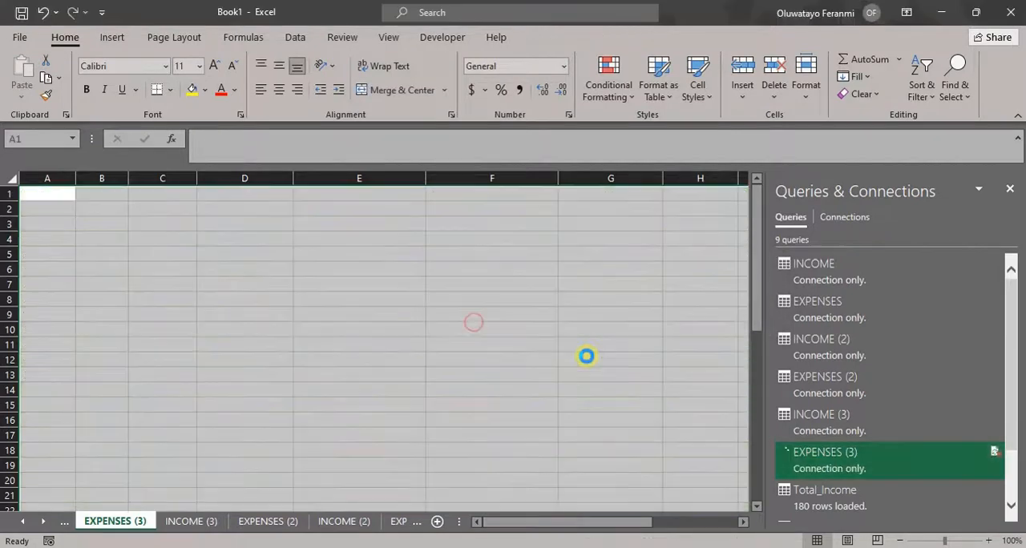
{"action": "left_click", "coordinate": [375, 390]}
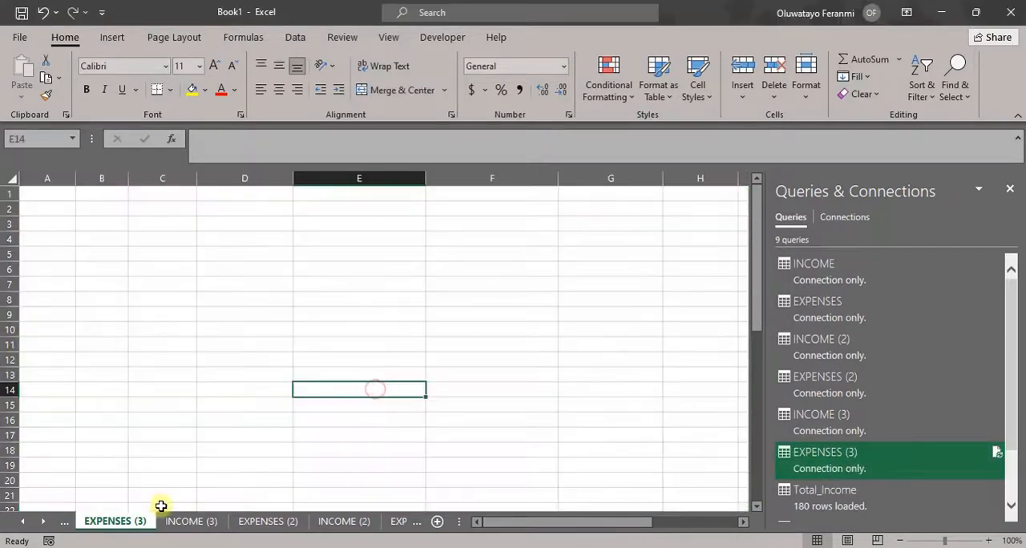
- Delete the emptied EXPENSES (3) and INCOME (3) worksheets from the workbook
{"action": "left_click", "coordinate": [22, 521]}
{"action": "left_click", "coordinate": [23, 522]}
{"action": "left_click", "coordinate": [22, 522]}
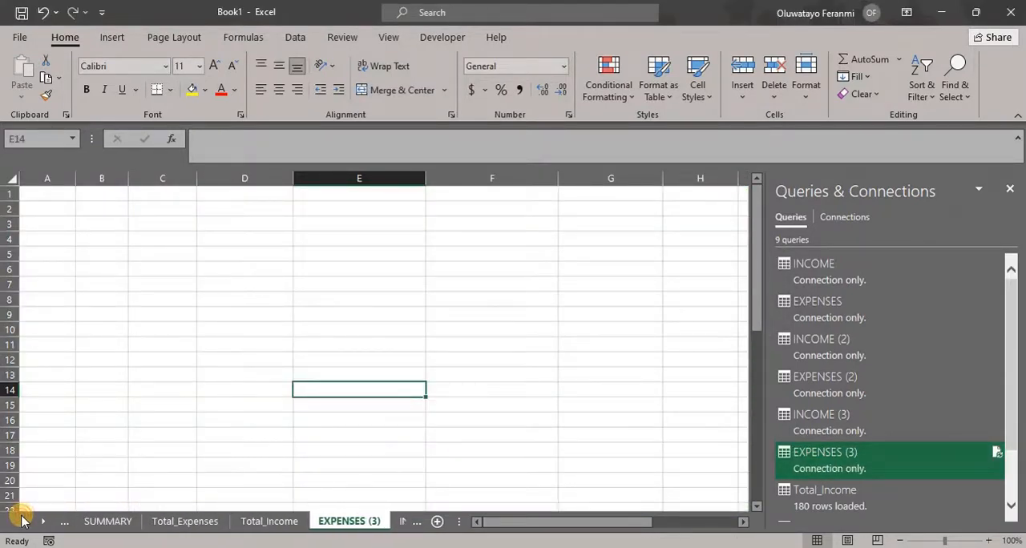
{"action": "right_click", "coordinate": [357, 529]}
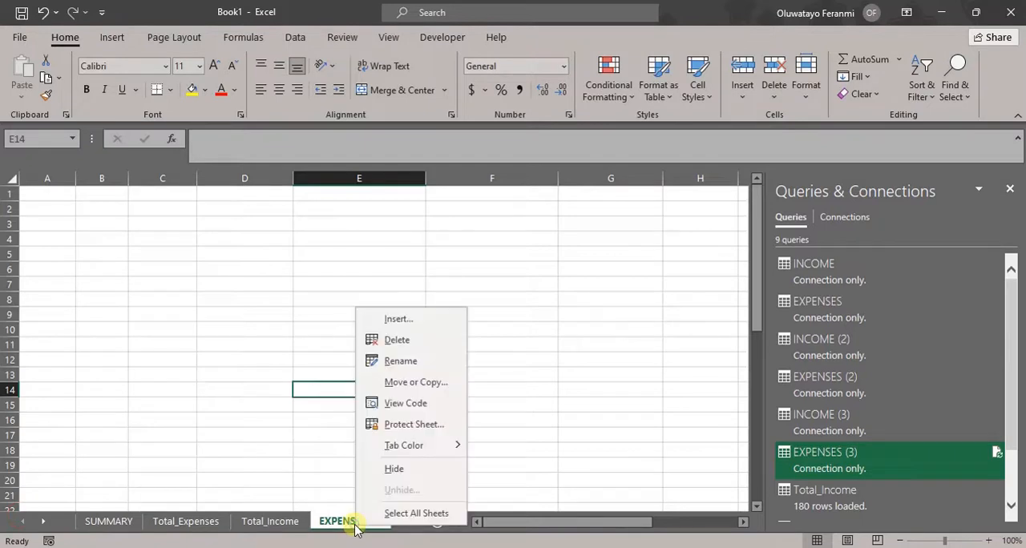
{"action": "left_click", "coordinate": [422, 347]}
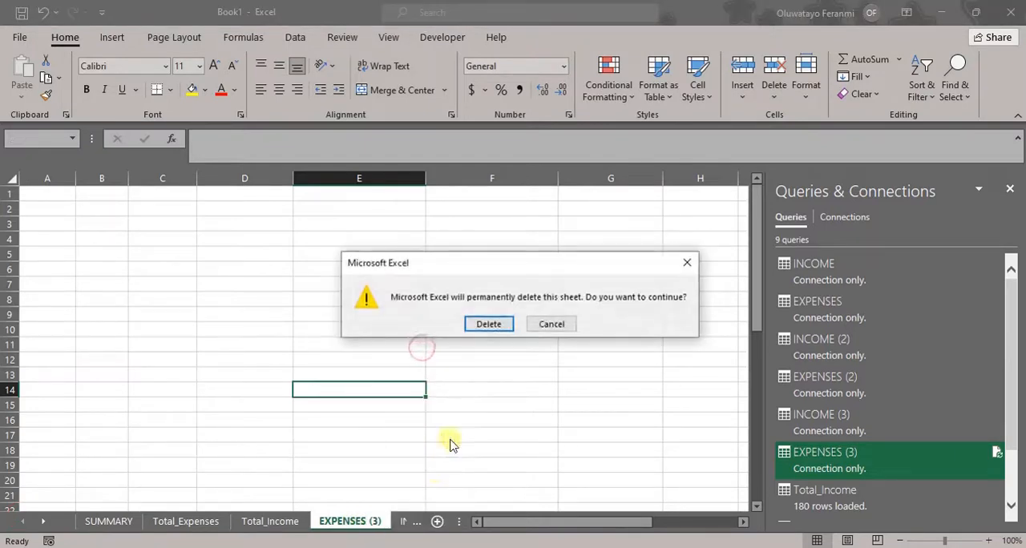
{"action": "left_click", "coordinate": [486, 324]}
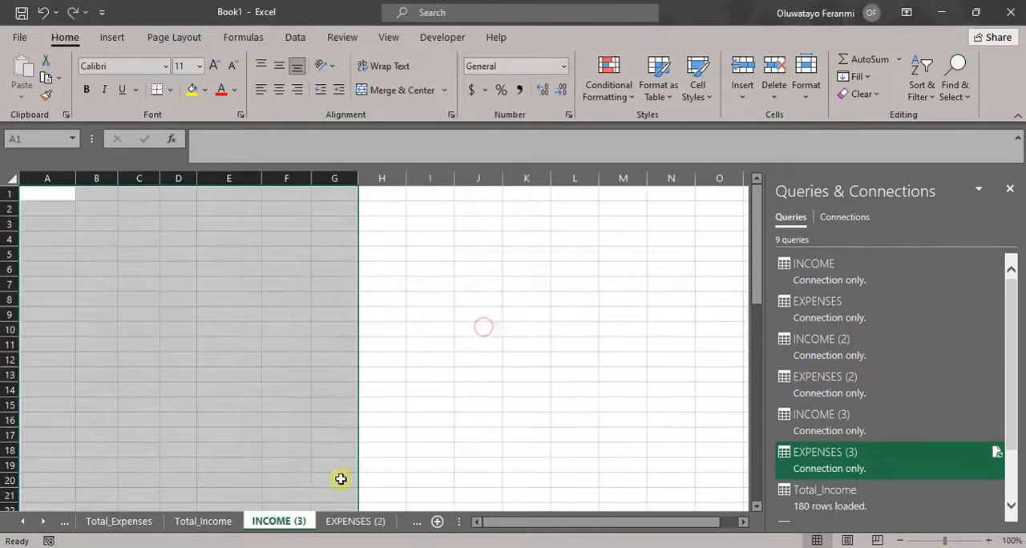
{"action": "right_click", "coordinate": [278, 527]}
{"action": "left_click", "coordinate": [330, 337]}
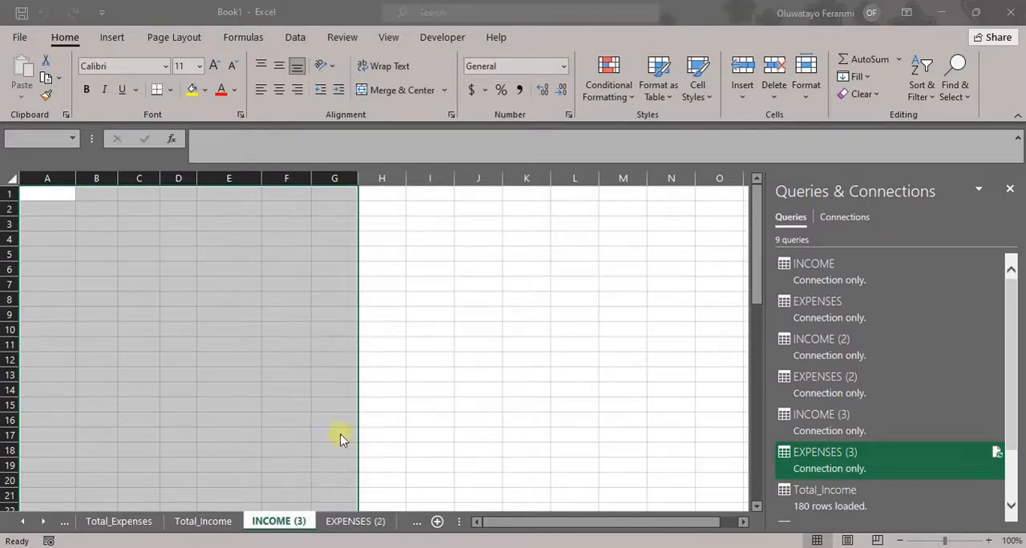
{"action": "left_click", "coordinate": [485, 324]}
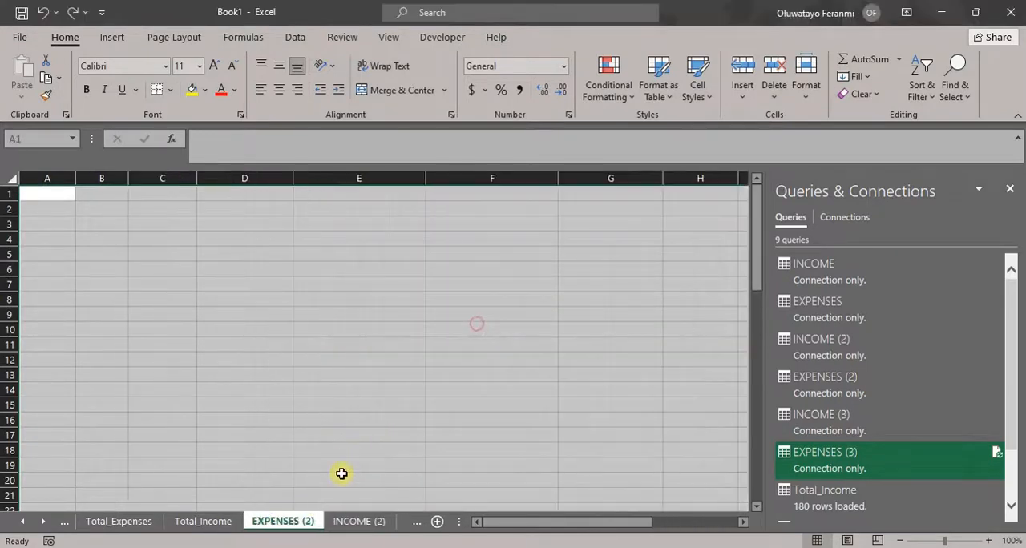
- Delete the emptied EXPENSES (2) and INCOME (2) worksheets from the workbook
{"action": "right_click", "coordinate": [302, 522]}
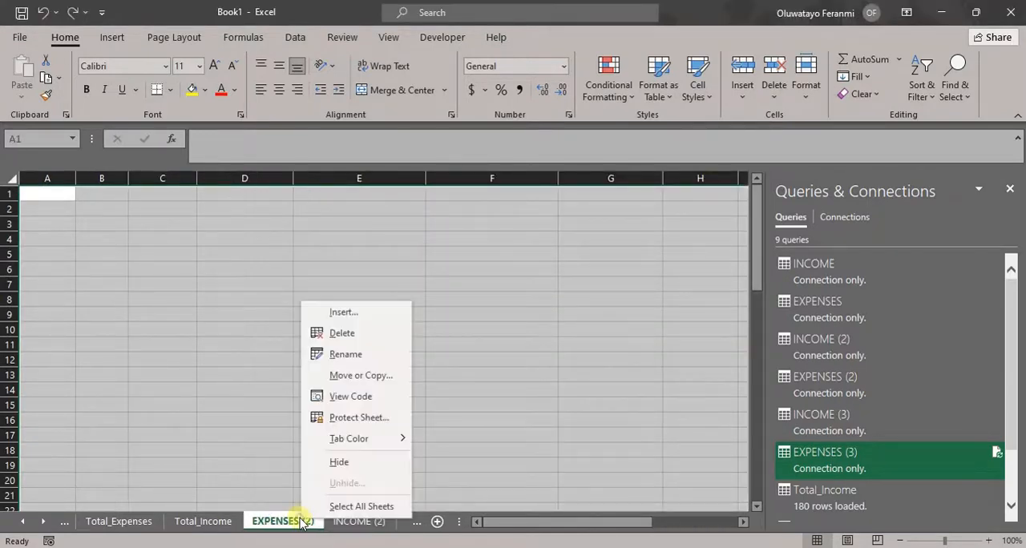
{"action": "left_click", "coordinate": [343, 336]}
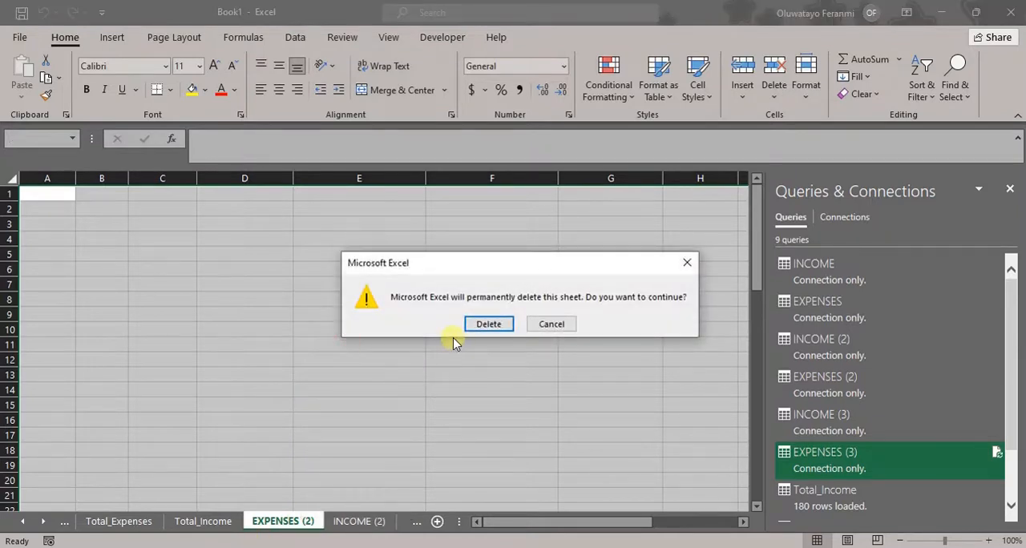
{"action": "left_click", "coordinate": [471, 326]}
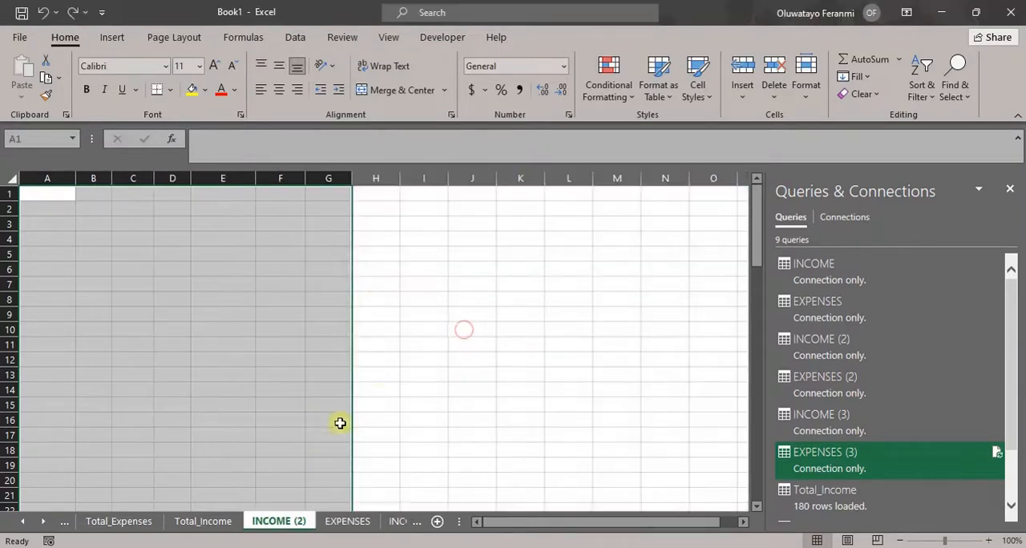
{"action": "right_click", "coordinate": [281, 529]}
{"action": "left_click", "coordinate": [353, 339]}
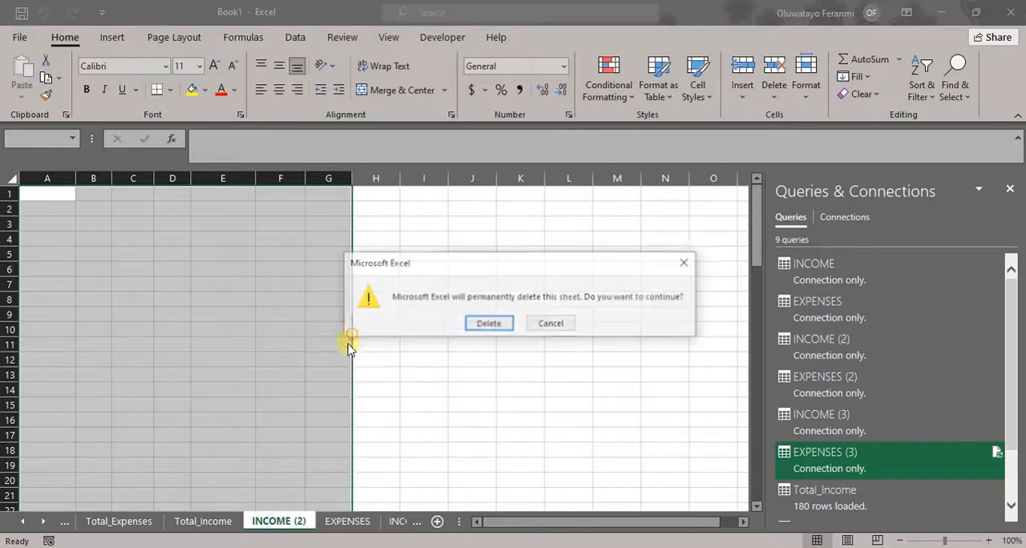
{"action": "left_click", "coordinate": [486, 323]}
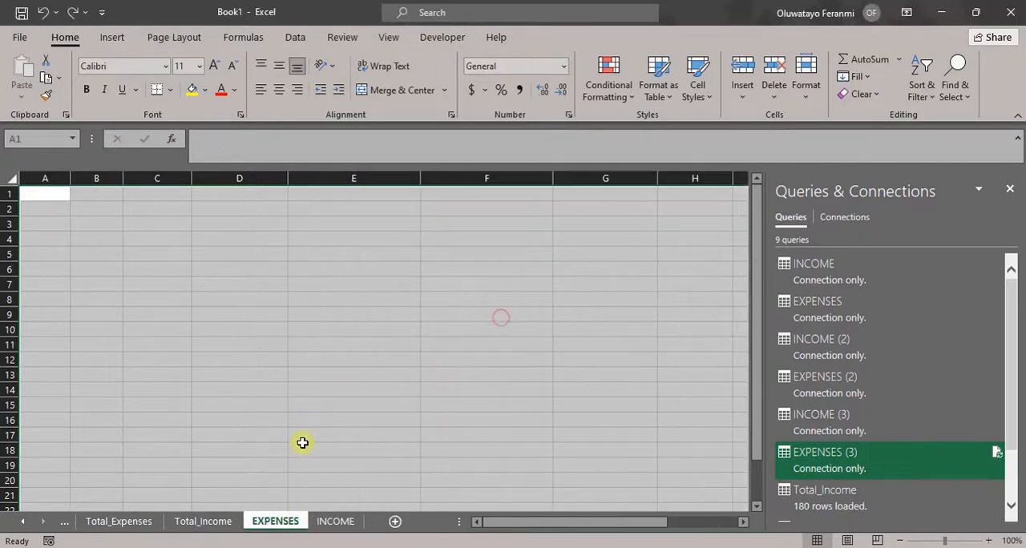
- Delete the emptied EXPENSES and INCOME worksheets from the workbook
{"action": "right_click", "coordinate": [282, 529]}
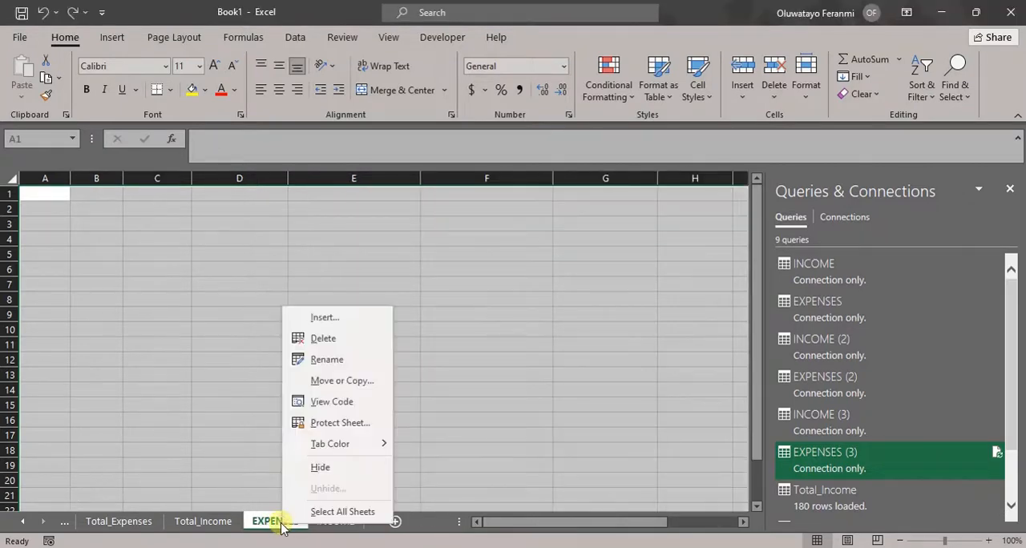
{"action": "left_click", "coordinate": [325, 340]}
{"action": "left_click", "coordinate": [485, 323]}
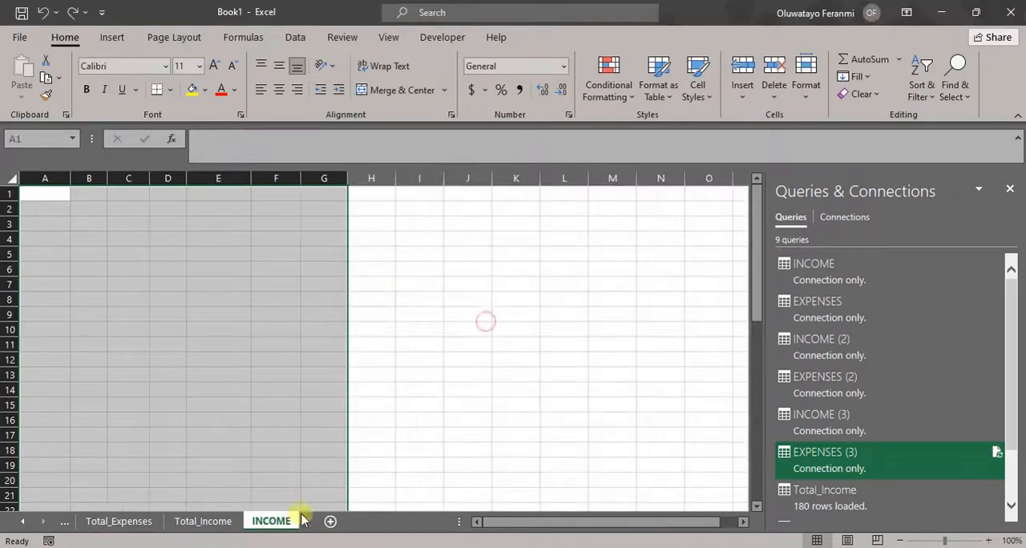
{"action": "right_click", "coordinate": [294, 523]}
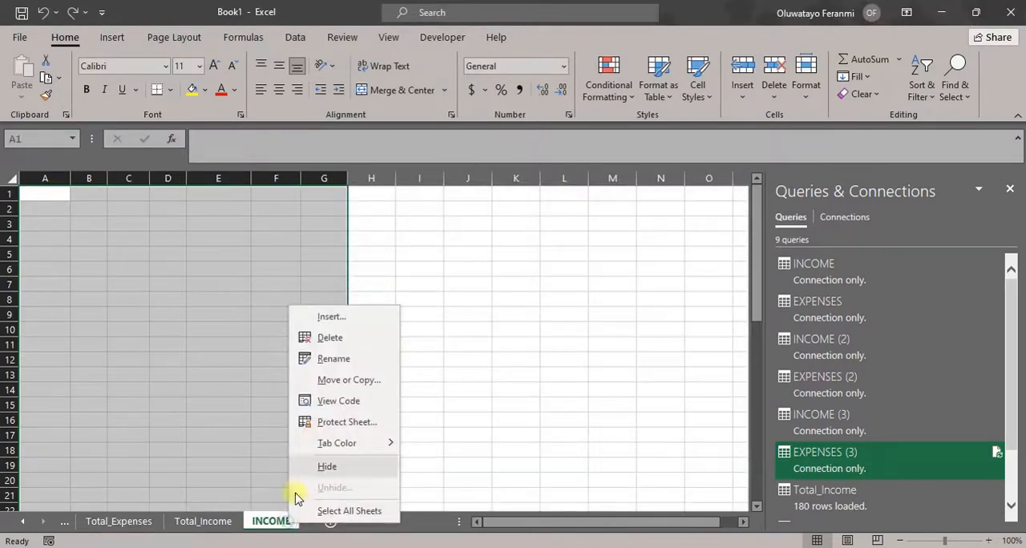
{"action": "left_click", "coordinate": [348, 345]}
{"action": "left_click", "coordinate": [488, 327]}
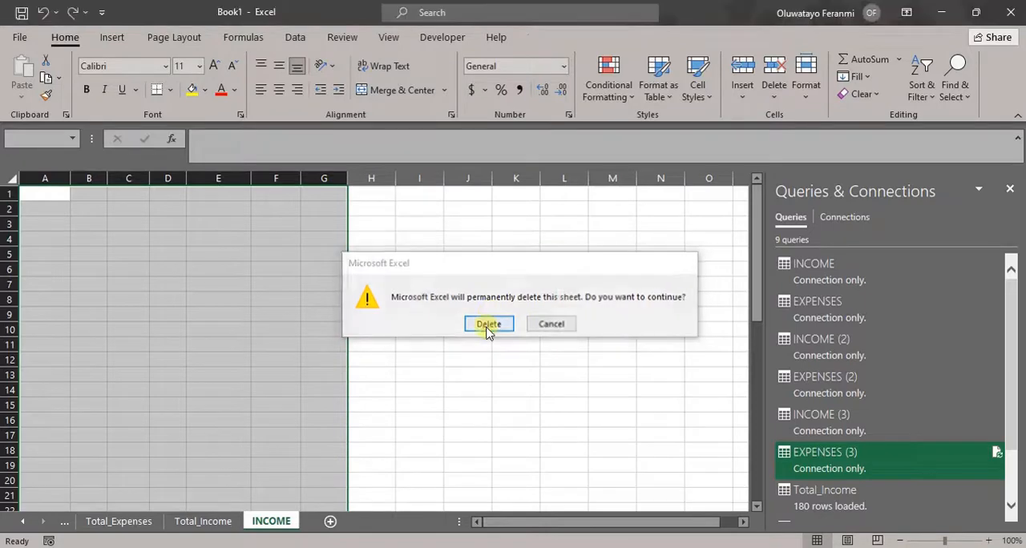
- Review the remaining SUMMARY, Total_Expenses and Total_Income worksheets and their loaded tables
{"action": "left_click", "coordinate": [27, 525]}
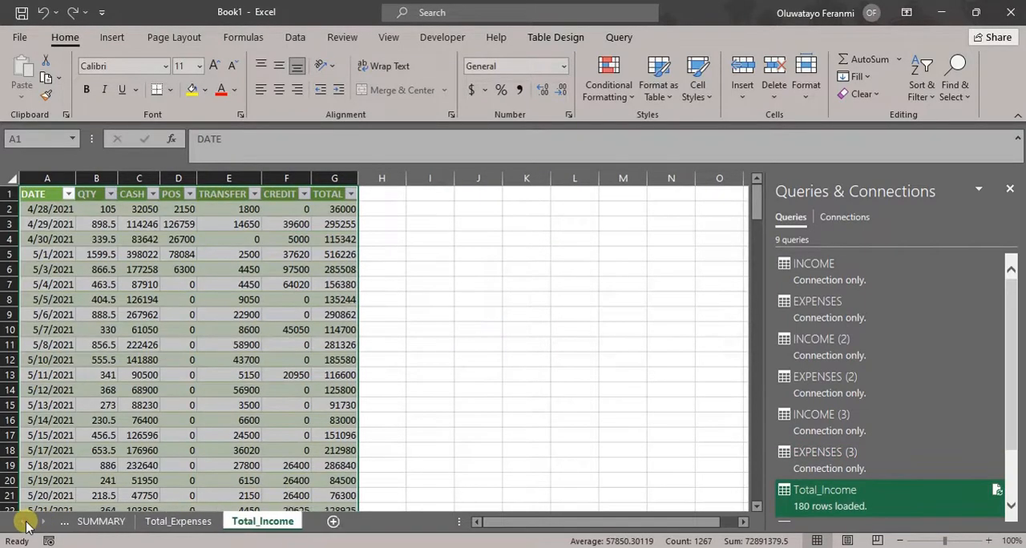
{"action": "left_click", "coordinate": [104, 523]}
{"action": "left_click", "coordinate": [171, 526]}
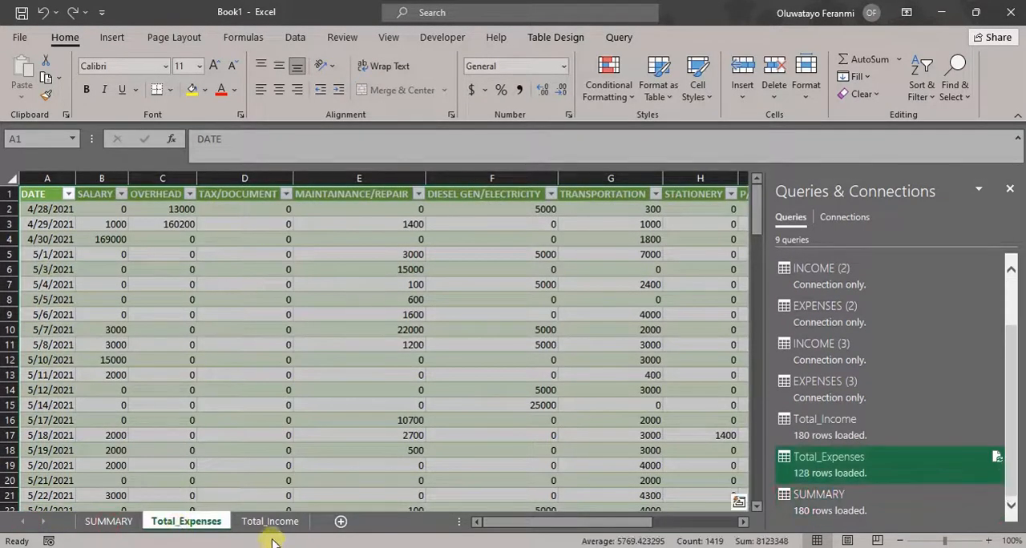
{"action": "left_click", "coordinate": [270, 522]}
{"action": "left_click", "coordinate": [461, 423]}
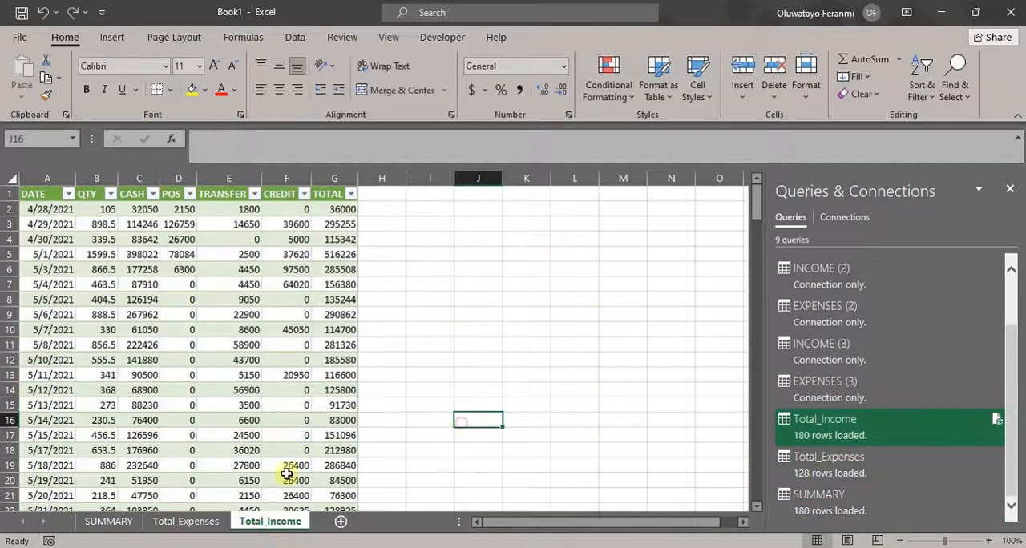
{"action": "left_click", "coordinate": [215, 521]}
{"action": "left_click", "coordinate": [109, 522]}
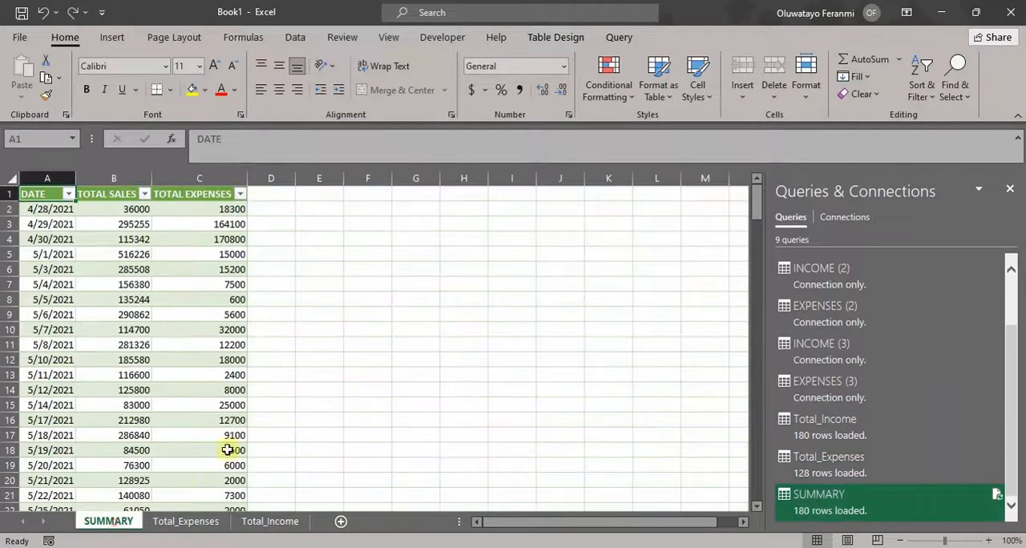
{"action": "left_click", "coordinate": [271, 405]}
{"action": "left_click", "coordinate": [270, 521]}
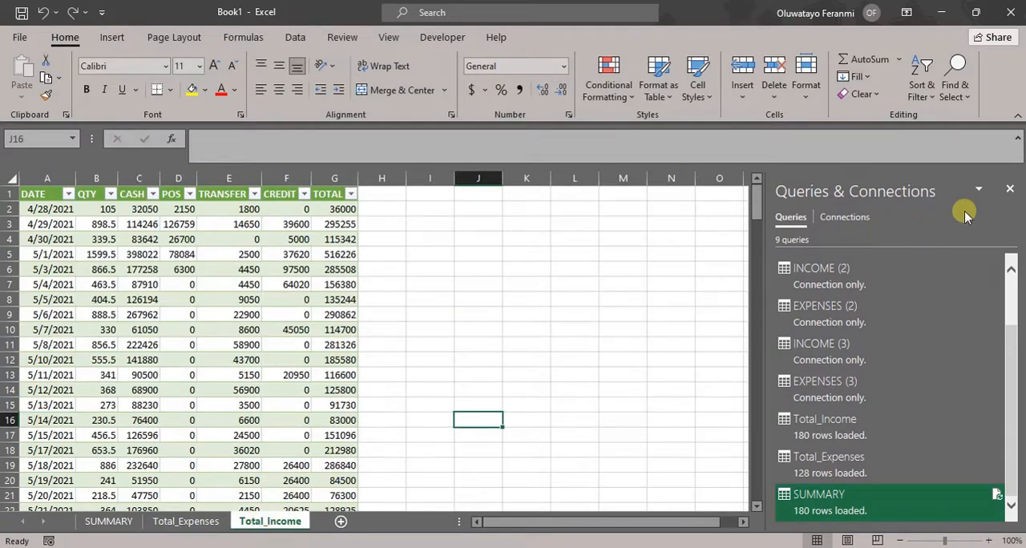
- Close the Queries & Connections view and save the workbook as Total Record in the TayoCookies folder under Documents » spreadsheets
{"action": "left_click", "coordinate": [1009, 189]}
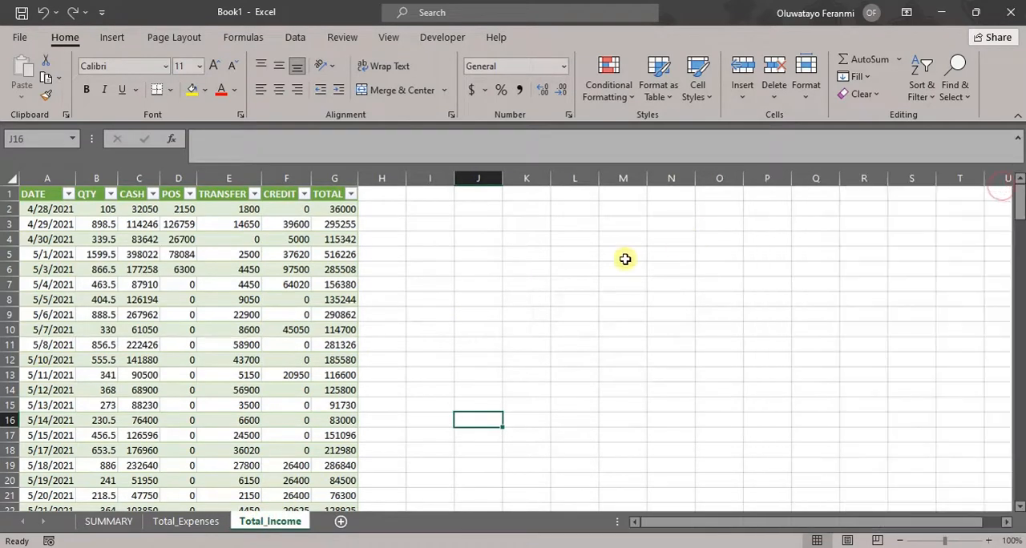
{"action": "key", "text": "ctrl+s"}
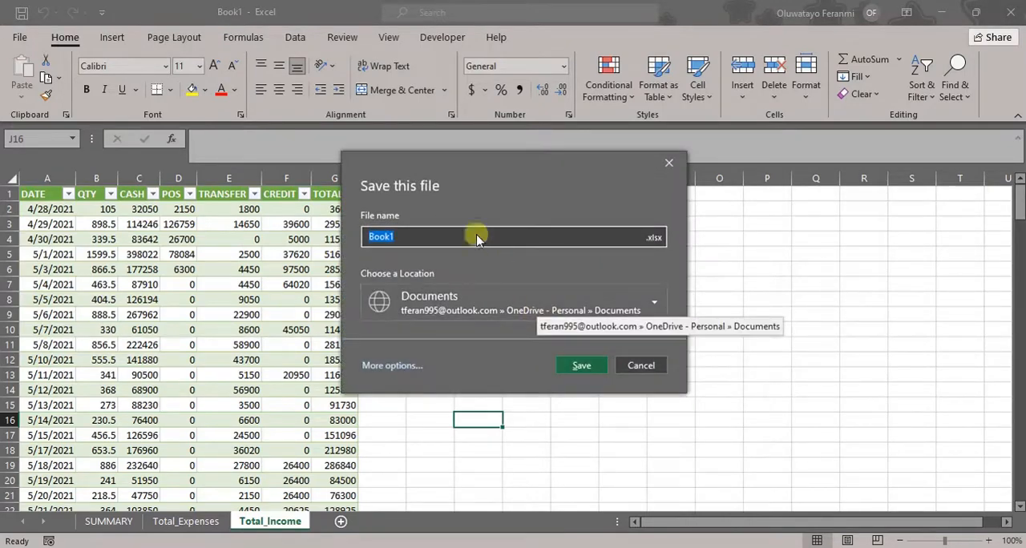
{"action": "key", "text": "BackSpace"}
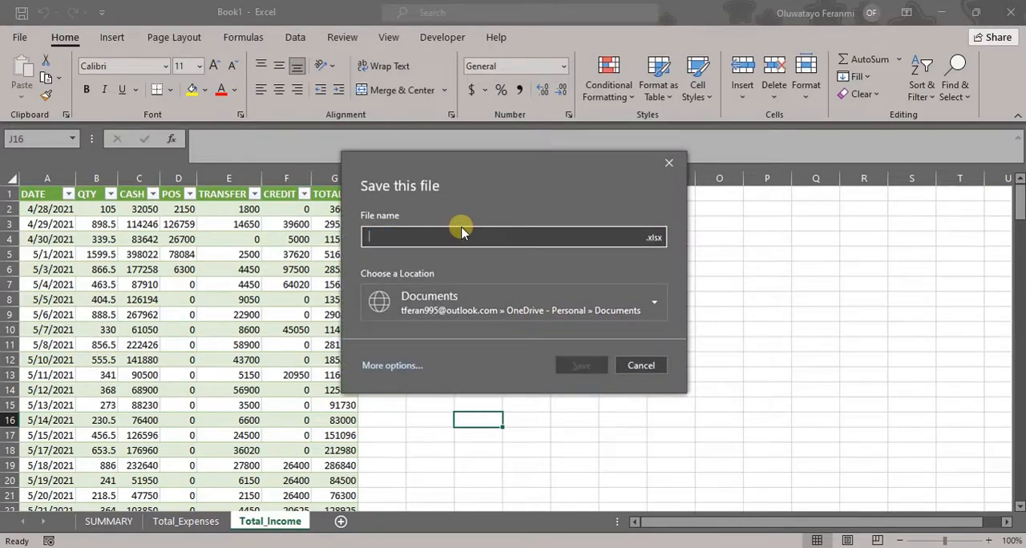
{"action": "type", "text": "T"}
{"action": "type", "text": "T"}
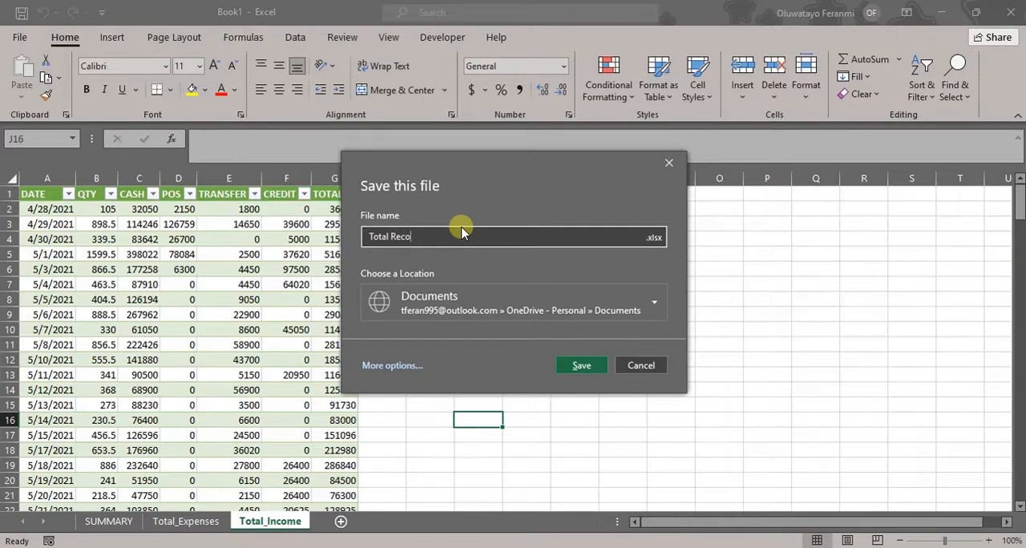
{"action": "left_click", "coordinate": [617, 290]}
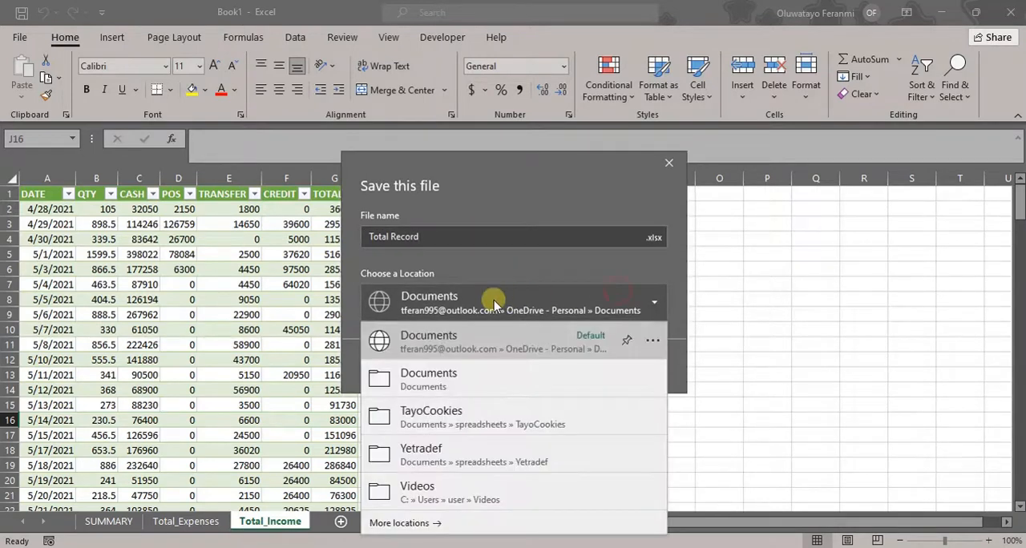
{"action": "left_click", "coordinate": [478, 407]}
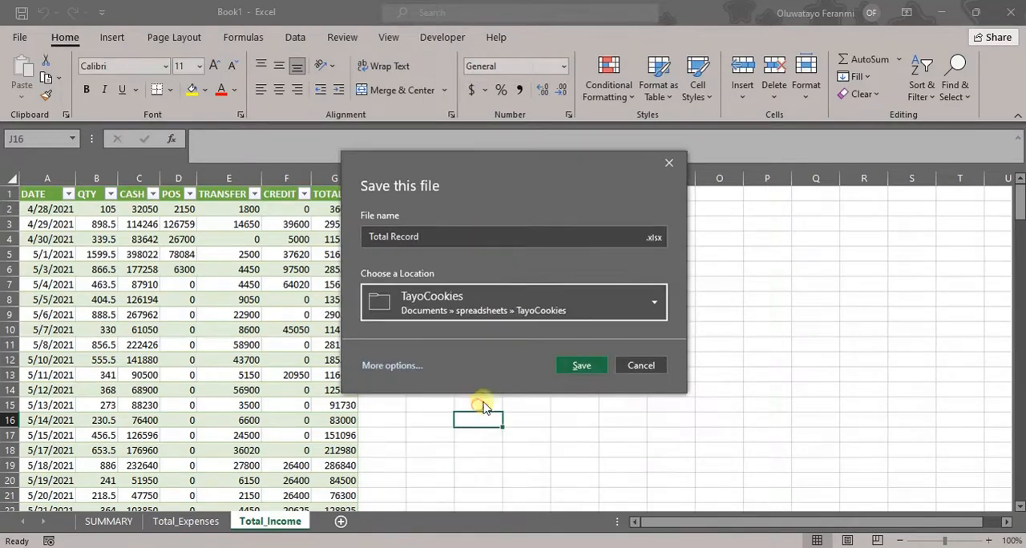
{"action": "left_click", "coordinate": [578, 366]}
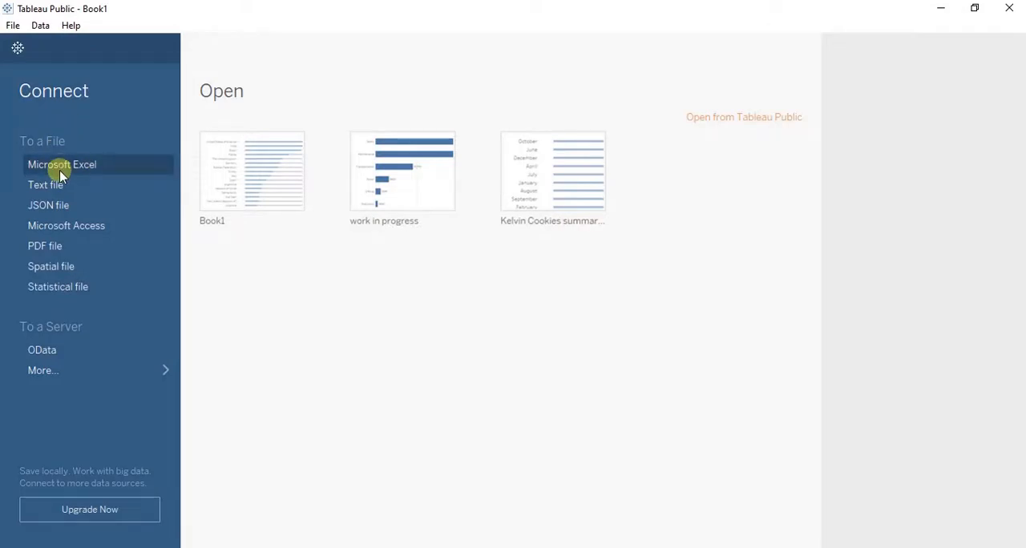
- Connect to the Excel file Total Record.xlsx in the TayoCookies folder as the data source
{"action": "left_click", "coordinate": [62, 170]}
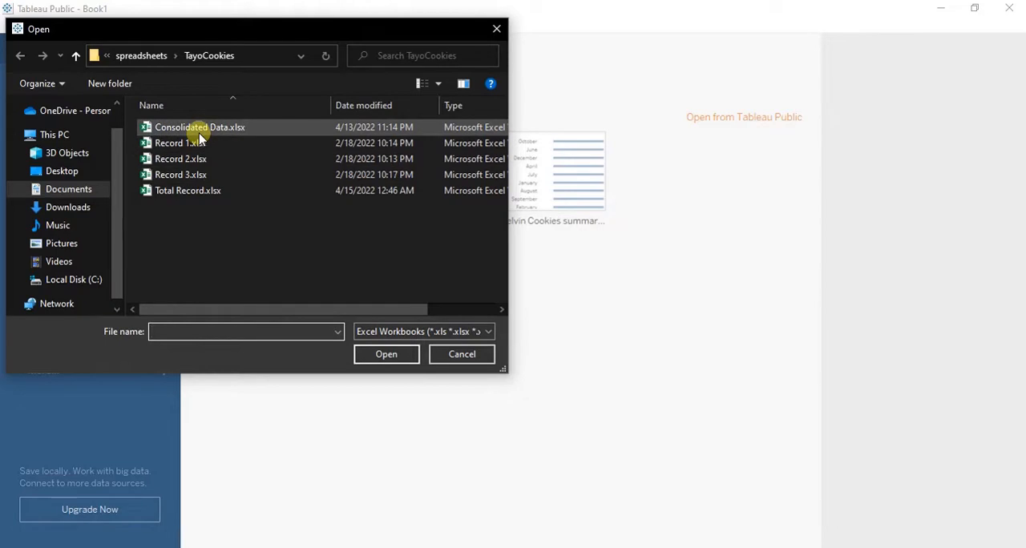
{"action": "left_click", "coordinate": [193, 190]}
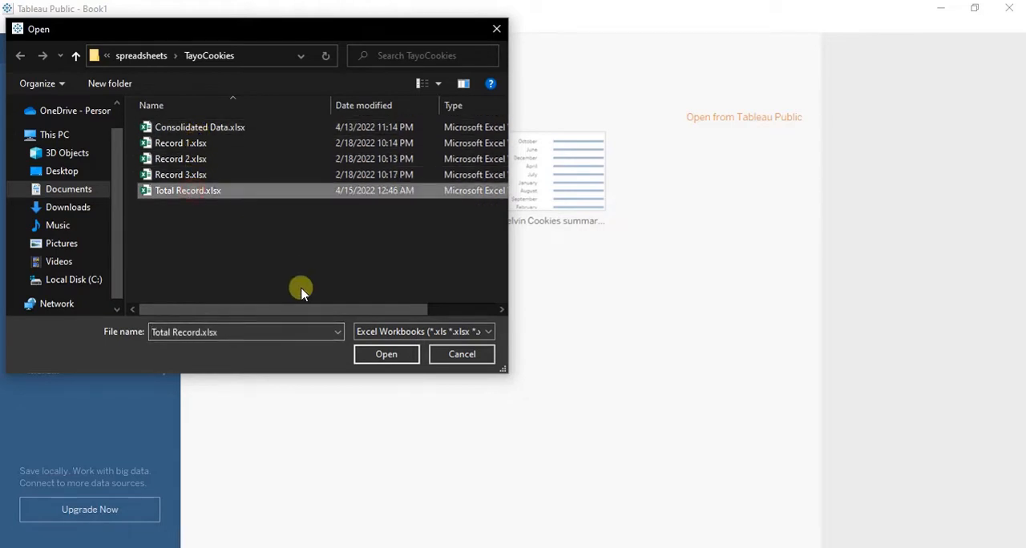
{"action": "left_click", "coordinate": [380, 358]}
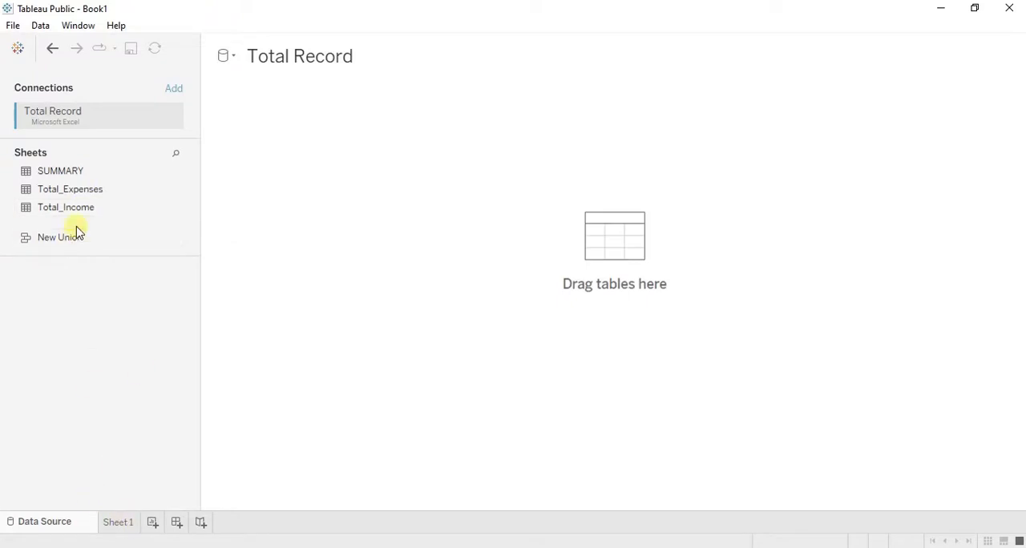
- Add the Total_Expenses and Total_Income sheets to the data source canvas
{"action": "left_click_drag", "start_coordinate": [74, 193], "coordinate": [160, 199]}
{"action": "left_click_drag", "start_coordinate": [70, 190], "coordinate": [195, 219]}
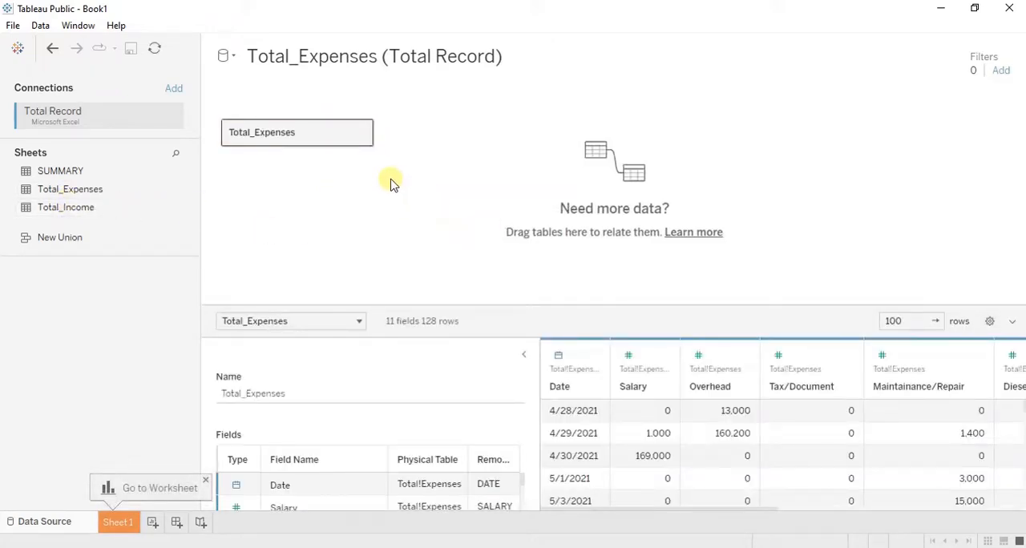
{"action": "double_click", "coordinate": [151, 206]}
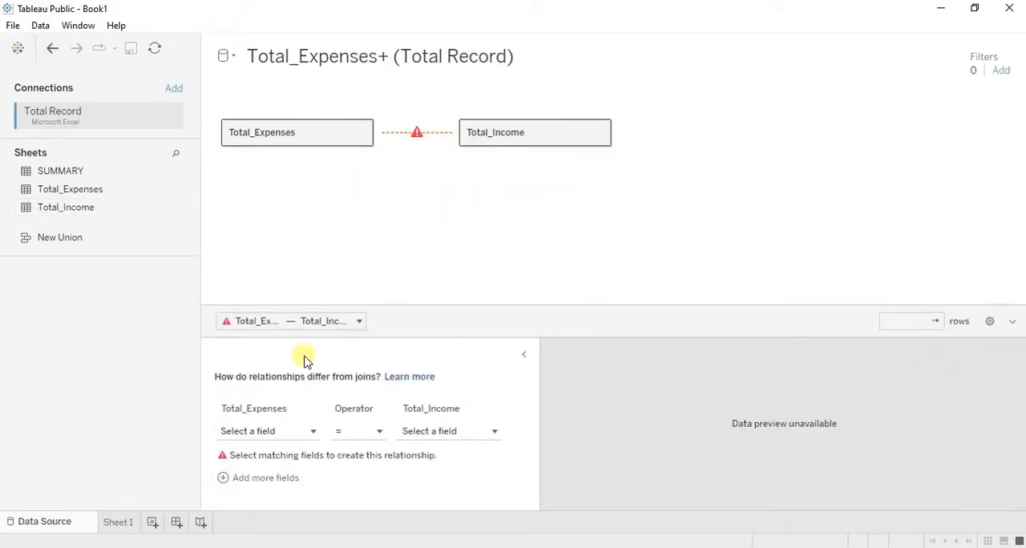
- Show the Total_Expenses table's details, and open Sheet 1 to view the available fields
{"action": "left_click", "coordinate": [299, 320]}
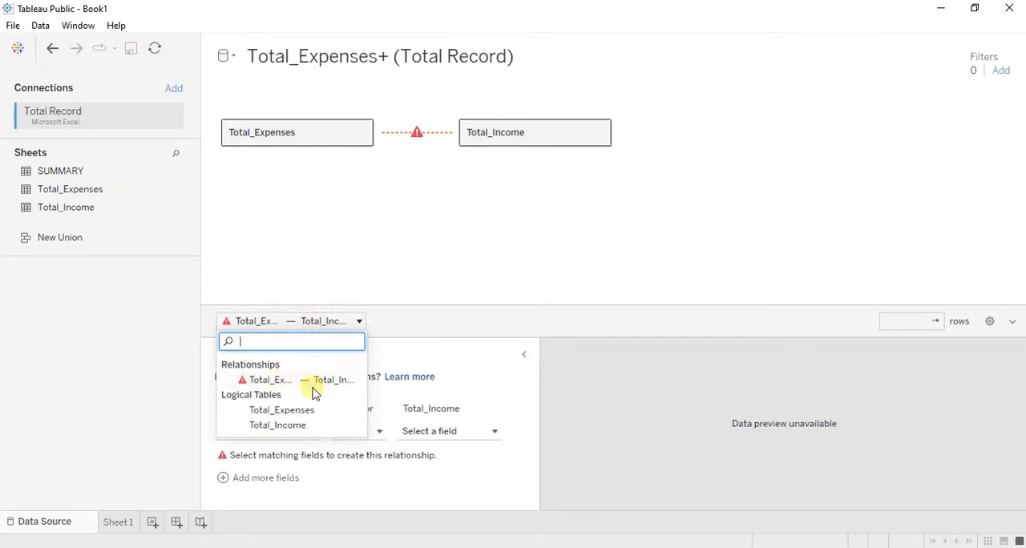
{"action": "left_click", "coordinate": [300, 410]}
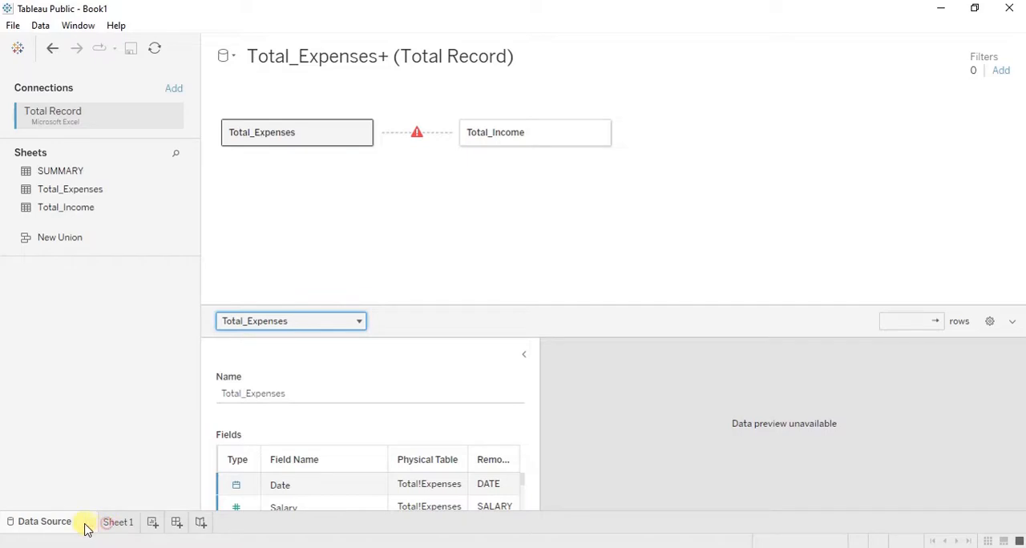
{"action": "left_click", "coordinate": [111, 523]}
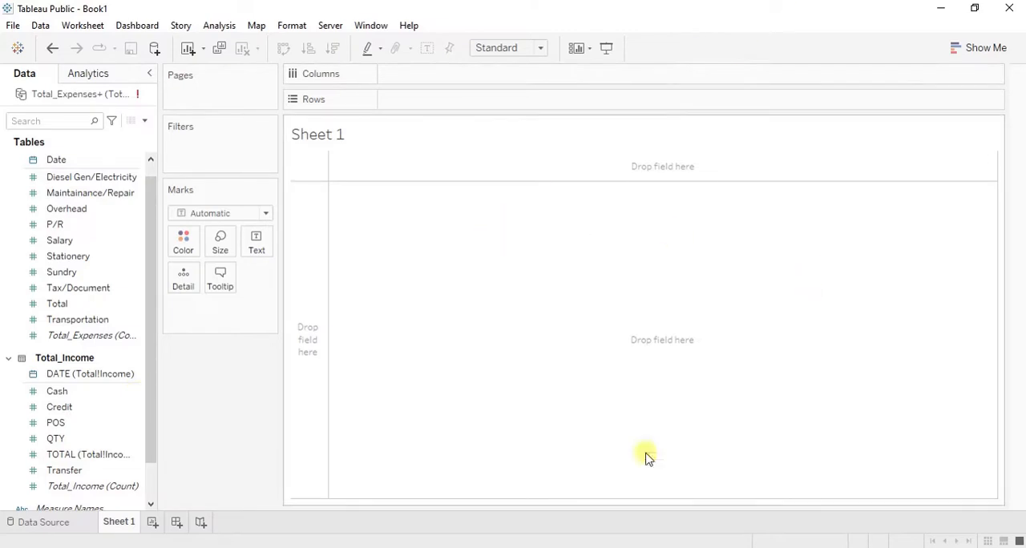
- Switch to Power BI Desktop, closing Tableau Public and dismissing the Power BI start screen
{"action": "mouse_move", "coordinate": [441, 547]}
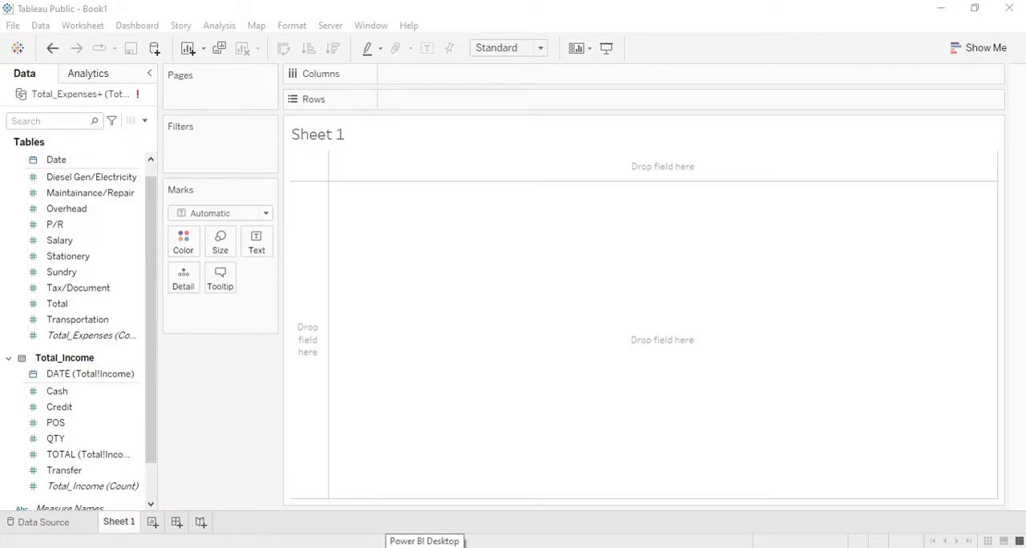
{"action": "left_click", "coordinate": [425, 547]}
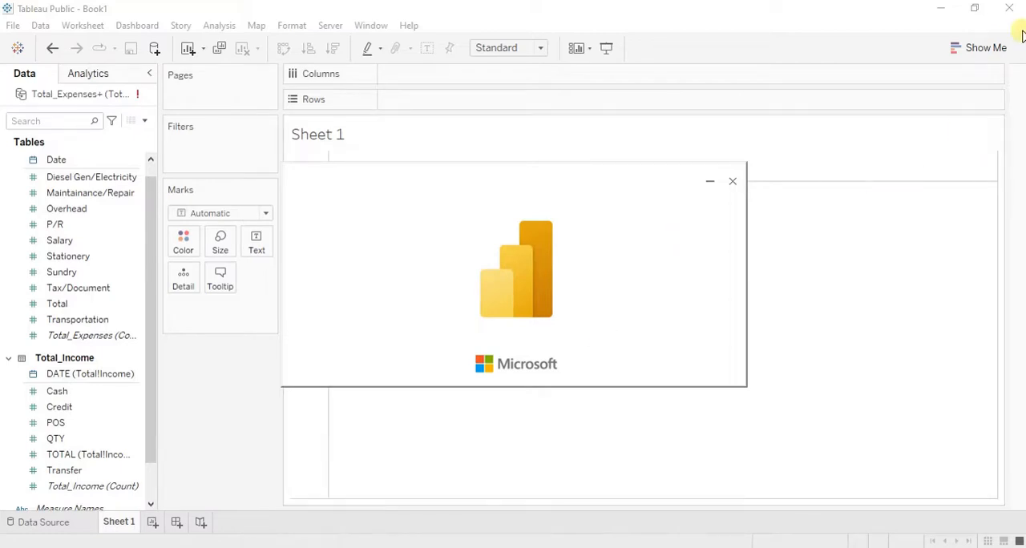
{"action": "left_click", "coordinate": [1010, 8]}
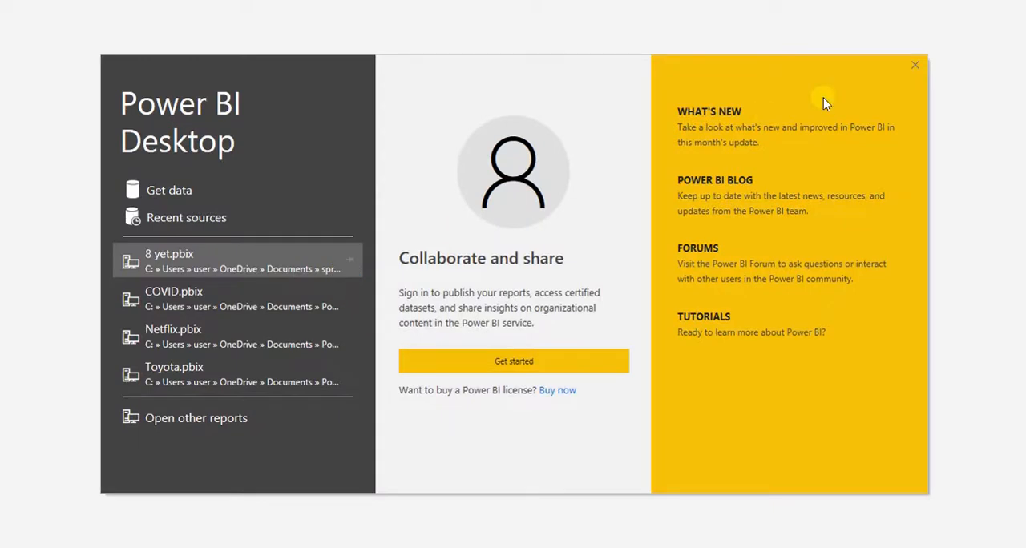
{"action": "left_click", "coordinate": [910, 68]}
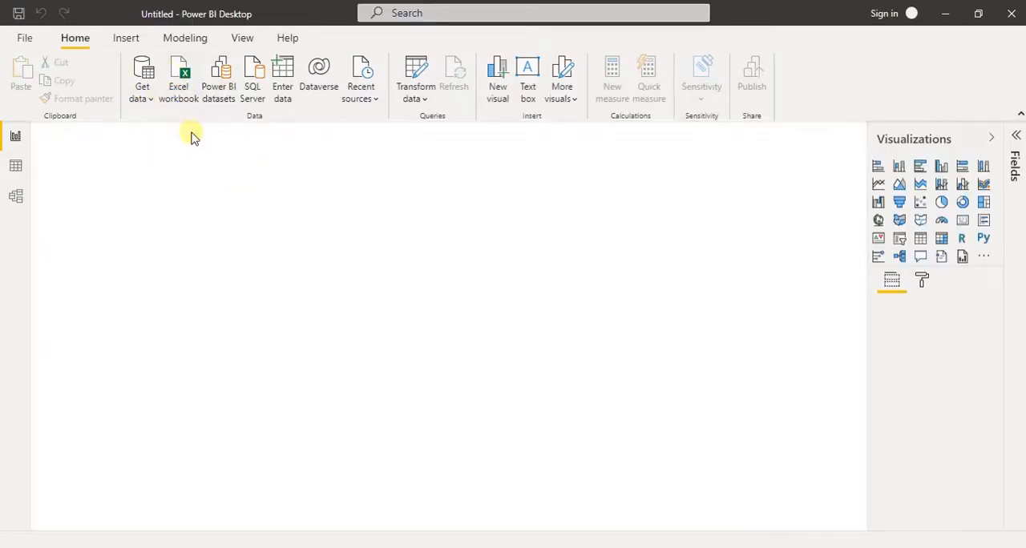
- Connect the blank report to the Excel workbook Total Record.xlsx in the TayoCookies folder
{"action": "left_click", "coordinate": [178, 96]}
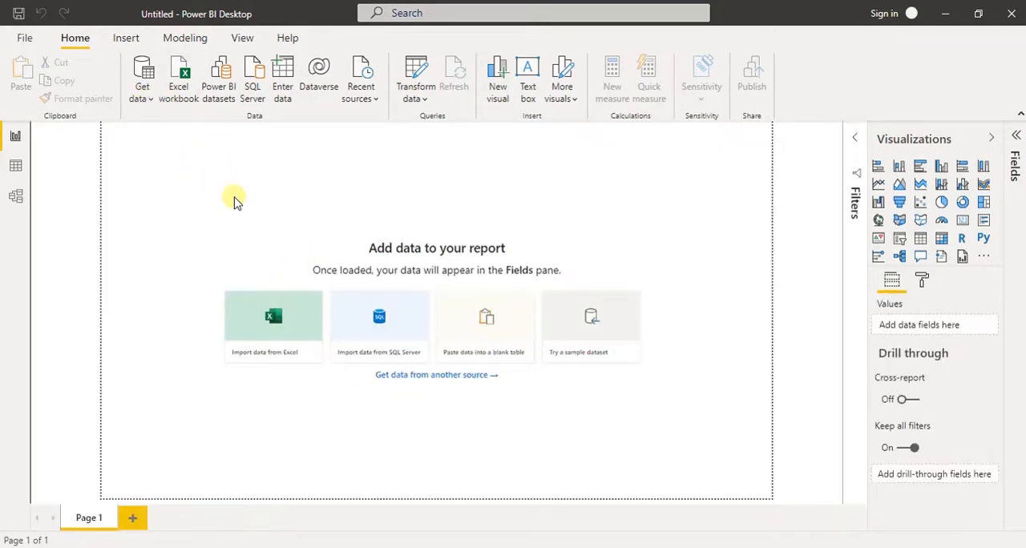
{"action": "left_click", "coordinate": [142, 96]}
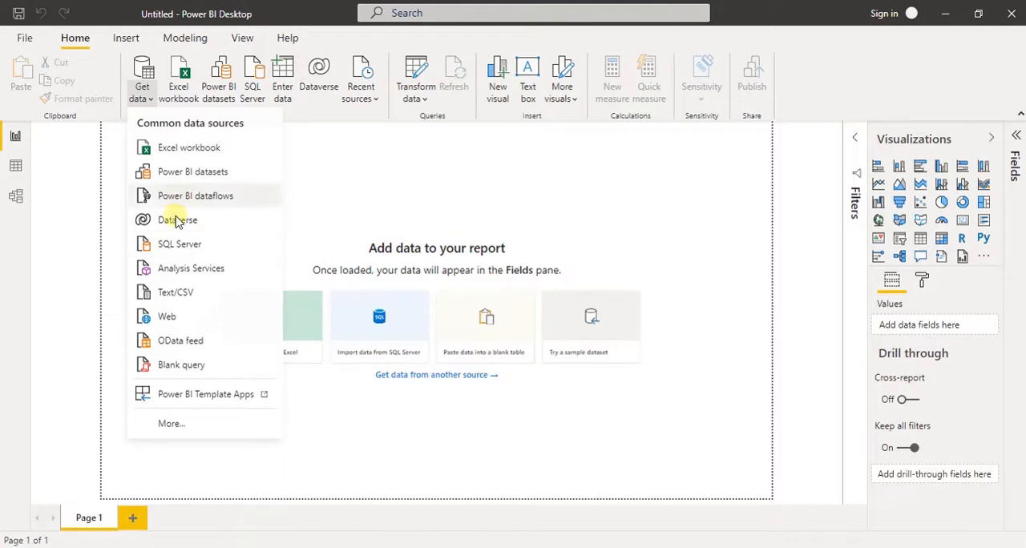
{"action": "left_click", "coordinate": [190, 152]}
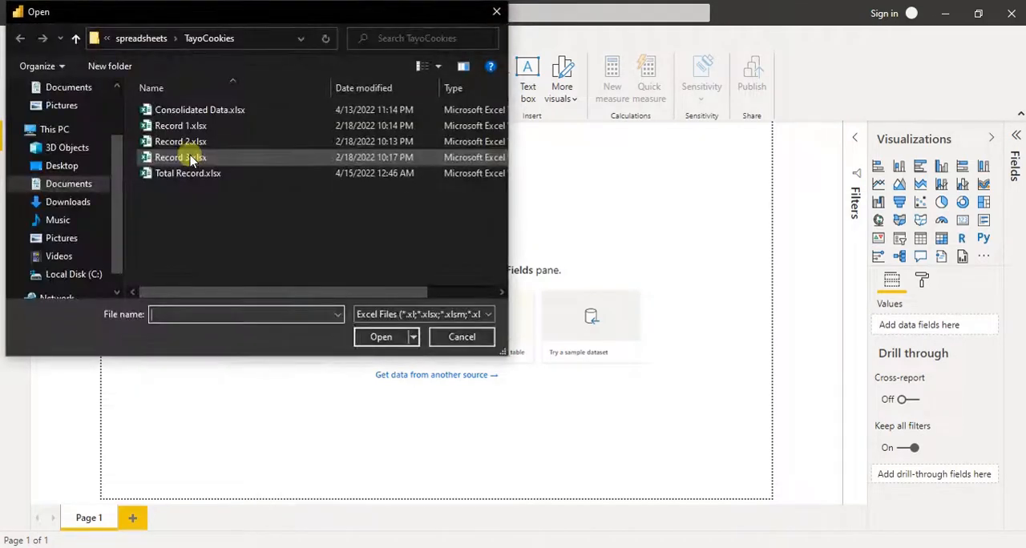
{"action": "left_click", "coordinate": [180, 173]}
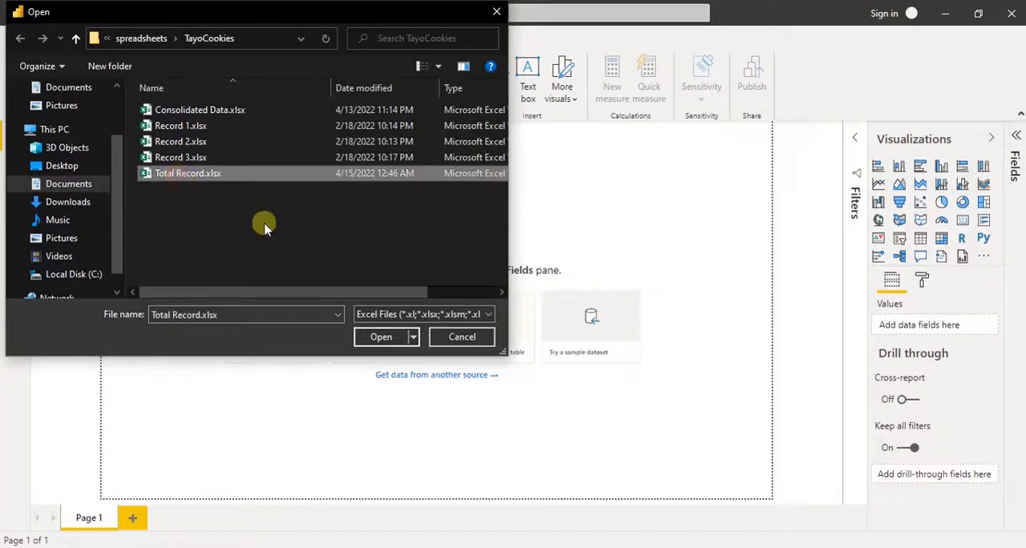
{"action": "left_click", "coordinate": [380, 337]}
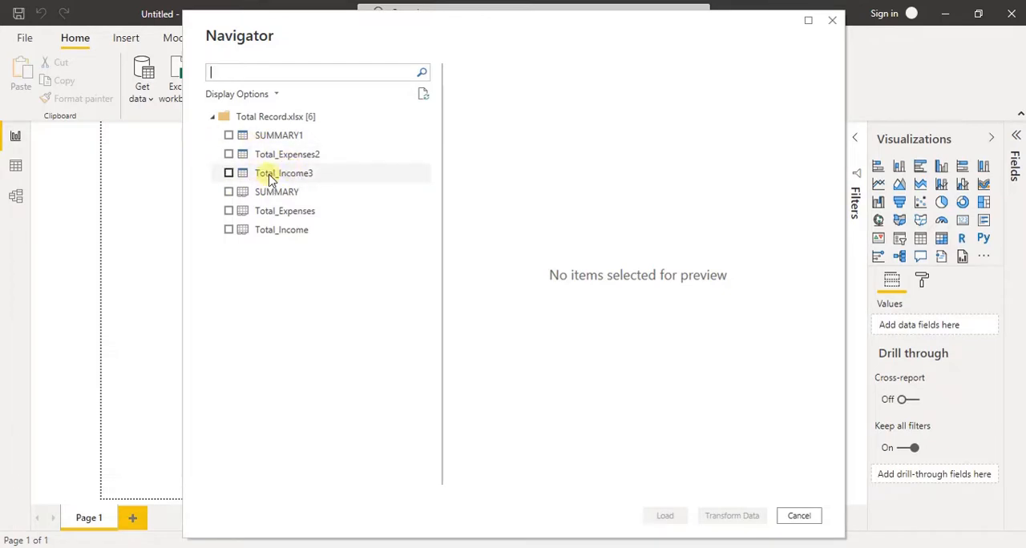
- Load the SUMMARY, Total_Expenses and Total_Income worksheets from the workbook into the report
{"action": "left_click", "coordinate": [228, 192]}
{"action": "left_click", "coordinate": [232, 217]}
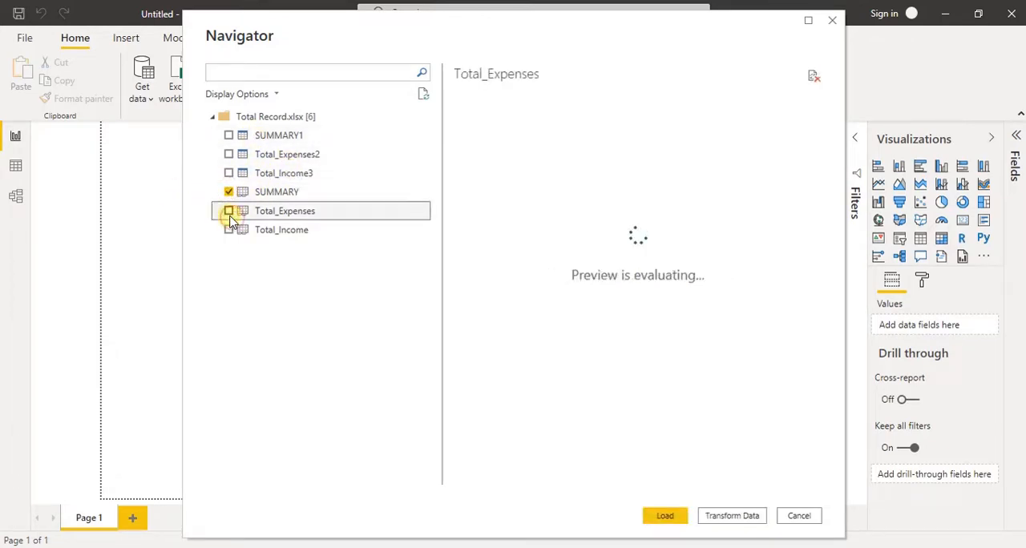
{"action": "left_click", "coordinate": [229, 212]}
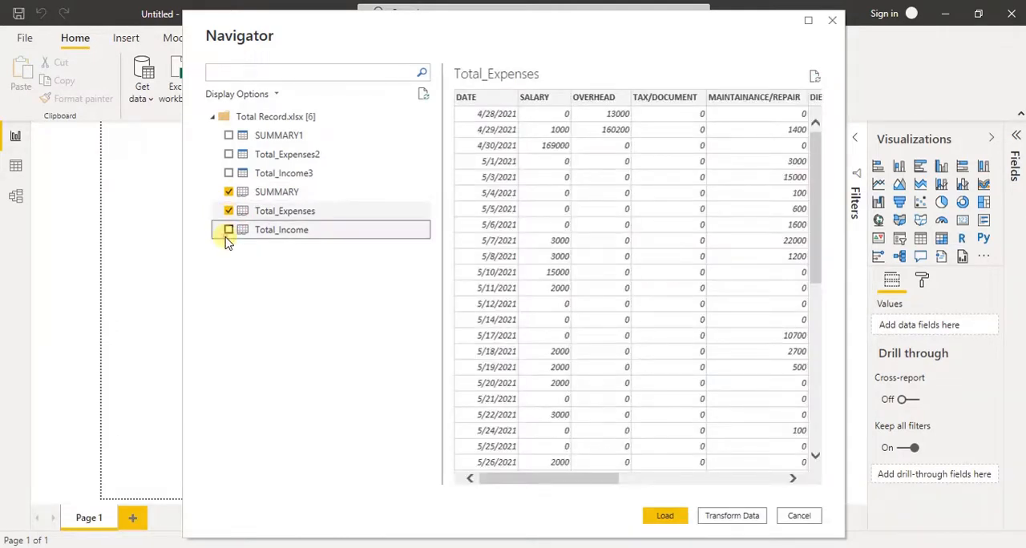
{"action": "left_click", "coordinate": [228, 231]}
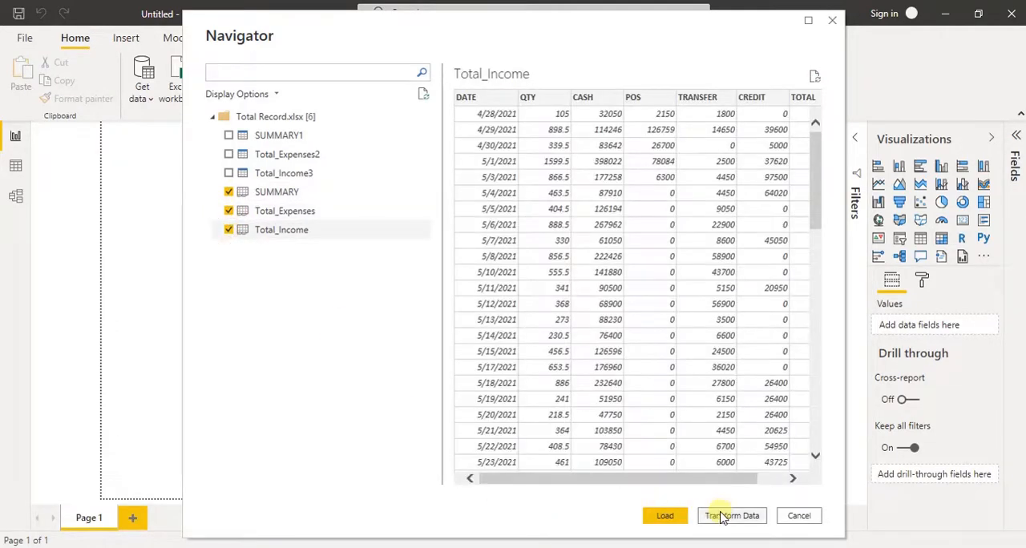
{"action": "left_click", "coordinate": [664, 516]}
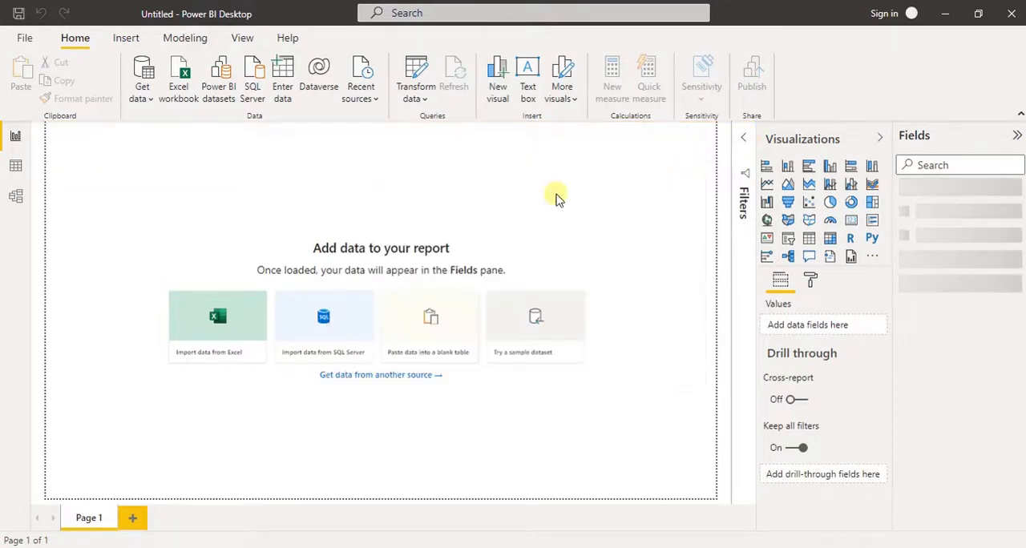
- Review the rows of the loaded SUMMARY, Total_Expenses and Total_Income tables in Data view
{"action": "left_click", "coordinate": [16, 168]}
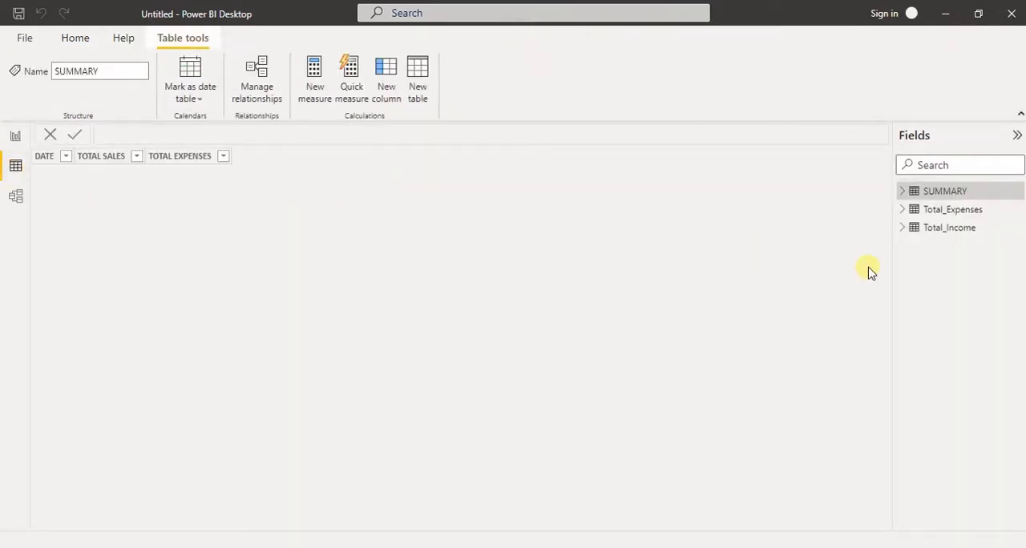
{"action": "left_click", "coordinate": [922, 197]}
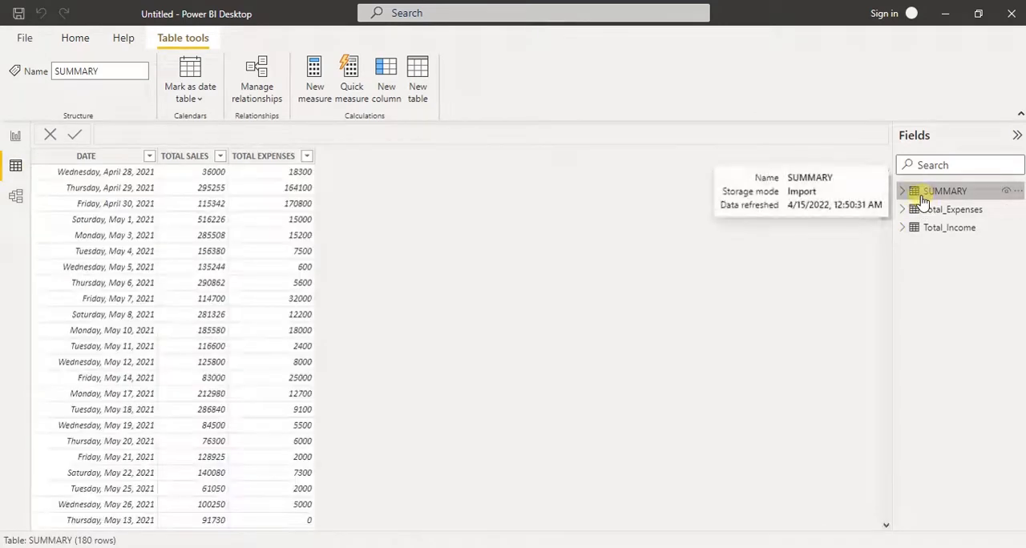
{"action": "left_click", "coordinate": [930, 210]}
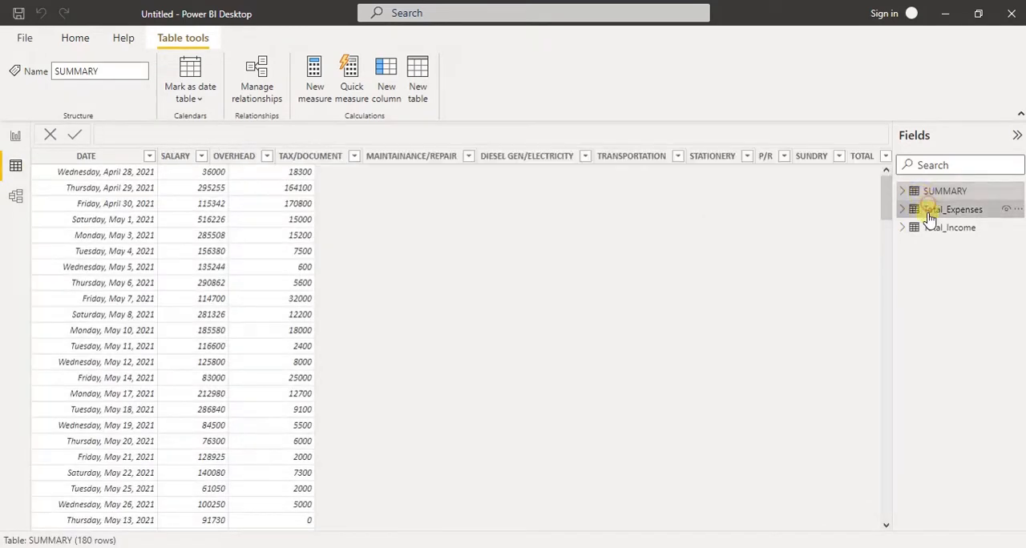
{"action": "left_click", "coordinate": [936, 228]}
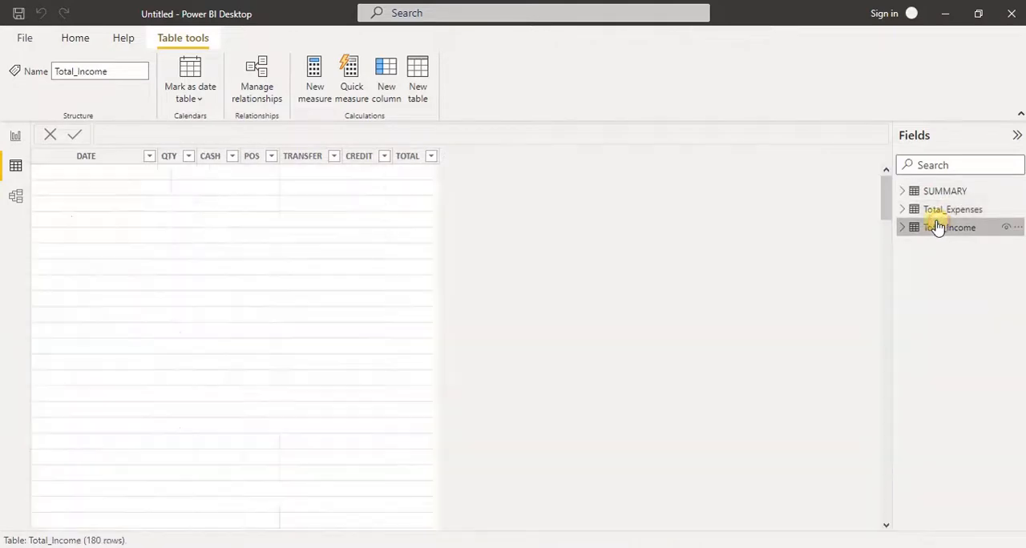
{"action": "left_click", "coordinate": [934, 210]}
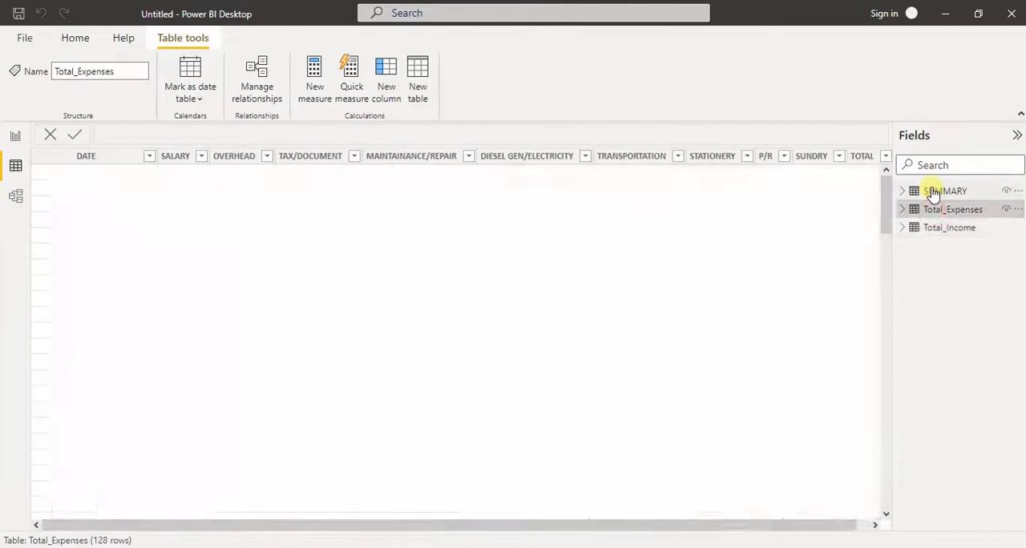
{"action": "left_click", "coordinate": [933, 193]}
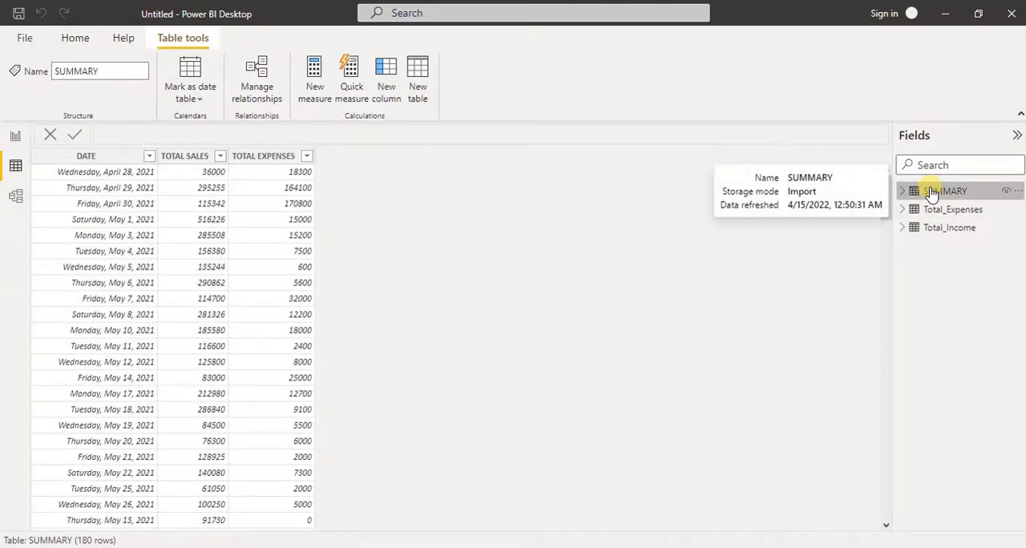
- Return to the report canvas and close Power BI Desktop without saving the changes
{"action": "left_click", "coordinate": [16, 135]}
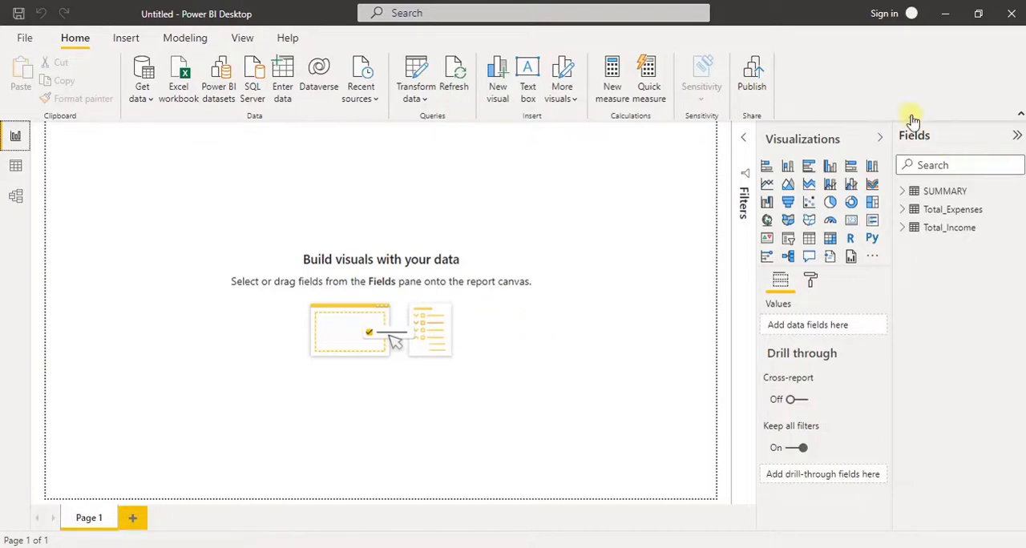
{"action": "left_click", "coordinate": [1013, 14]}
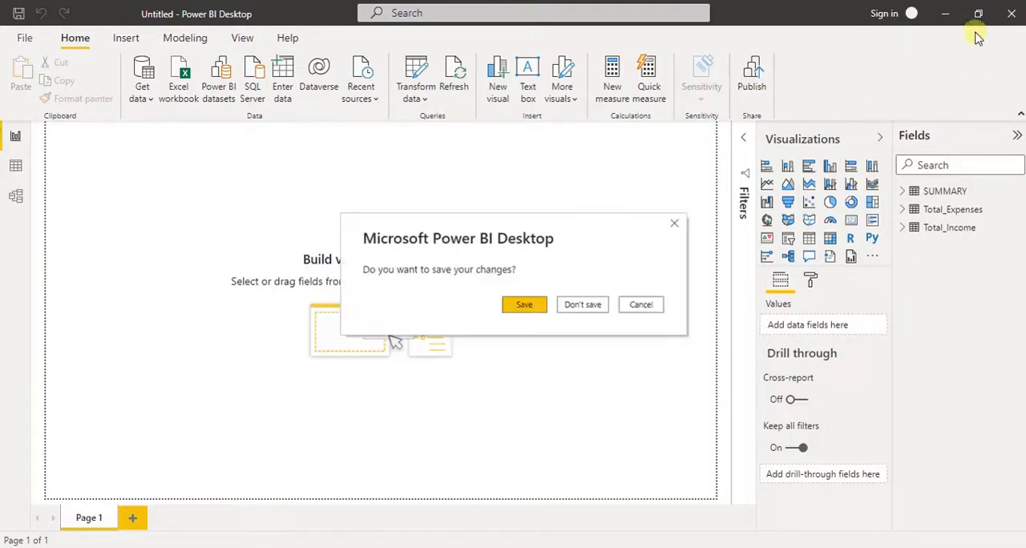
{"action": "left_click", "coordinate": [577, 305]}
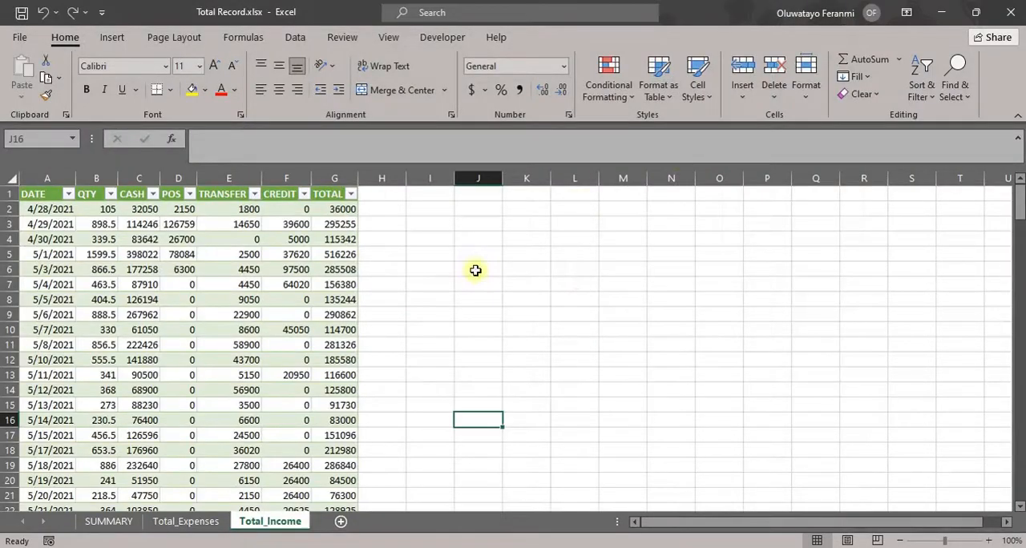
- Review the consolidated SUMMARY, Total_Expenses and Total_Income worksheets in the Total Record workbook in Excel
{"action": "left_click", "coordinate": [170, 523]}
{"action": "left_click", "coordinate": [91, 520]}
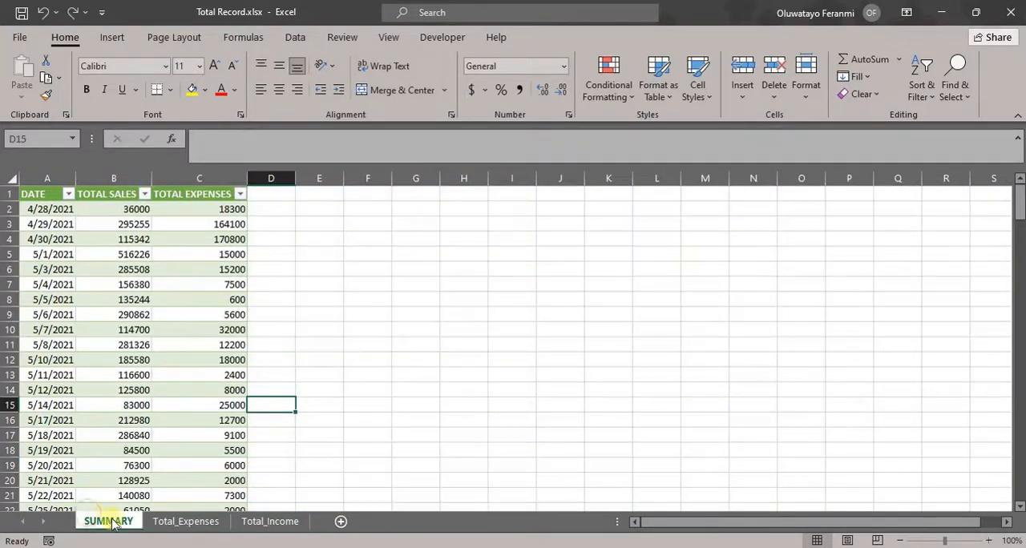
{"action": "left_click", "coordinate": [192, 521]}
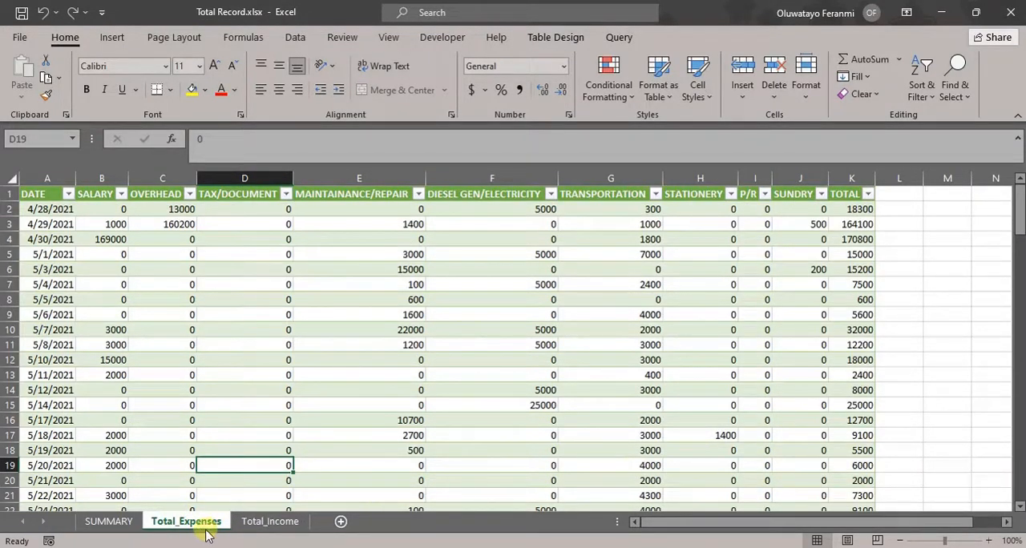
{"action": "left_click", "coordinate": [255, 523]}
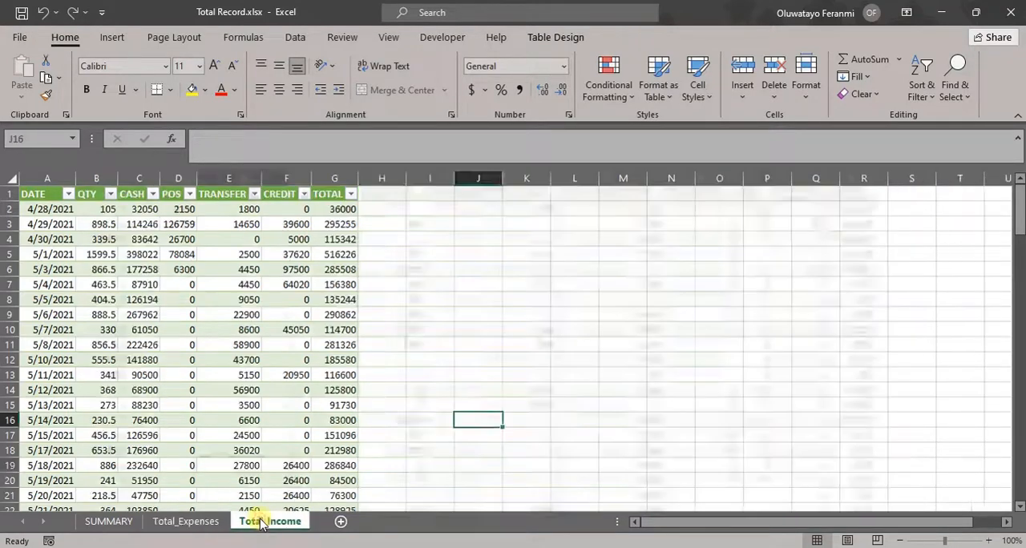
{"action": "left_click", "coordinate": [197, 523]}
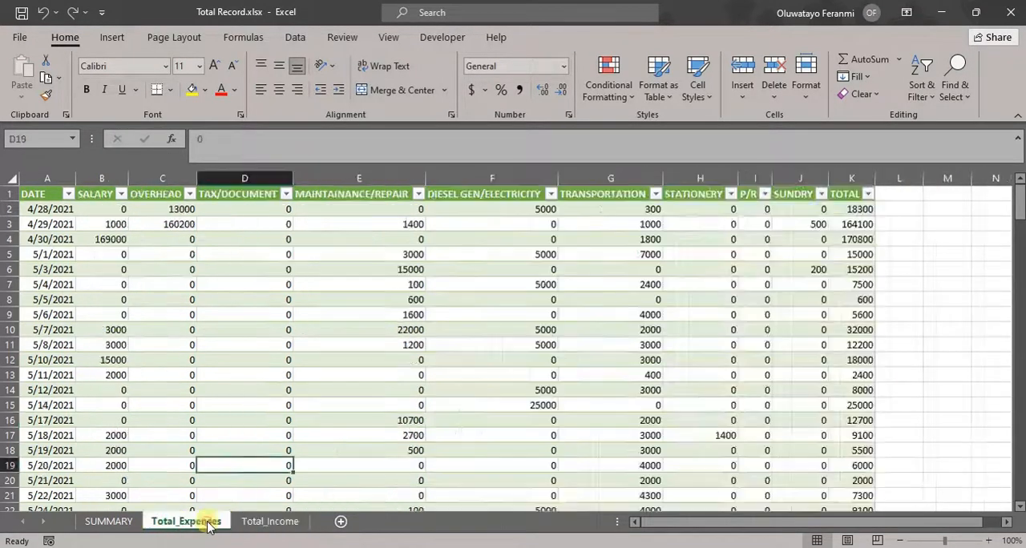
{"action": "left_click", "coordinate": [112, 522]}
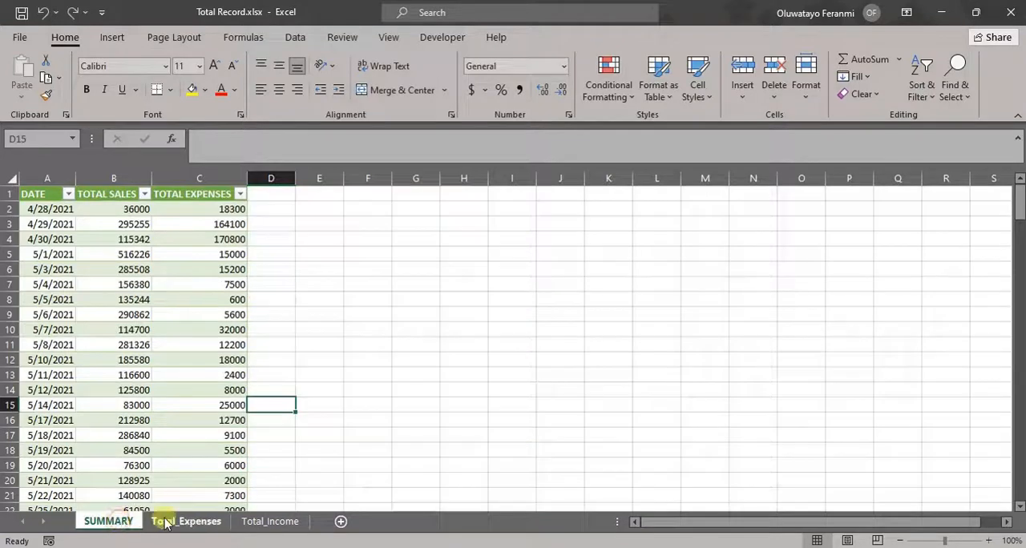
{"action": "left_click", "coordinate": [154, 522]}
{"action": "left_click", "coordinate": [265, 523]}
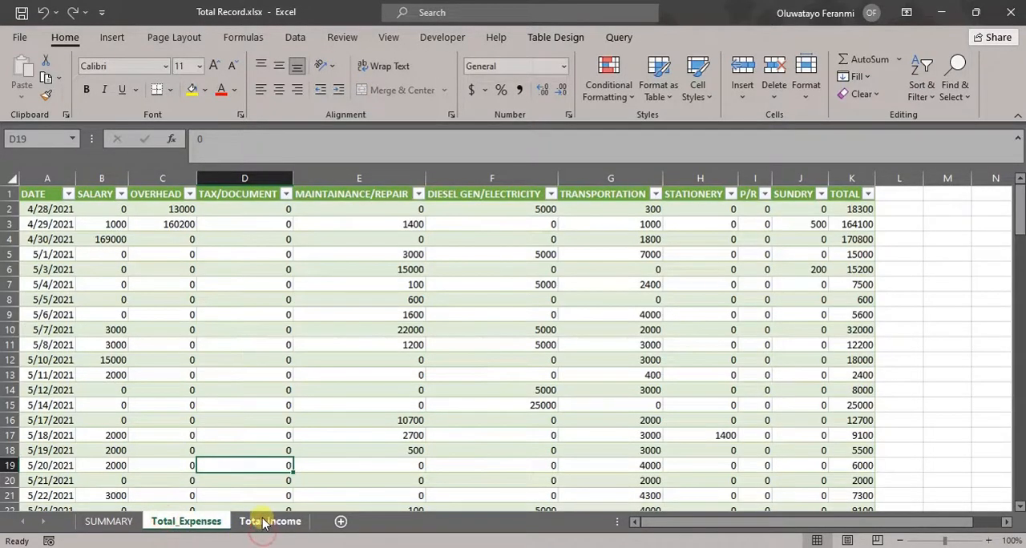
{"action": "left_click", "coordinate": [206, 520]}
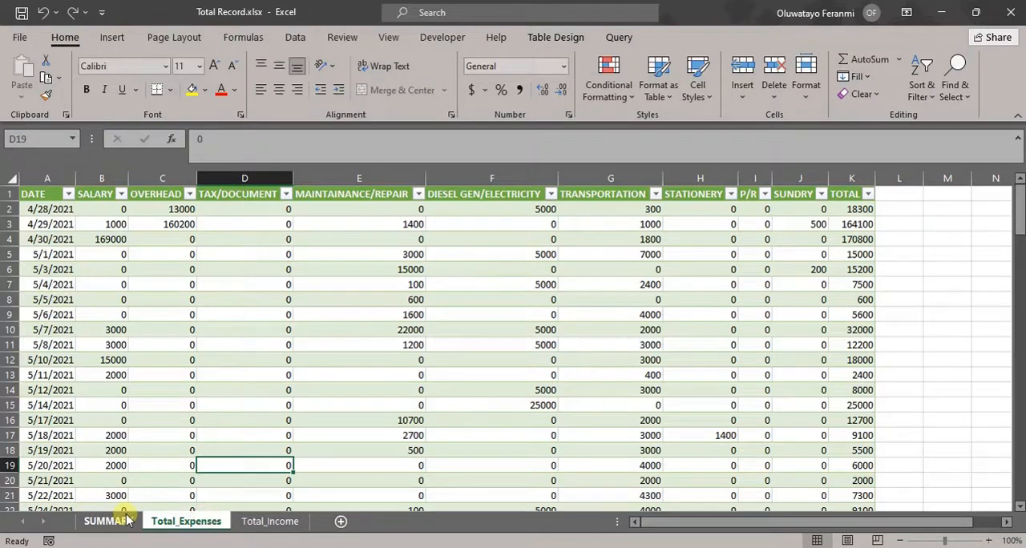
{"action": "left_click", "coordinate": [127, 520]}
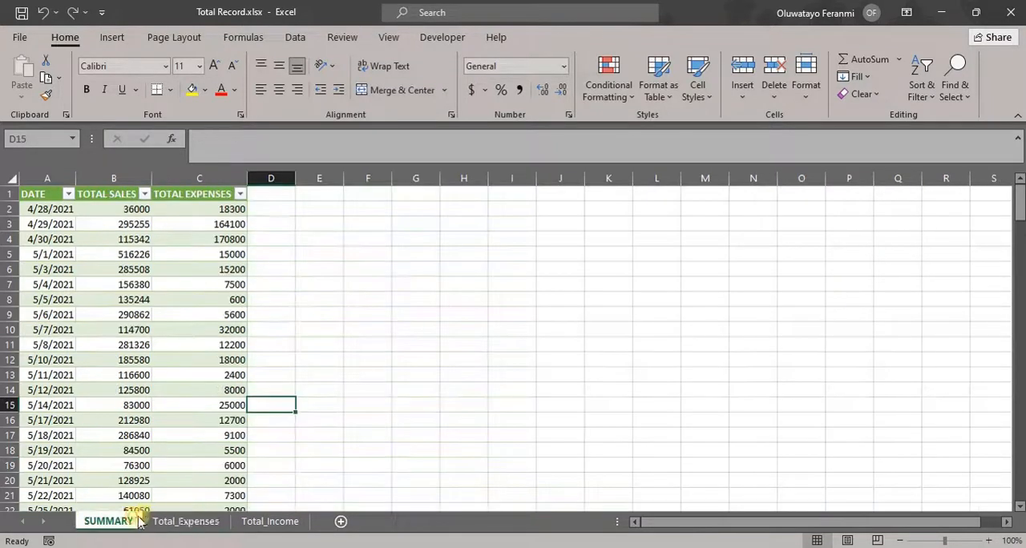
{"action": "left_click", "coordinate": [165, 524]}
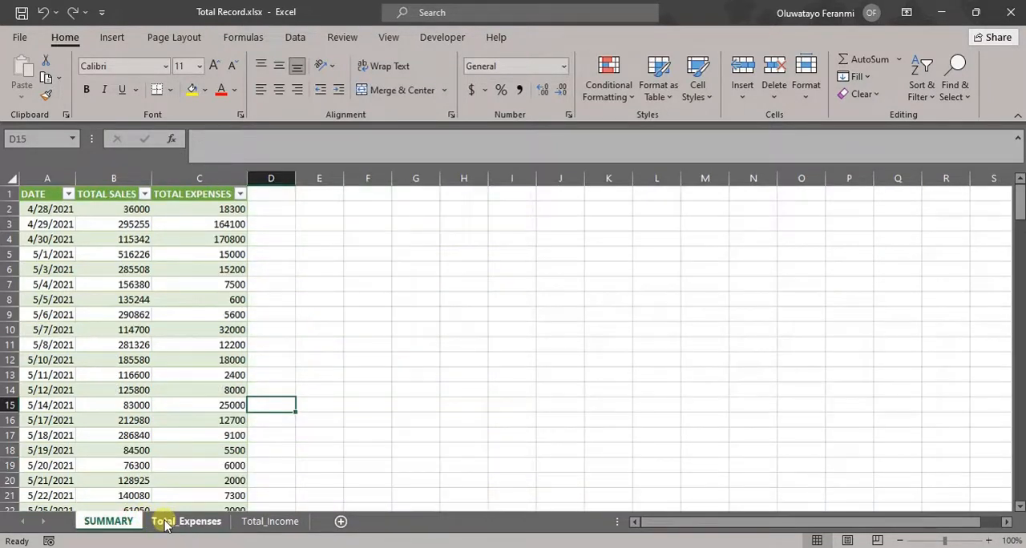